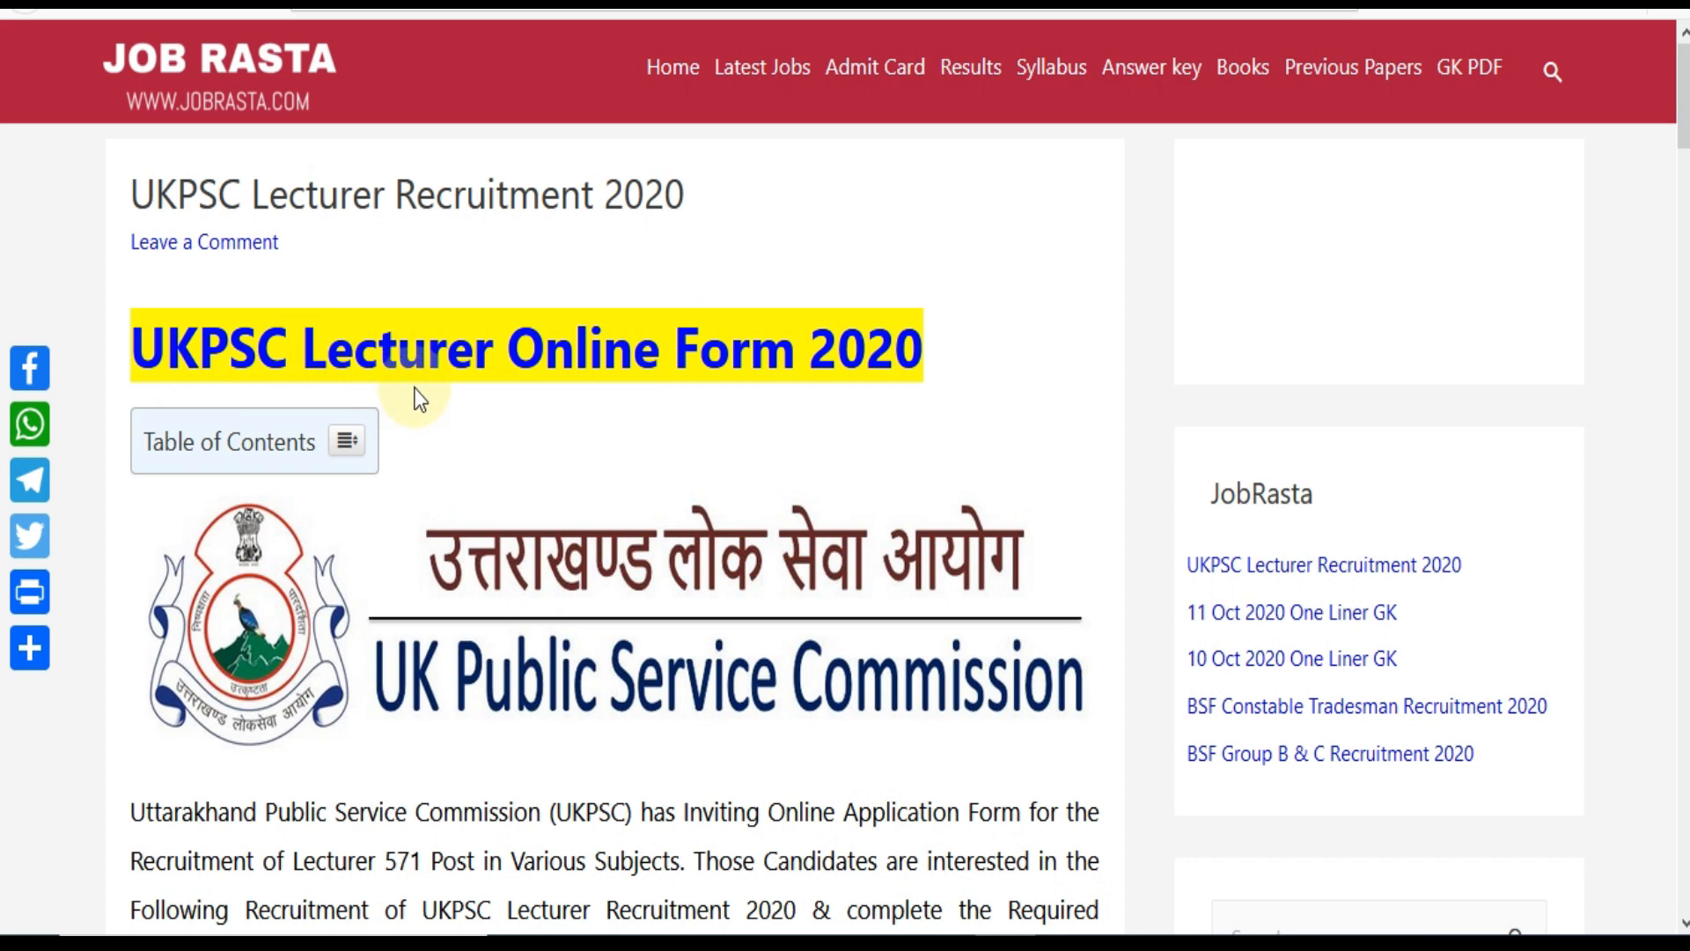
Scroll the JobRasta article past dates, fees and vacancy tables to the eligibility and selection details.
scroll(795, 457, down, 3)
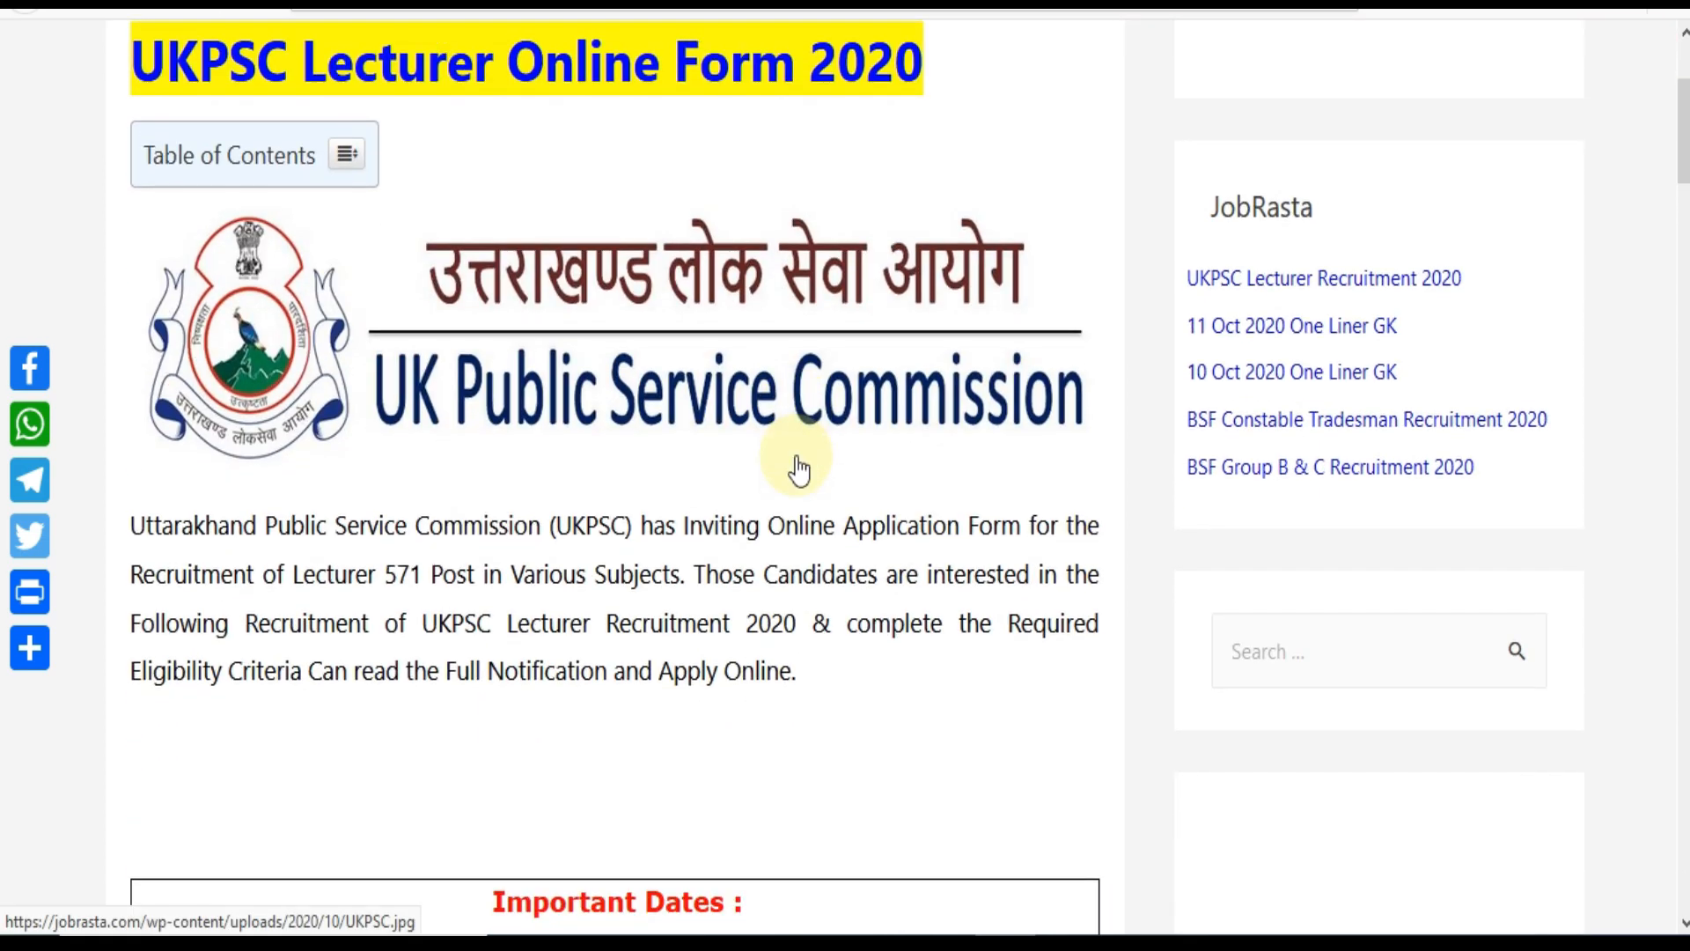
scroll(799, 469, down, 3)
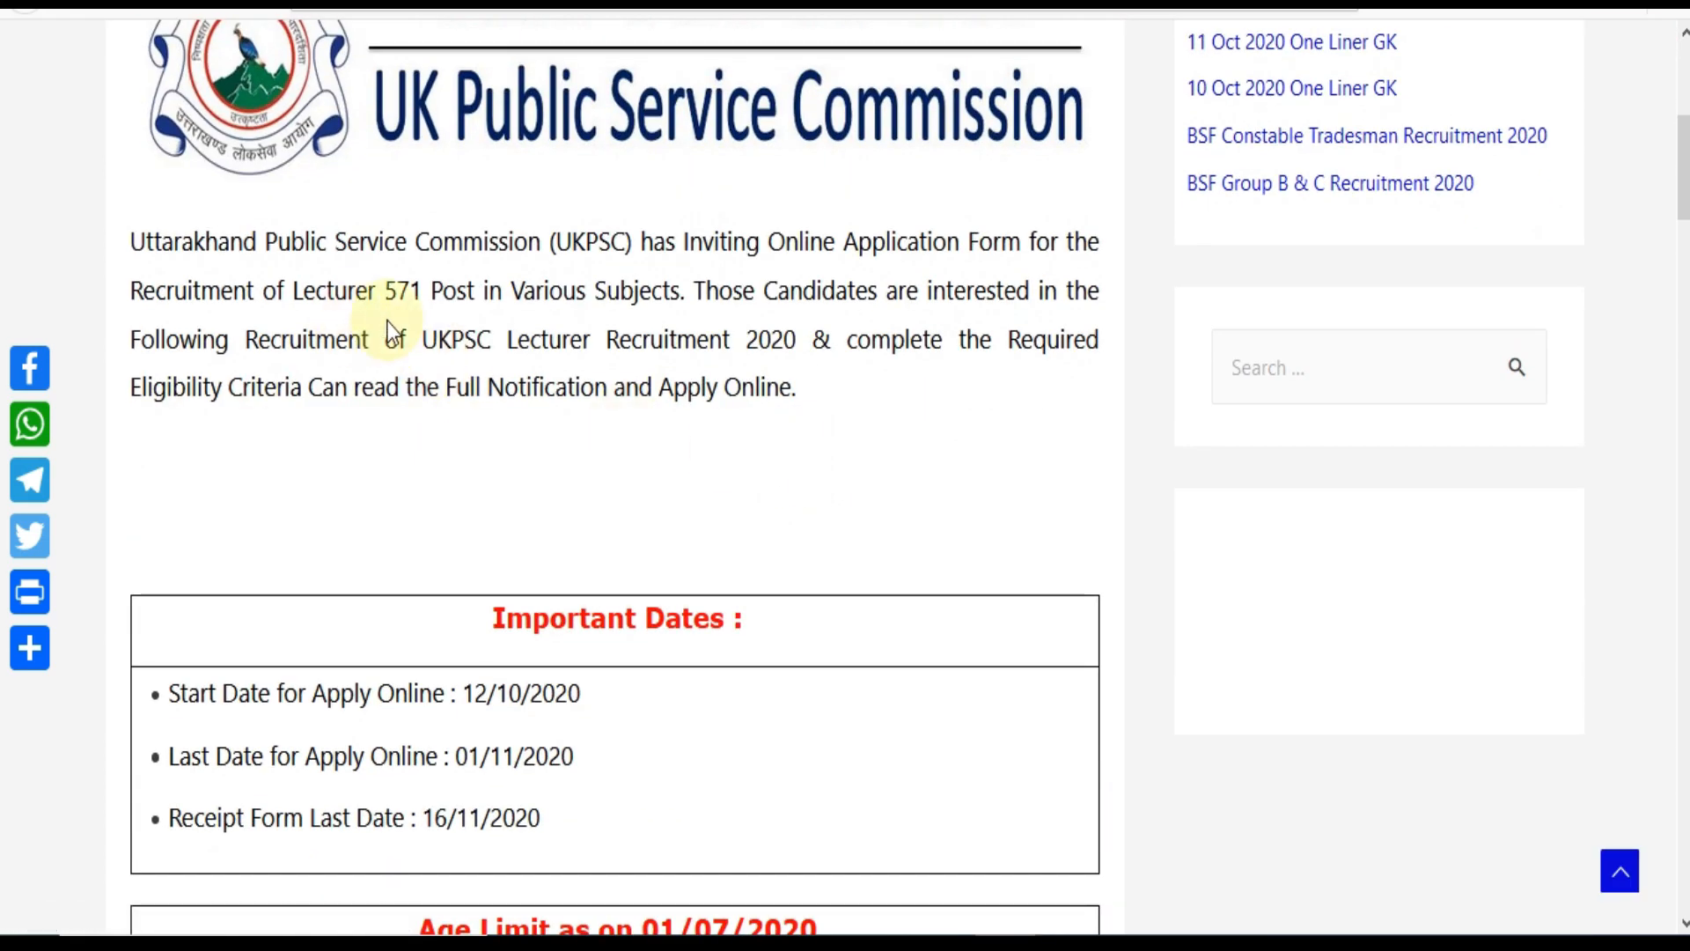
scroll(807, 426, down, 3)
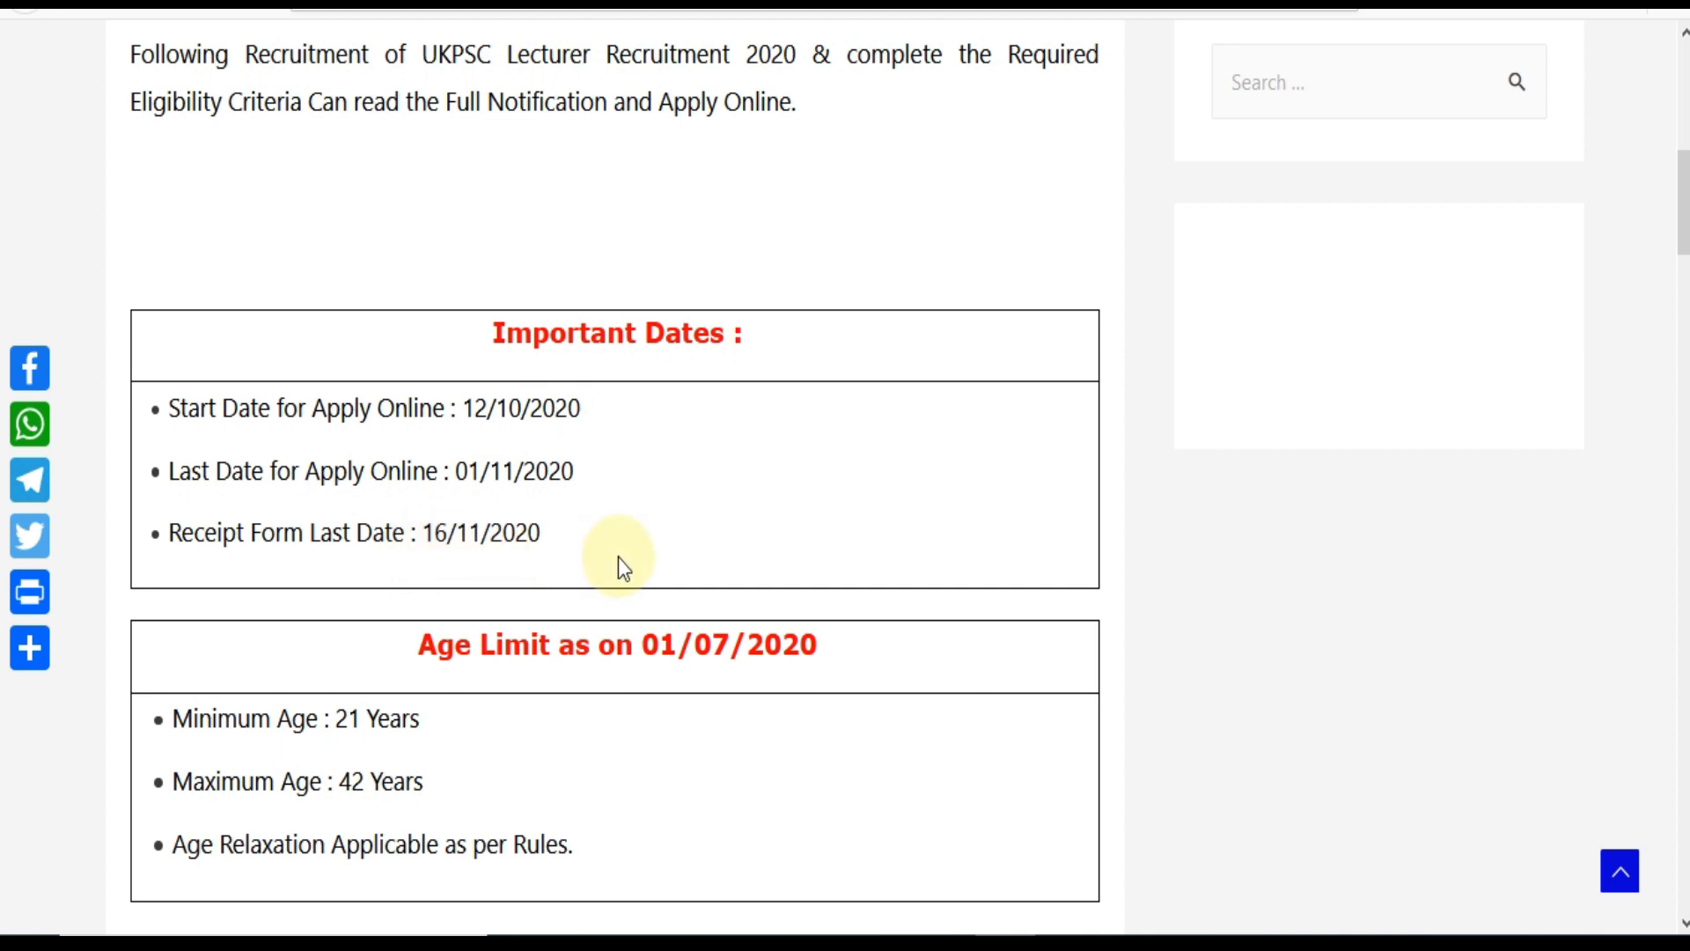
scroll(618, 557, down, 3)
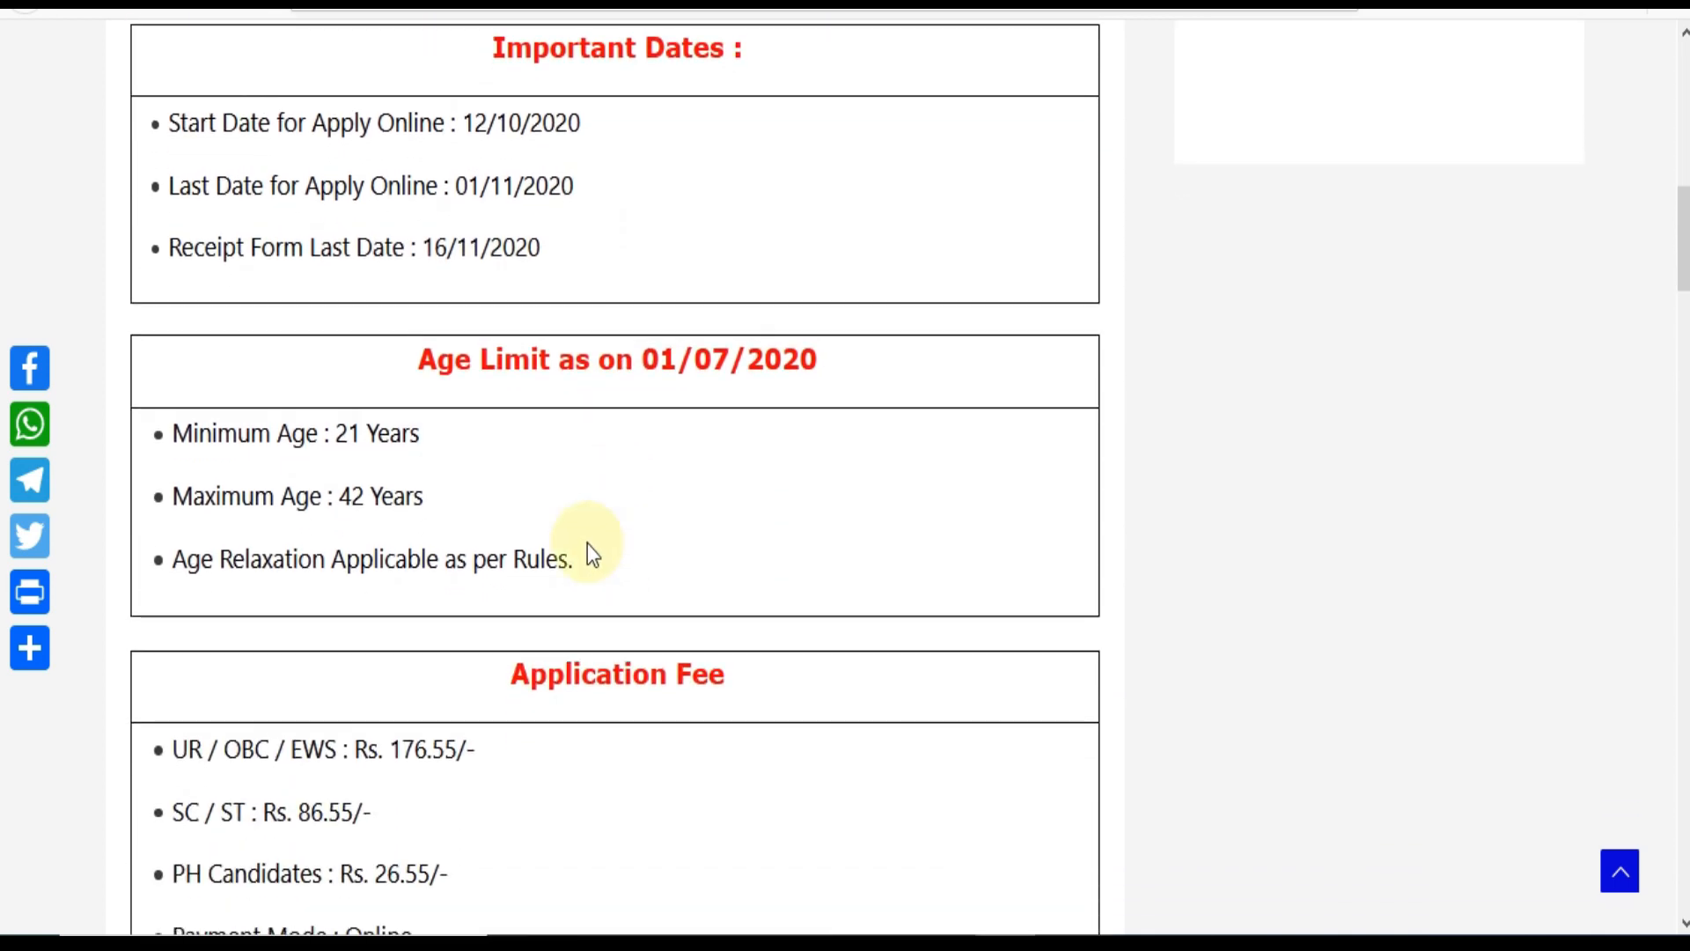
scroll(588, 542, down, 2)
scroll(590, 541, down, 2)
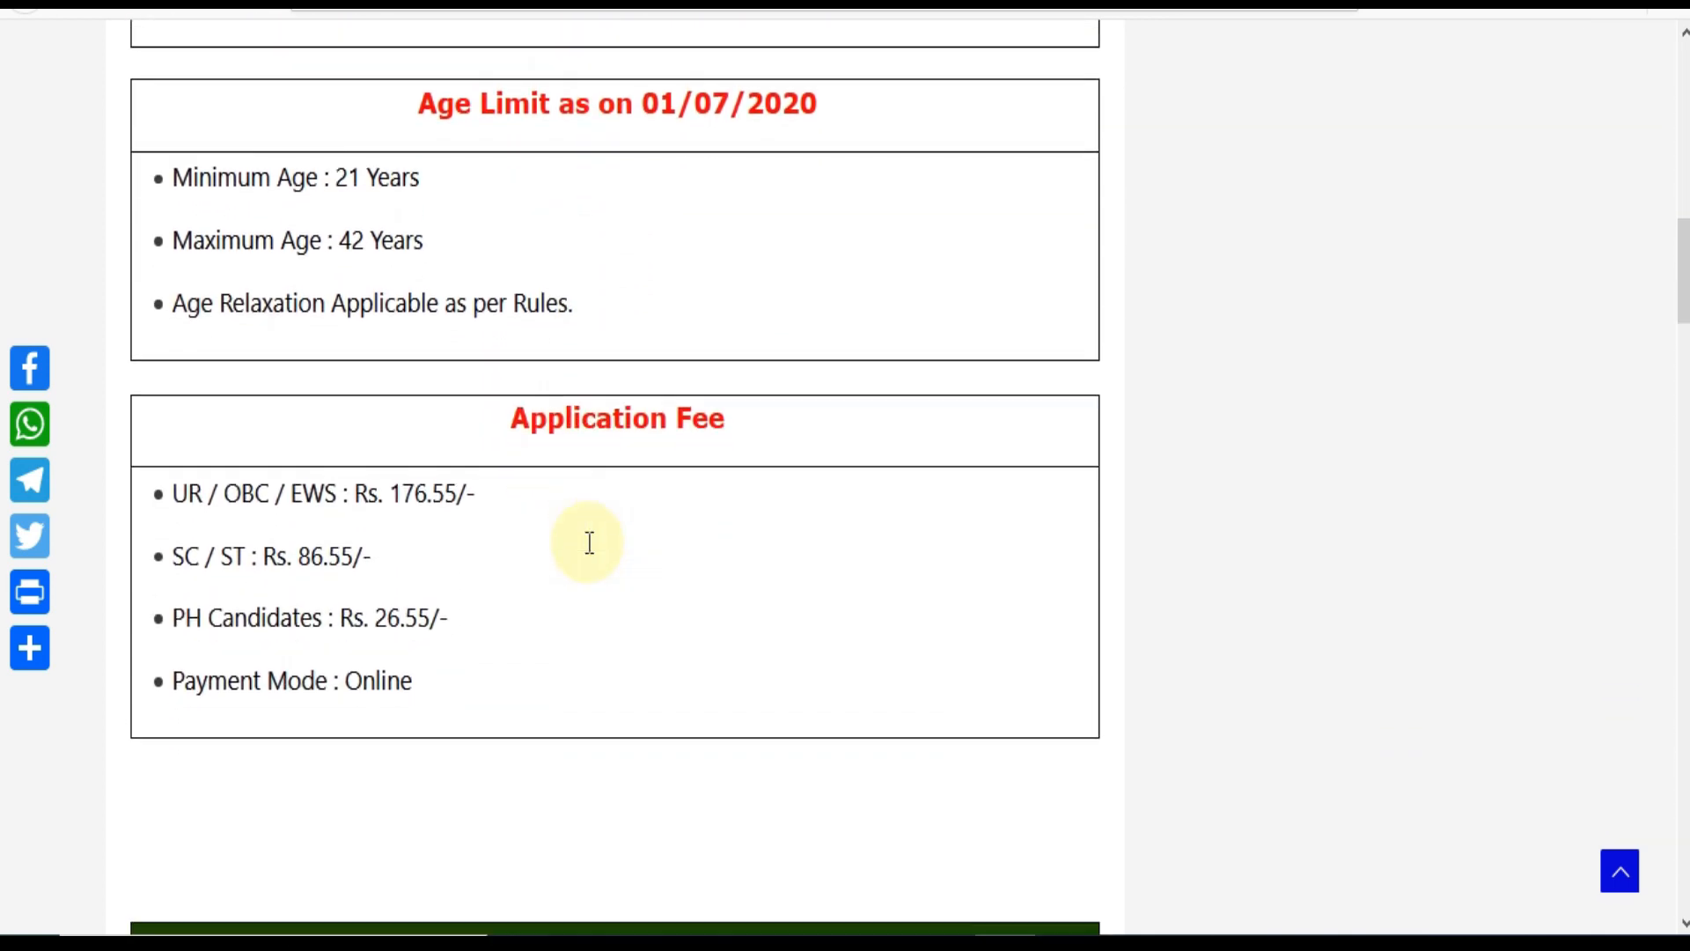
scroll(669, 632, down, 6)
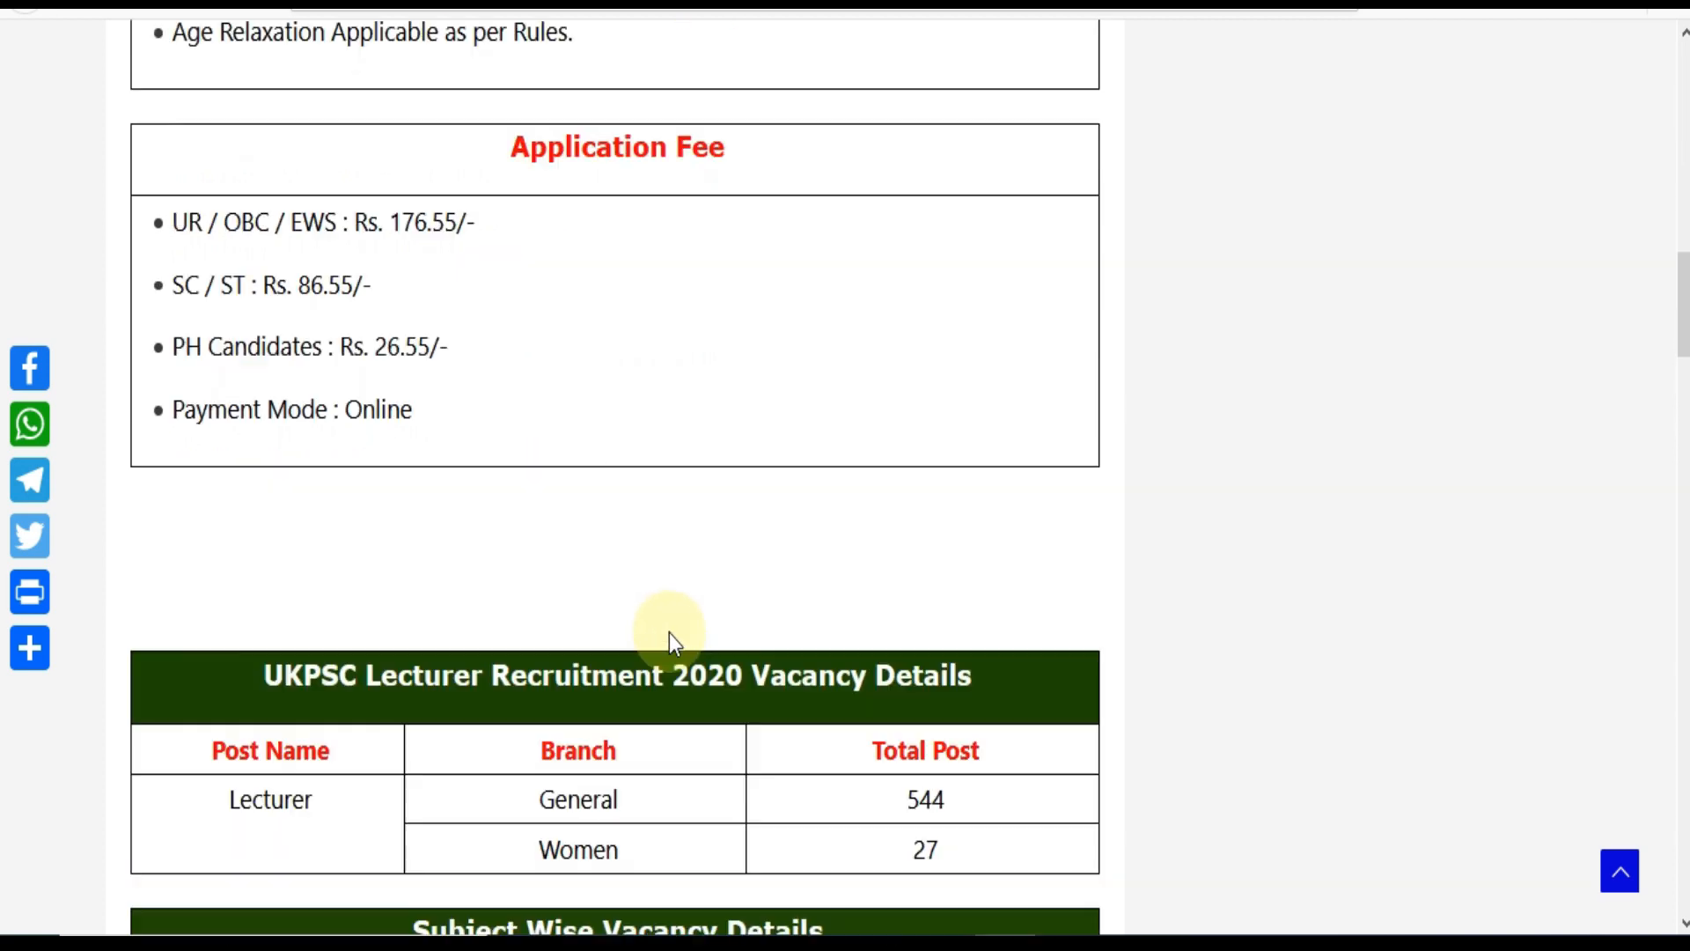
scroll(669, 632, down, 5)
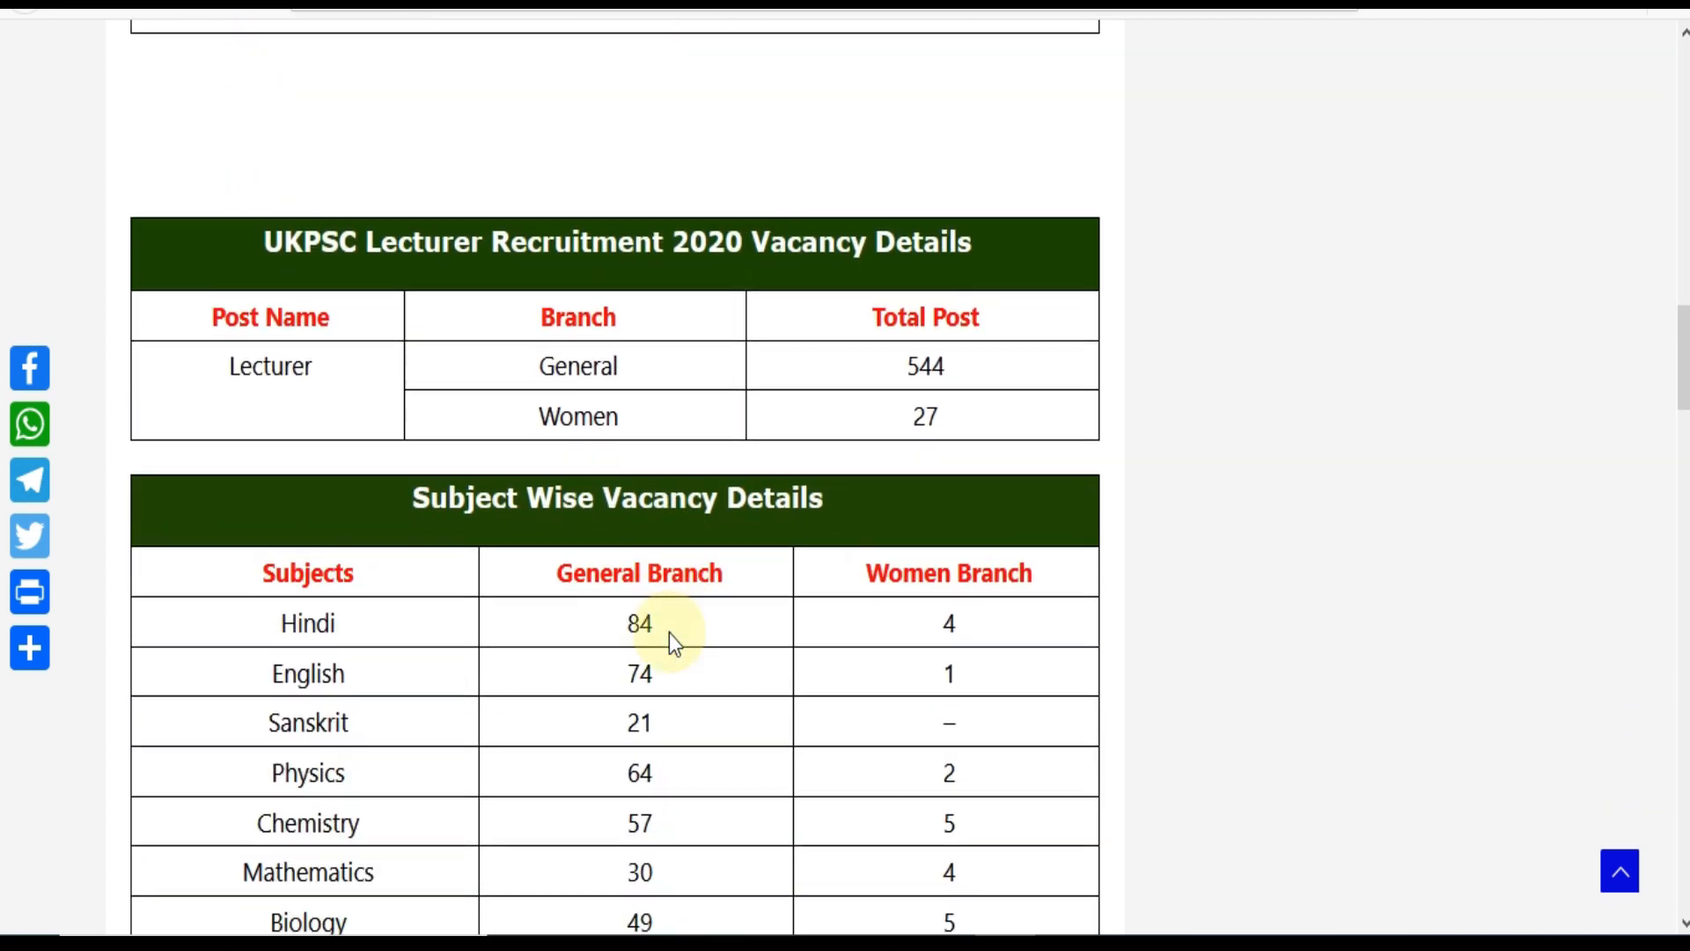
scroll(669, 632, down, 11)
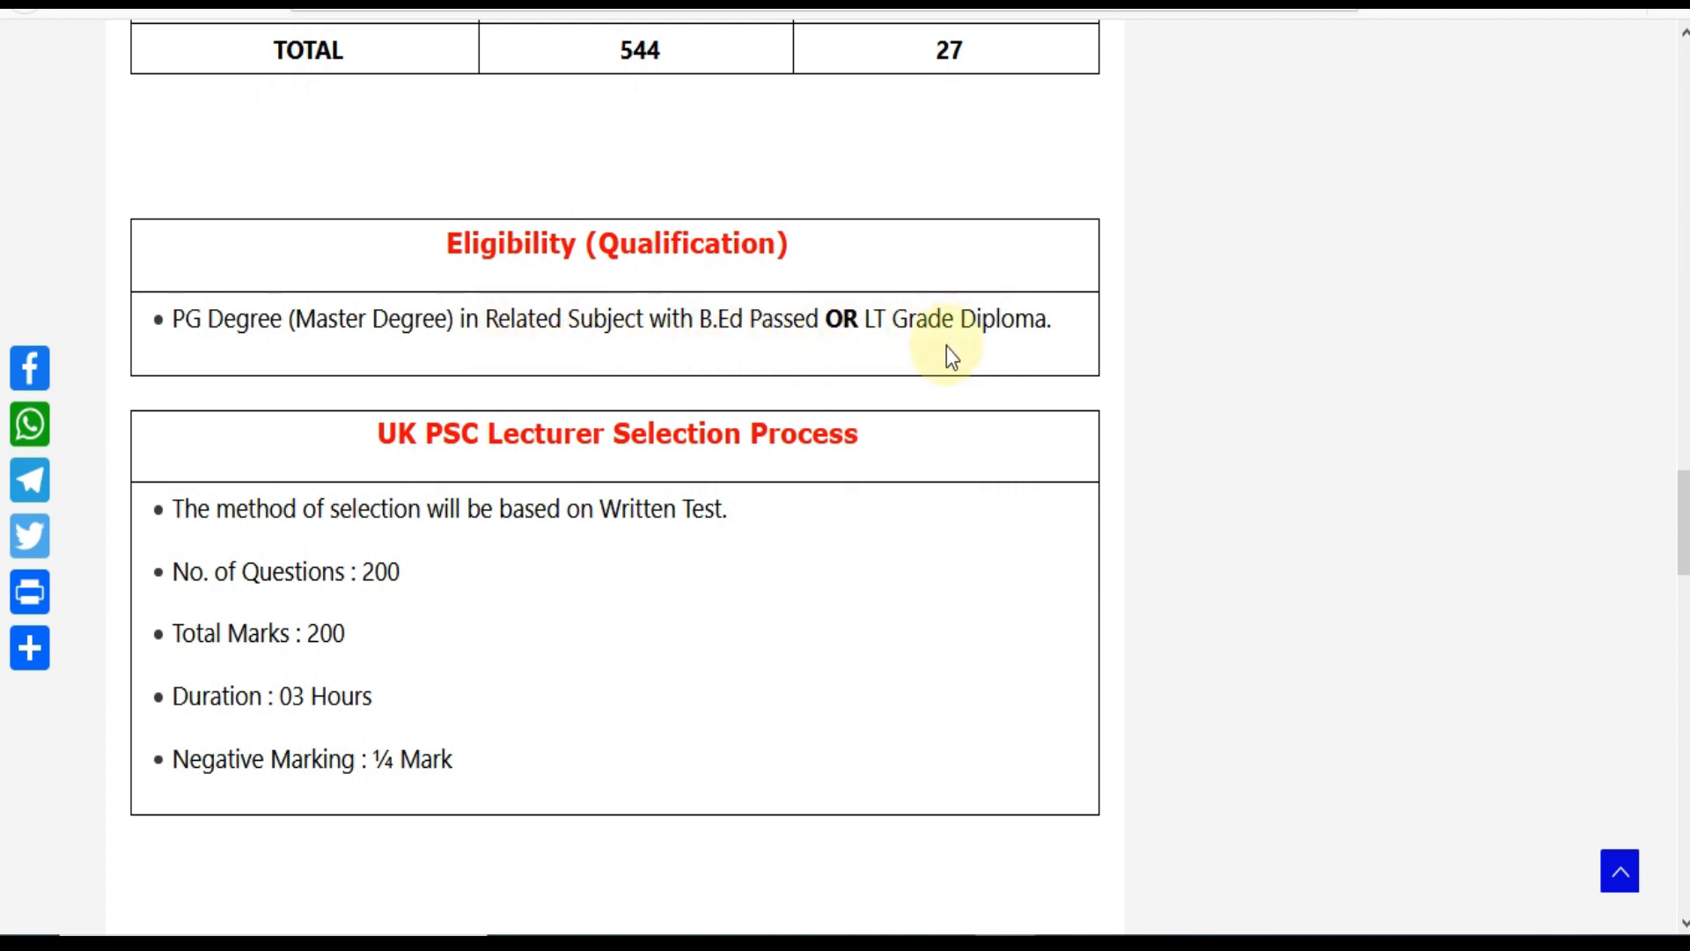
Scroll past Exam Centers and How to Fill down to the Important Links table.
scroll(921, 412, down, 2)
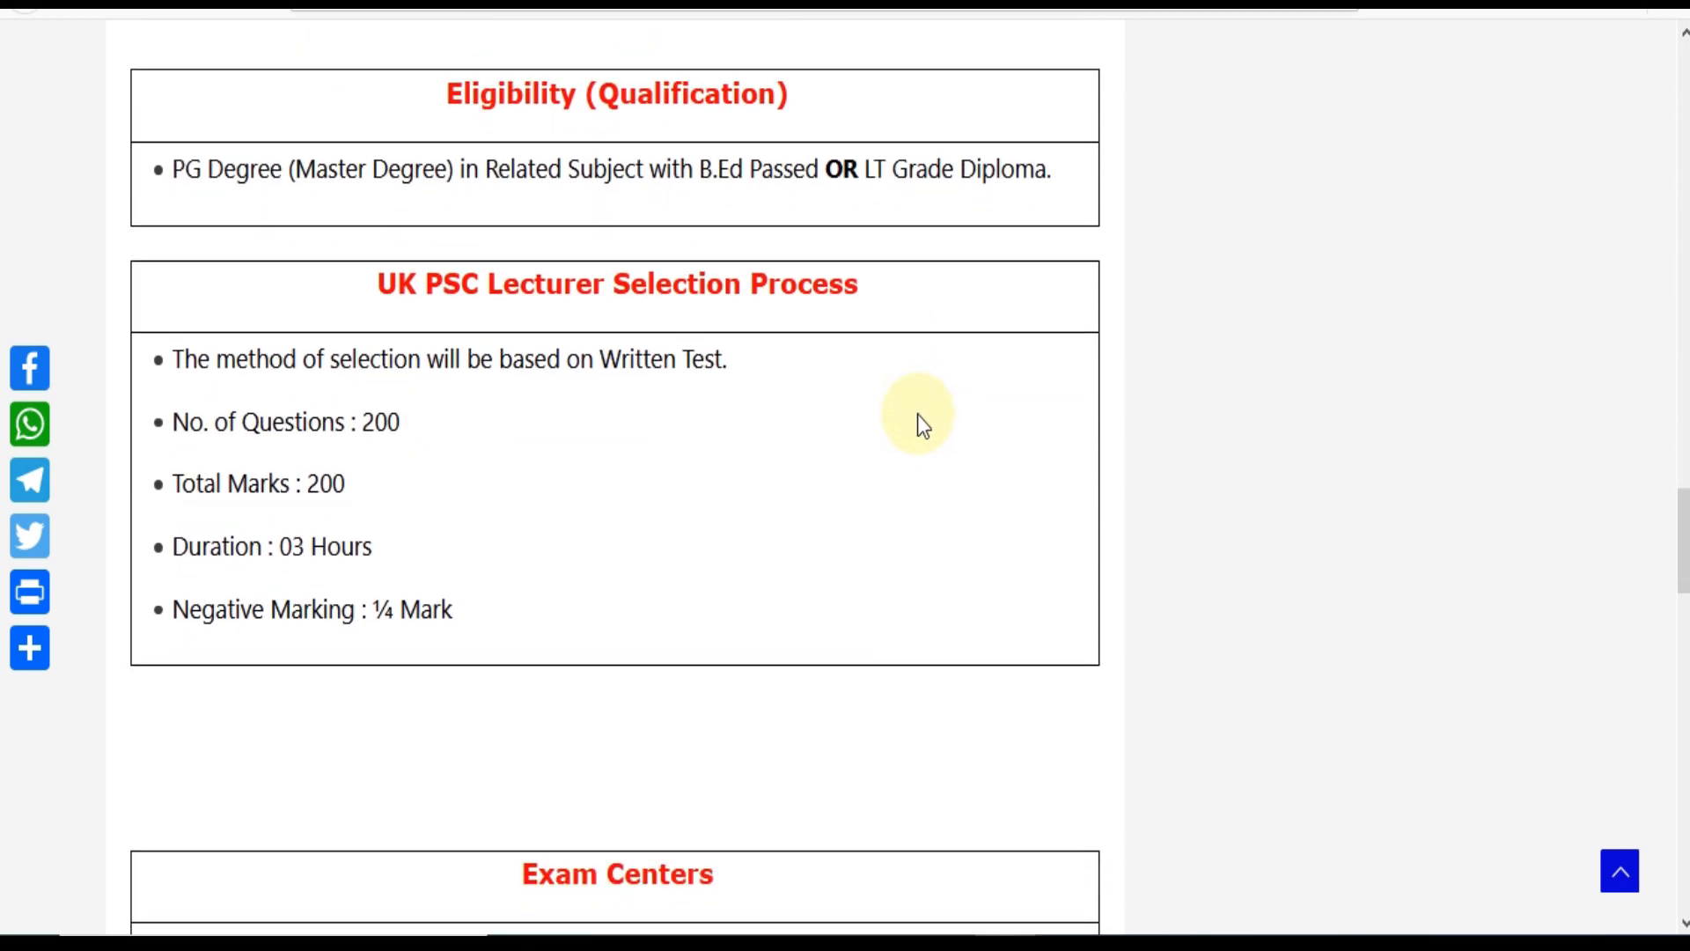
scroll(919, 418, down, 3)
scroll(919, 418, down, 3)
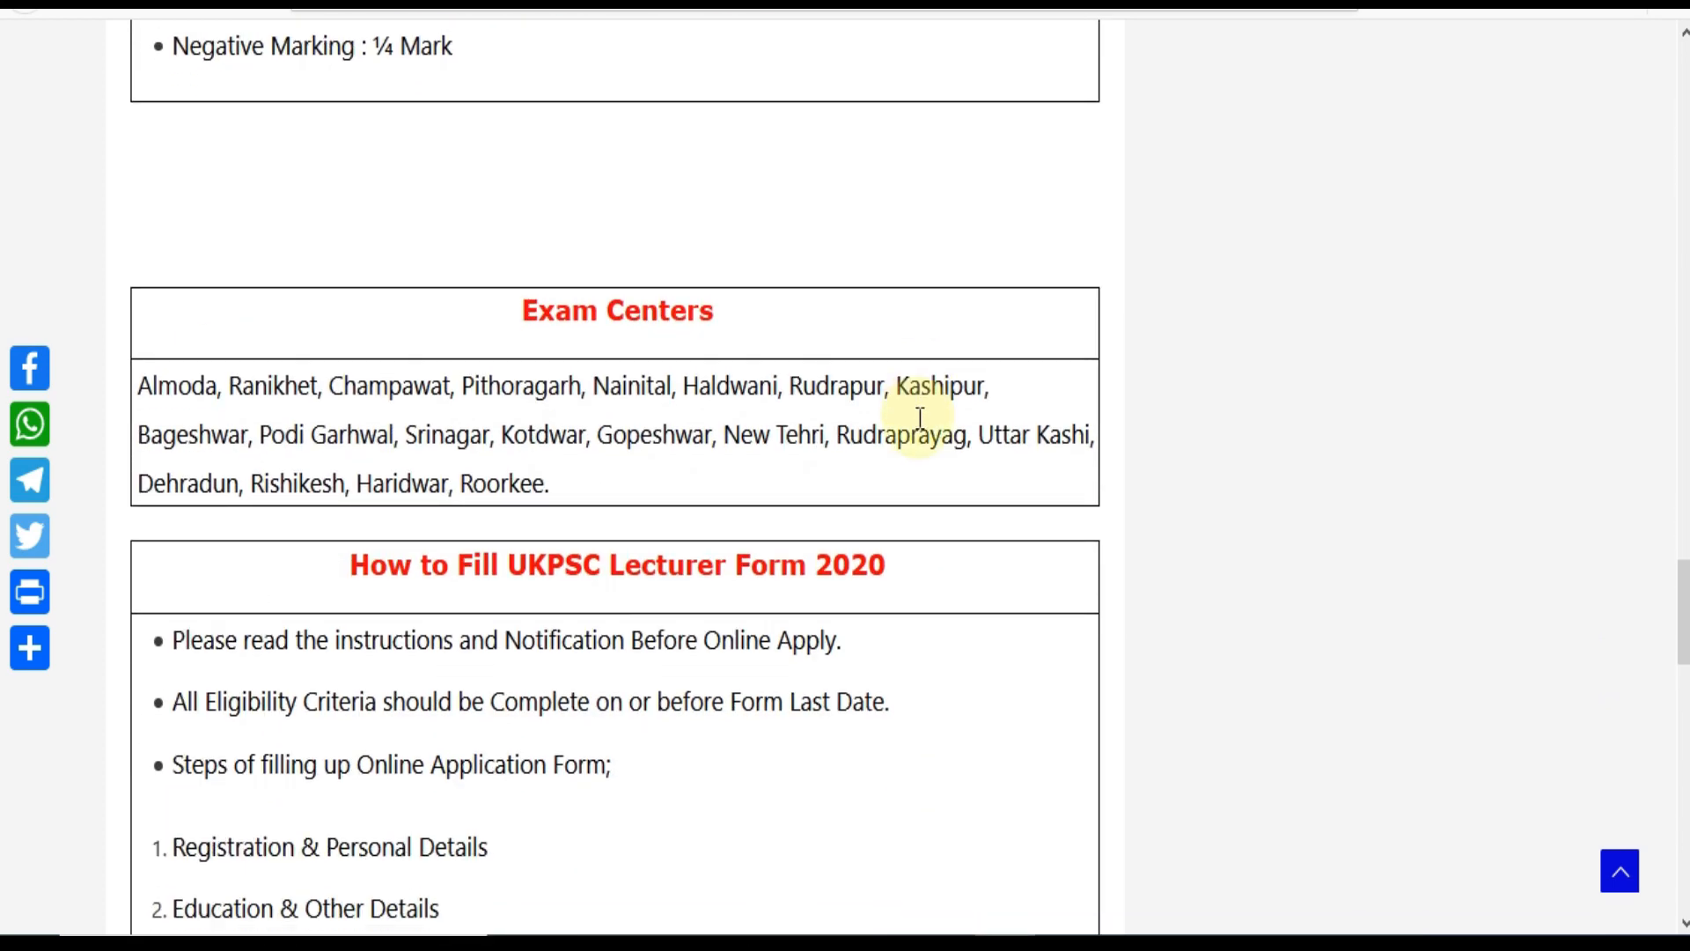
scroll(919, 418, down, 10)
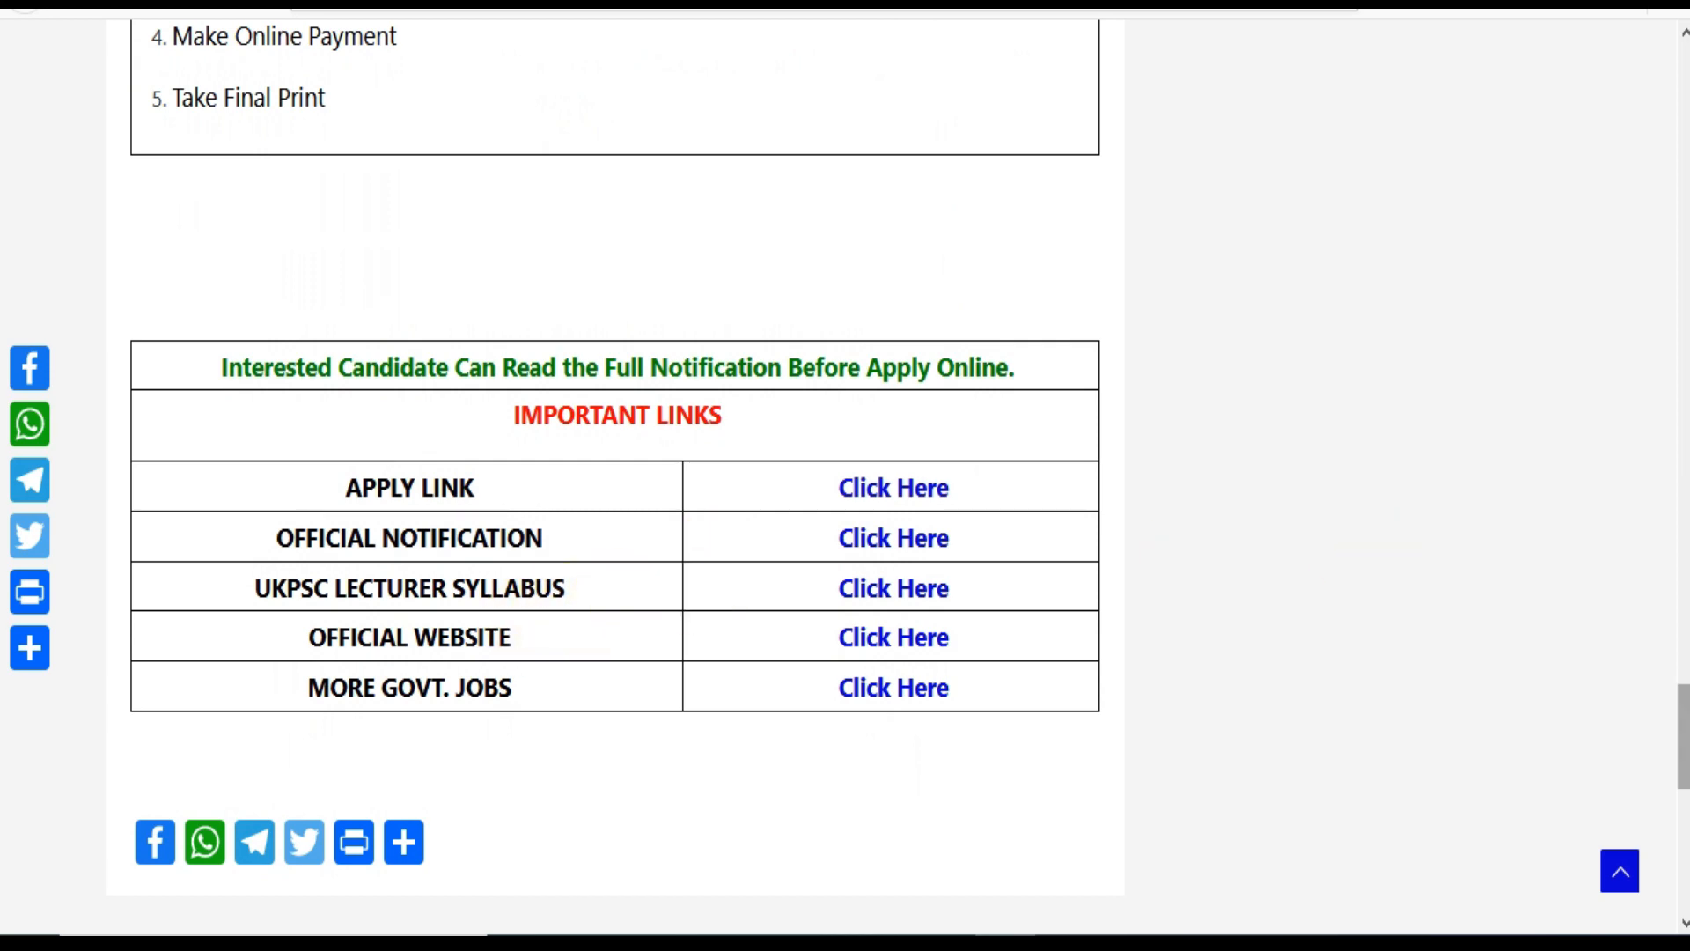
drag(1683, 732, 1684, 89)
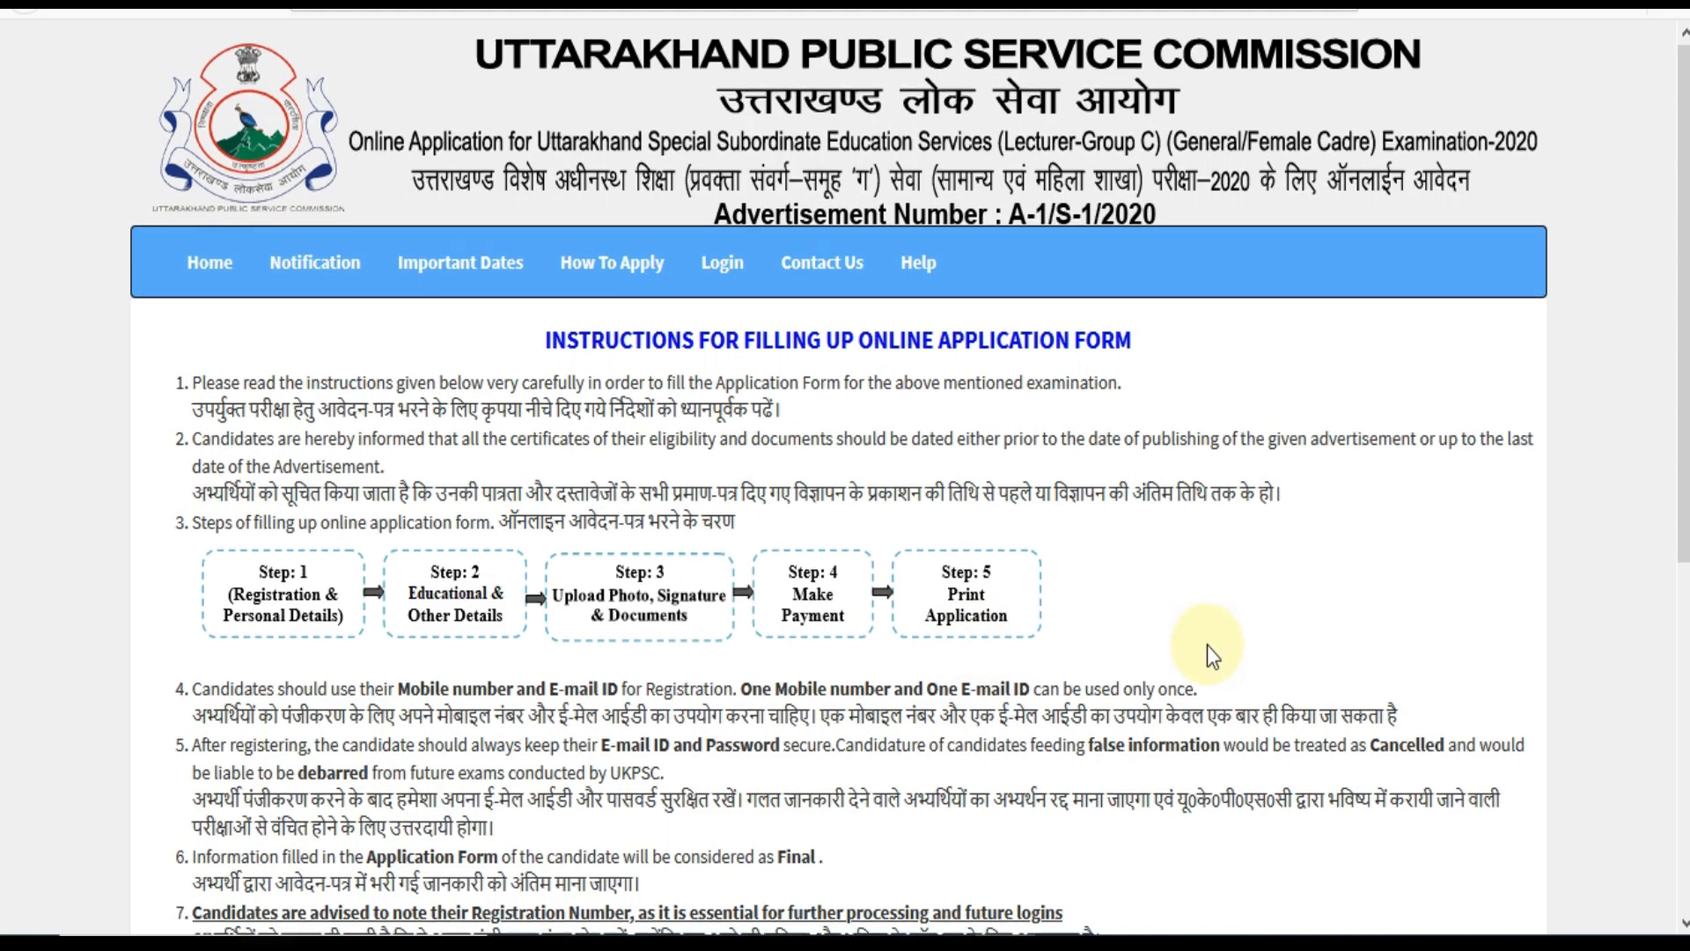
Open the blank UKPSC Lecturer 2020 application form from Apply Now at the bottom of the instructions.
scroll(1206, 651, down, 3)
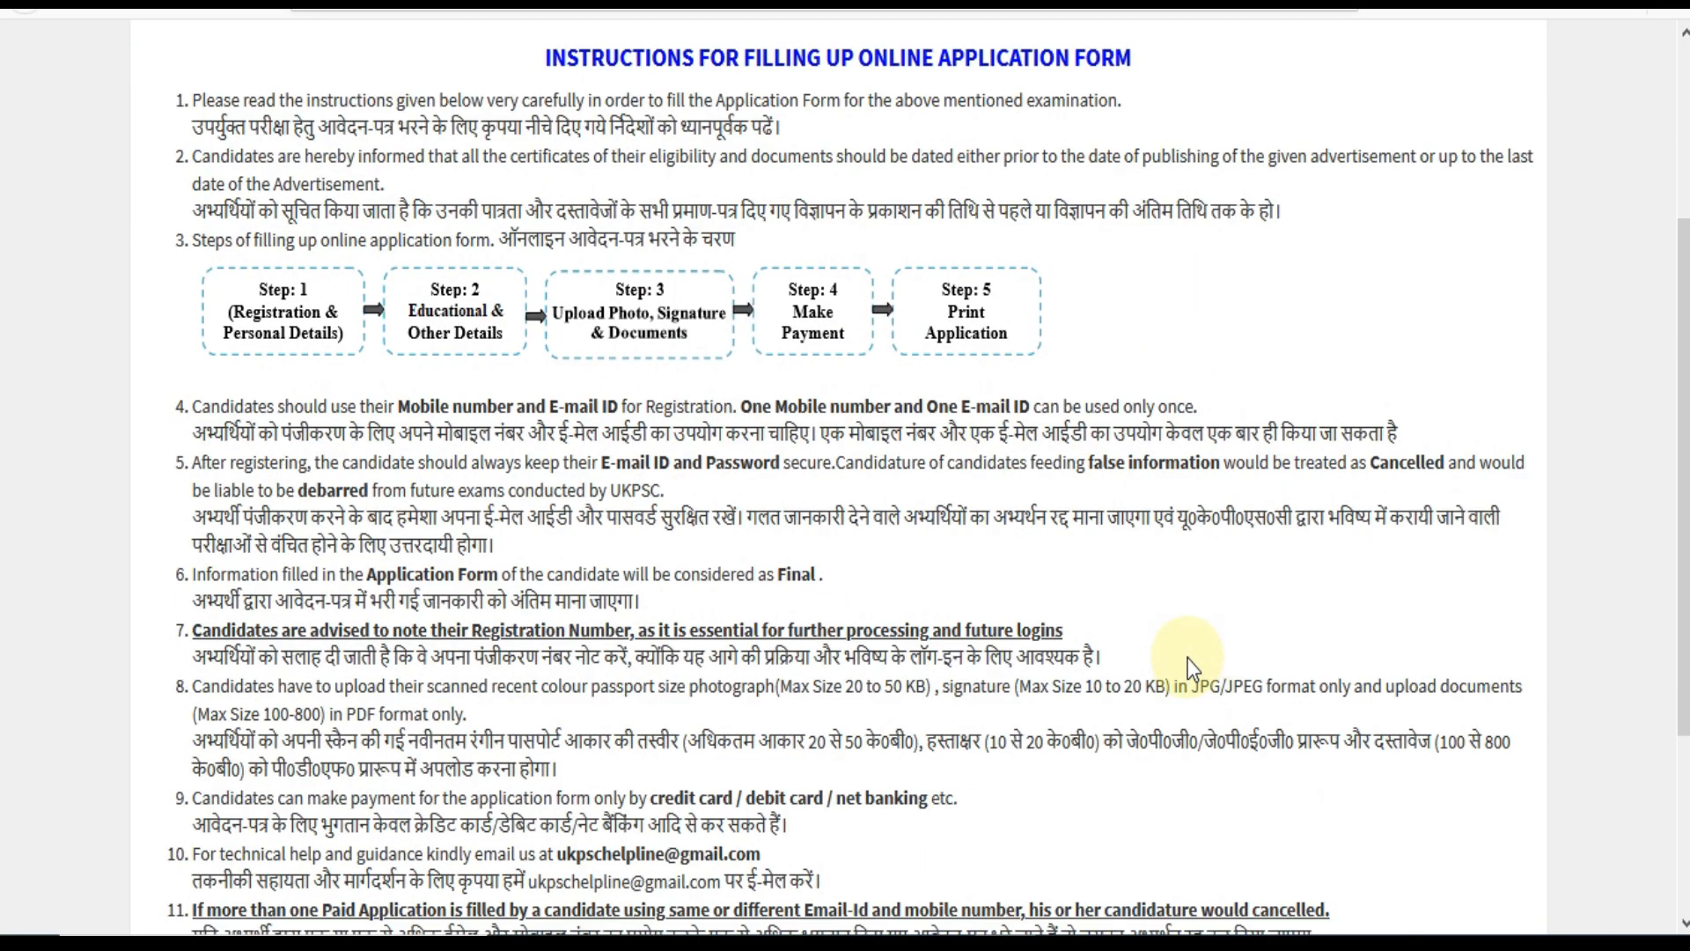
scroll(1223, 399, down, 2)
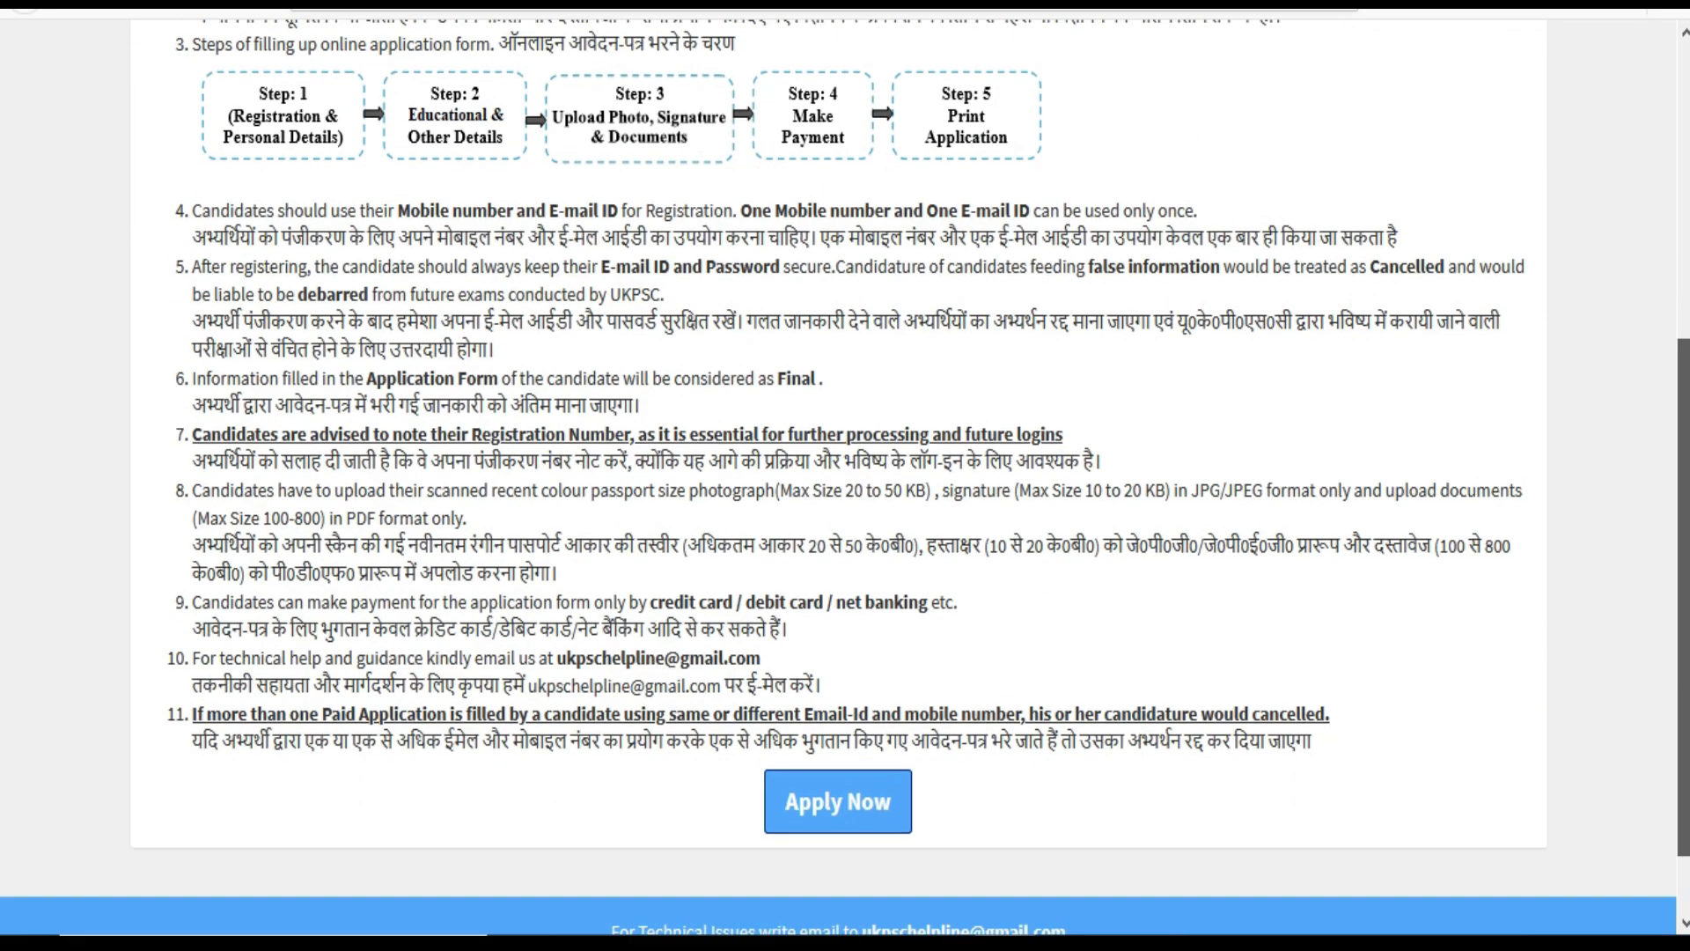
scroll(1505, 658, down, 1)
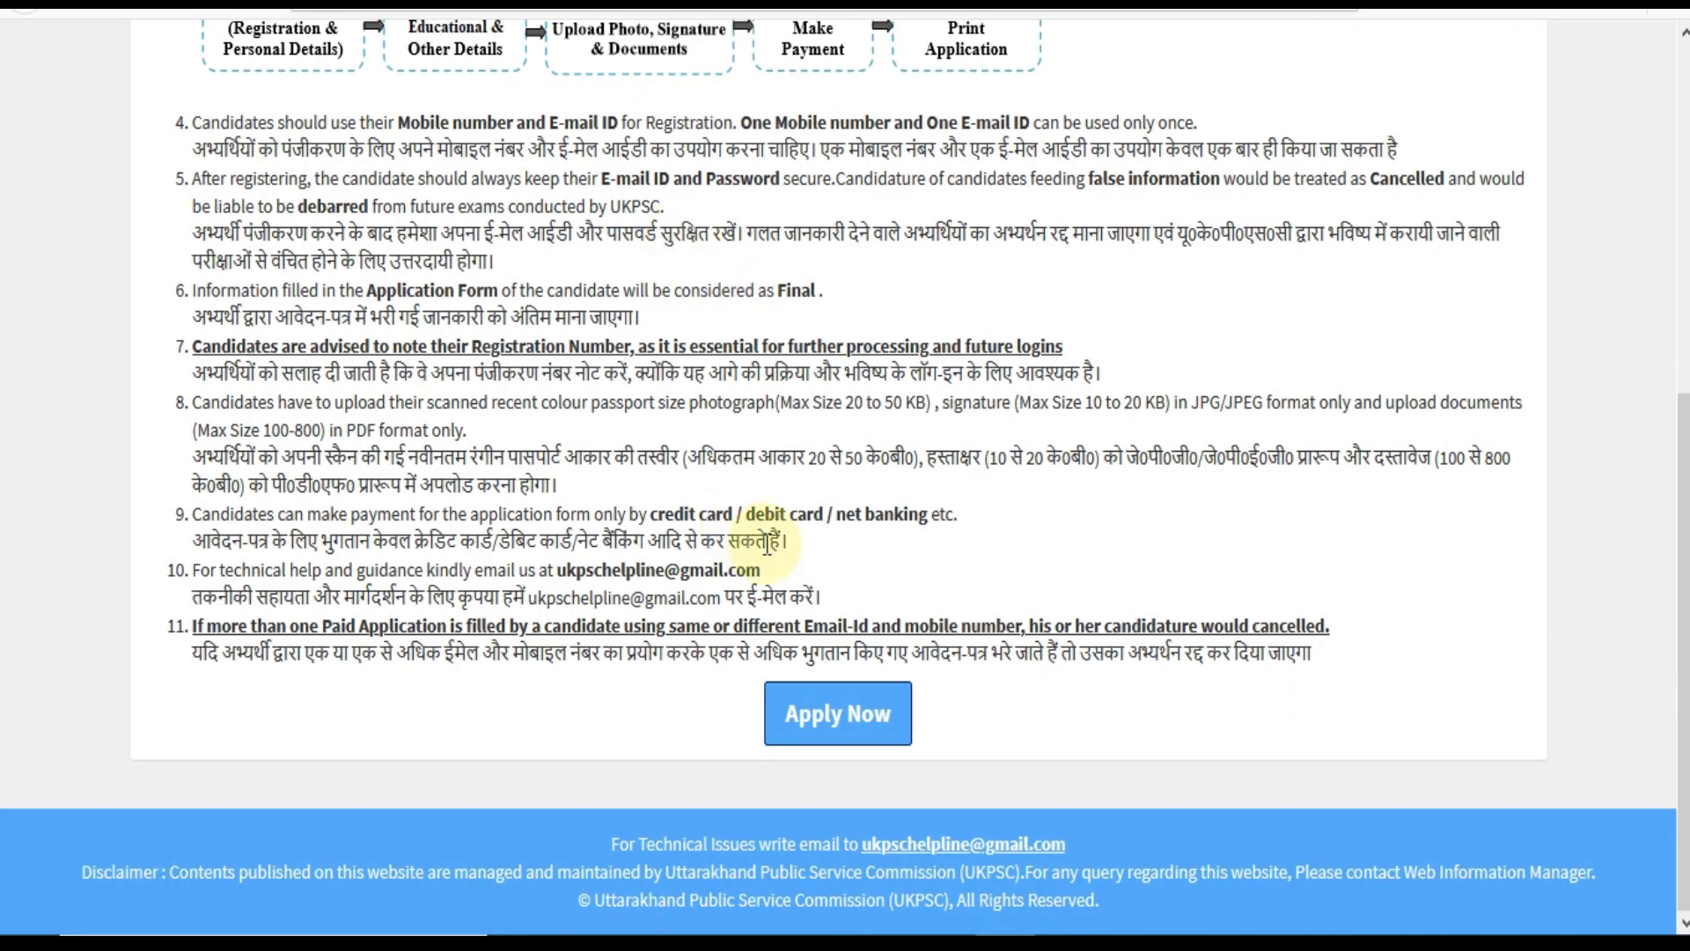
click(840, 726)
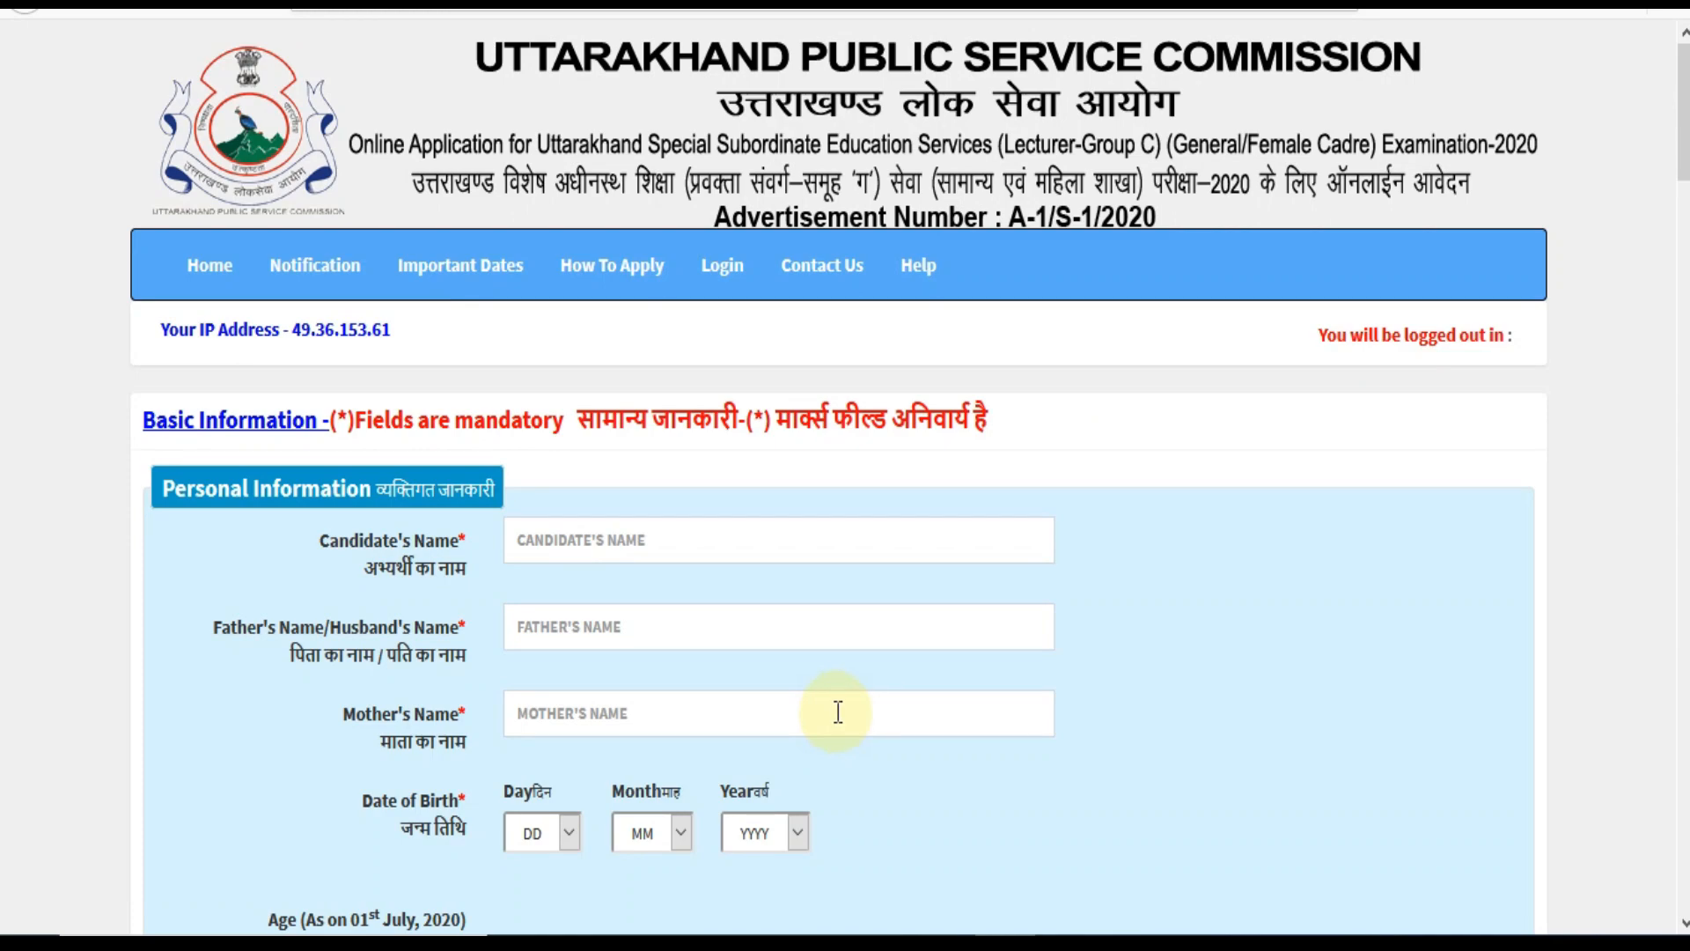
Enter the candidate's, father's and mother's names in capital letters.
scroll(858, 695, down, 3)
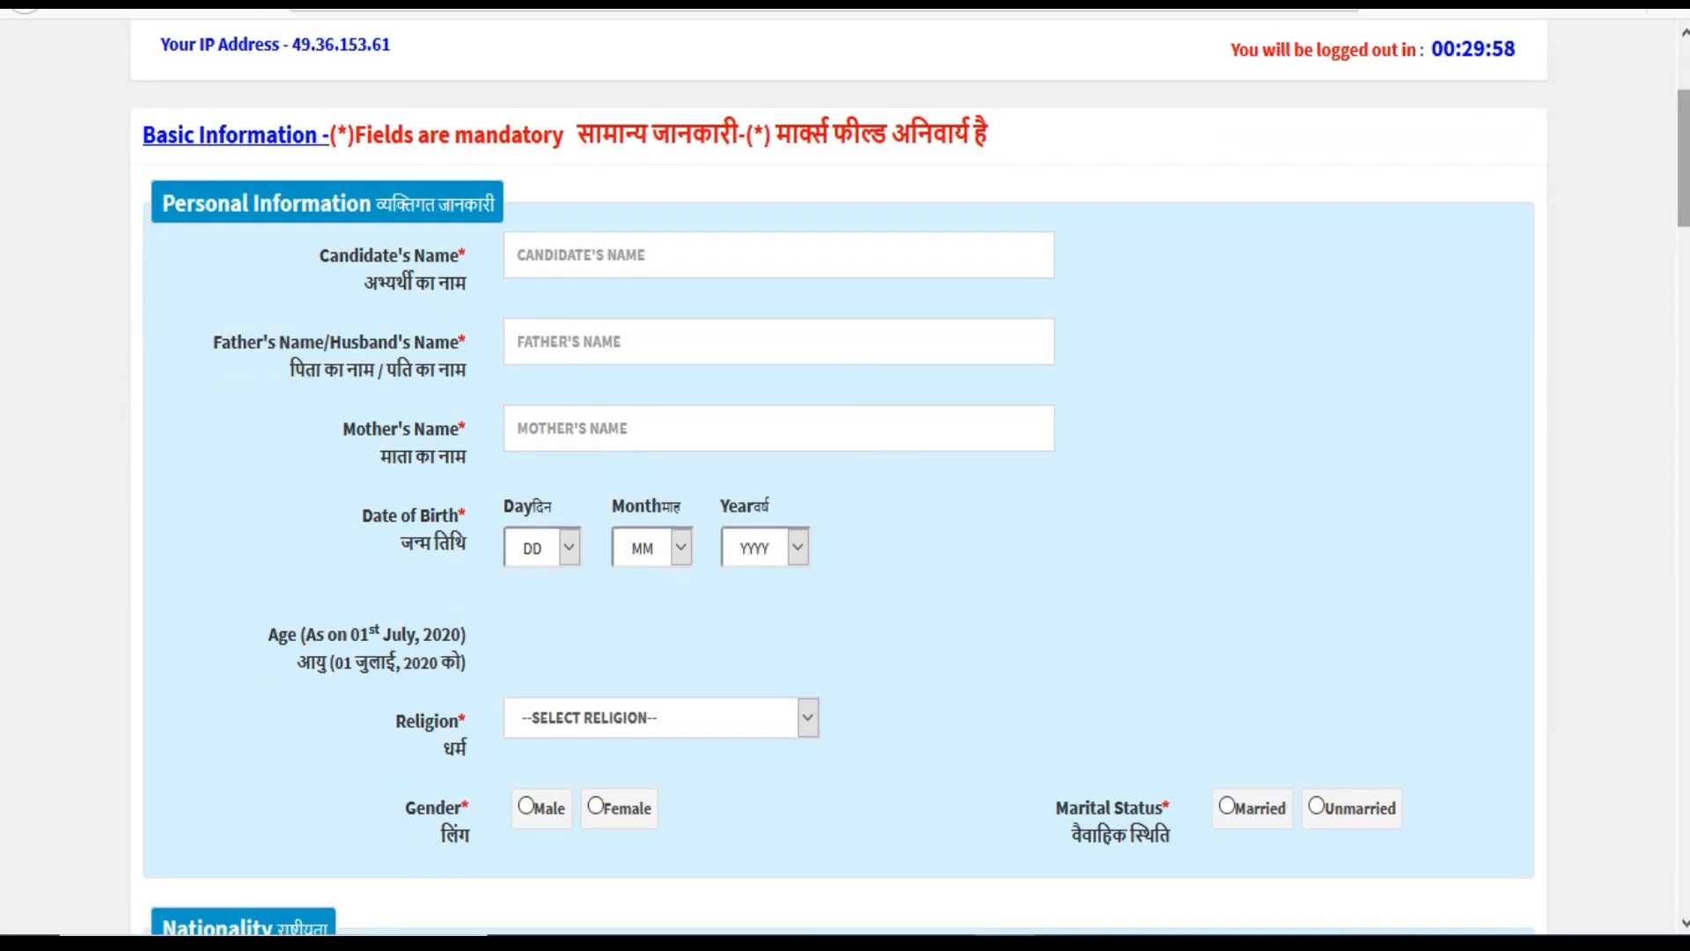
drag(1683, 158, 1684, 845)
scroll(1672, 414, up, 10)
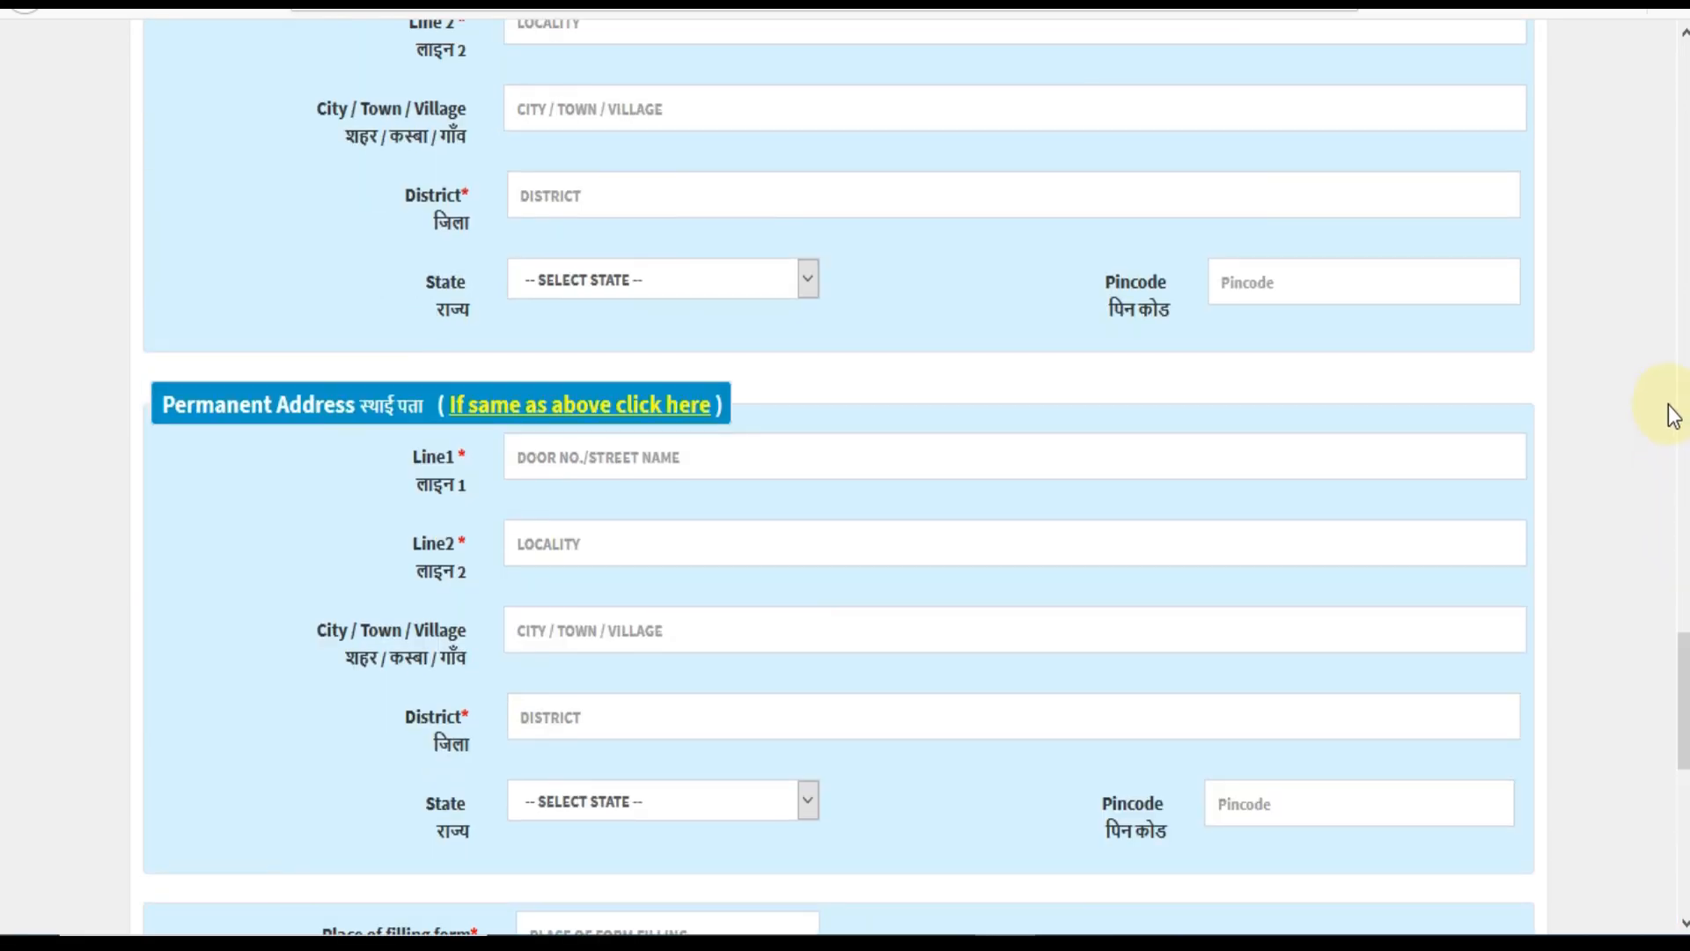
drag(1669, 416, 1675, 304)
click(1630, 645)
drag(1684, 665, 1644, 135)
key(Caps_Lock)
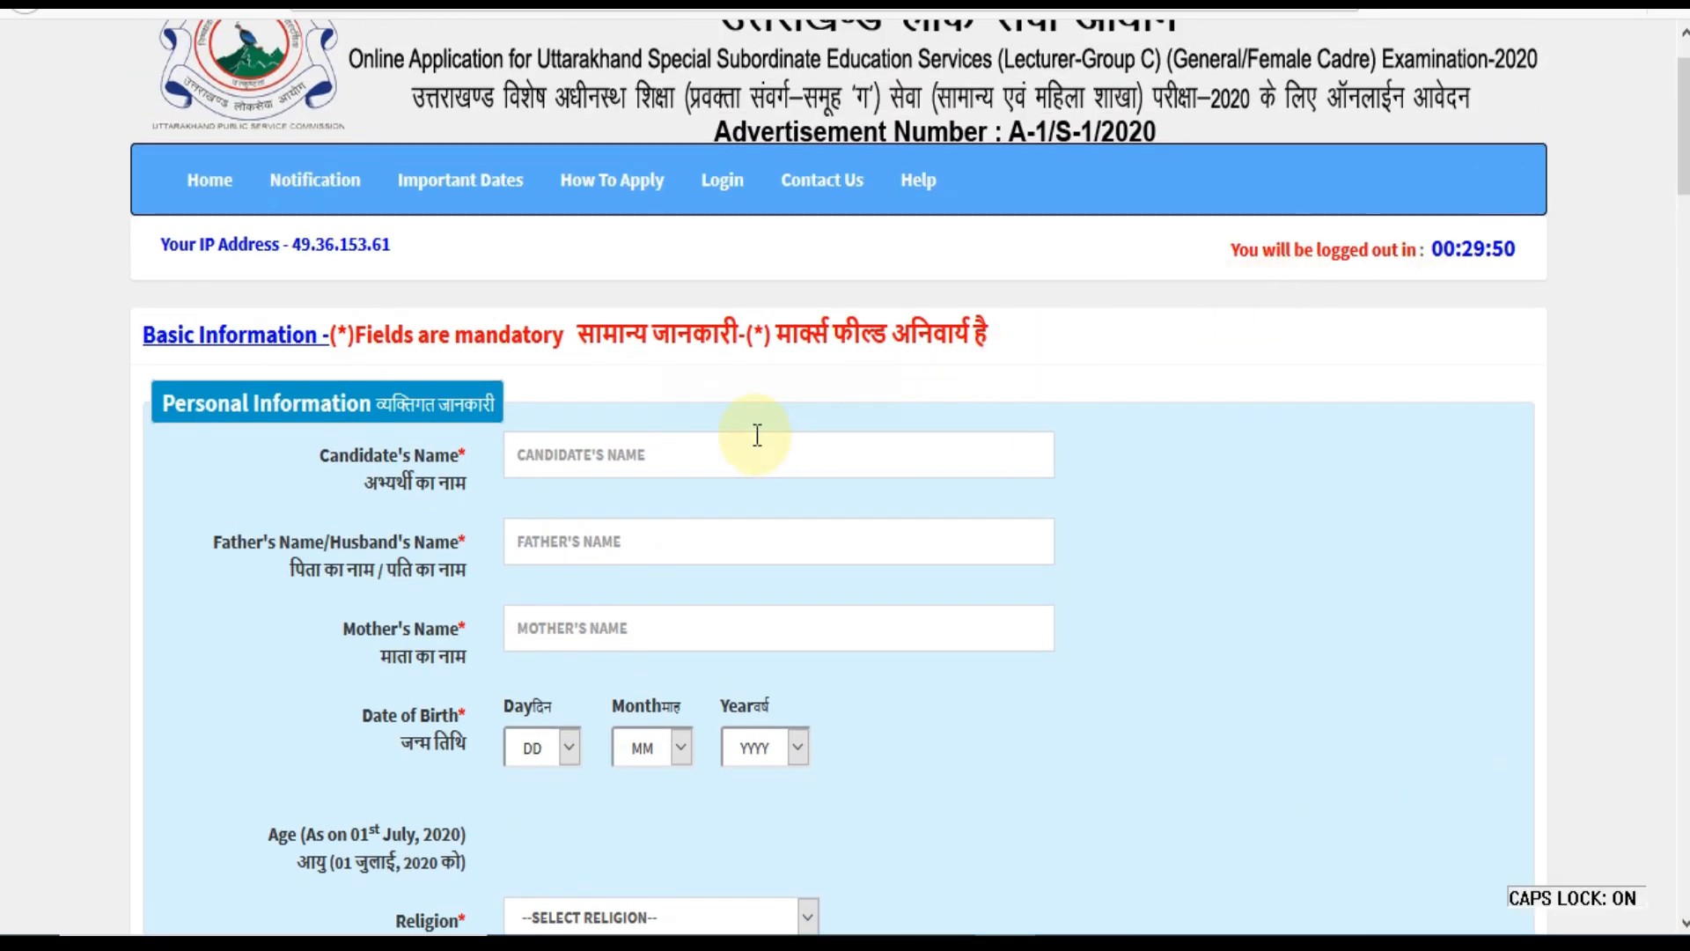
click(658, 435)
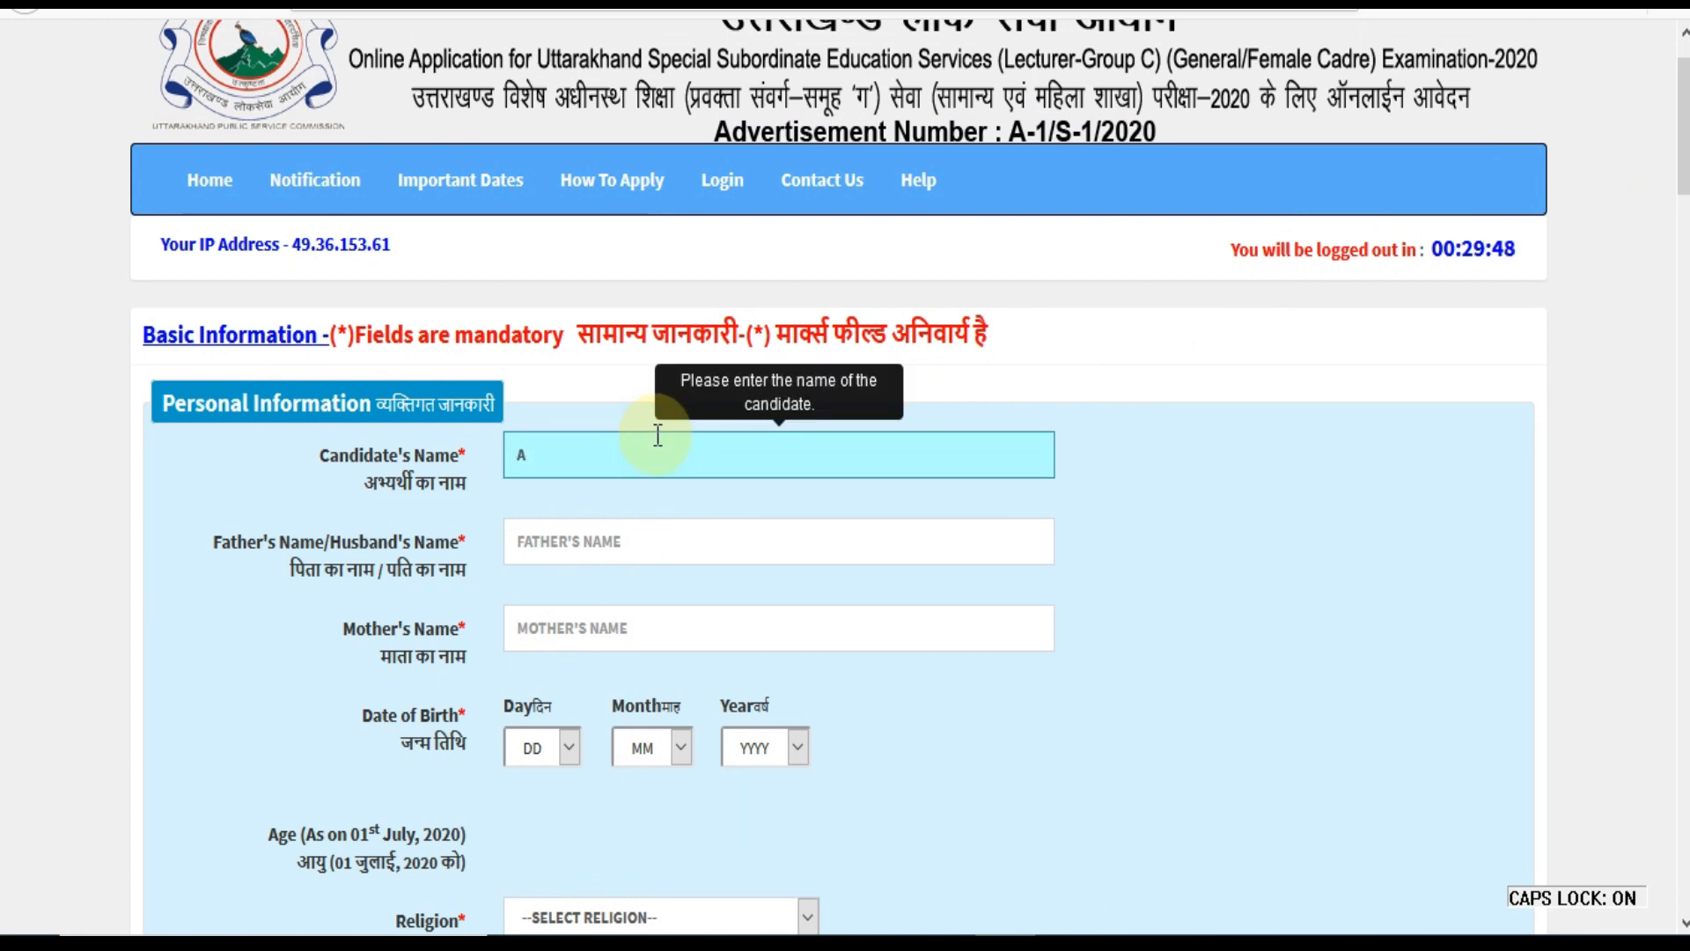
key(Tab)
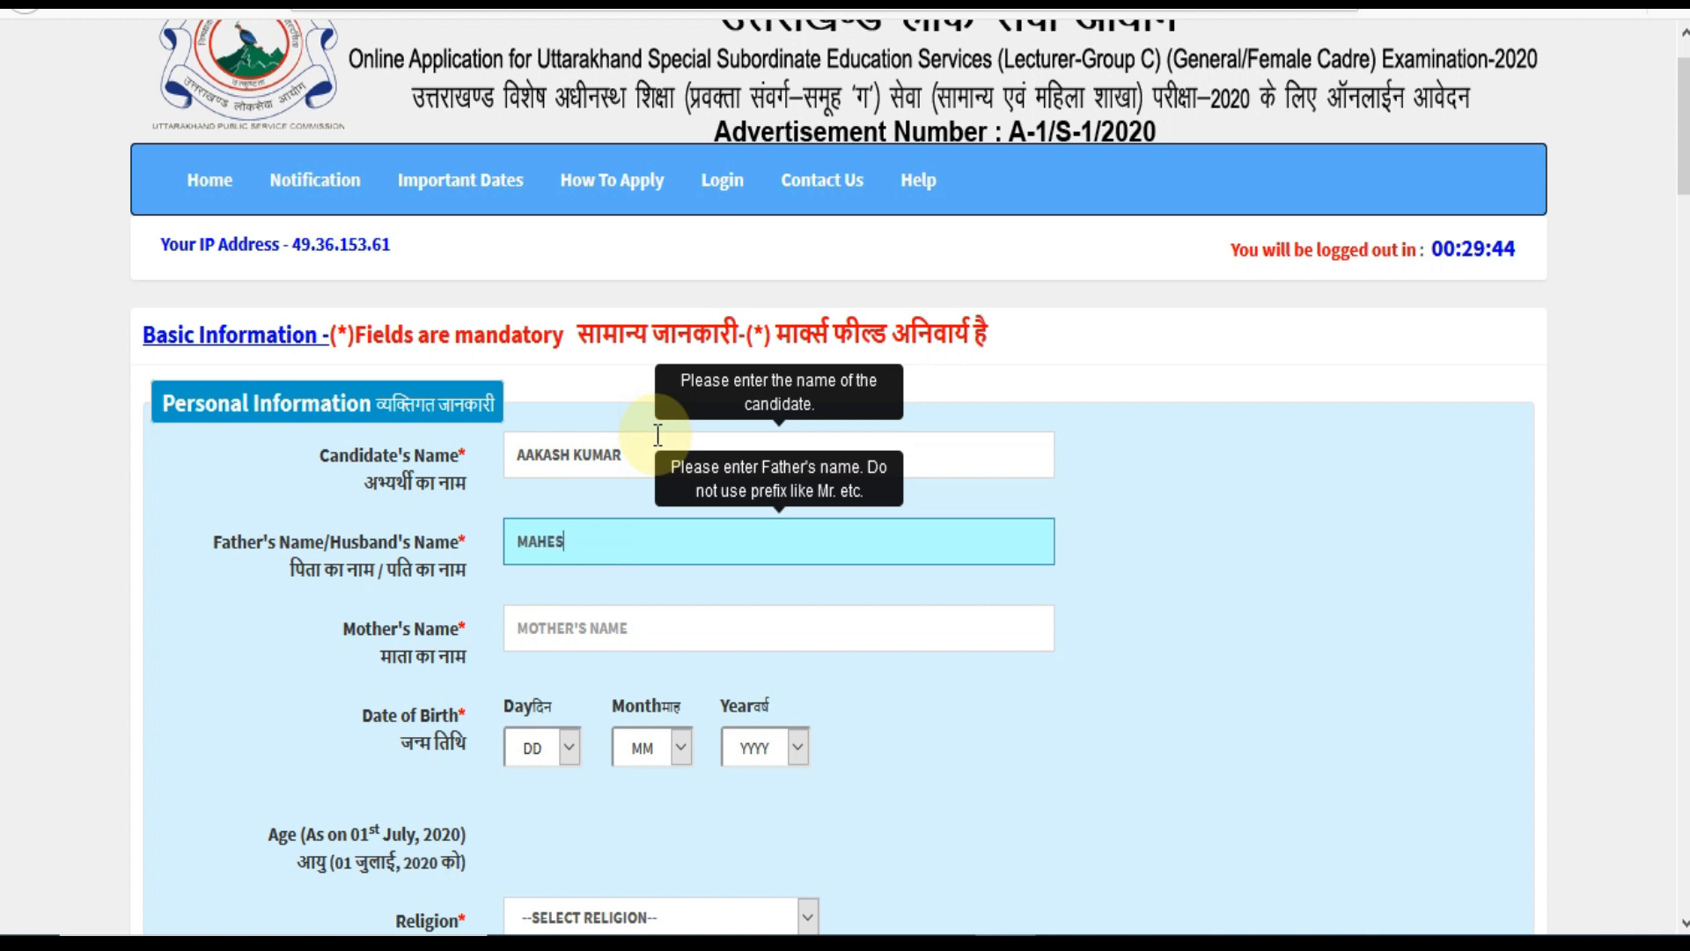
key(Tab)
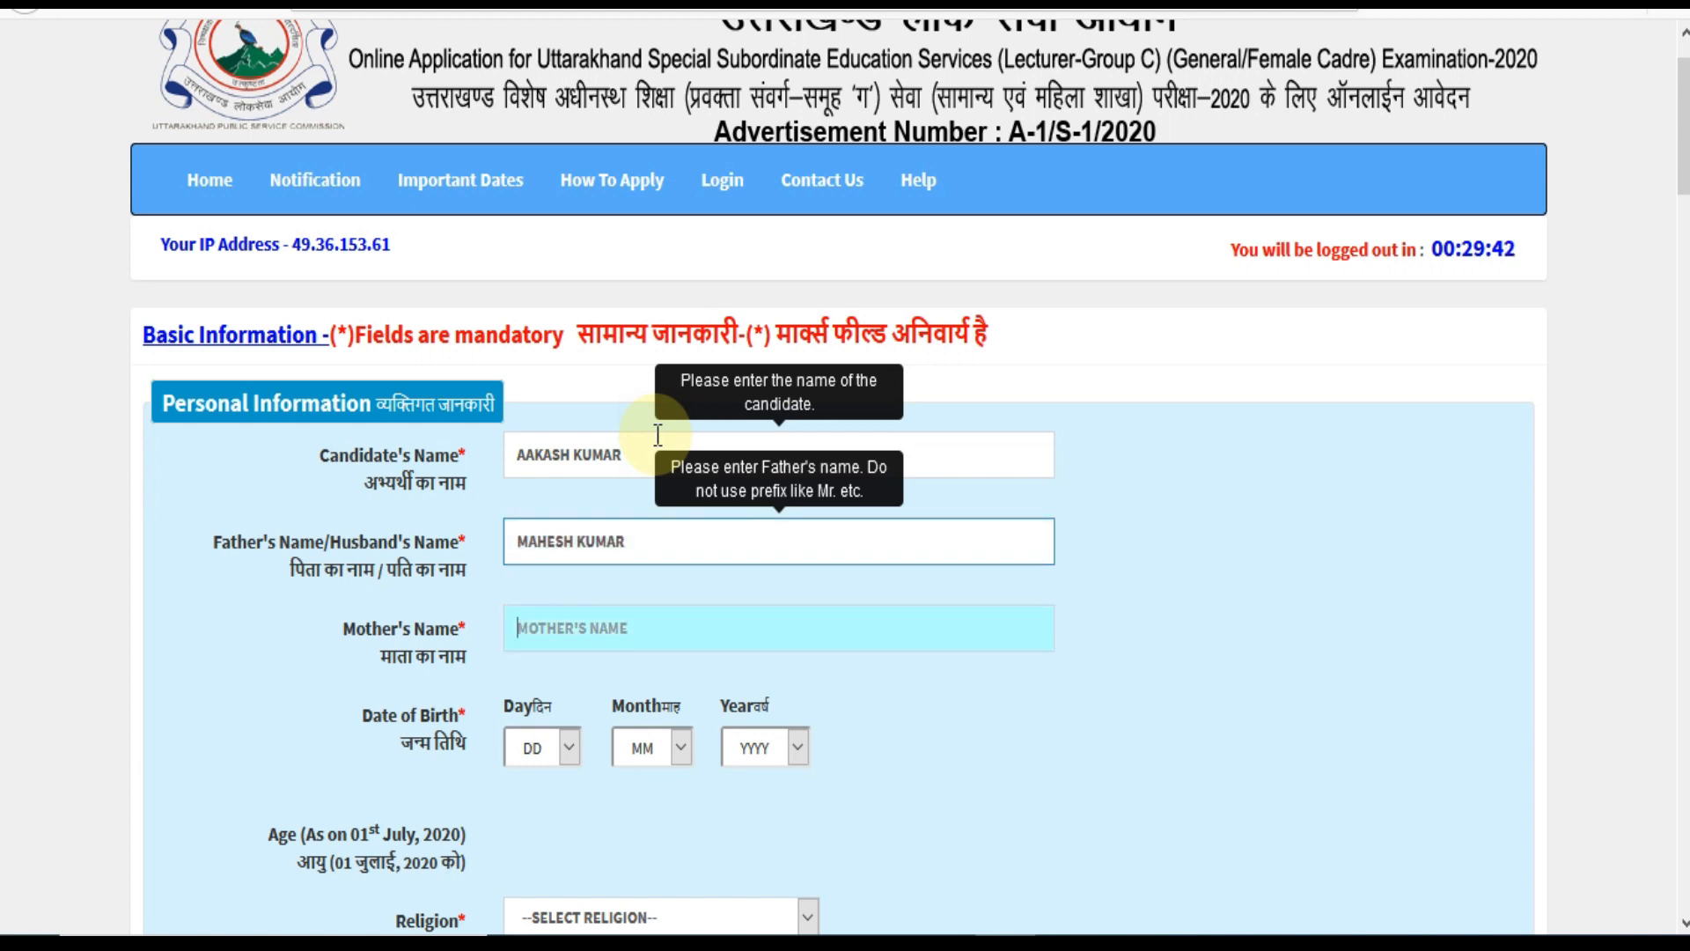
text(REKHA)
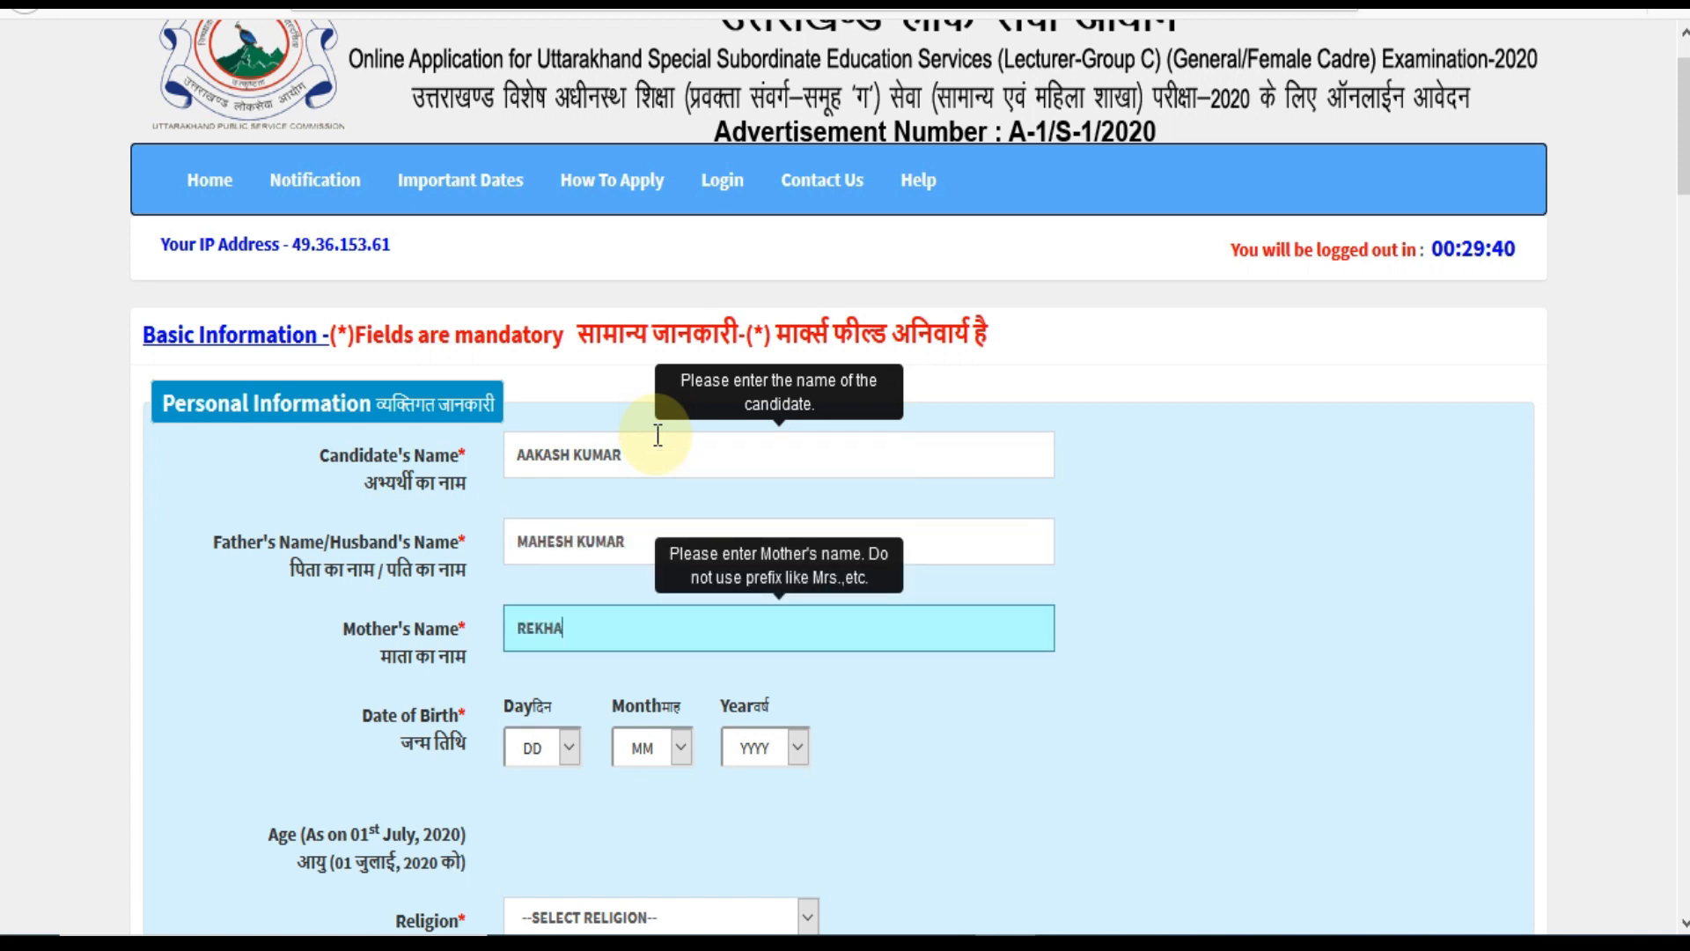
click(553, 759)
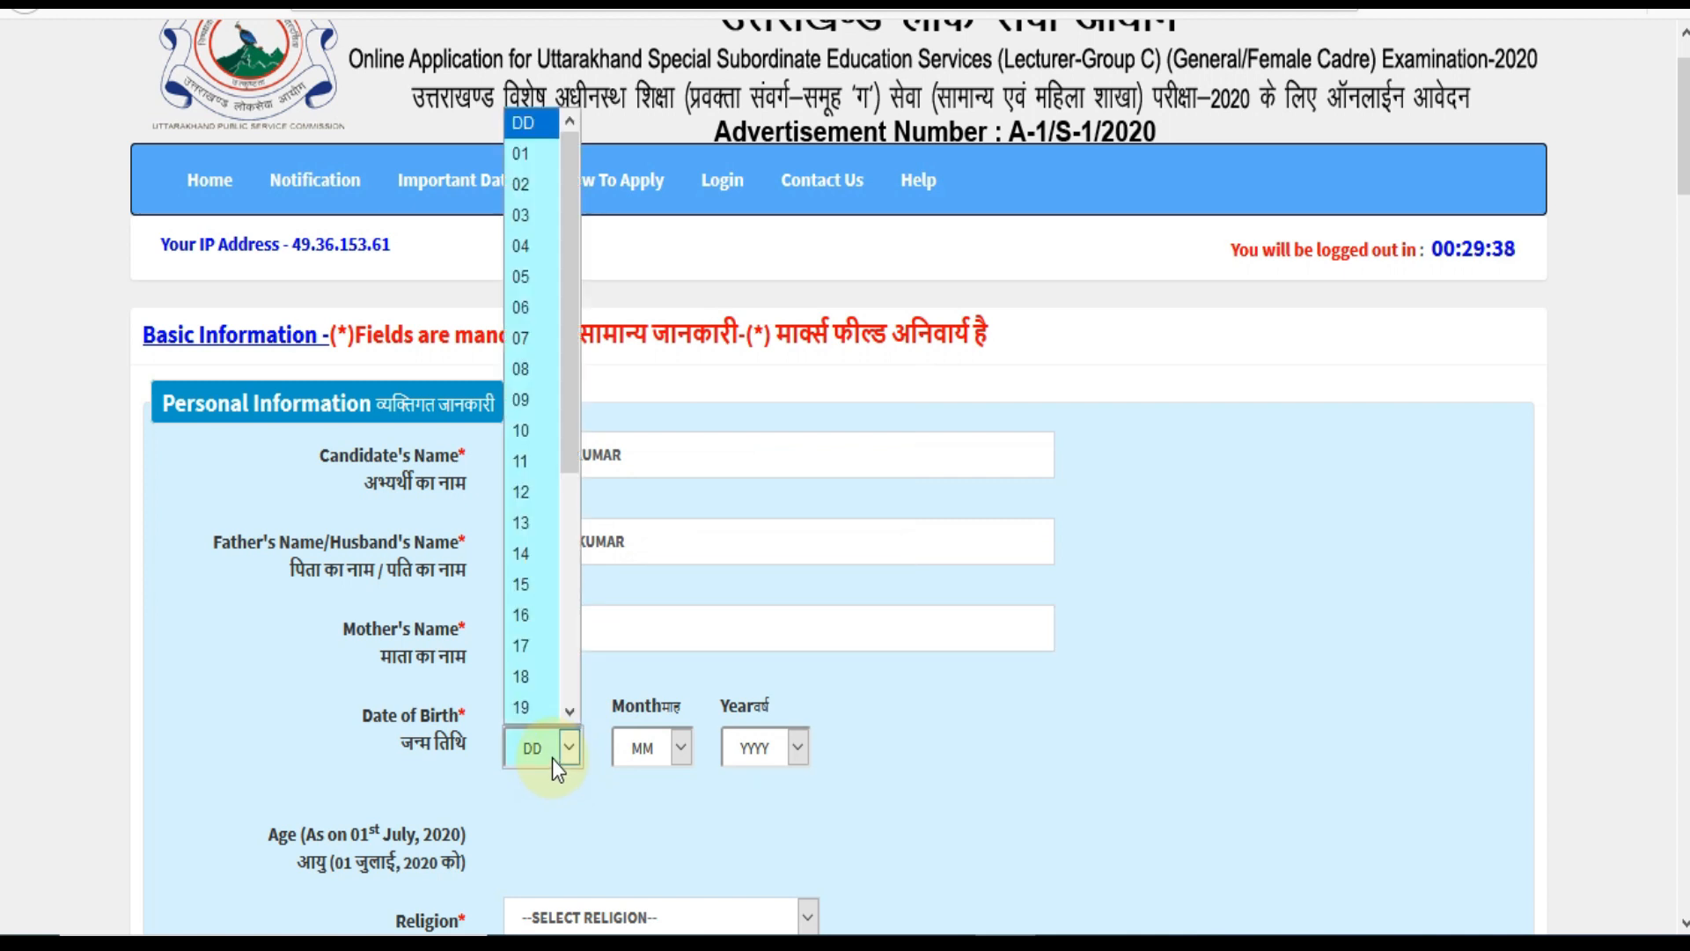
click(524, 493)
click(641, 747)
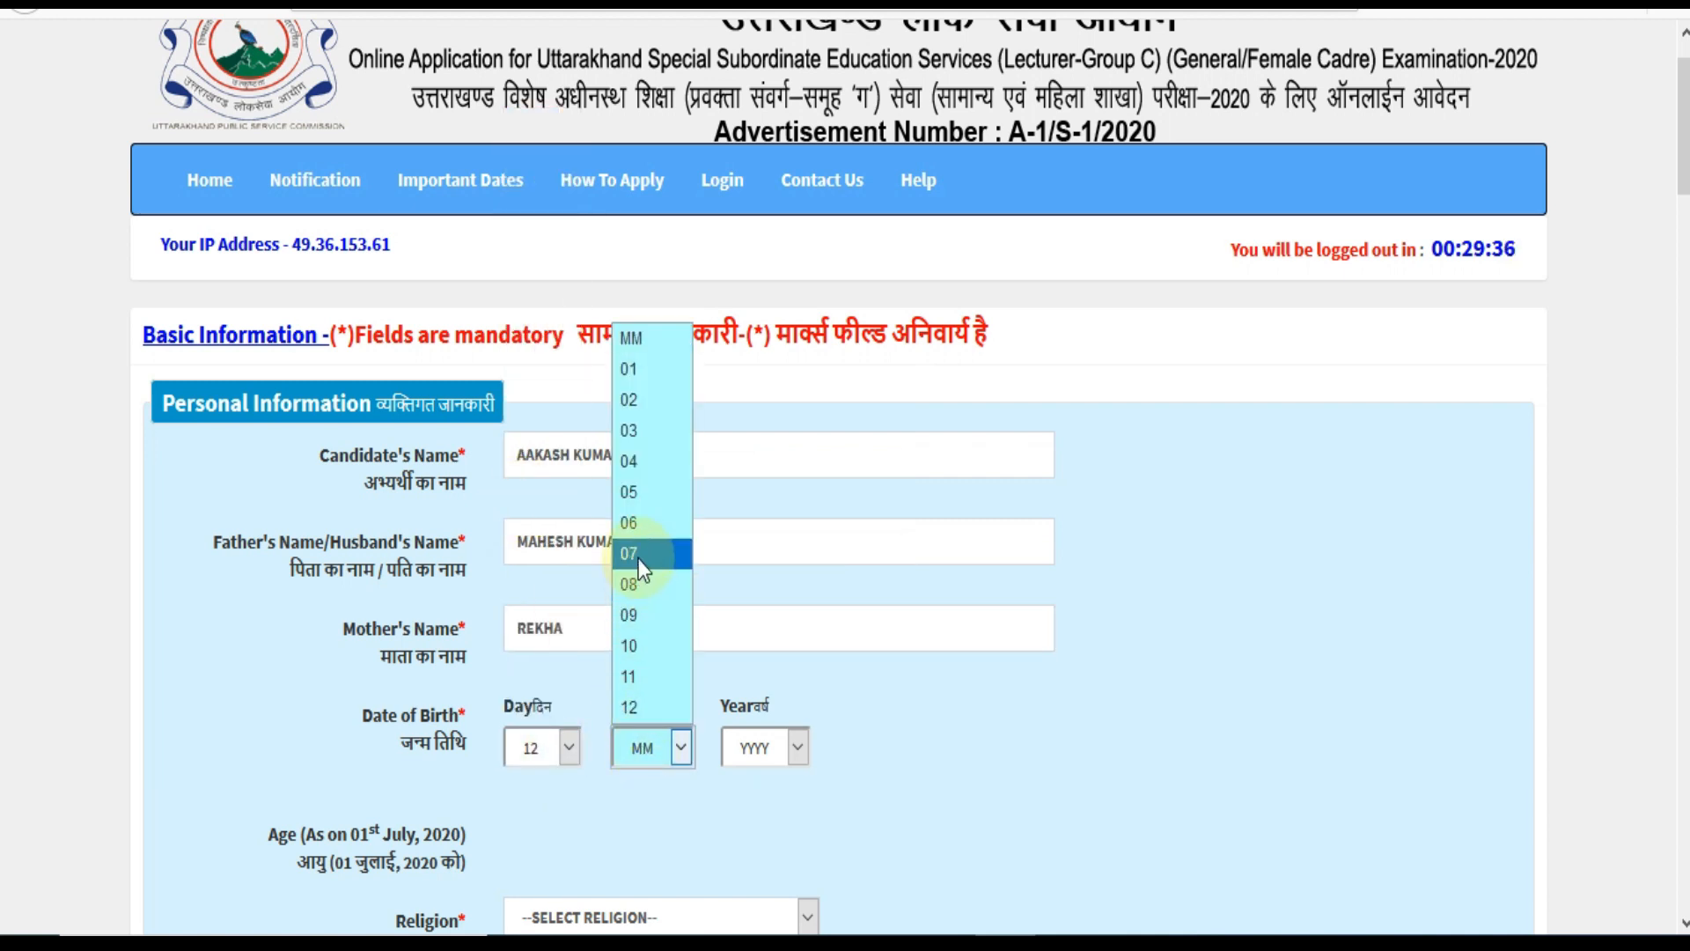
click(668, 551)
click(753, 754)
scroll(761, 618, down, 7)
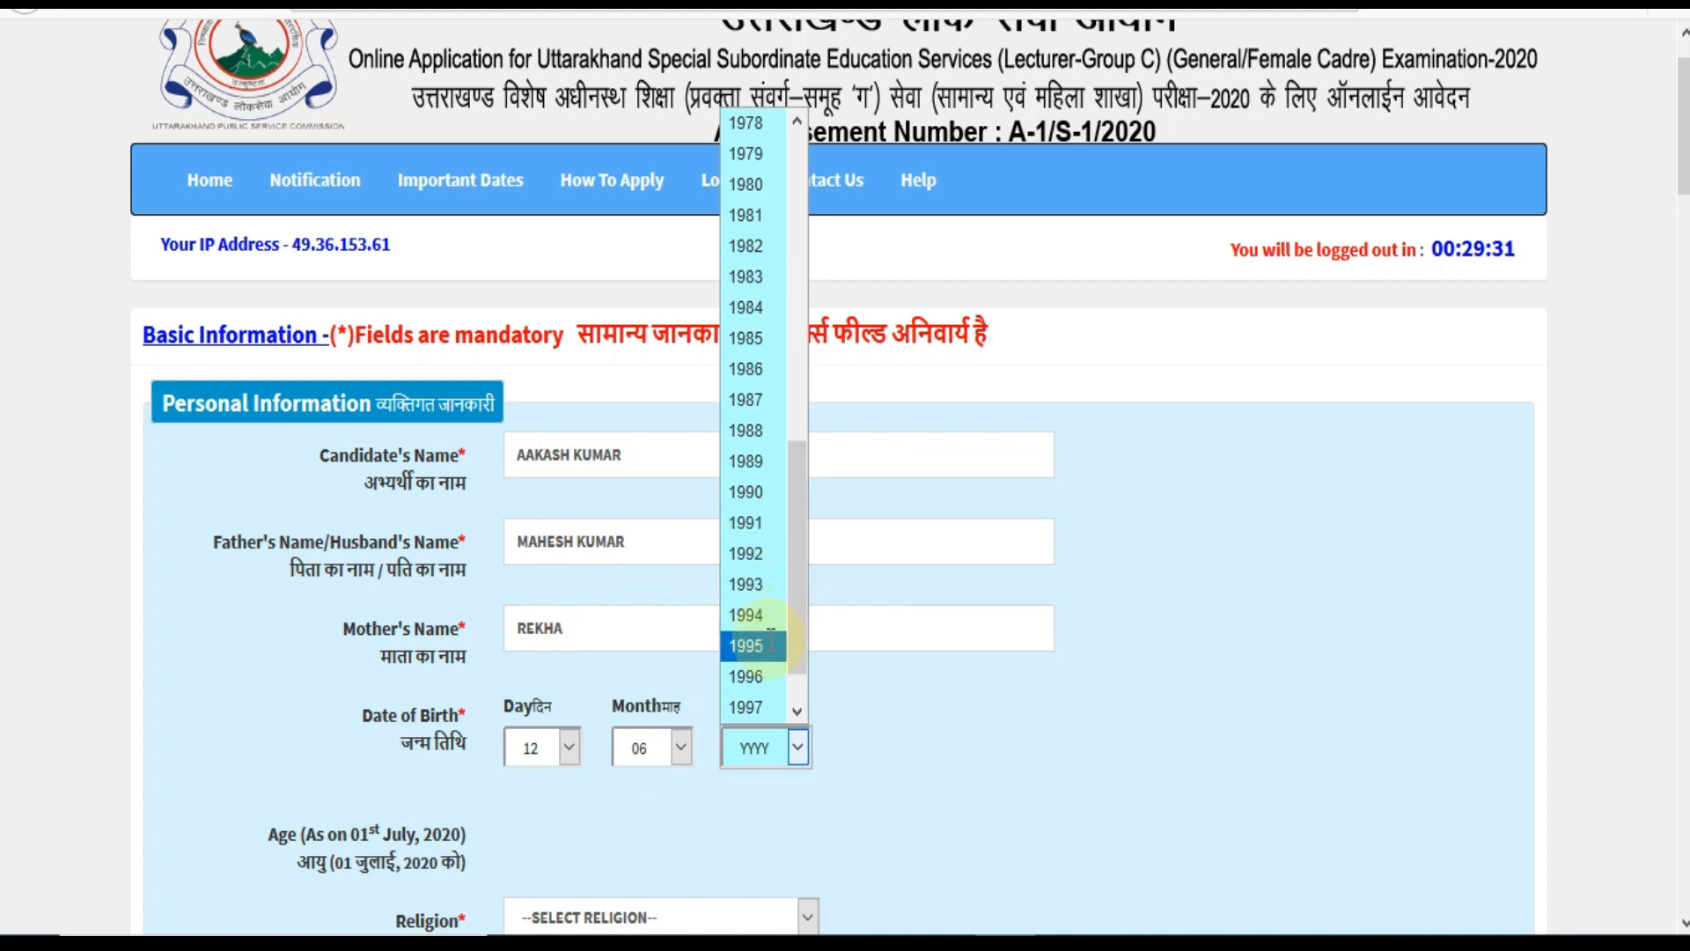
click(757, 646)
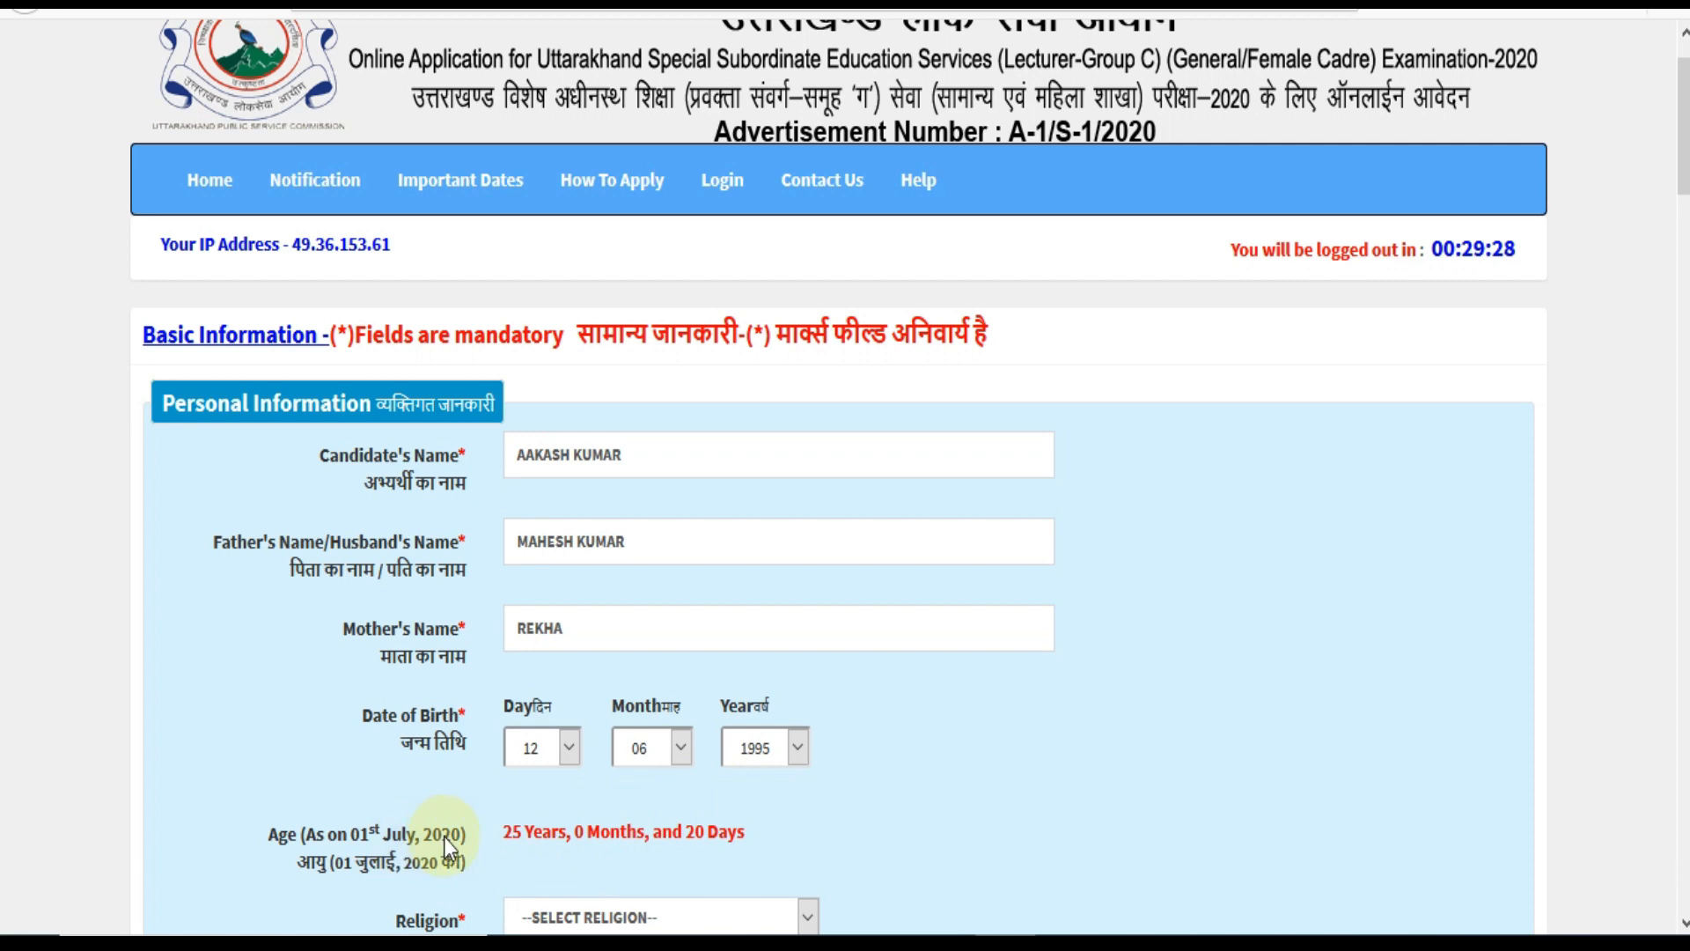
Set religion to HINDU, gender to Male and marital status to Unmarried.
scroll(707, 768, down, 3)
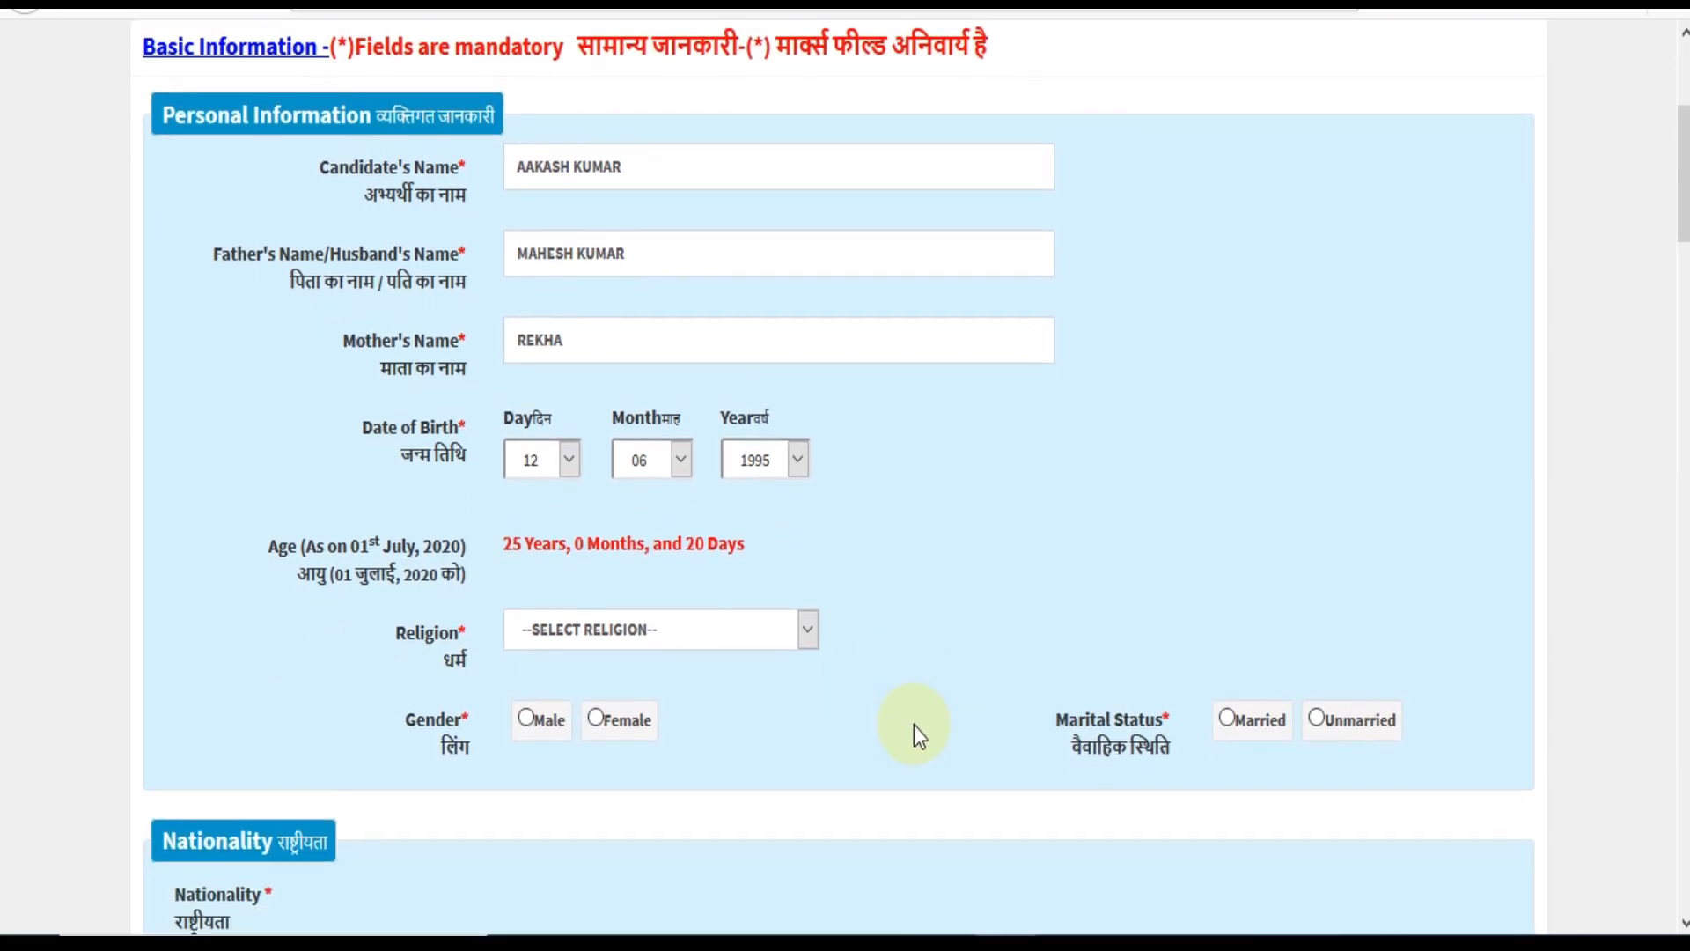
scroll(914, 725, down, 3)
click(658, 350)
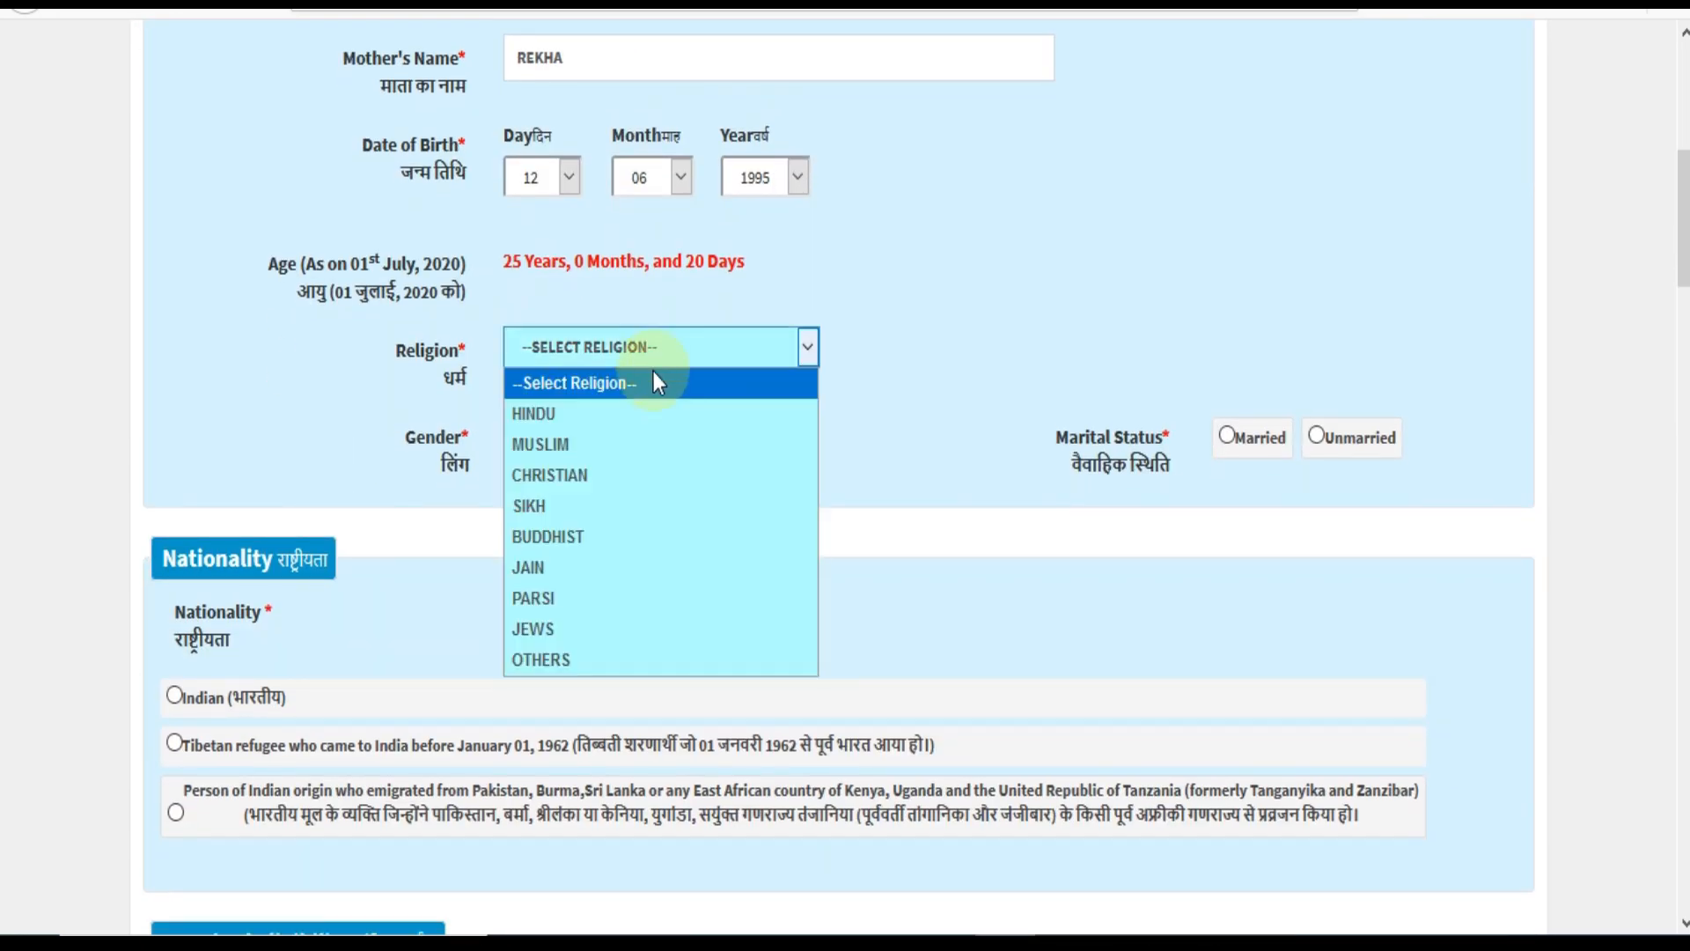
click(616, 414)
click(534, 458)
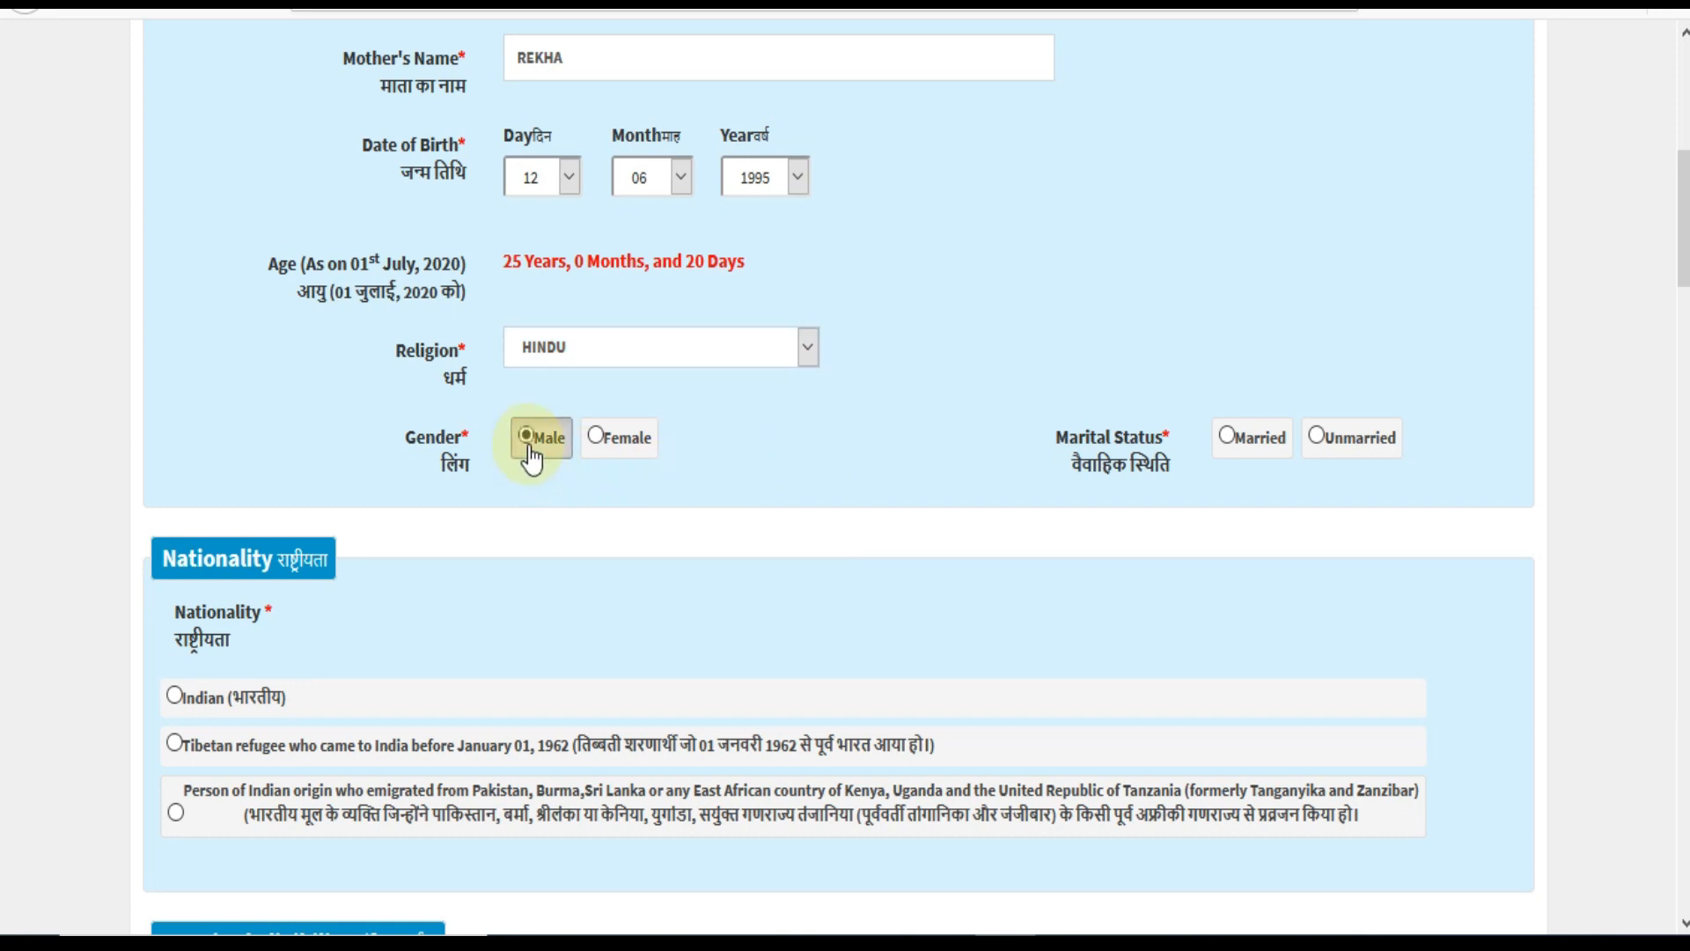
click(1318, 438)
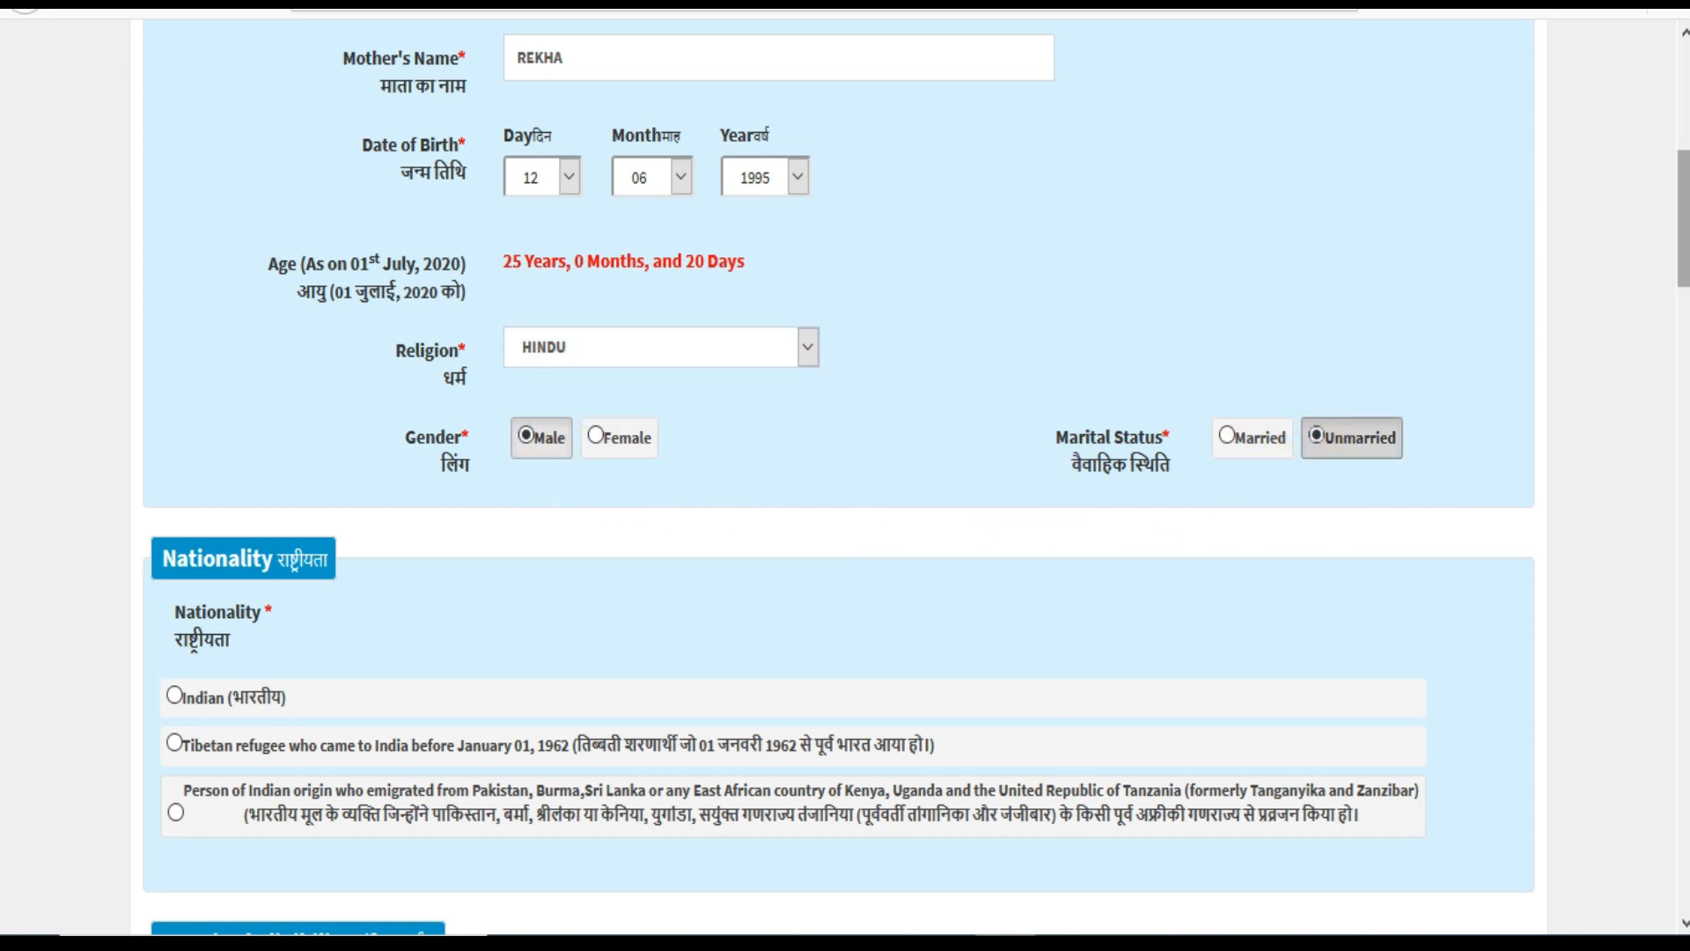
Choose Indian nationality and bring the Required Eligibility questions into view.
scroll(826, 363, down, 4)
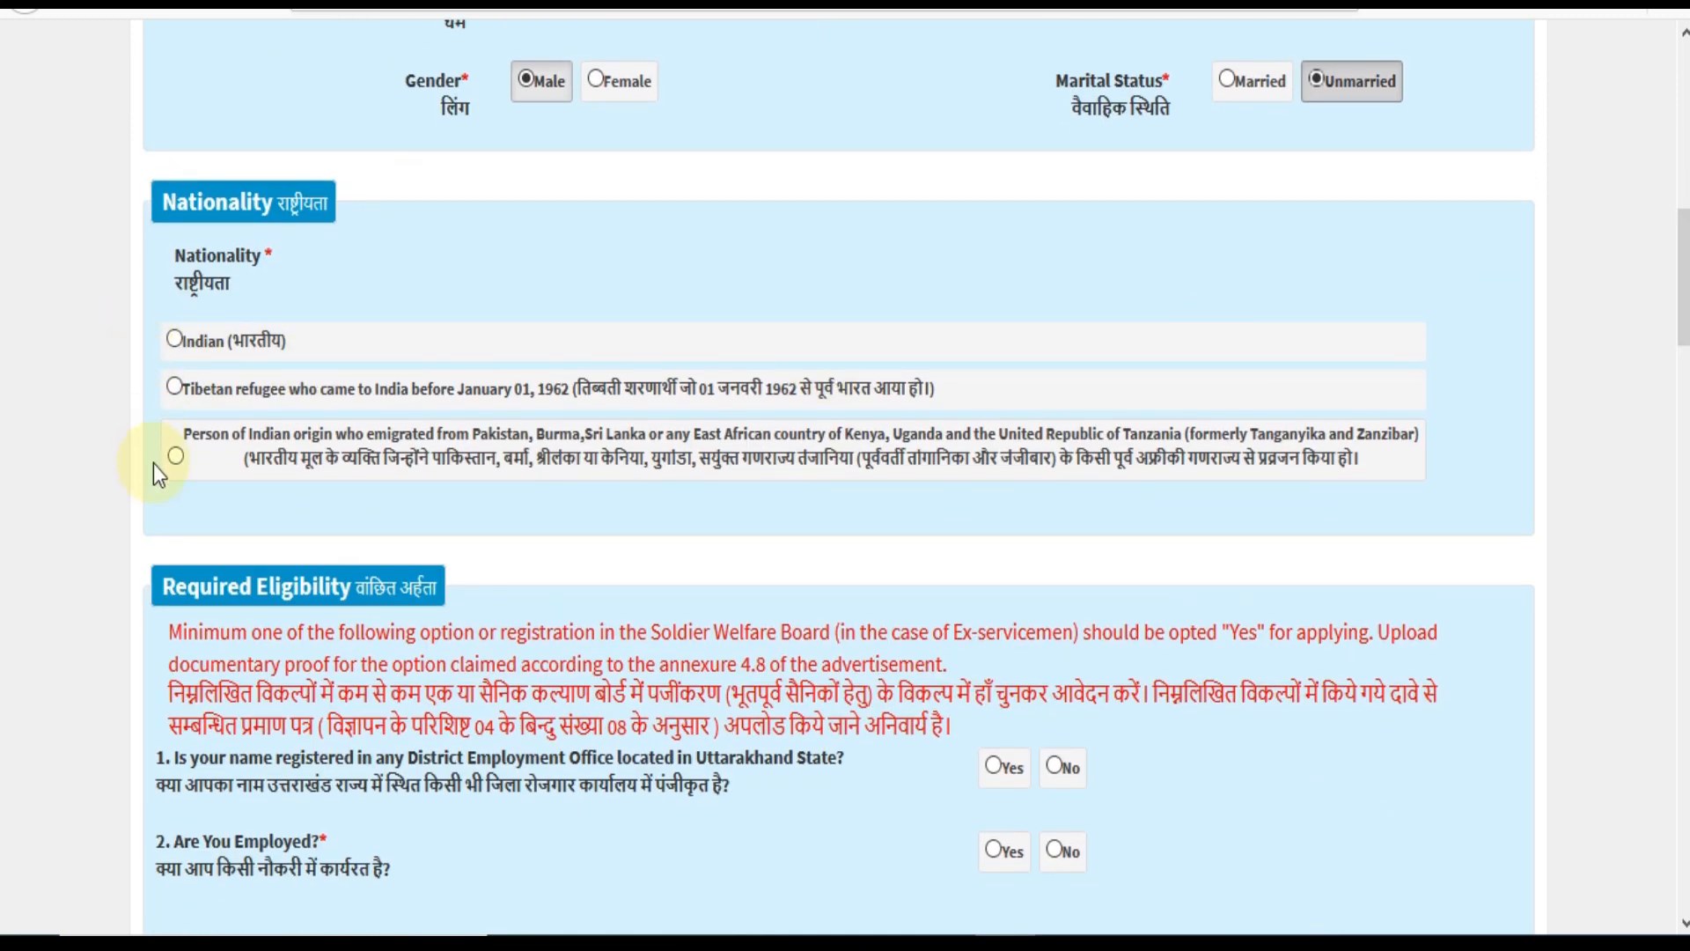
click(174, 341)
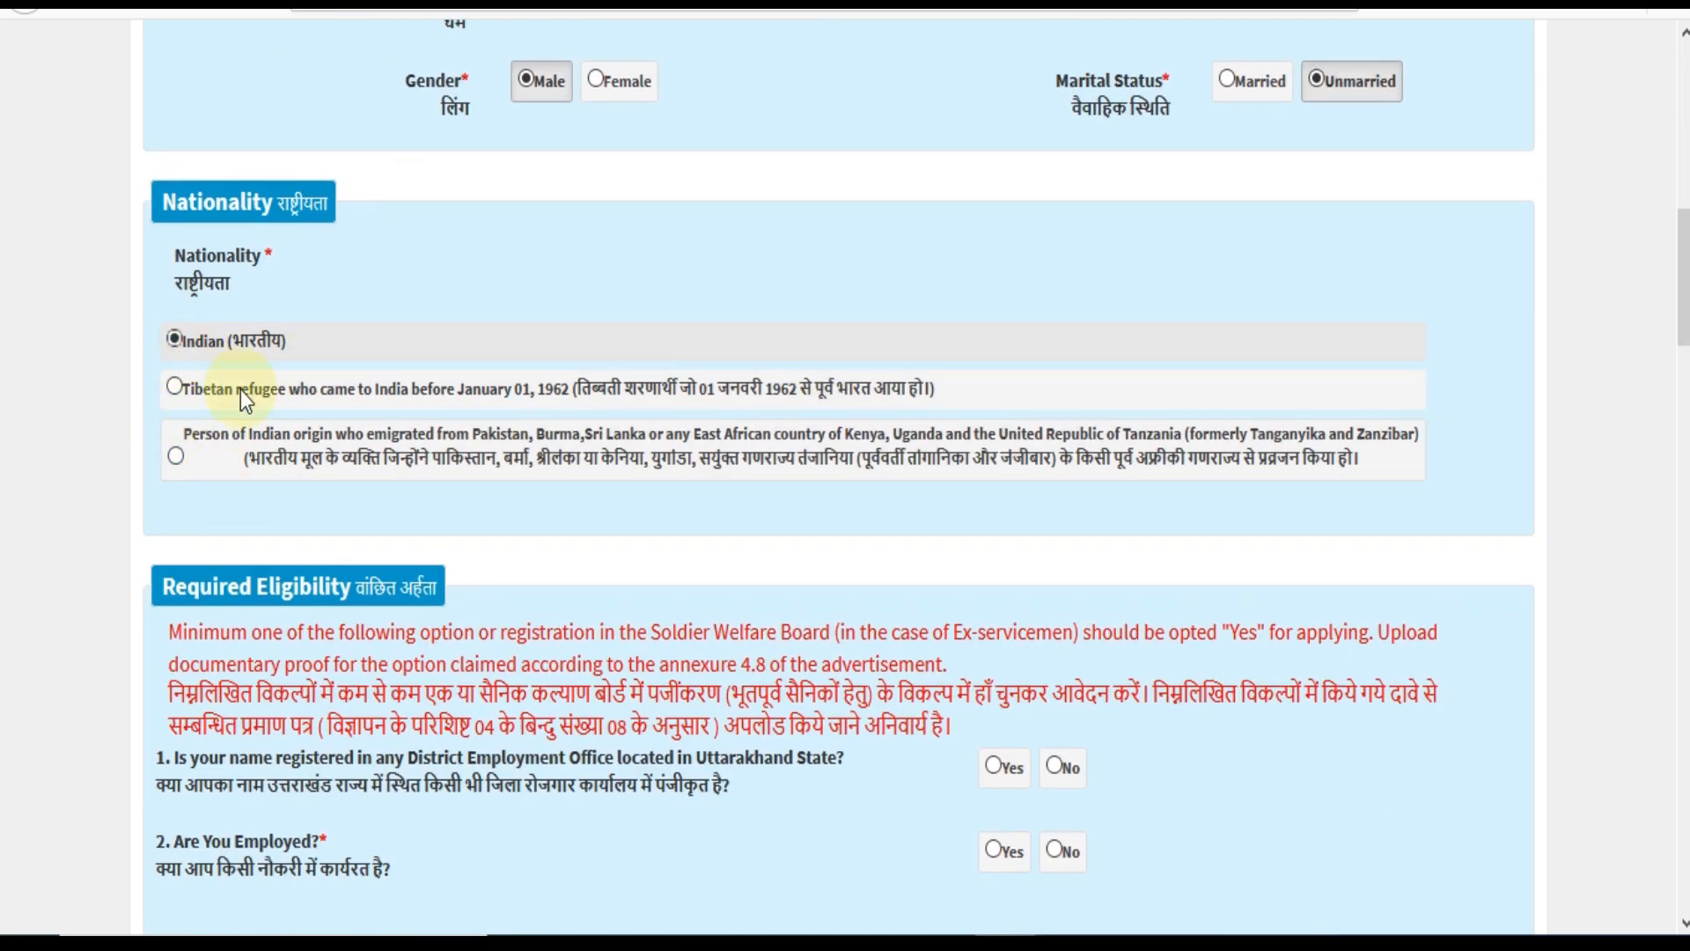
drag(1684, 280, 1684, 317)
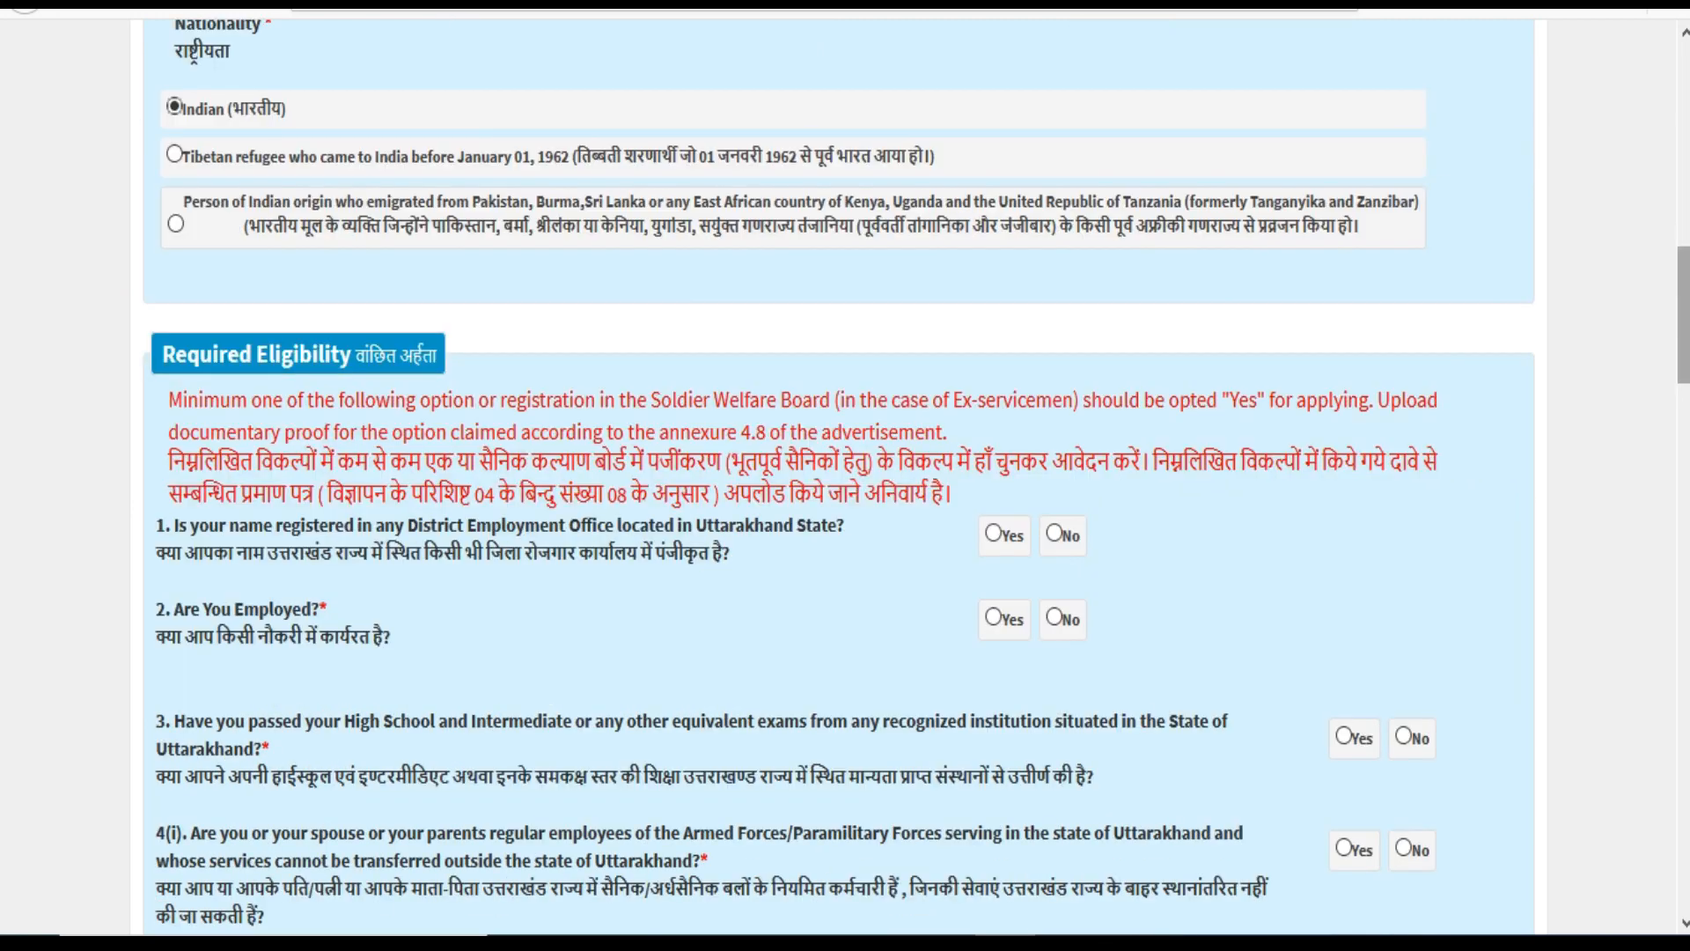
scroll(1205, 334, down, 4)
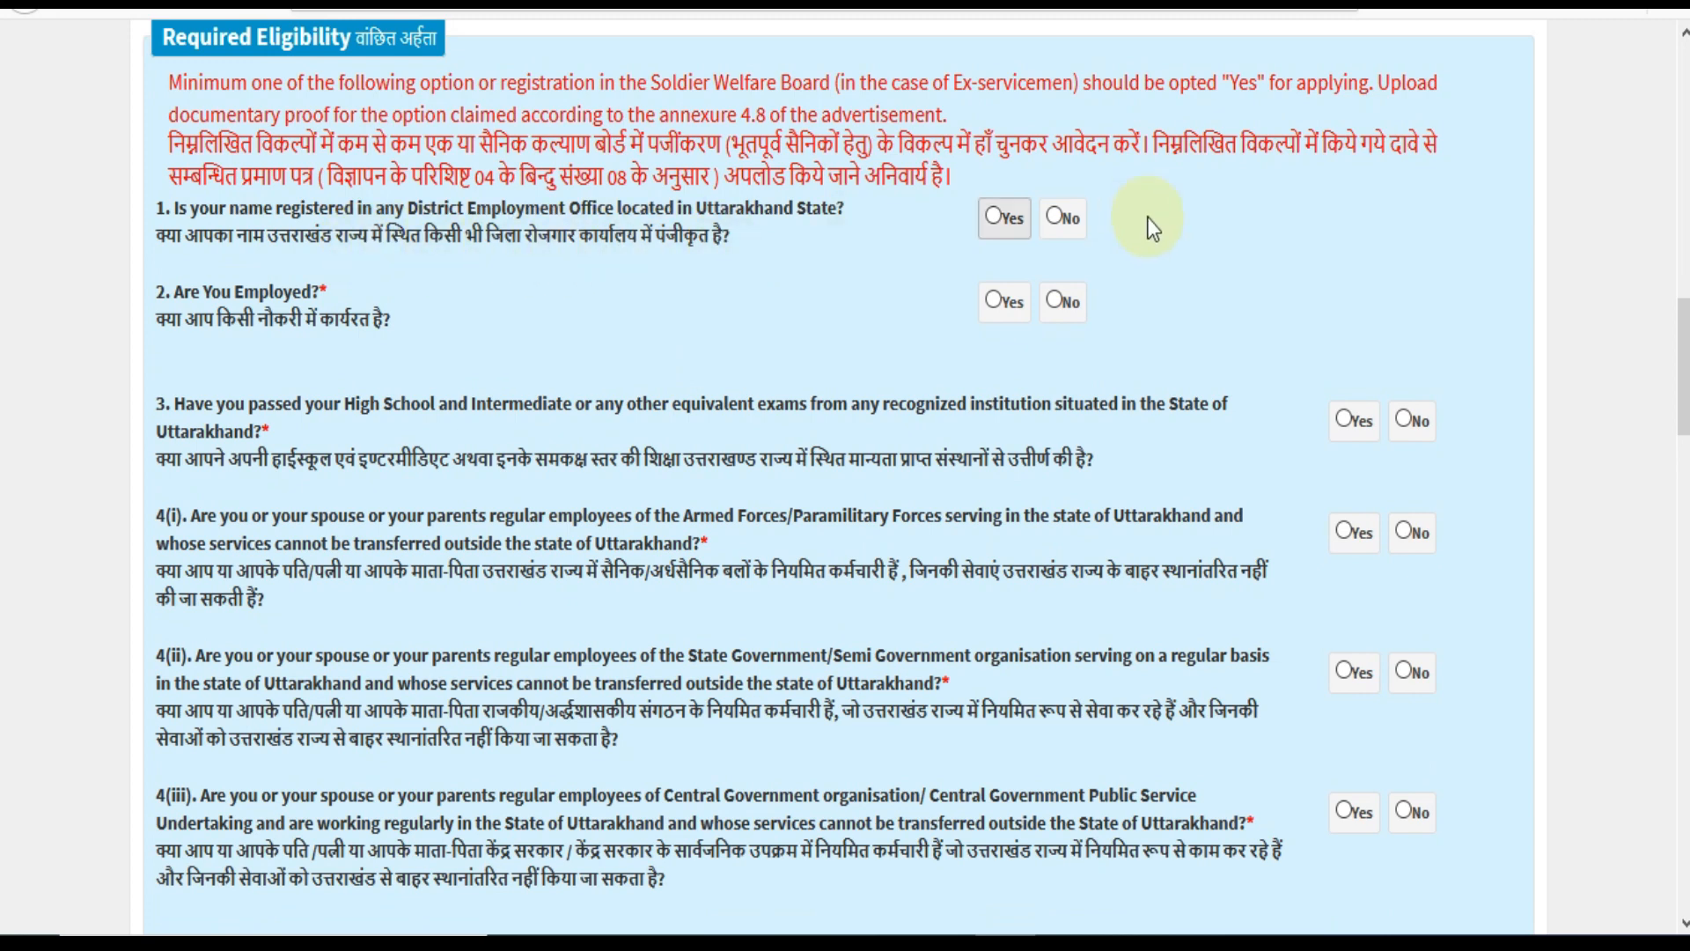
Answer No to question 1 about employment-office registration.
click(991, 219)
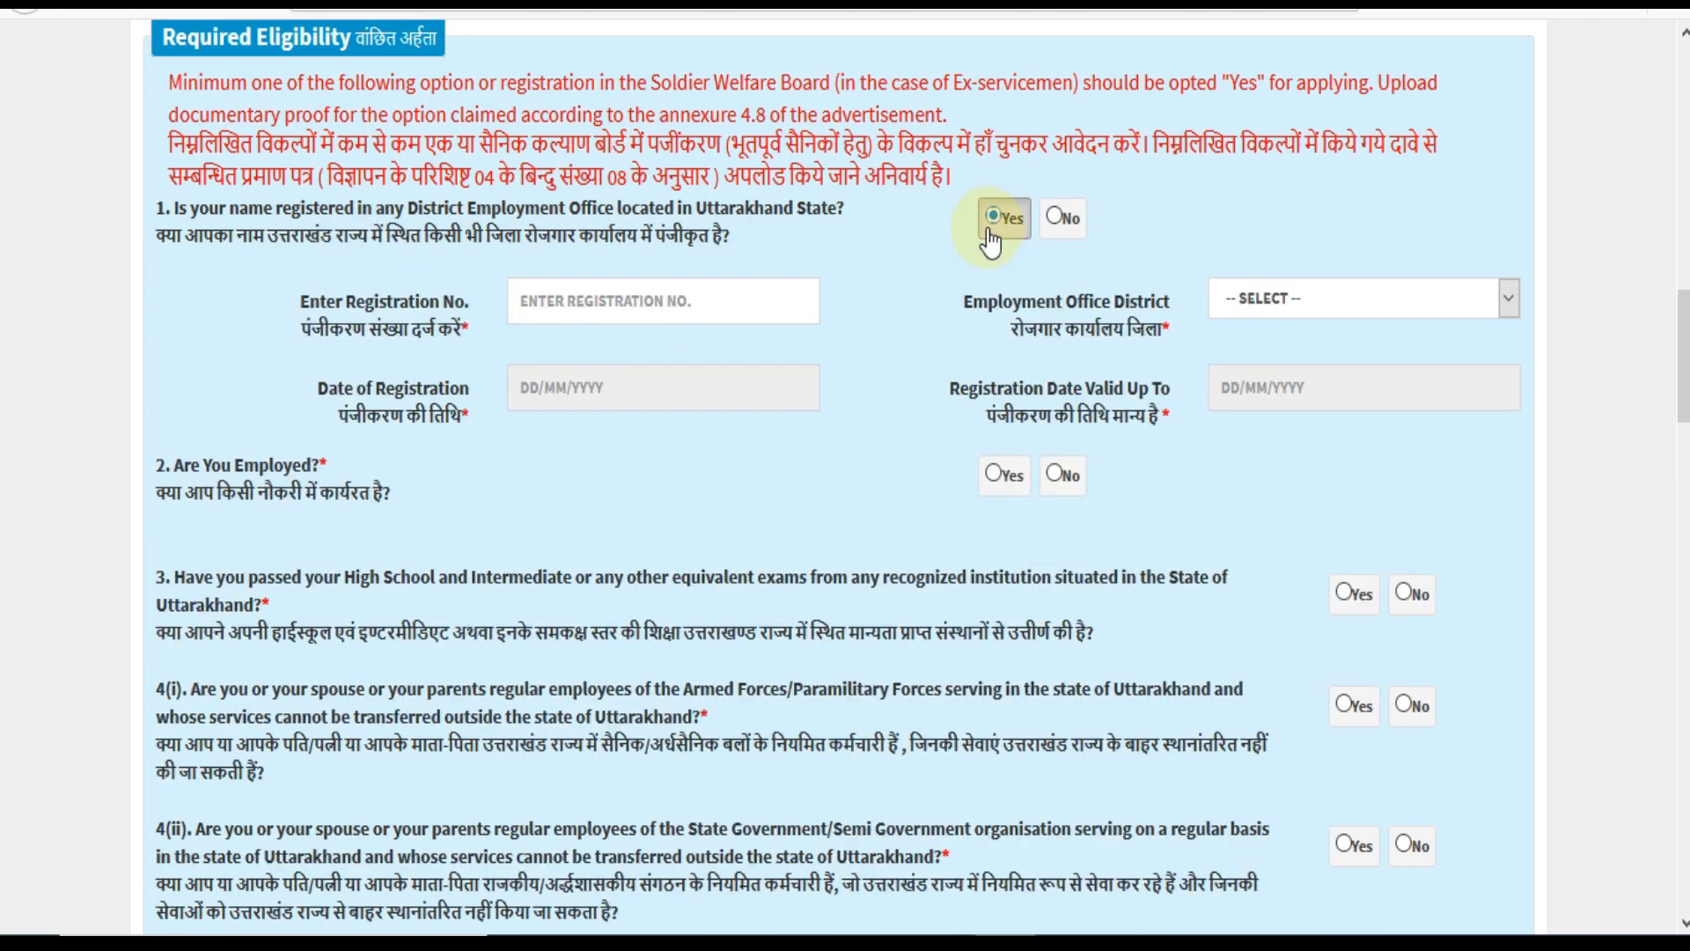
click(569, 301)
click(1306, 303)
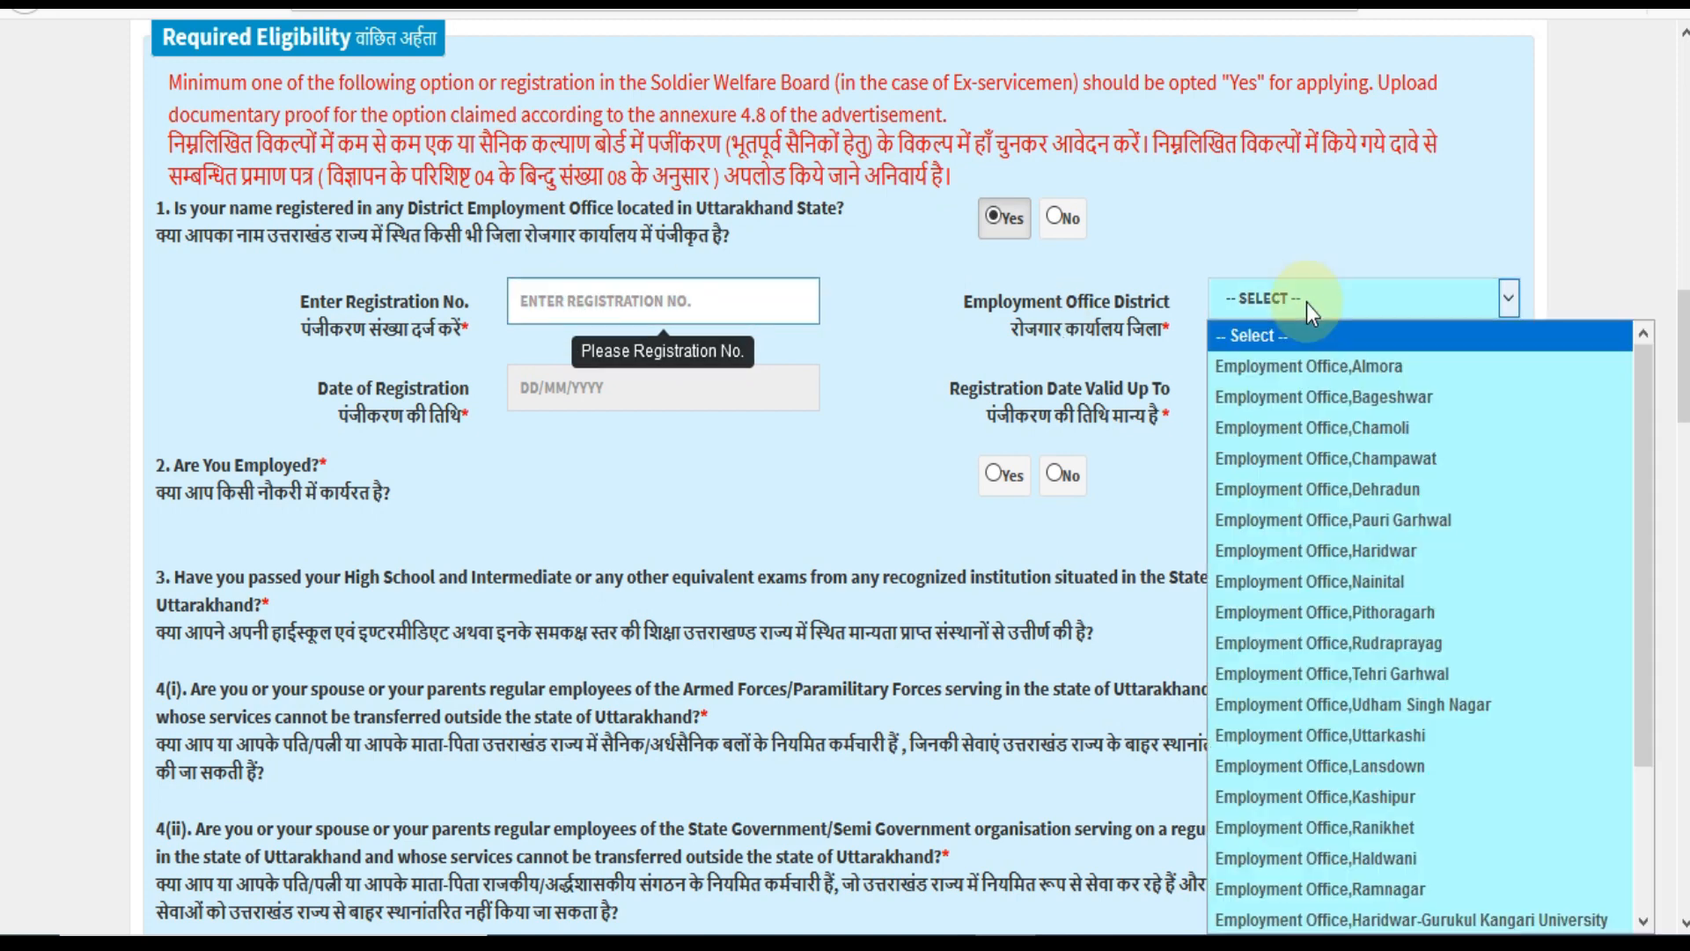
click(711, 474)
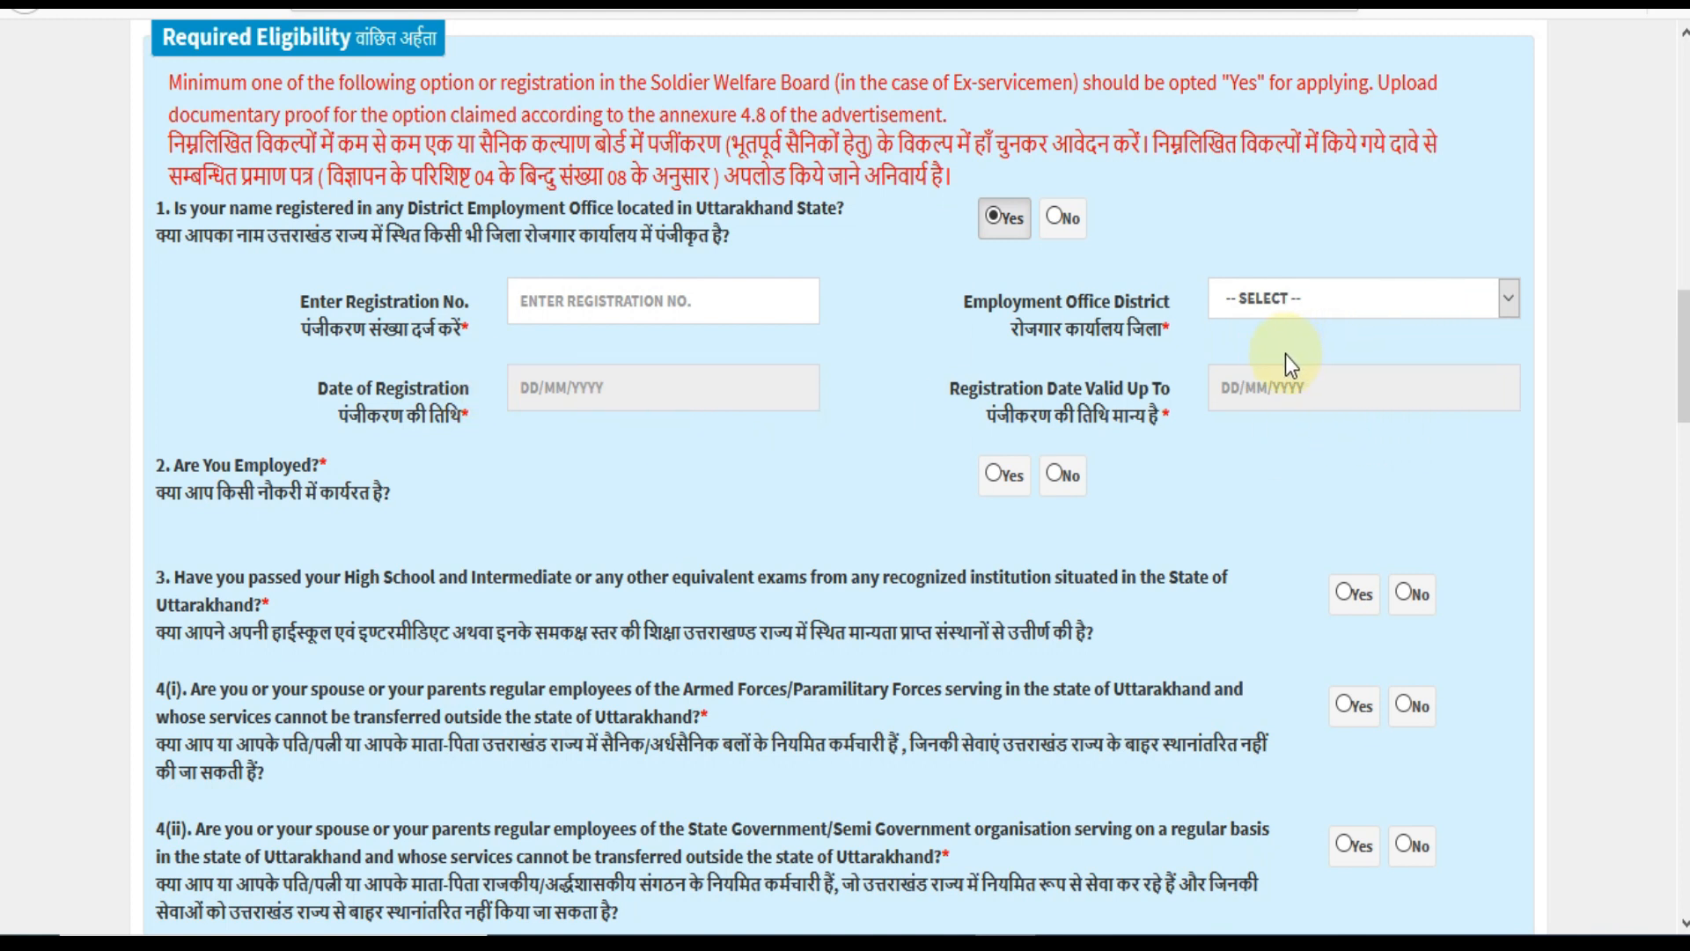
click(1057, 217)
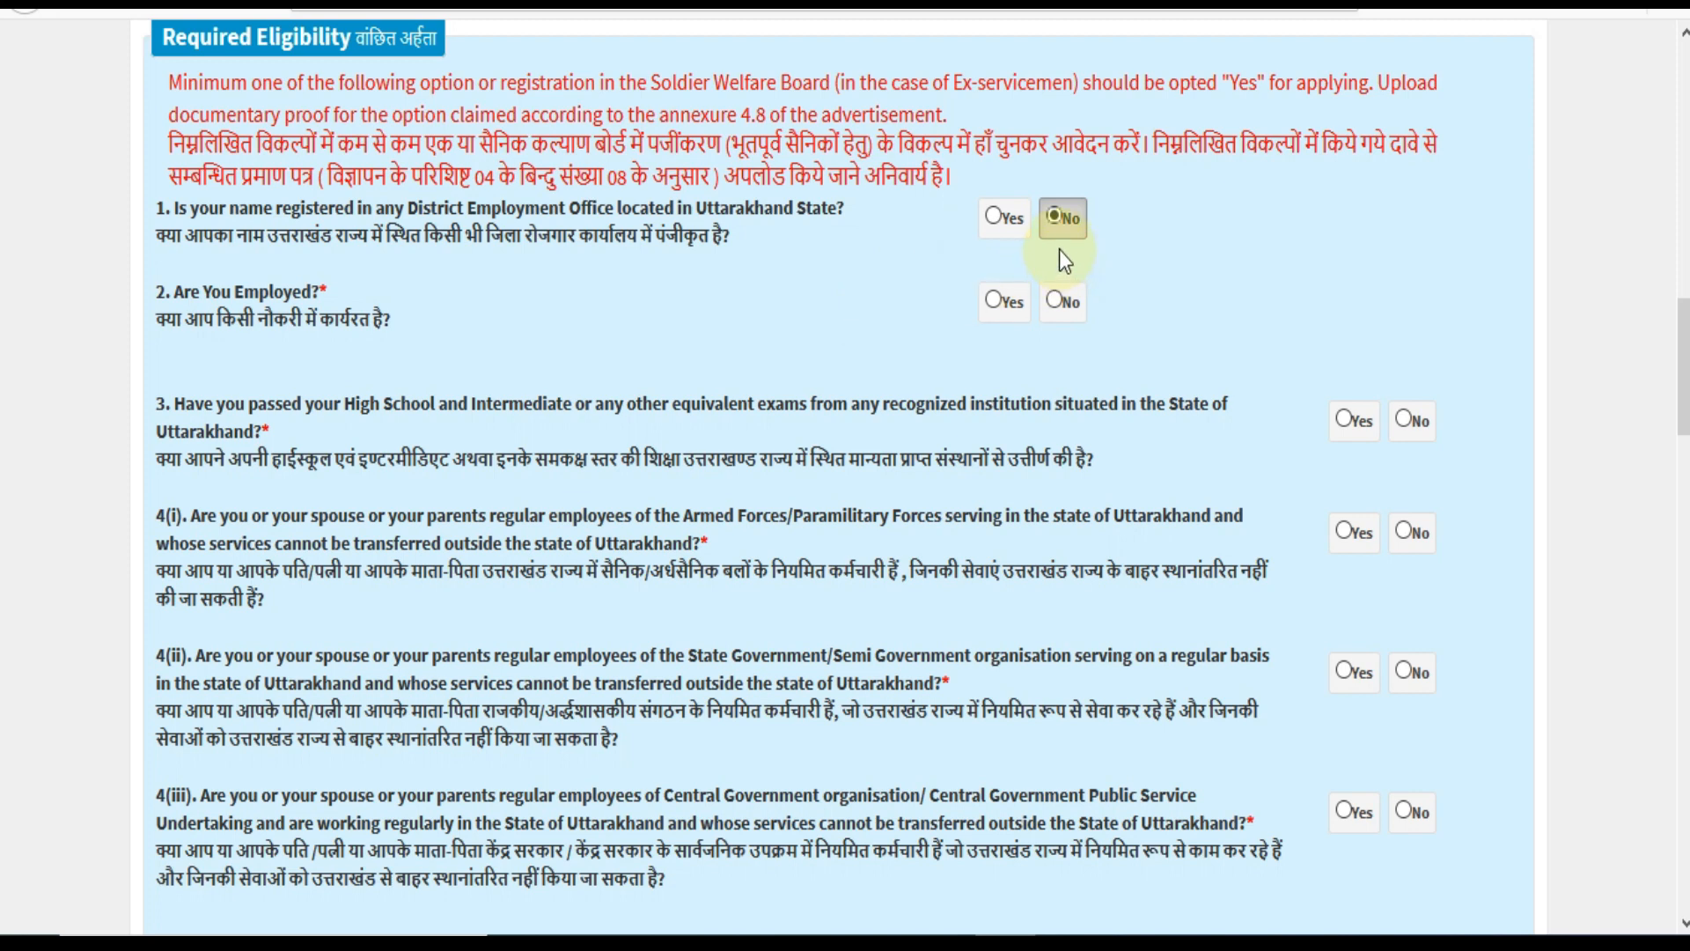
click(998, 220)
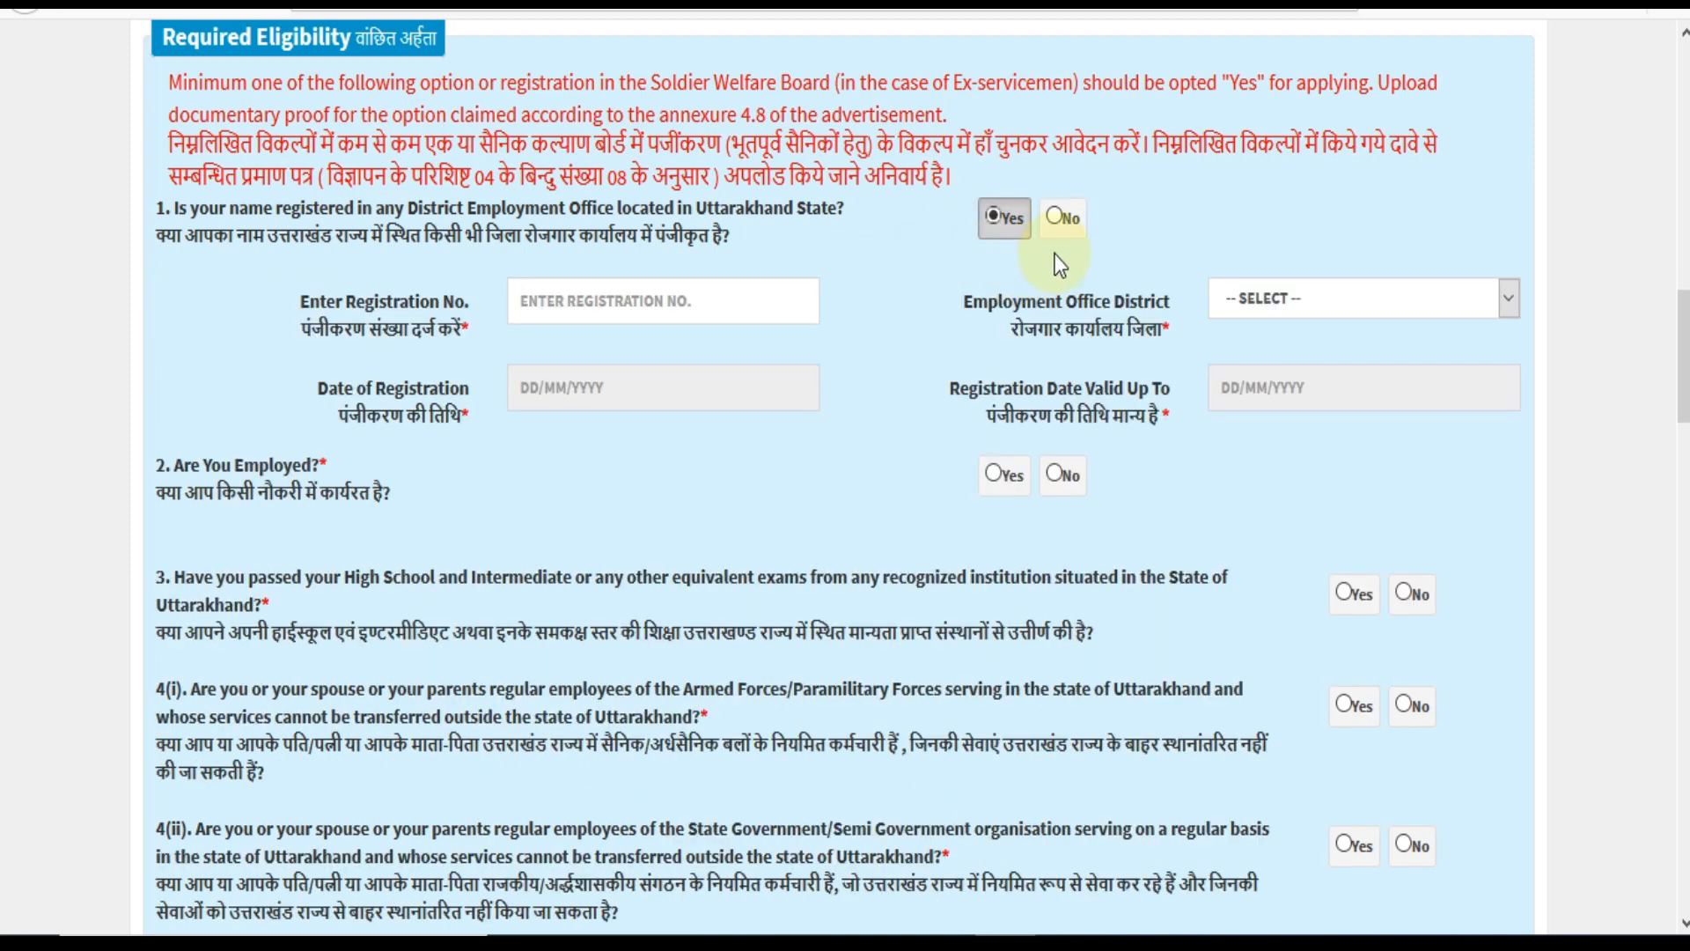
click(1051, 219)
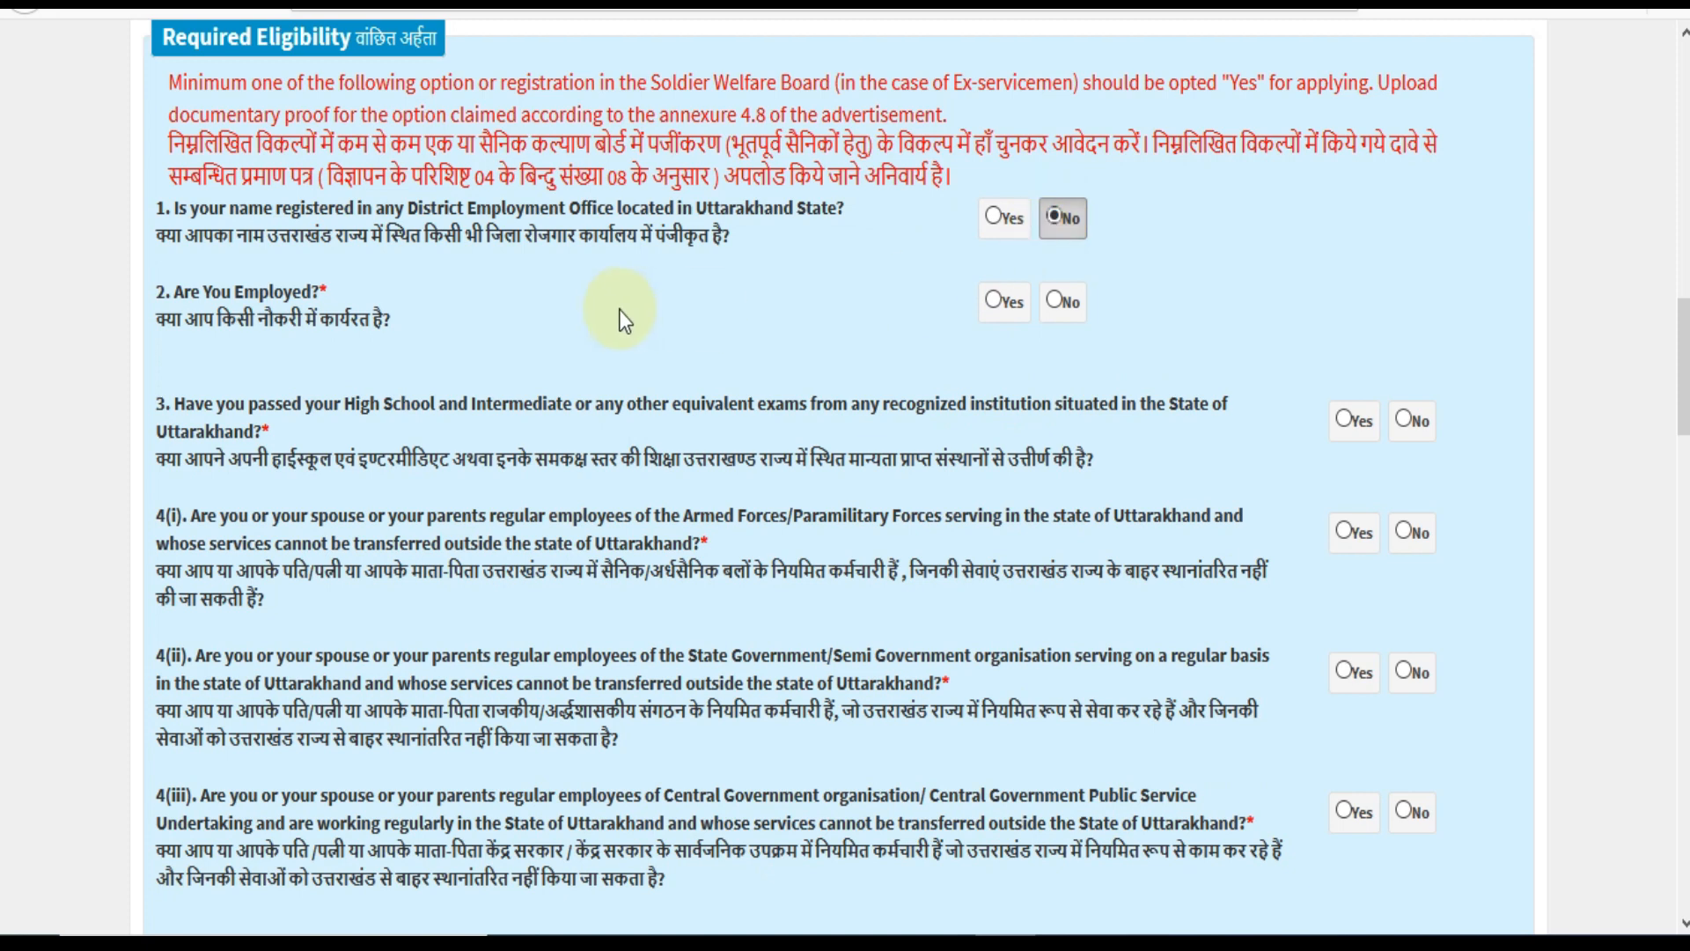
Answer No to question 2 about current employment.
click(995, 303)
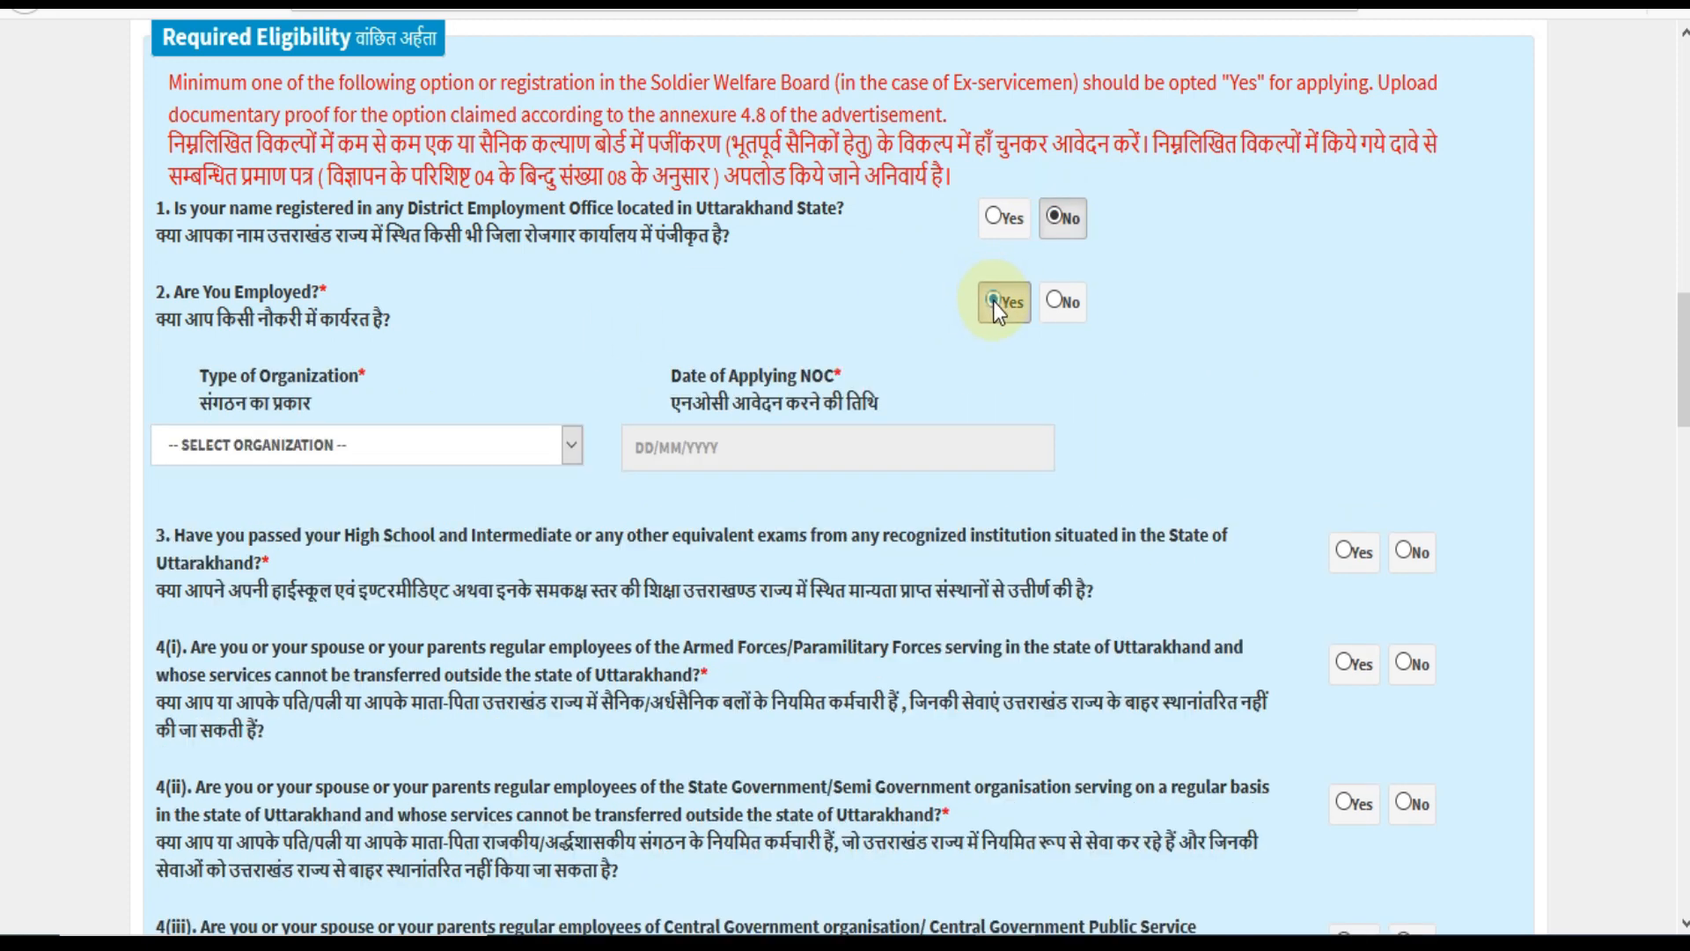
click(447, 462)
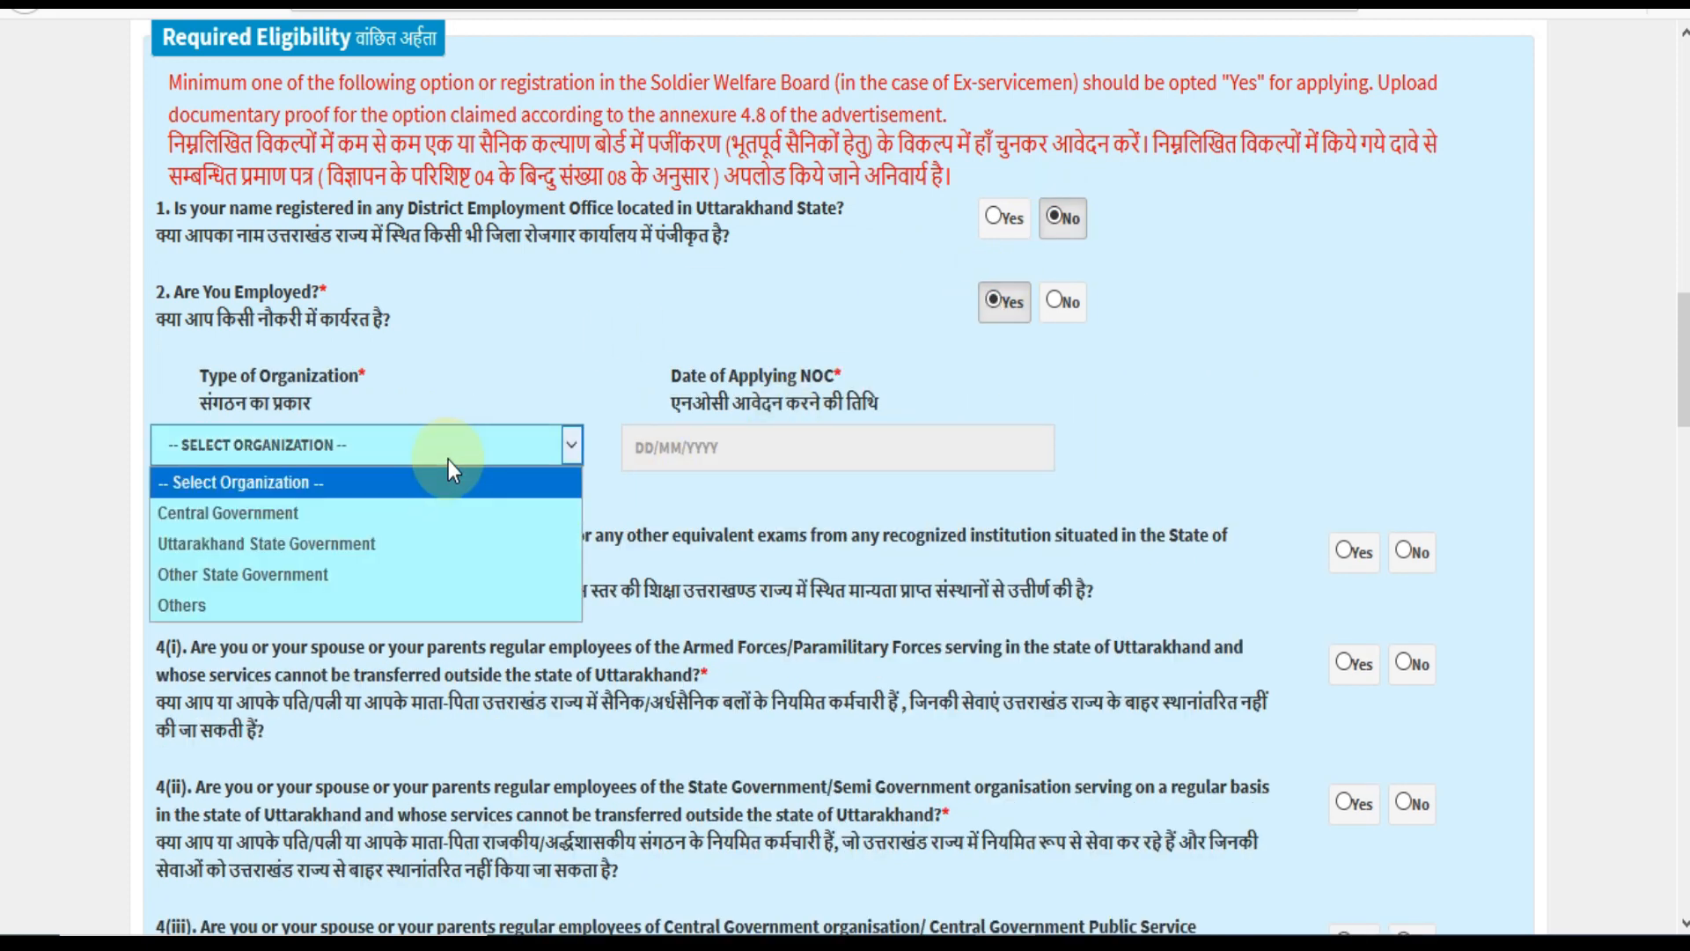
click(690, 426)
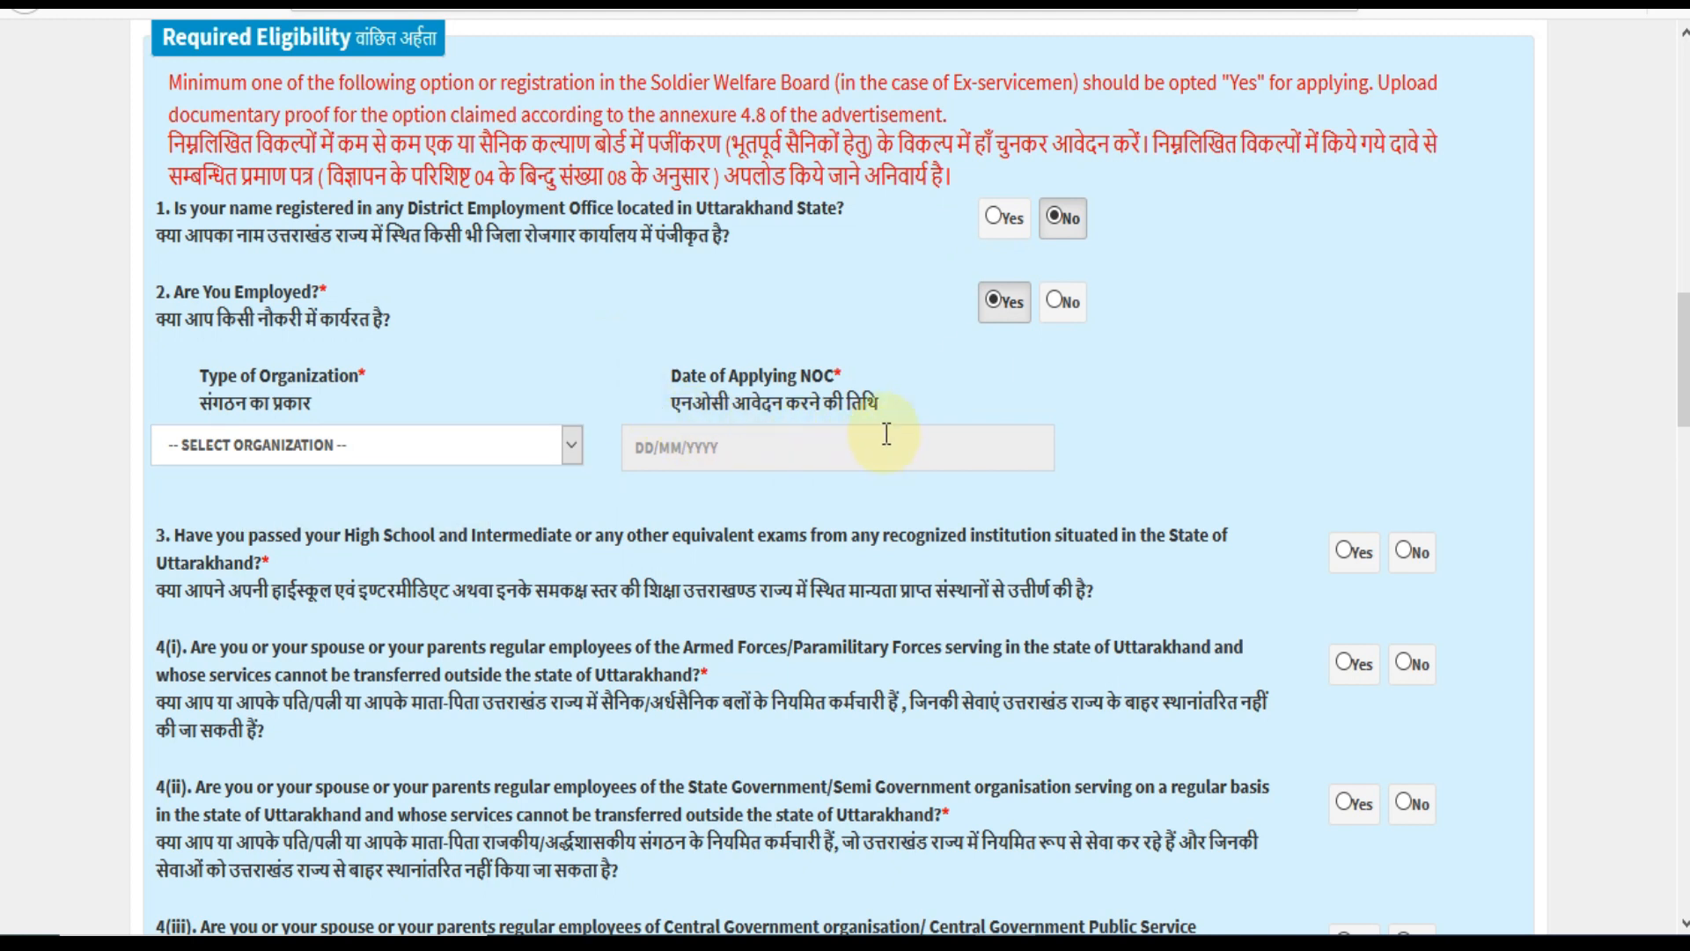
click(1055, 302)
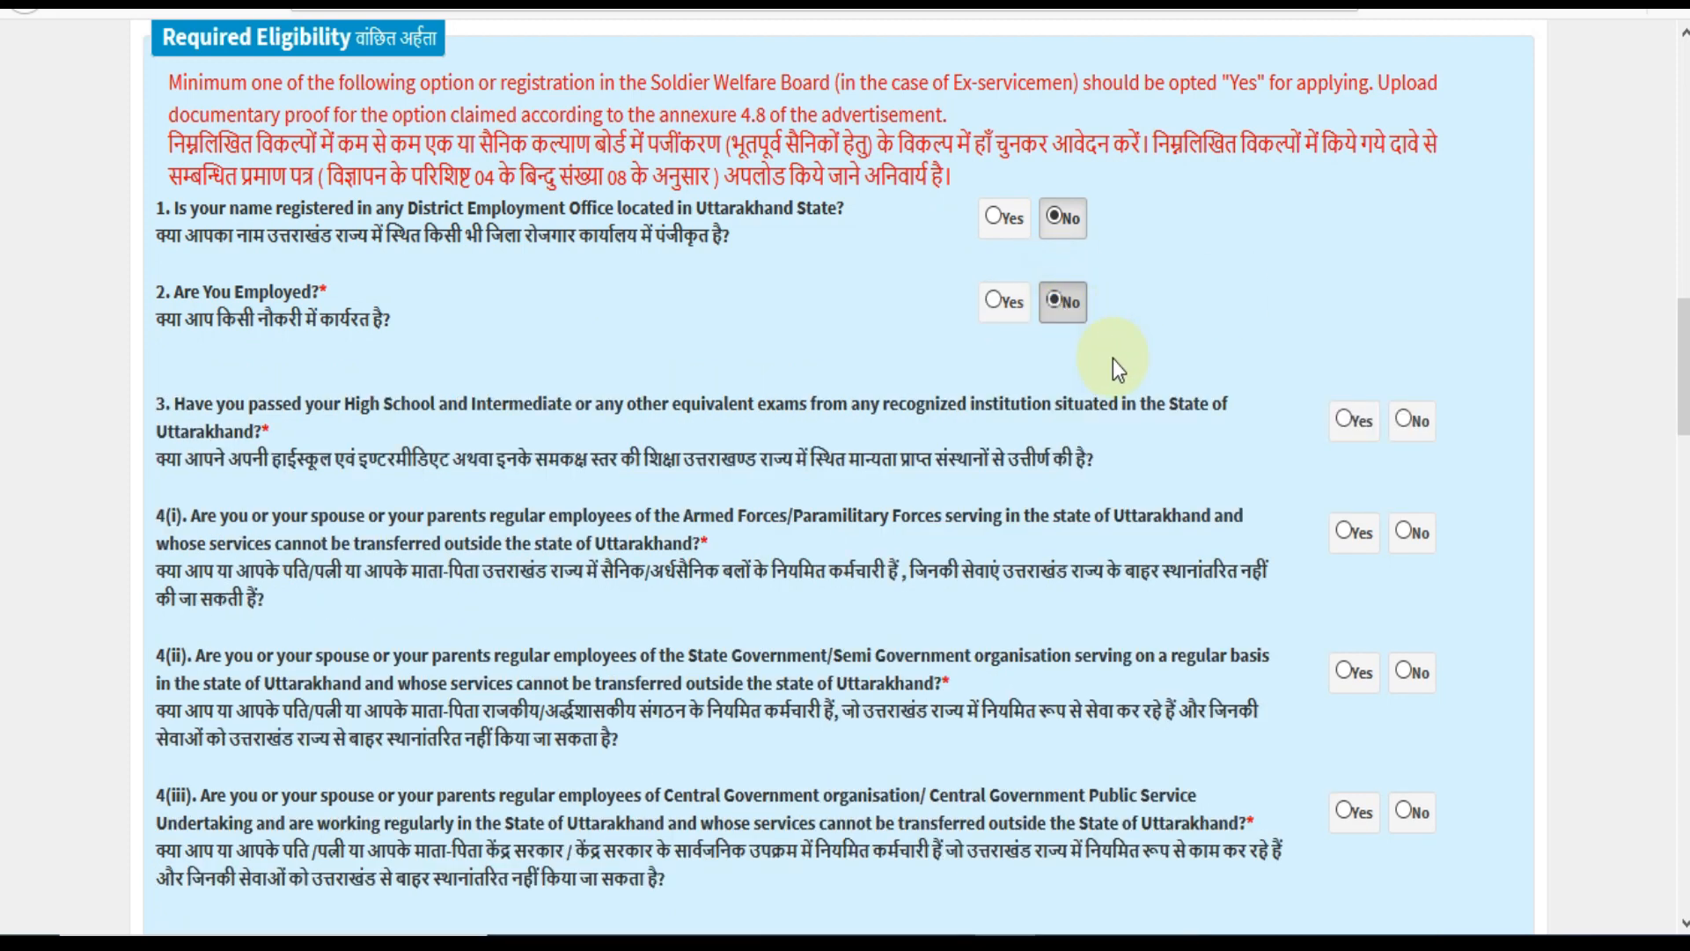
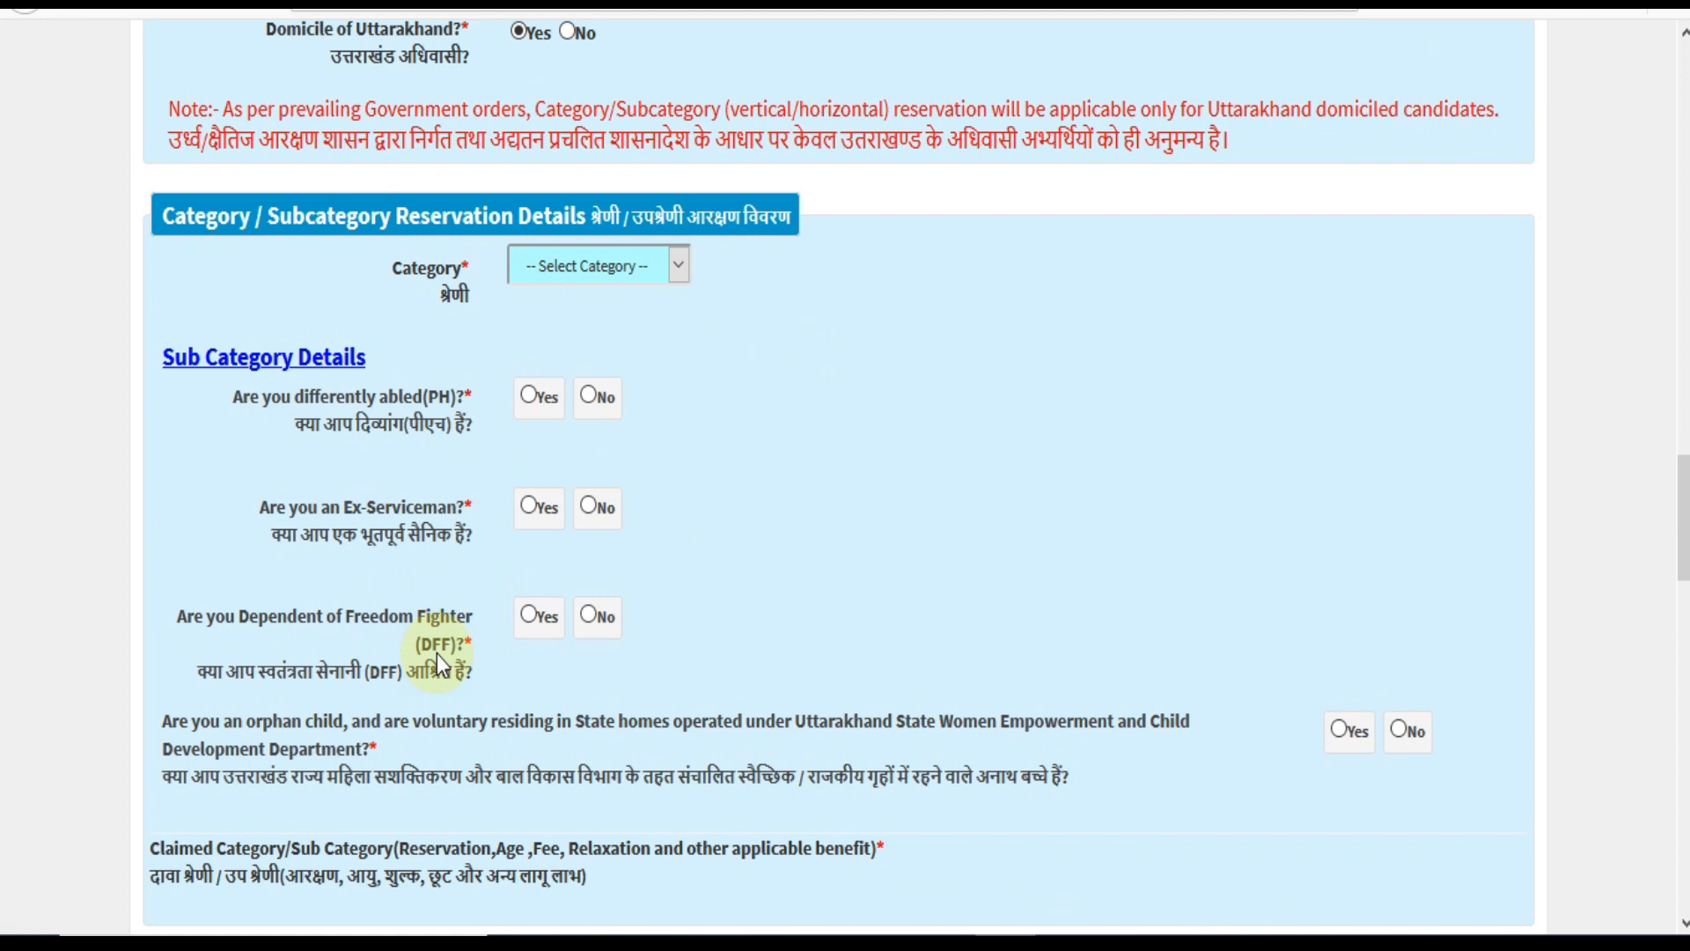
Scroll down to the Category / Subcategory Reservation Details section.
scroll(800, 704, down, 2)
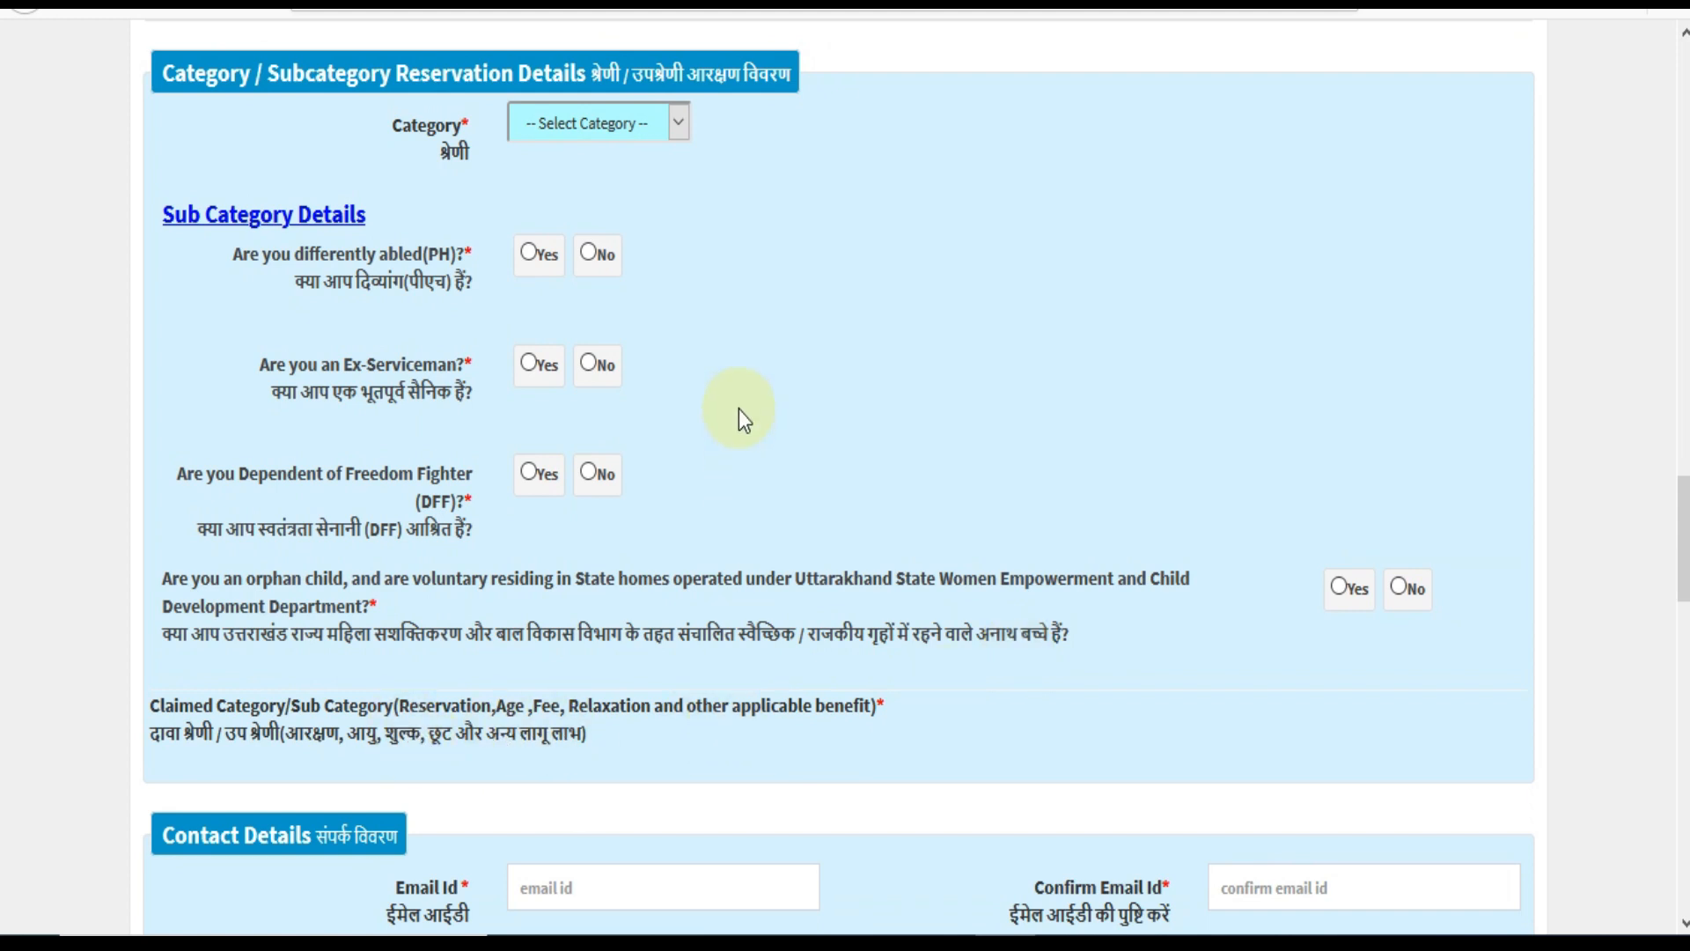
Try OBC and SC as the category and view the certificate authority and district lists.
scroll(738, 409, up, 2)
click(624, 268)
click(593, 315)
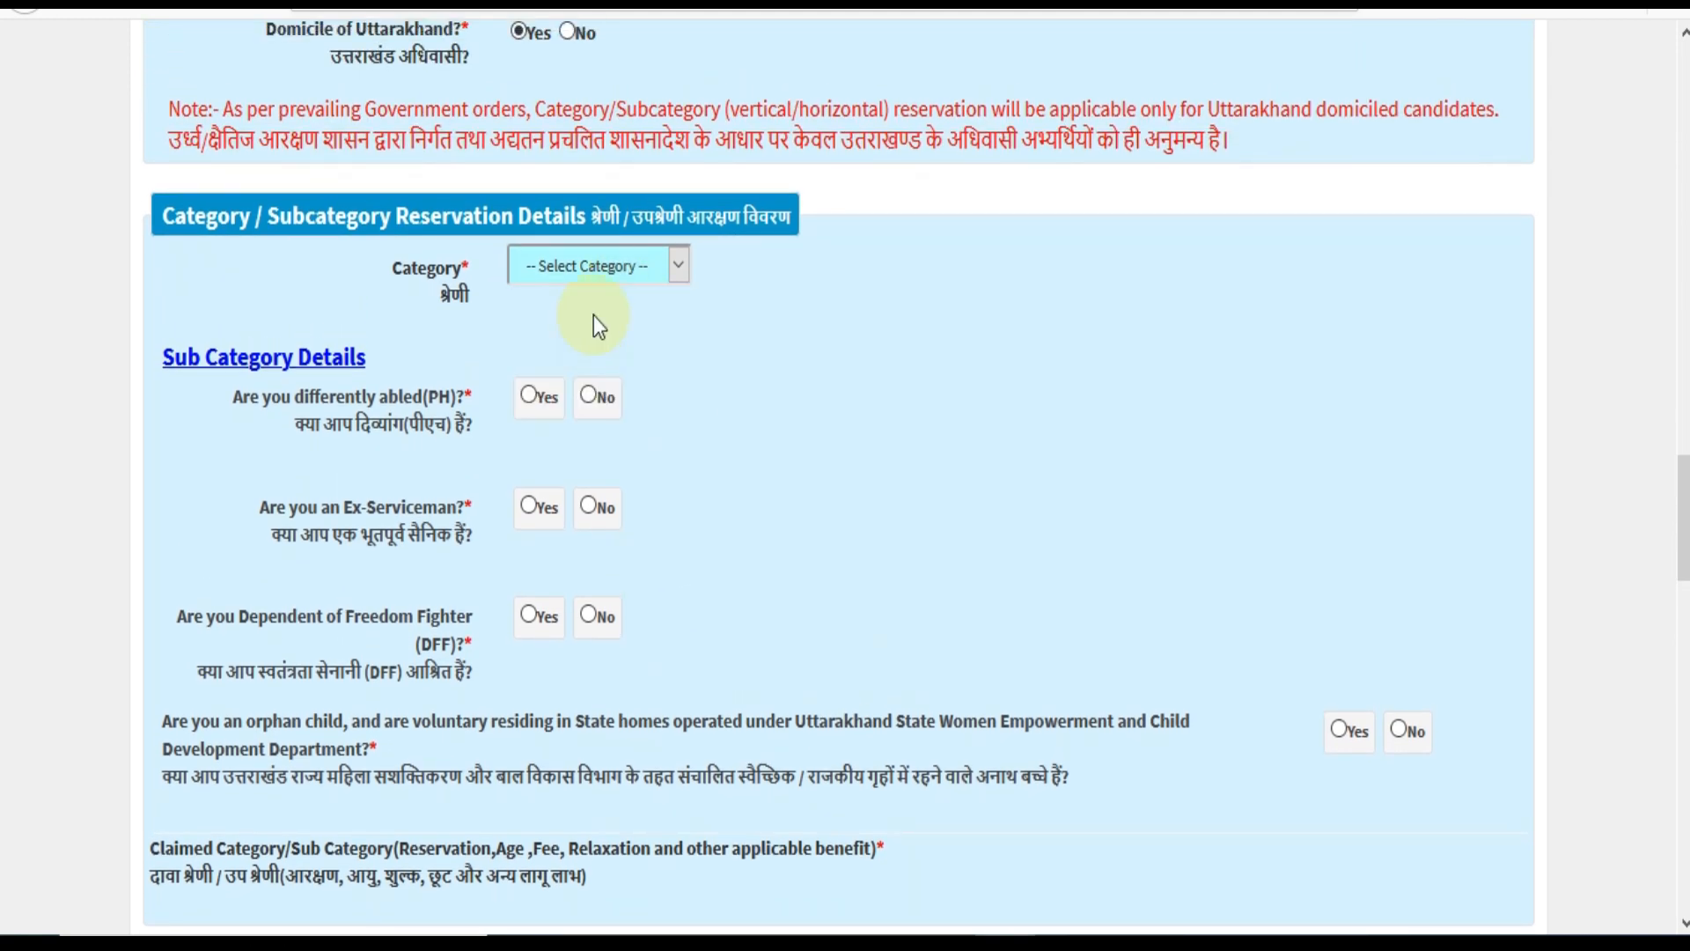
click(611, 266)
click(563, 387)
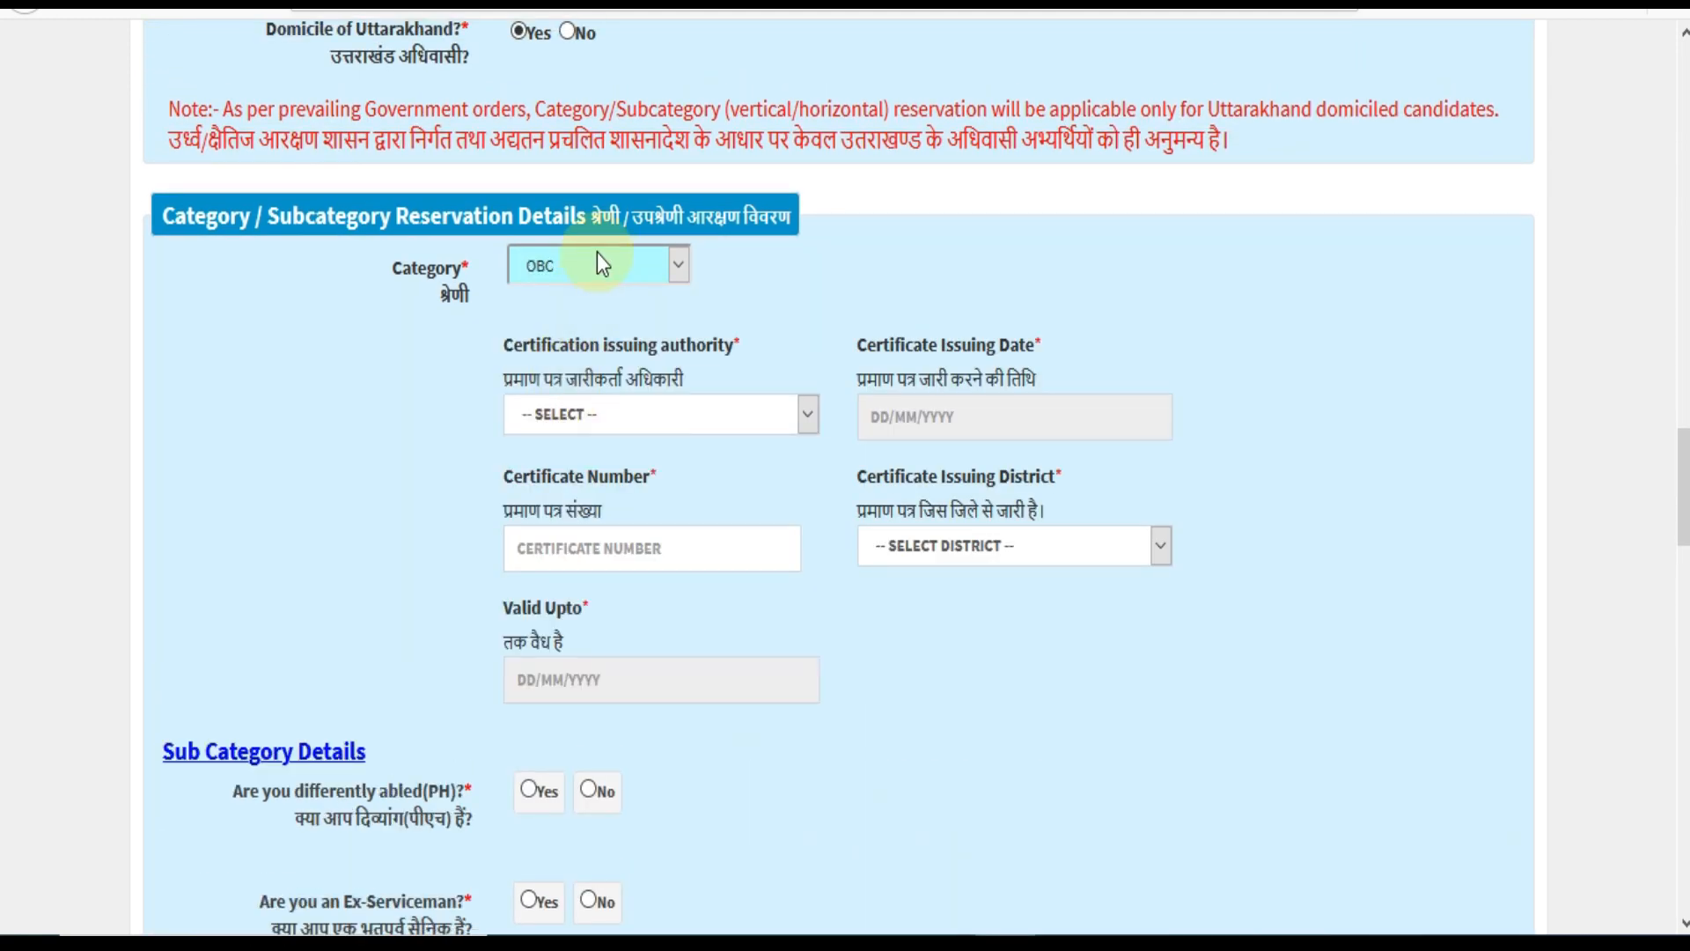
click(597, 264)
click(578, 428)
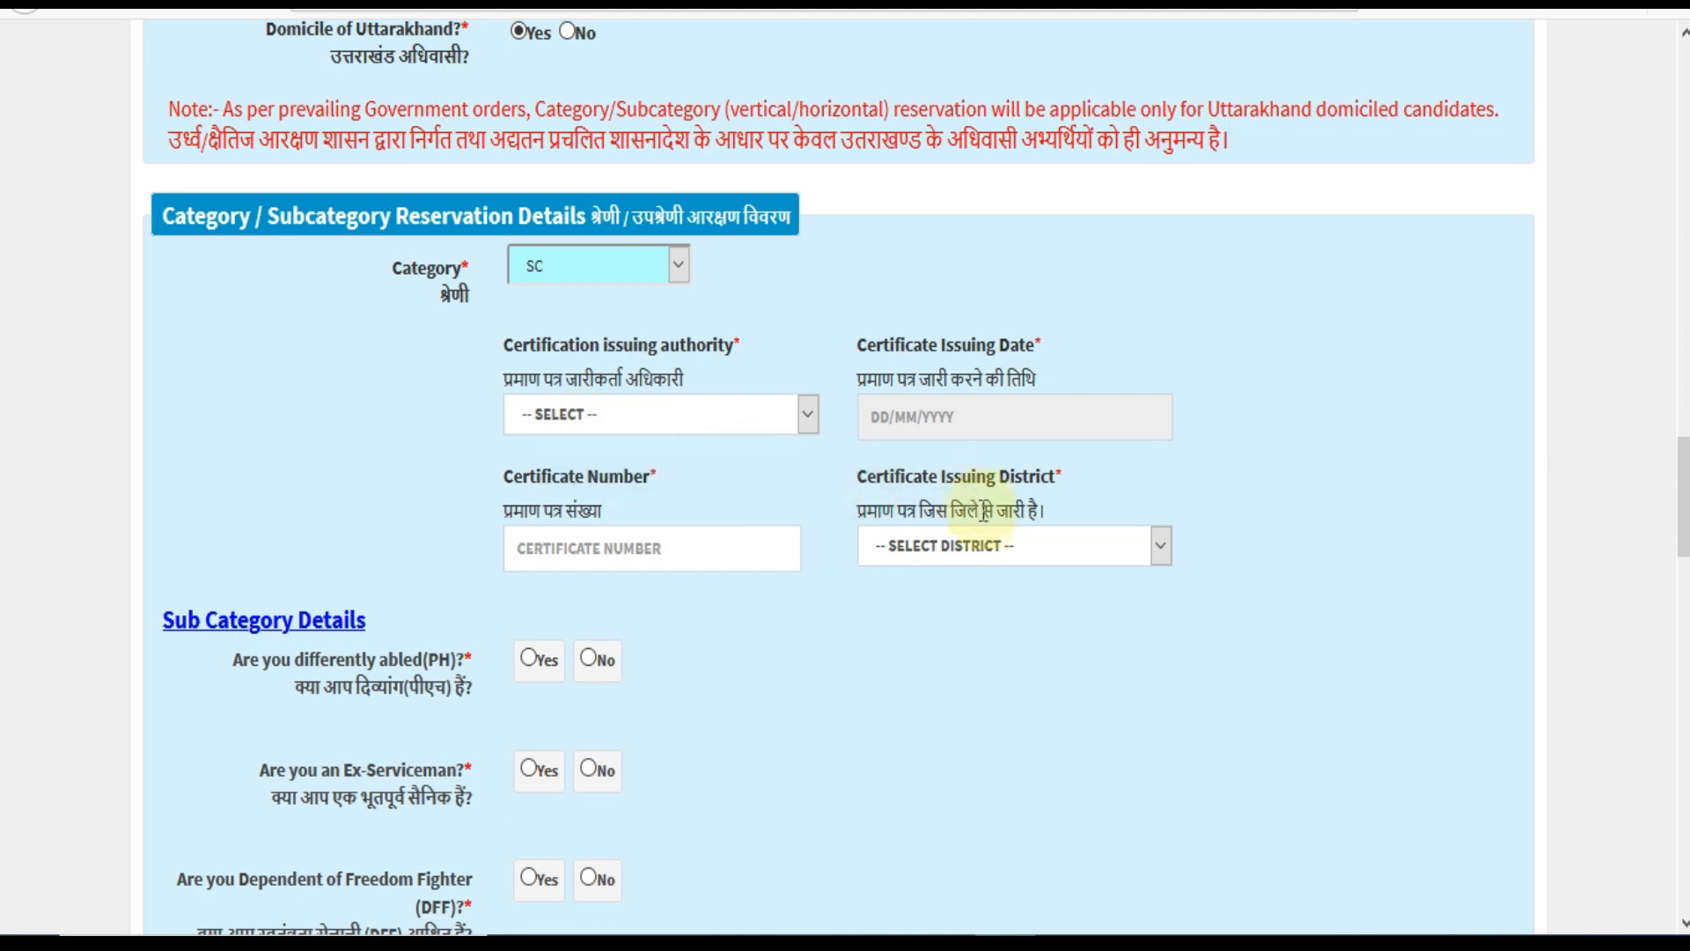
click(683, 420)
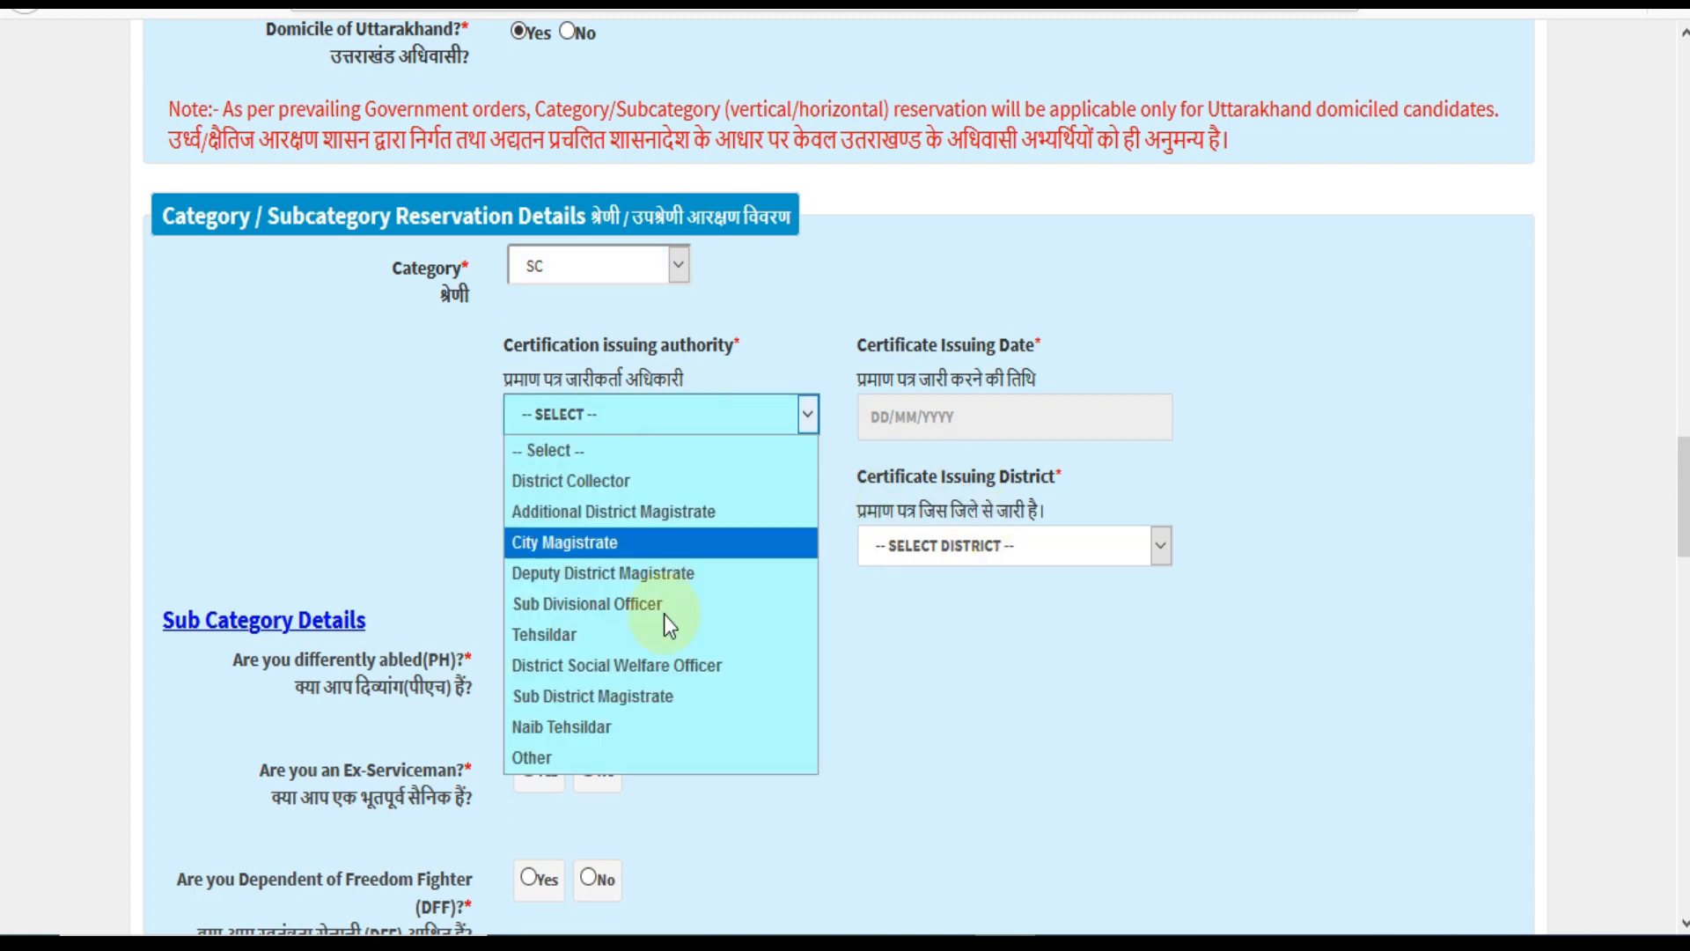
click(698, 718)
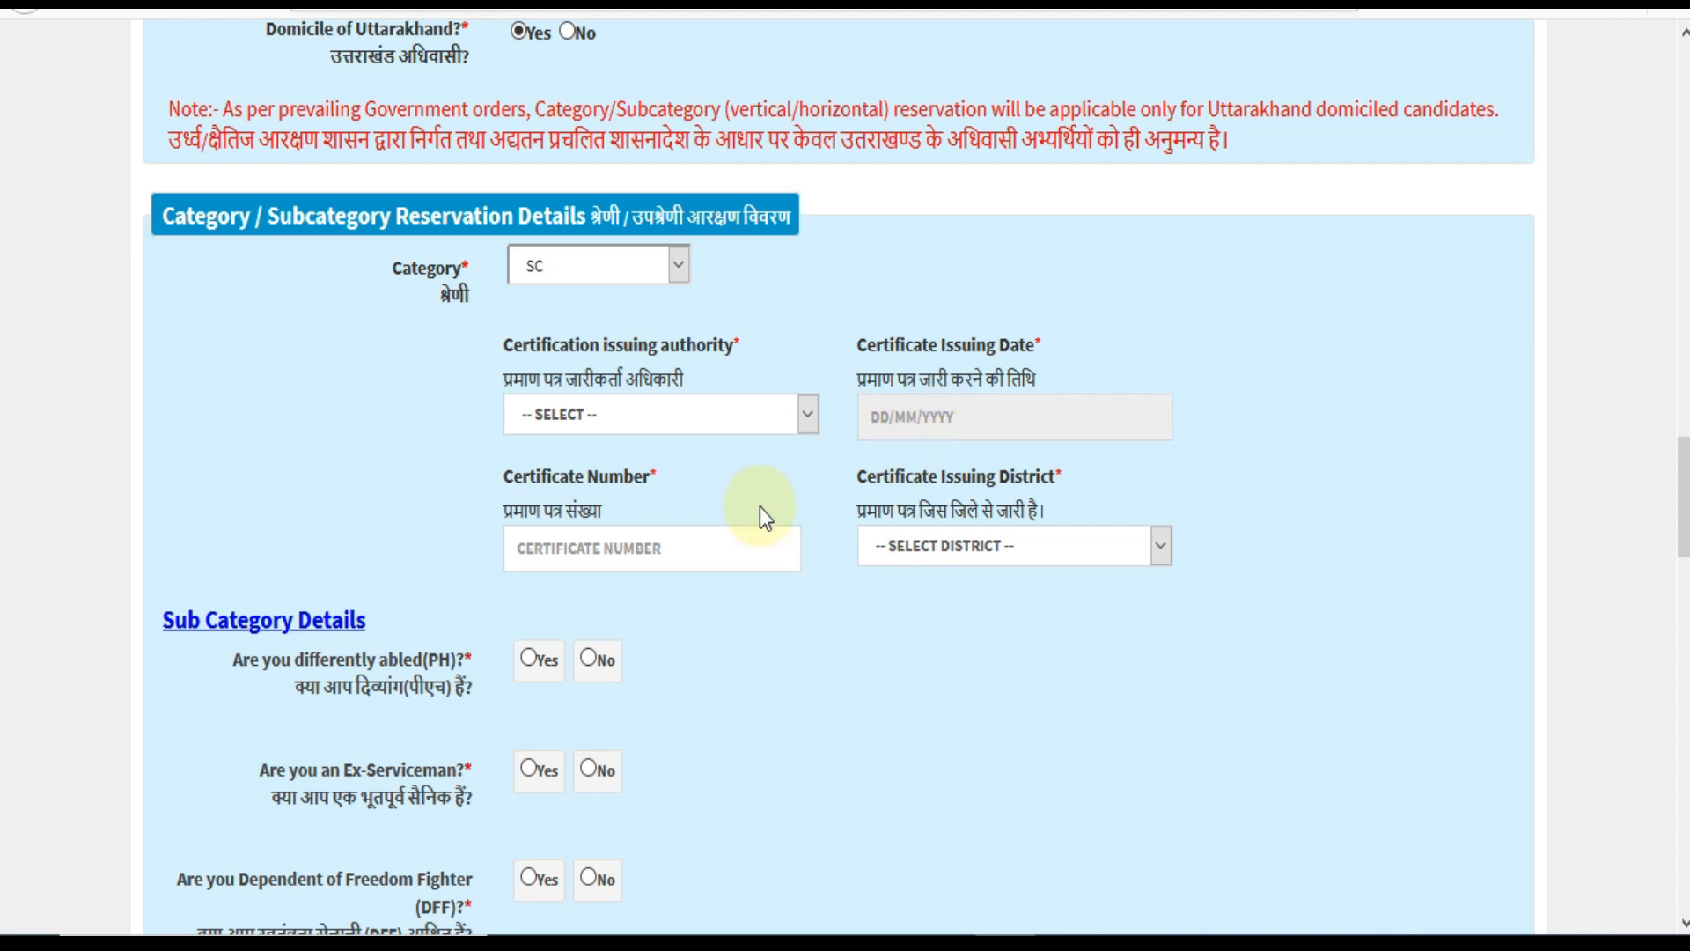
click(899, 547)
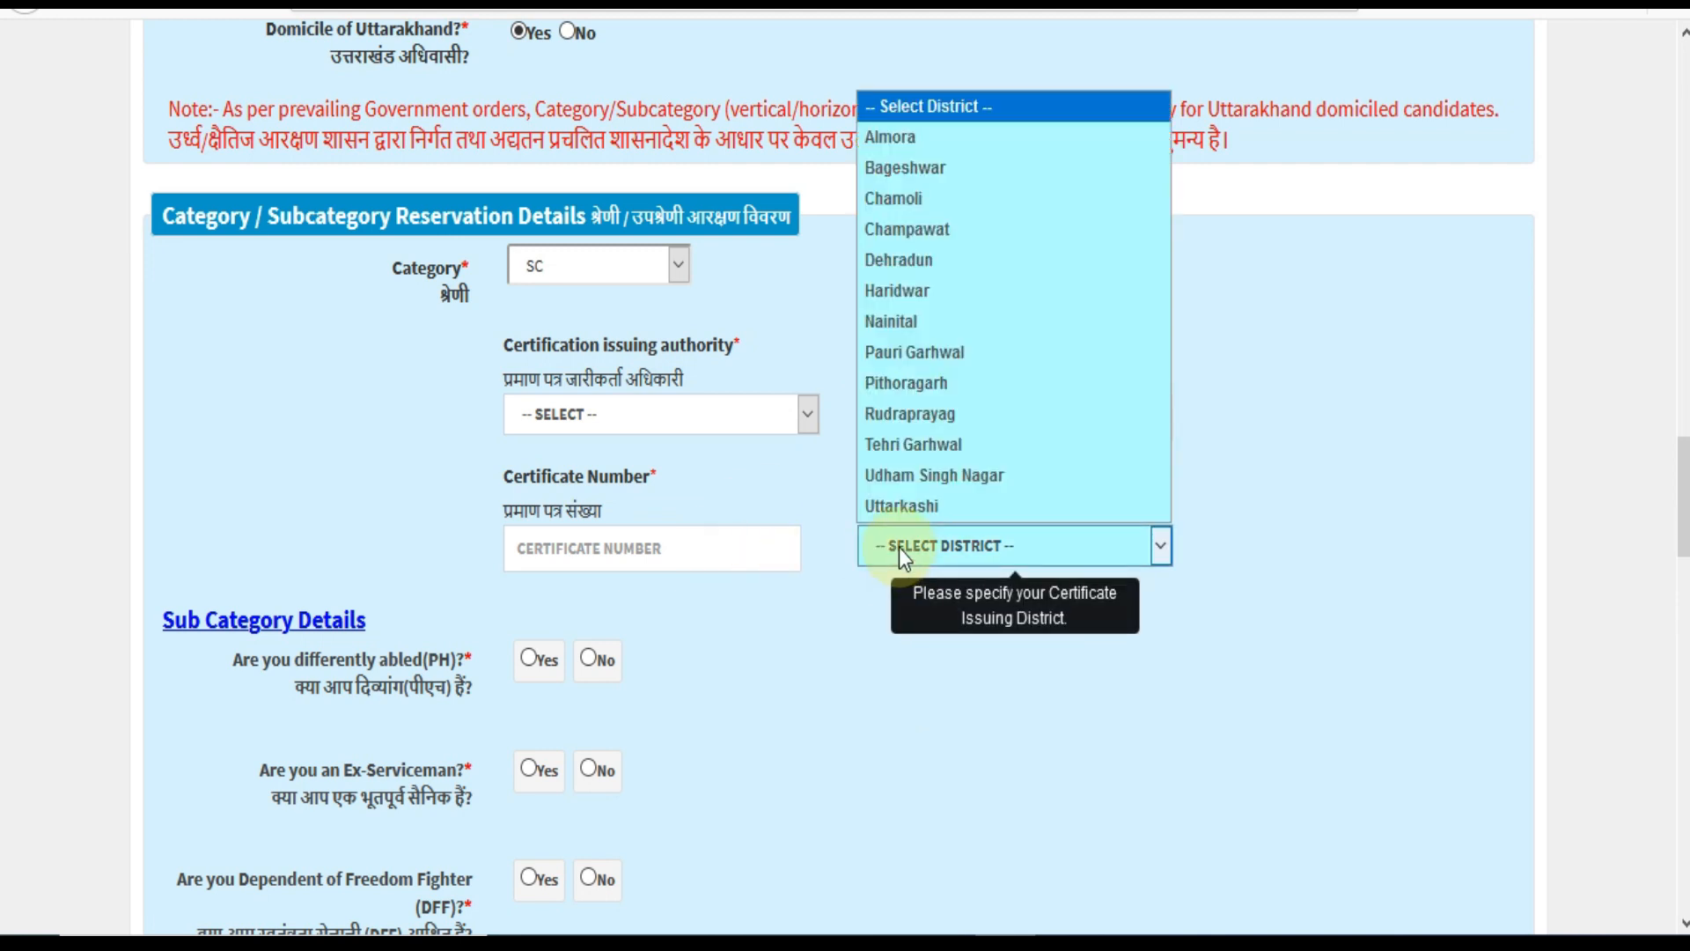
Switch the category through OBC and EWS, ending on Unreserved/General.
click(639, 277)
click(588, 388)
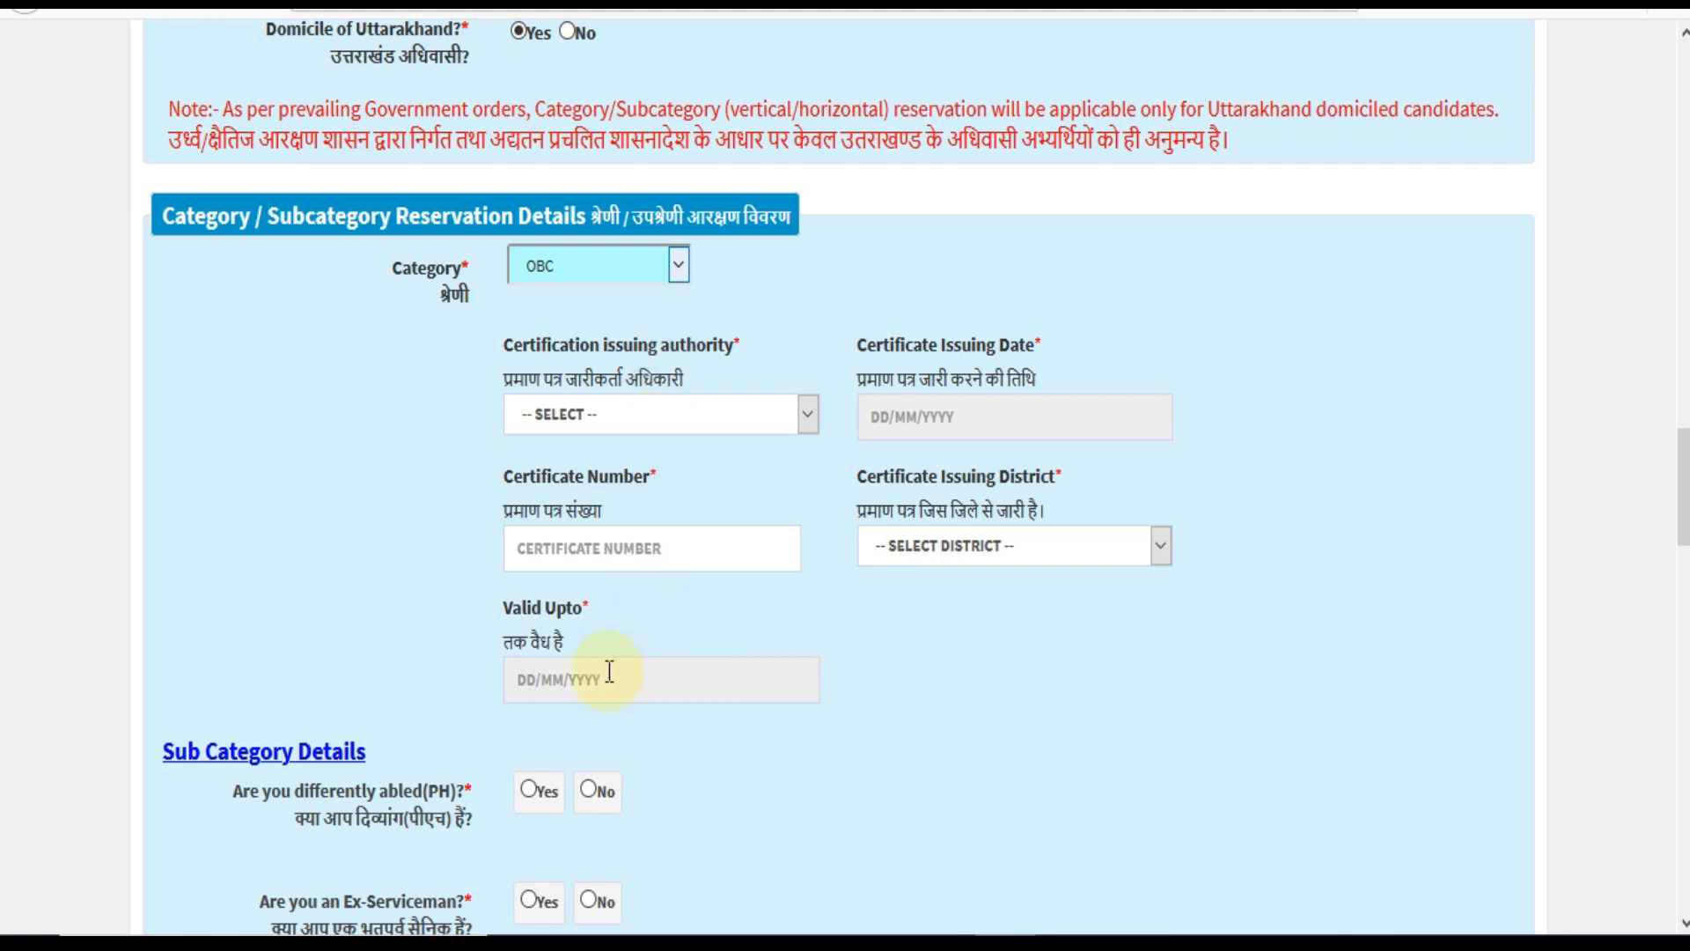
click(660, 268)
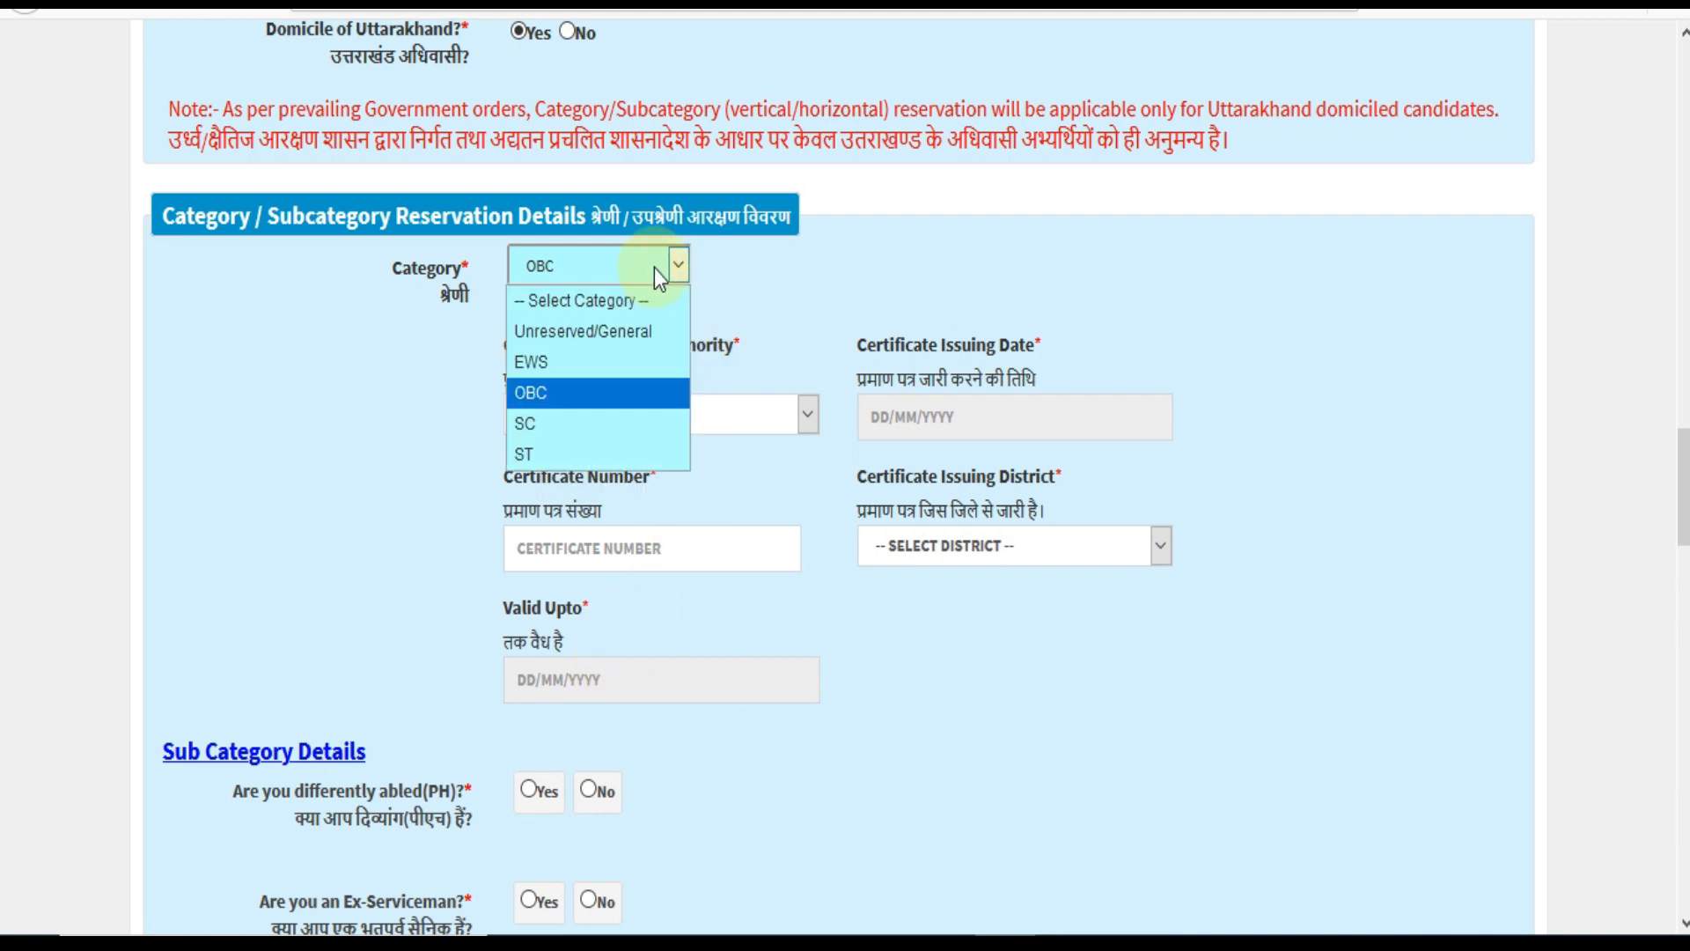
click(634, 363)
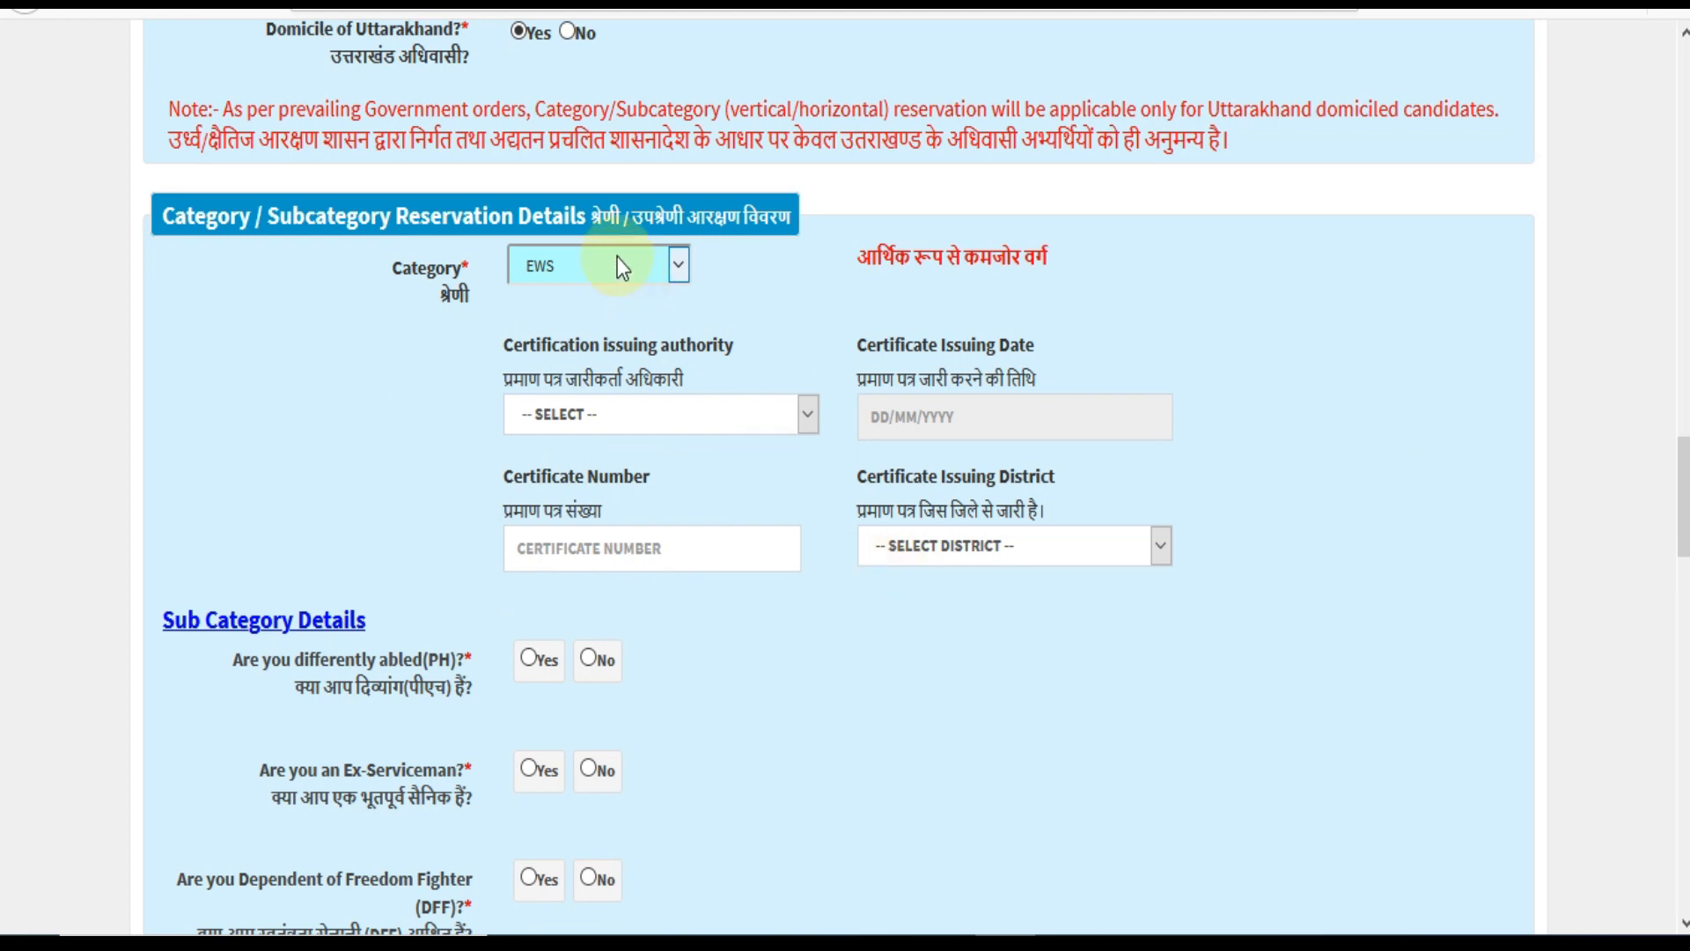
click(616, 264)
click(609, 328)
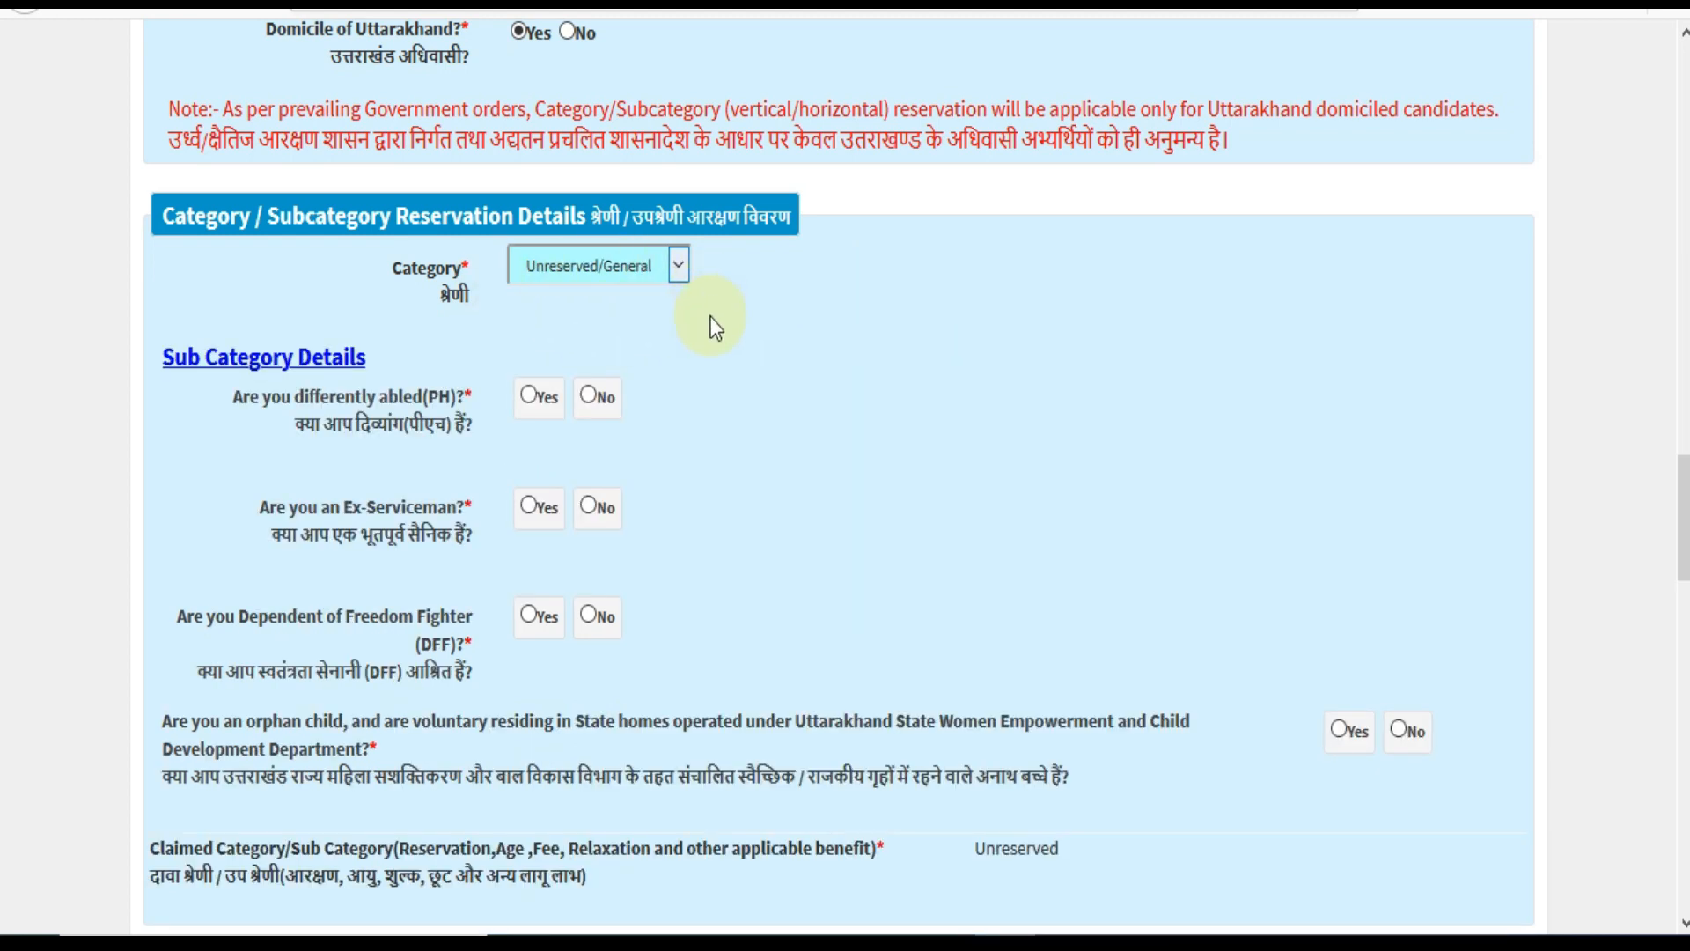
Answer No to Uttarakhand domicile and reselect Unreserved/General as the category.
scroll(738, 341, up, 2)
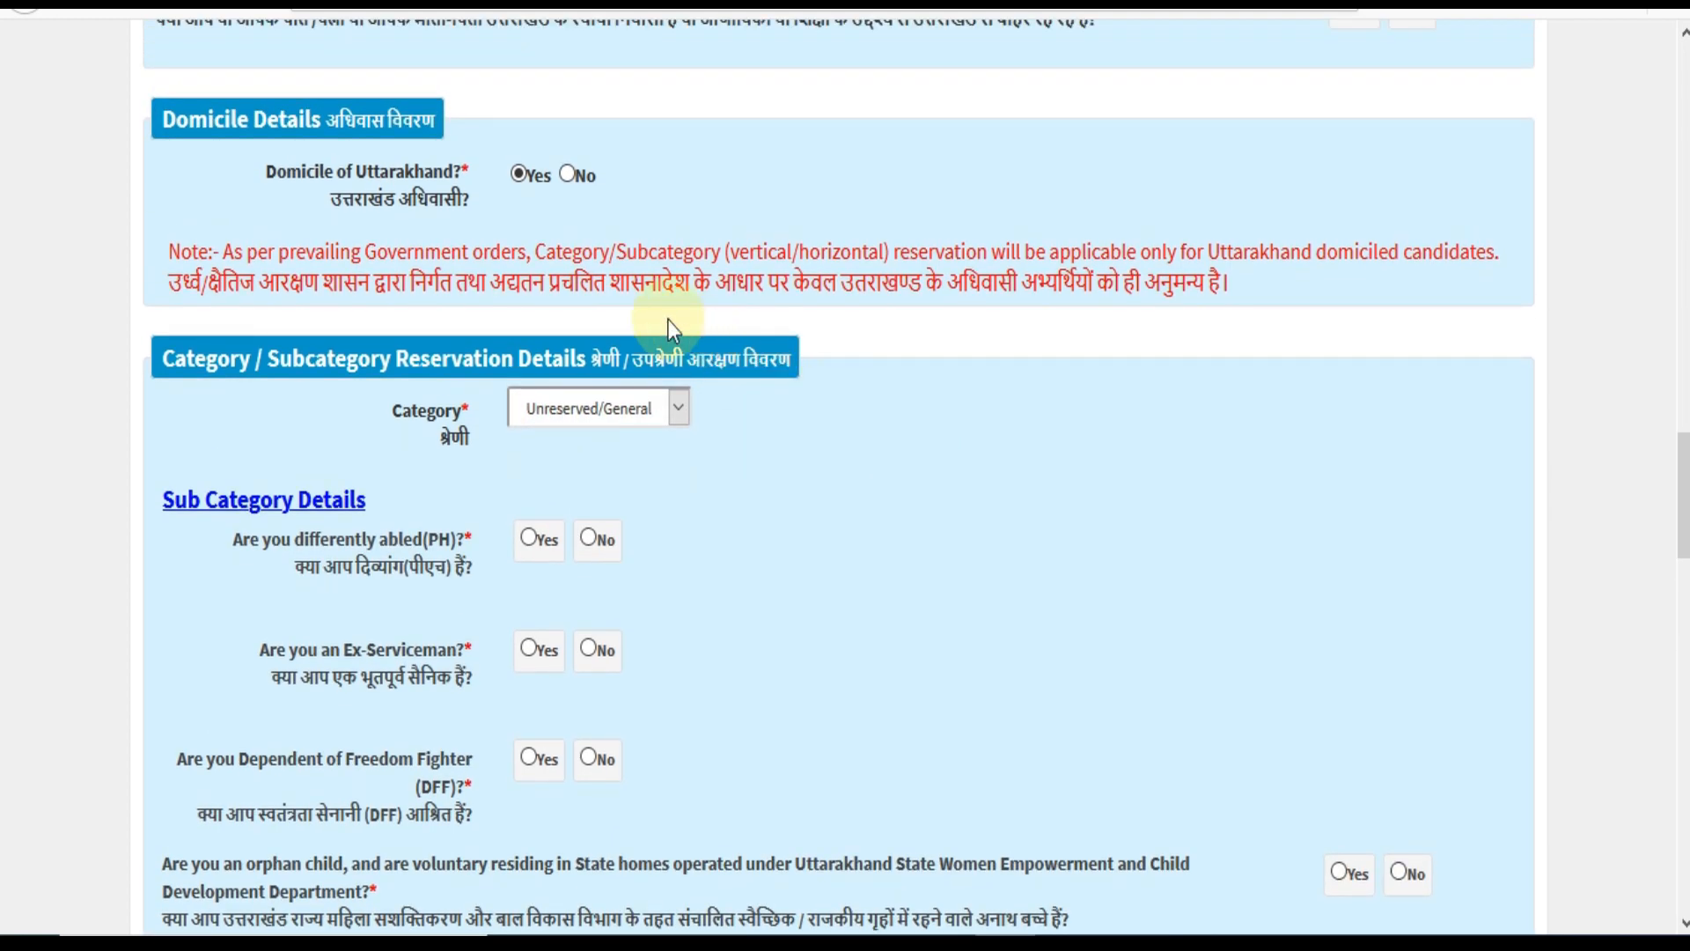
click(568, 180)
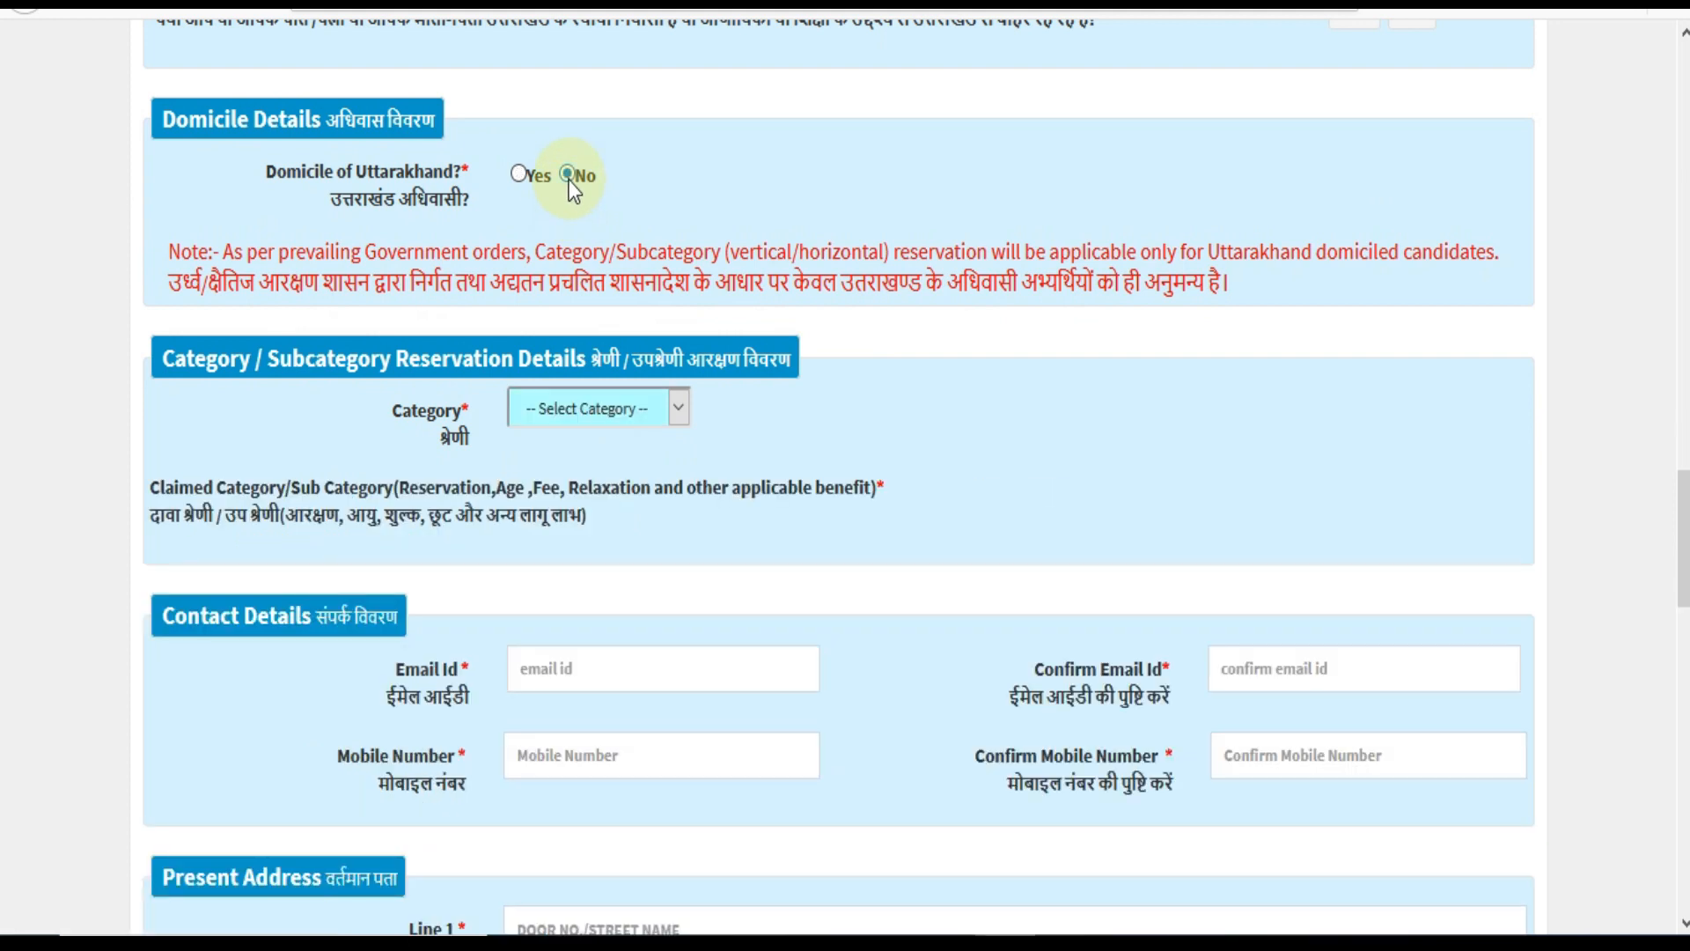
click(661, 404)
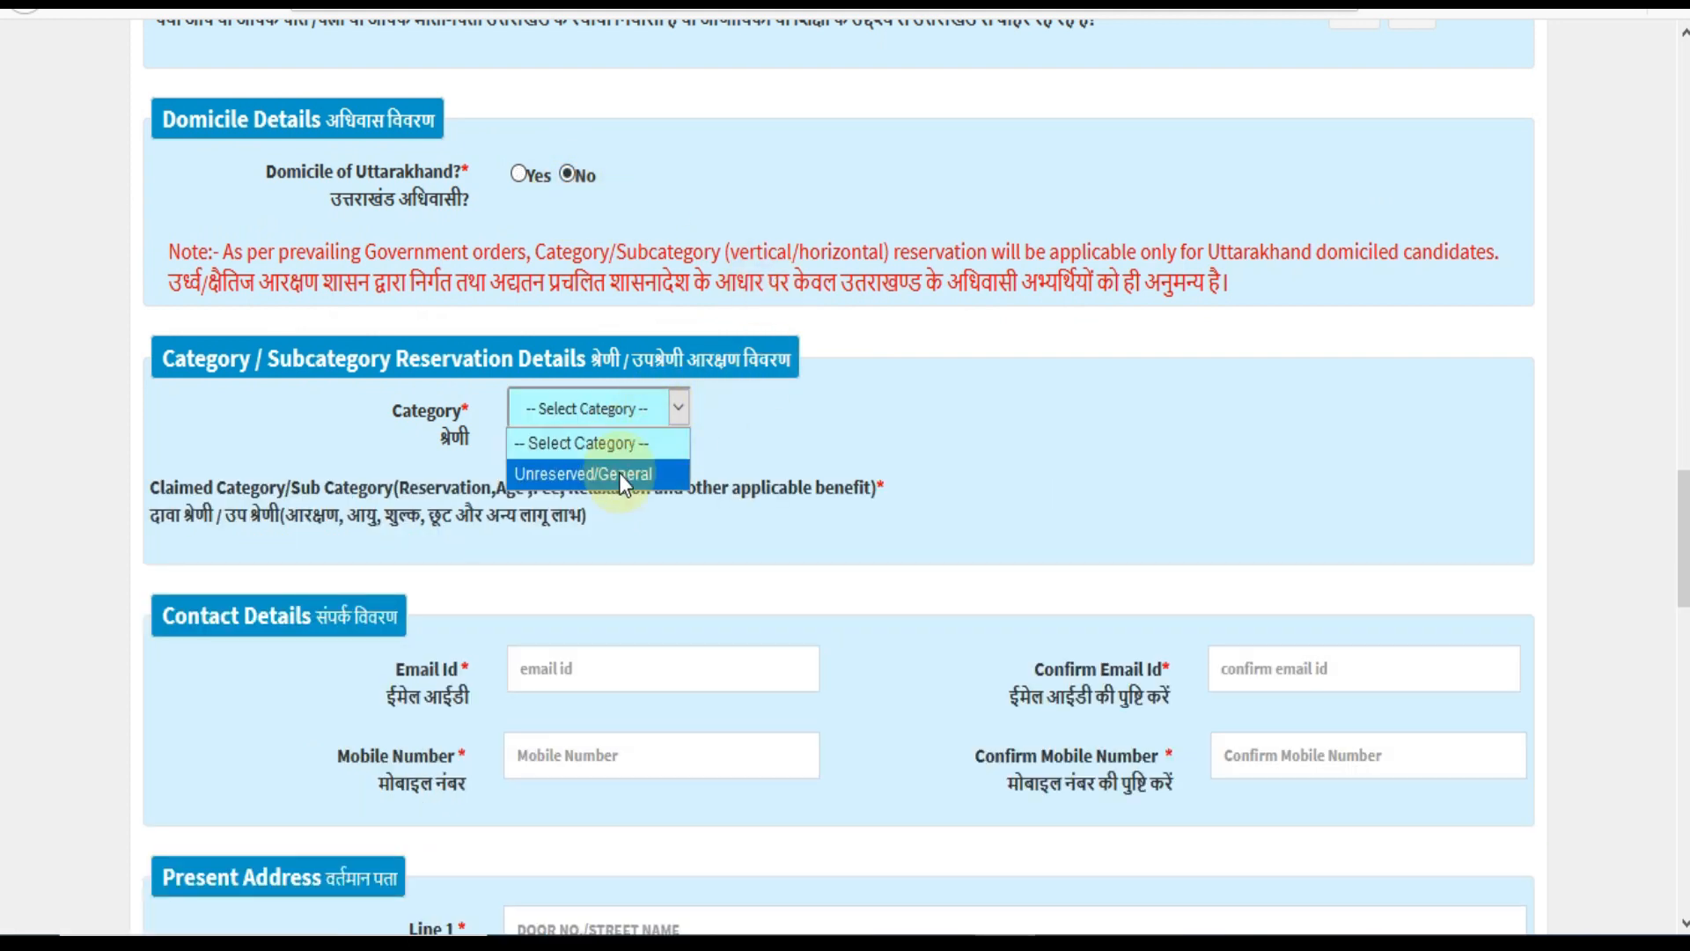
click(620, 473)
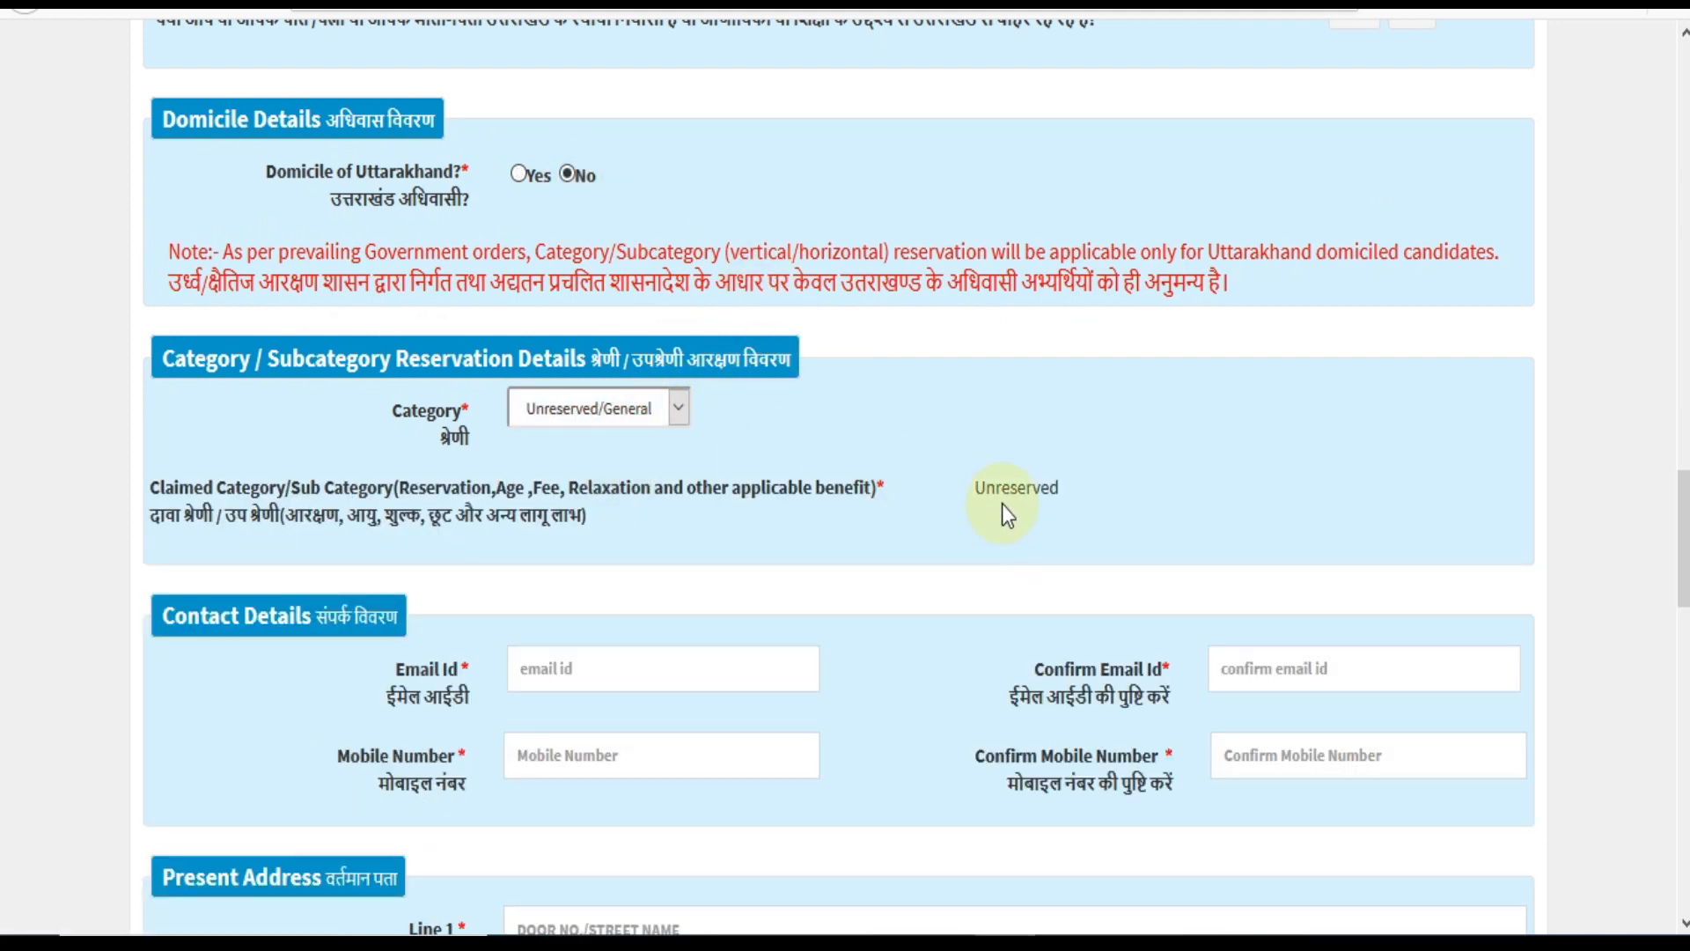
scroll(915, 473, down, 2)
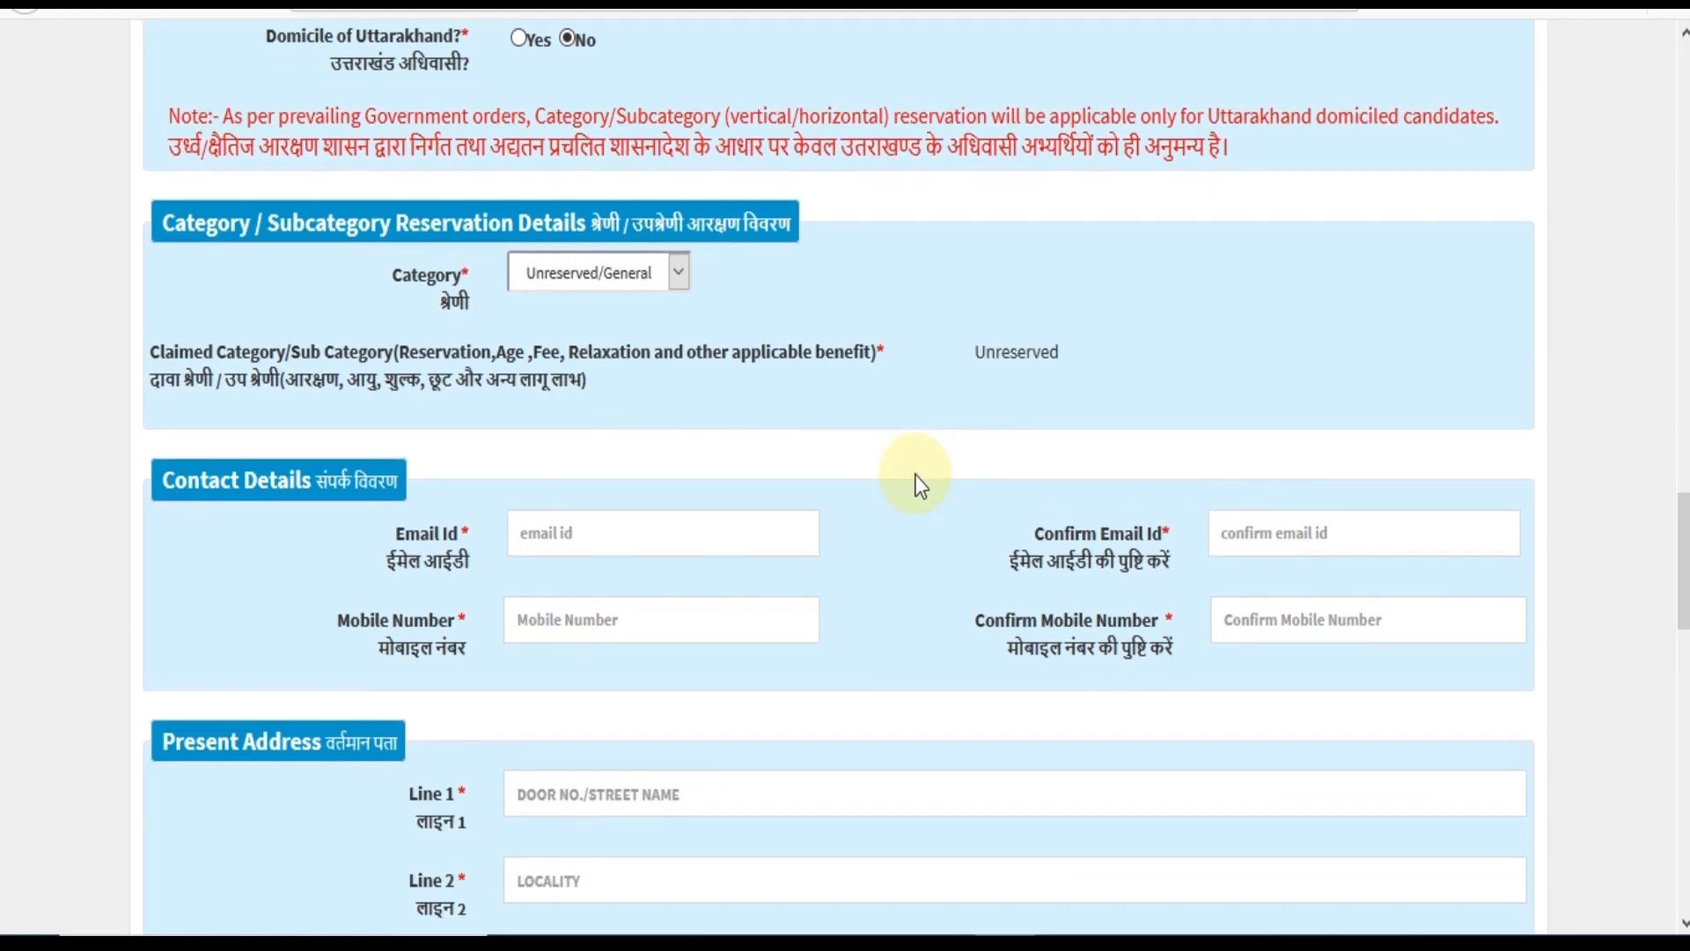
scroll(853, 510, down, 2)
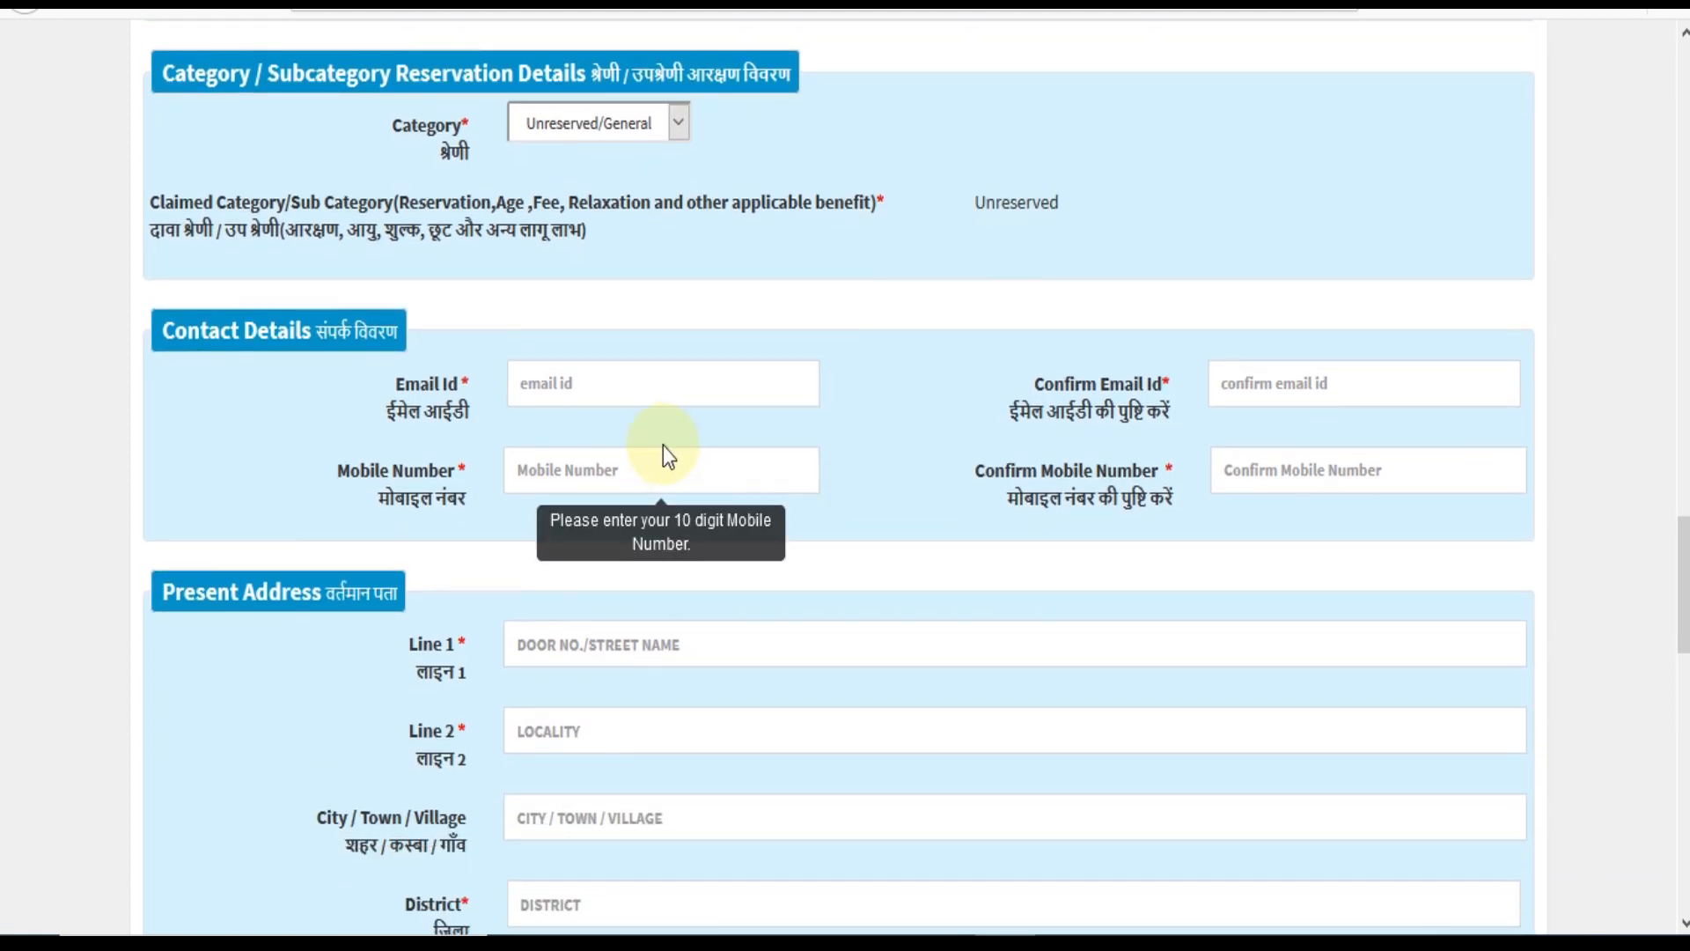
Enter the applicant's e-mail address in Email Id and again in Confirm Email Id.
click(633, 391)
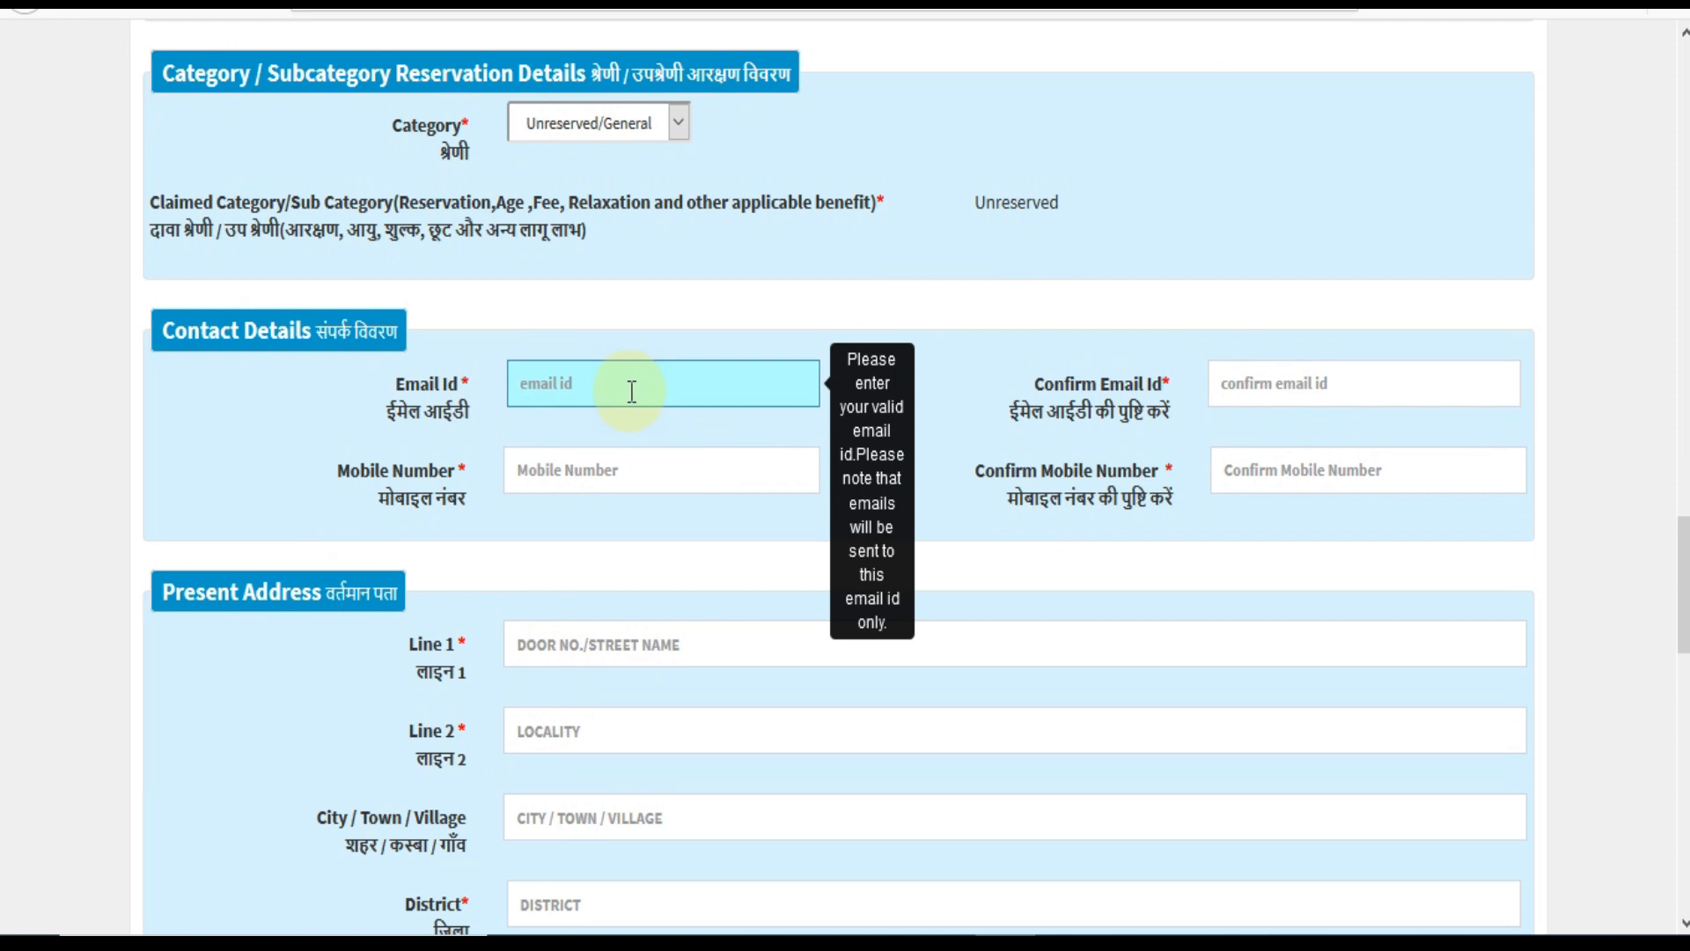
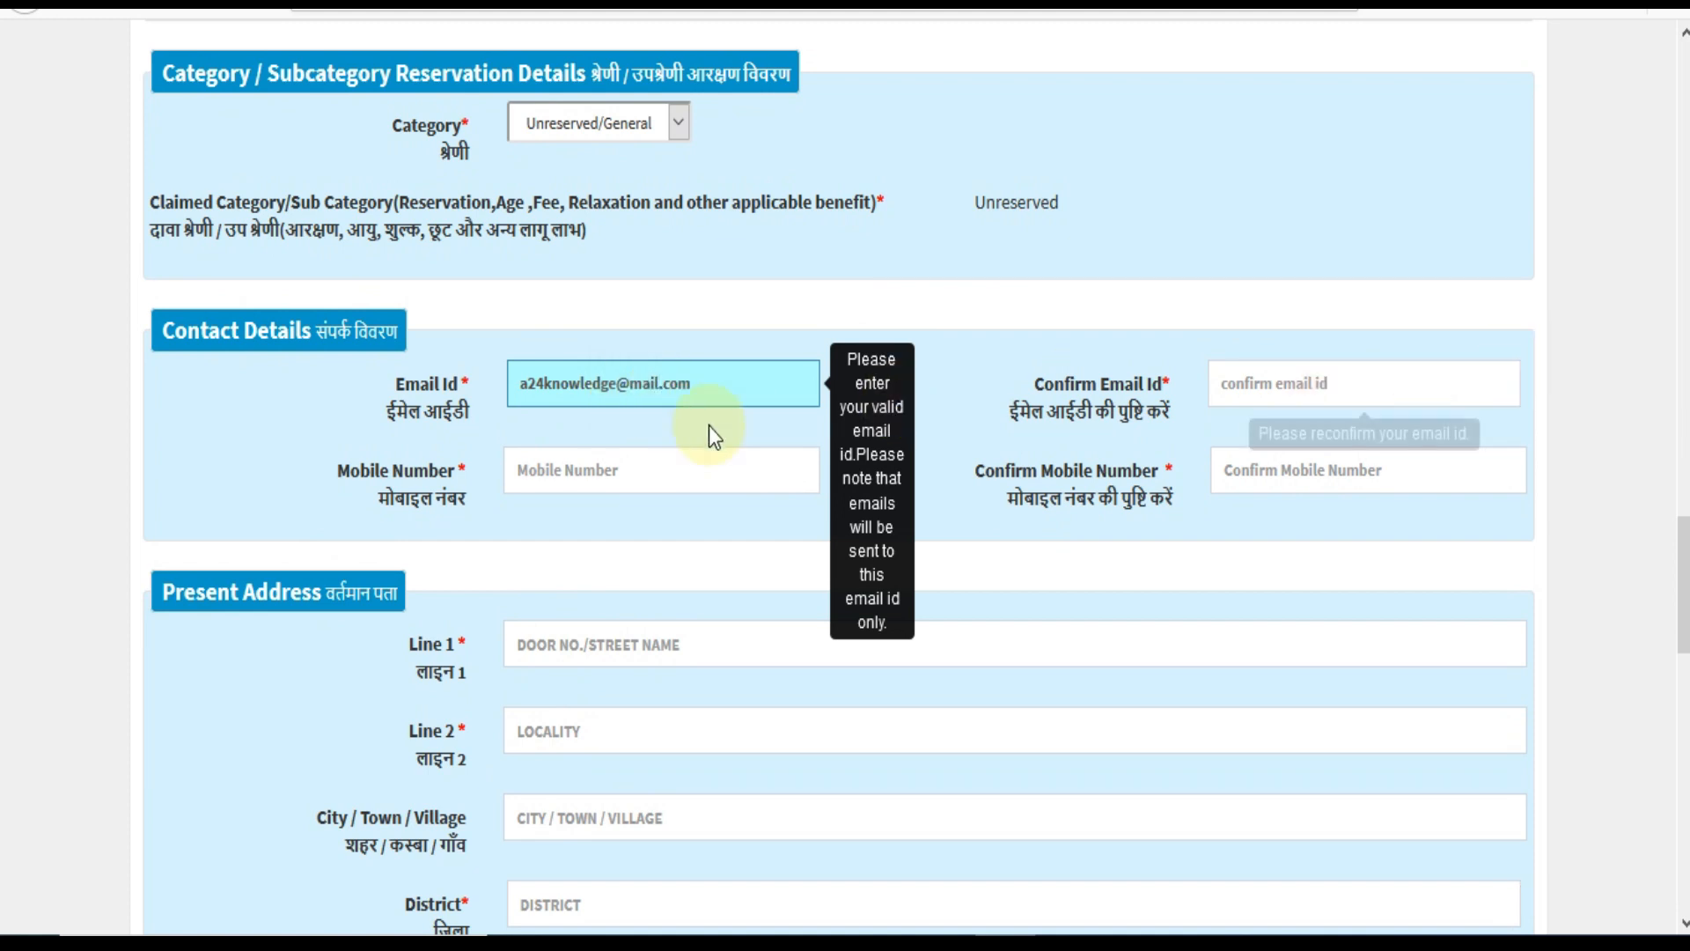
click(525, 467)
click(1248, 387)
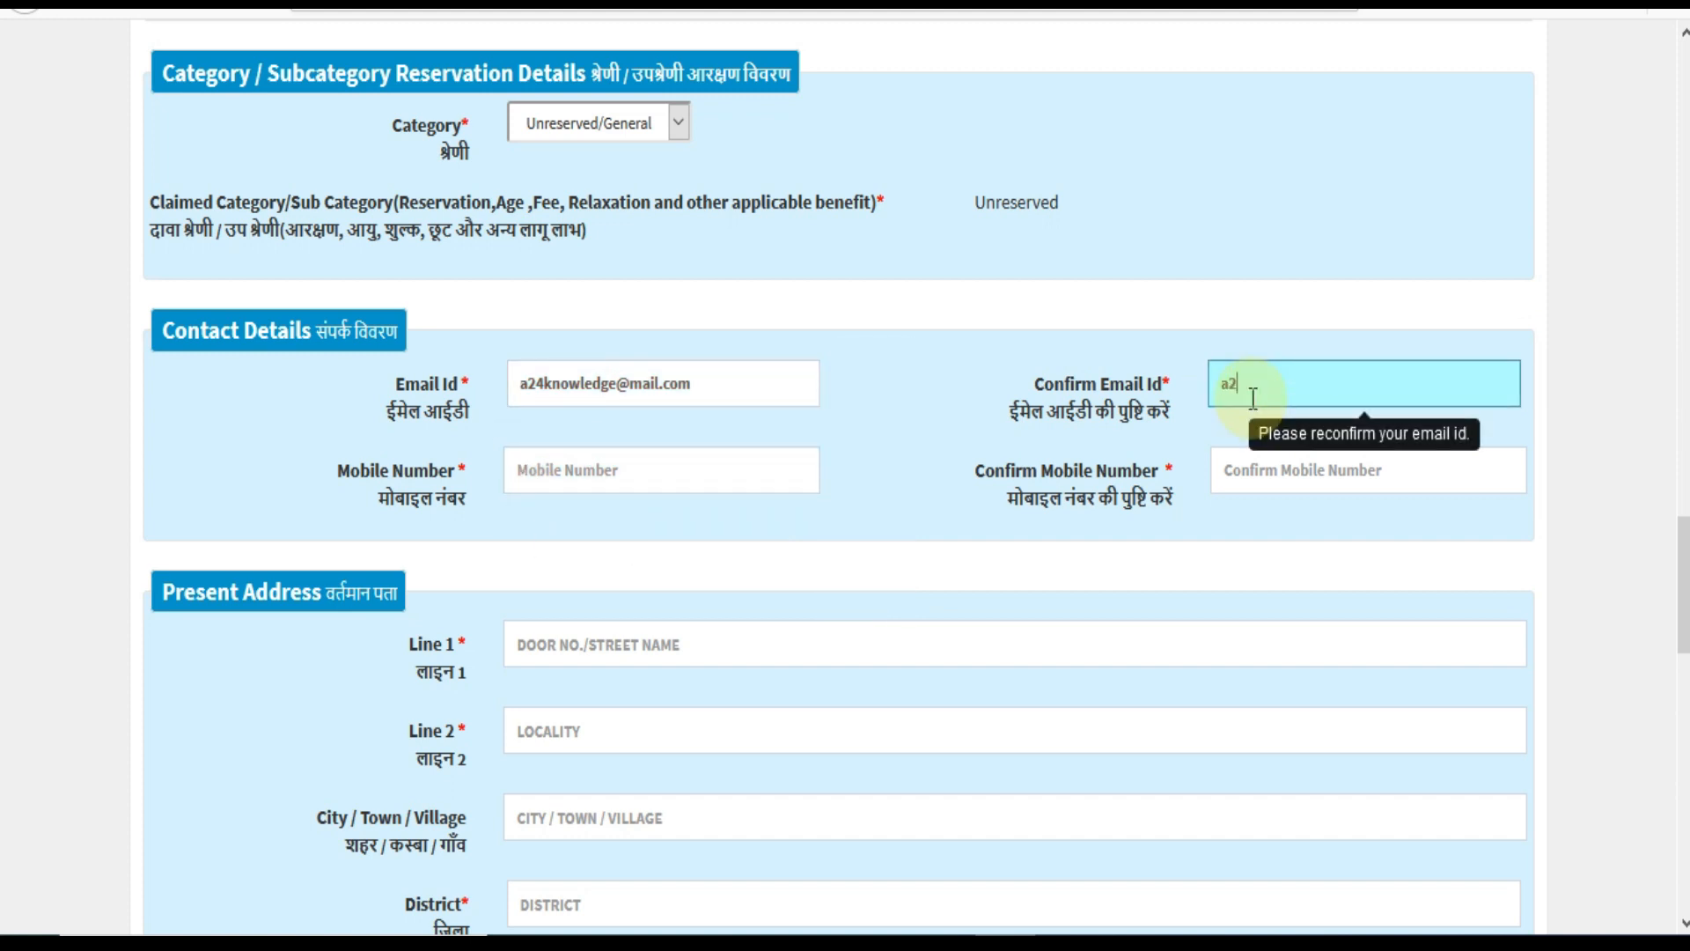
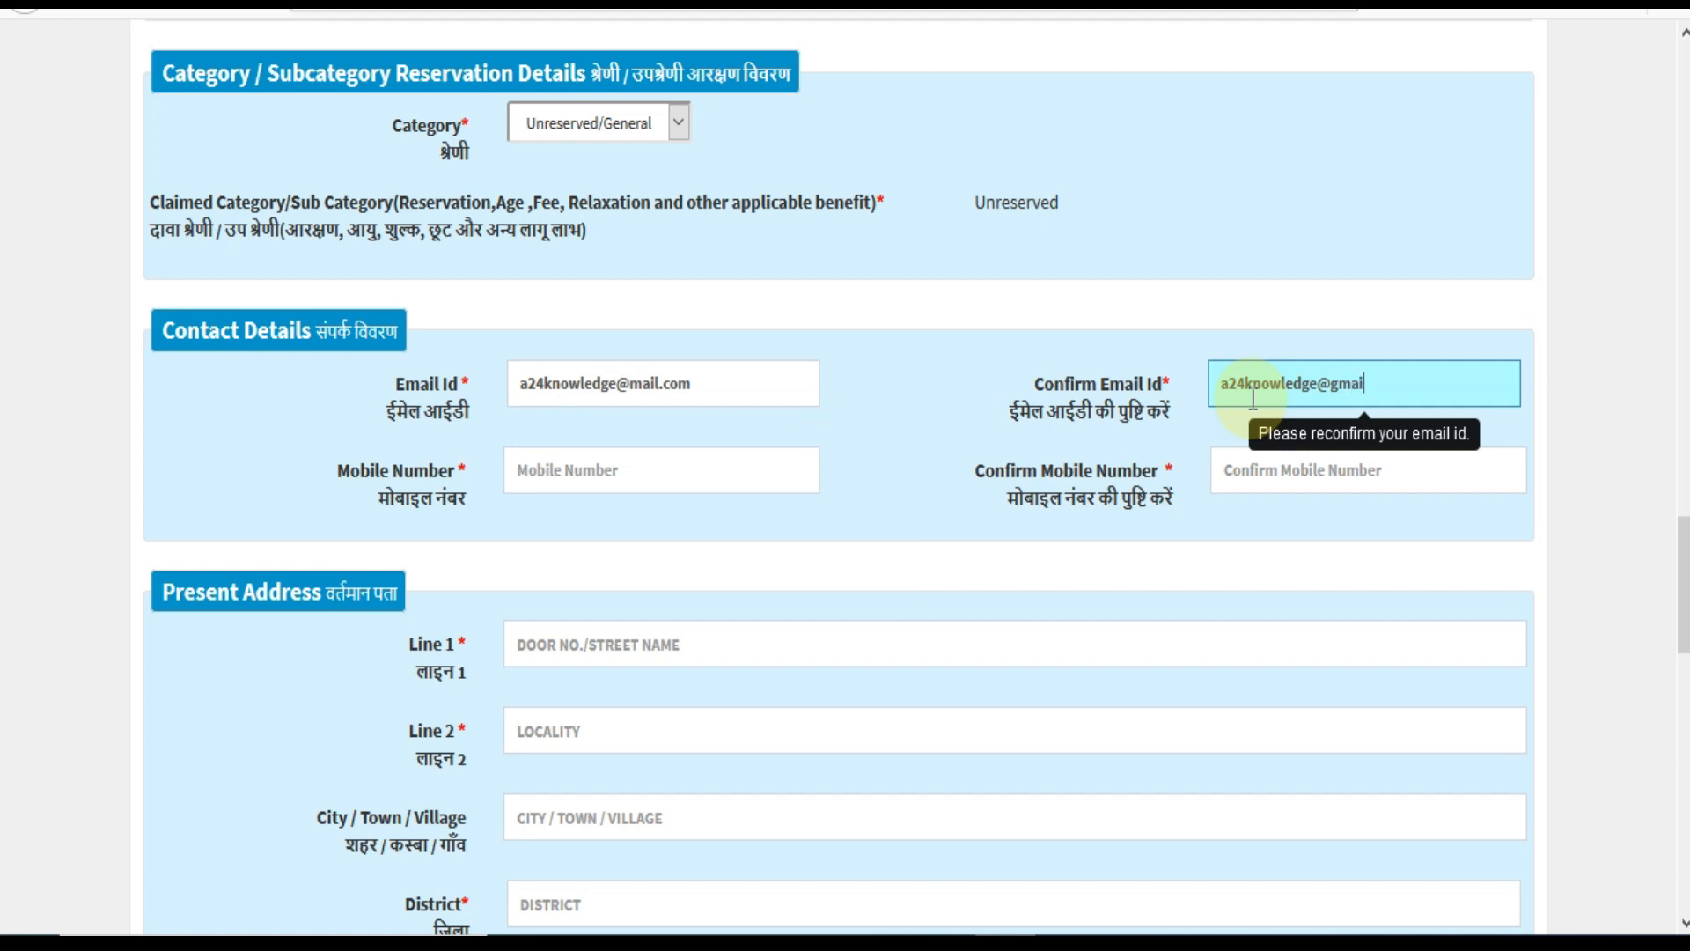
scroll(645, 328, down, 4)
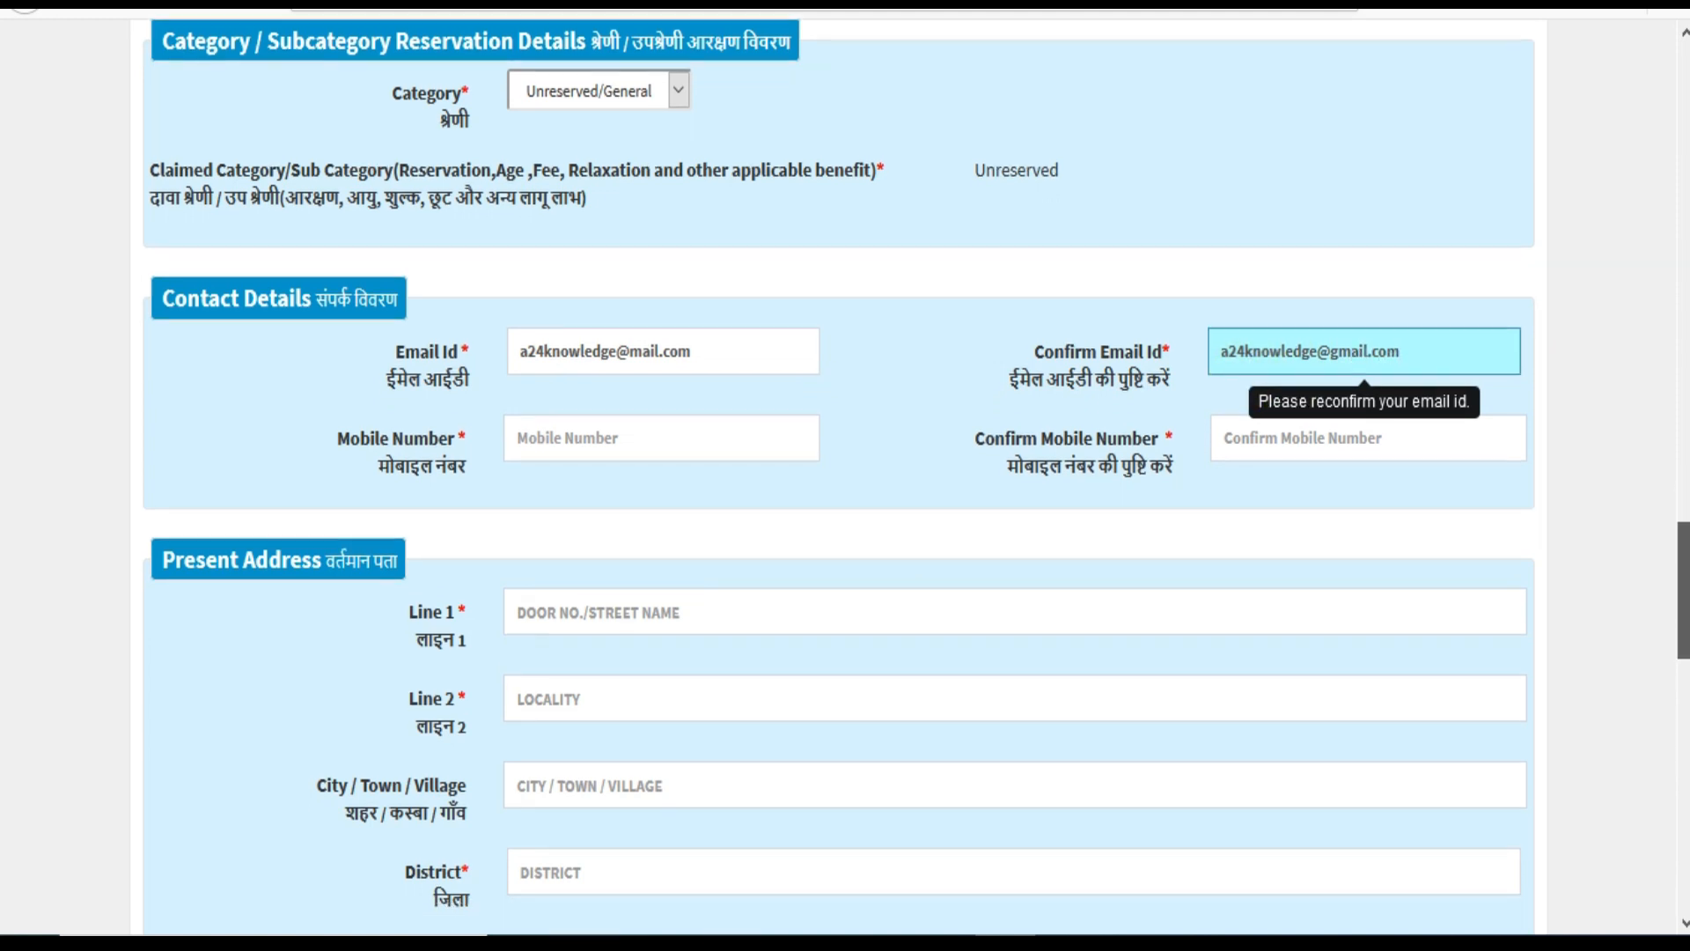
Enter the present address house number and locality, in capital letters.
click(615, 280)
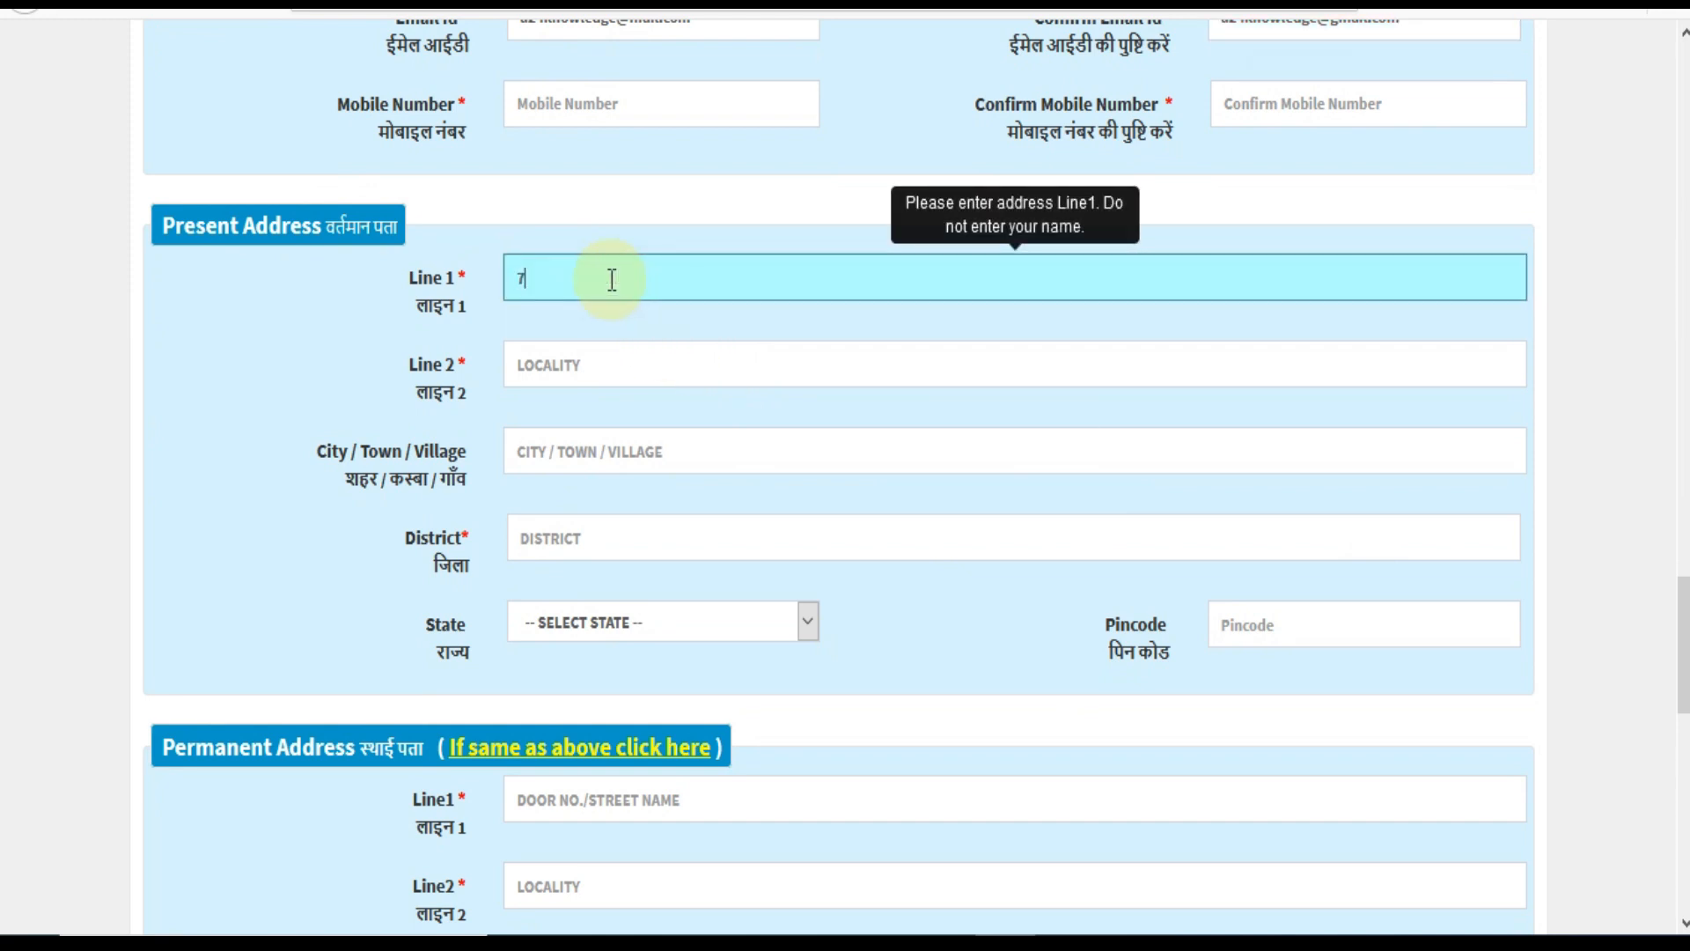
click(585, 361)
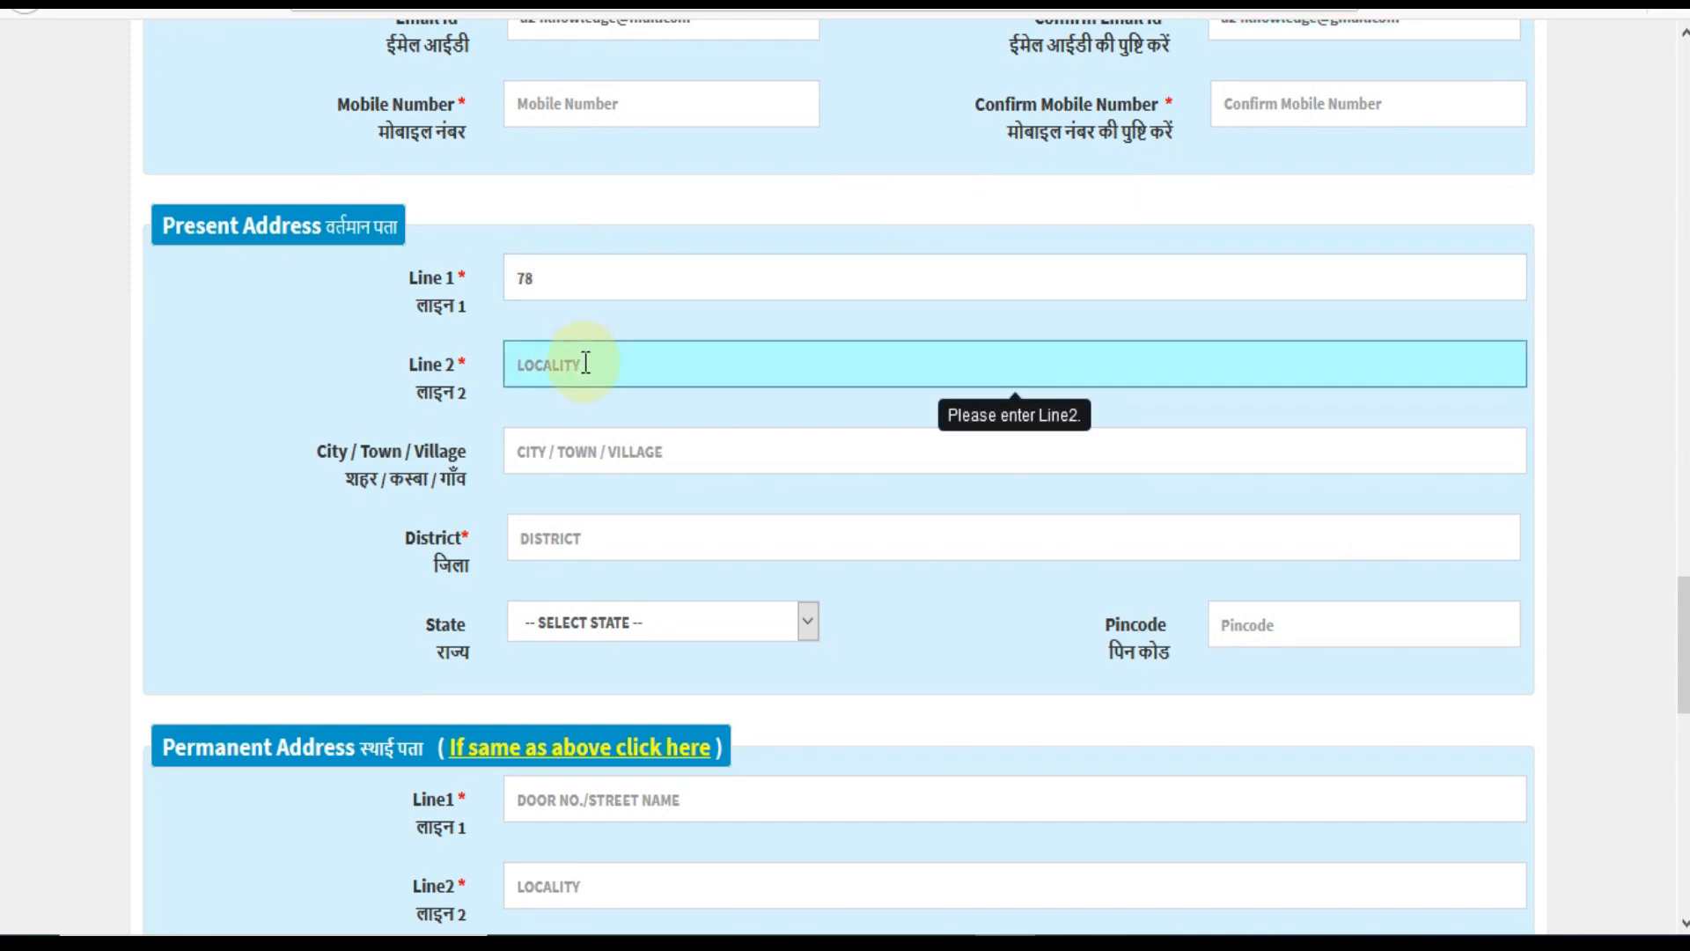
key(Caps_Lock)
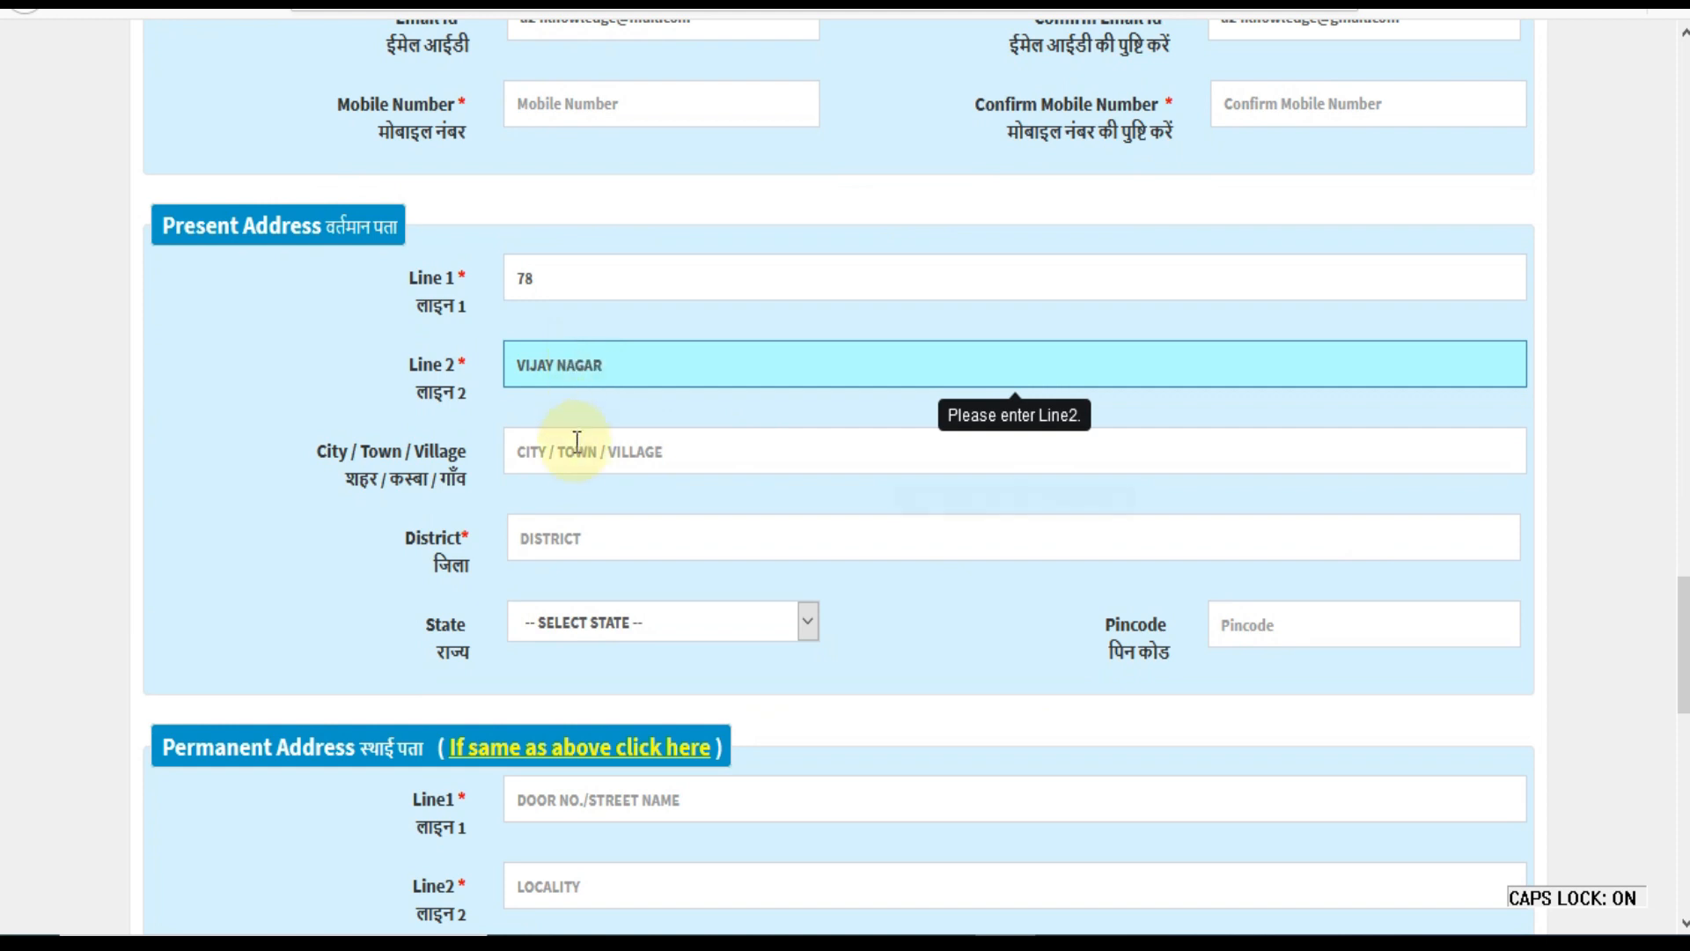
click(614, 543)
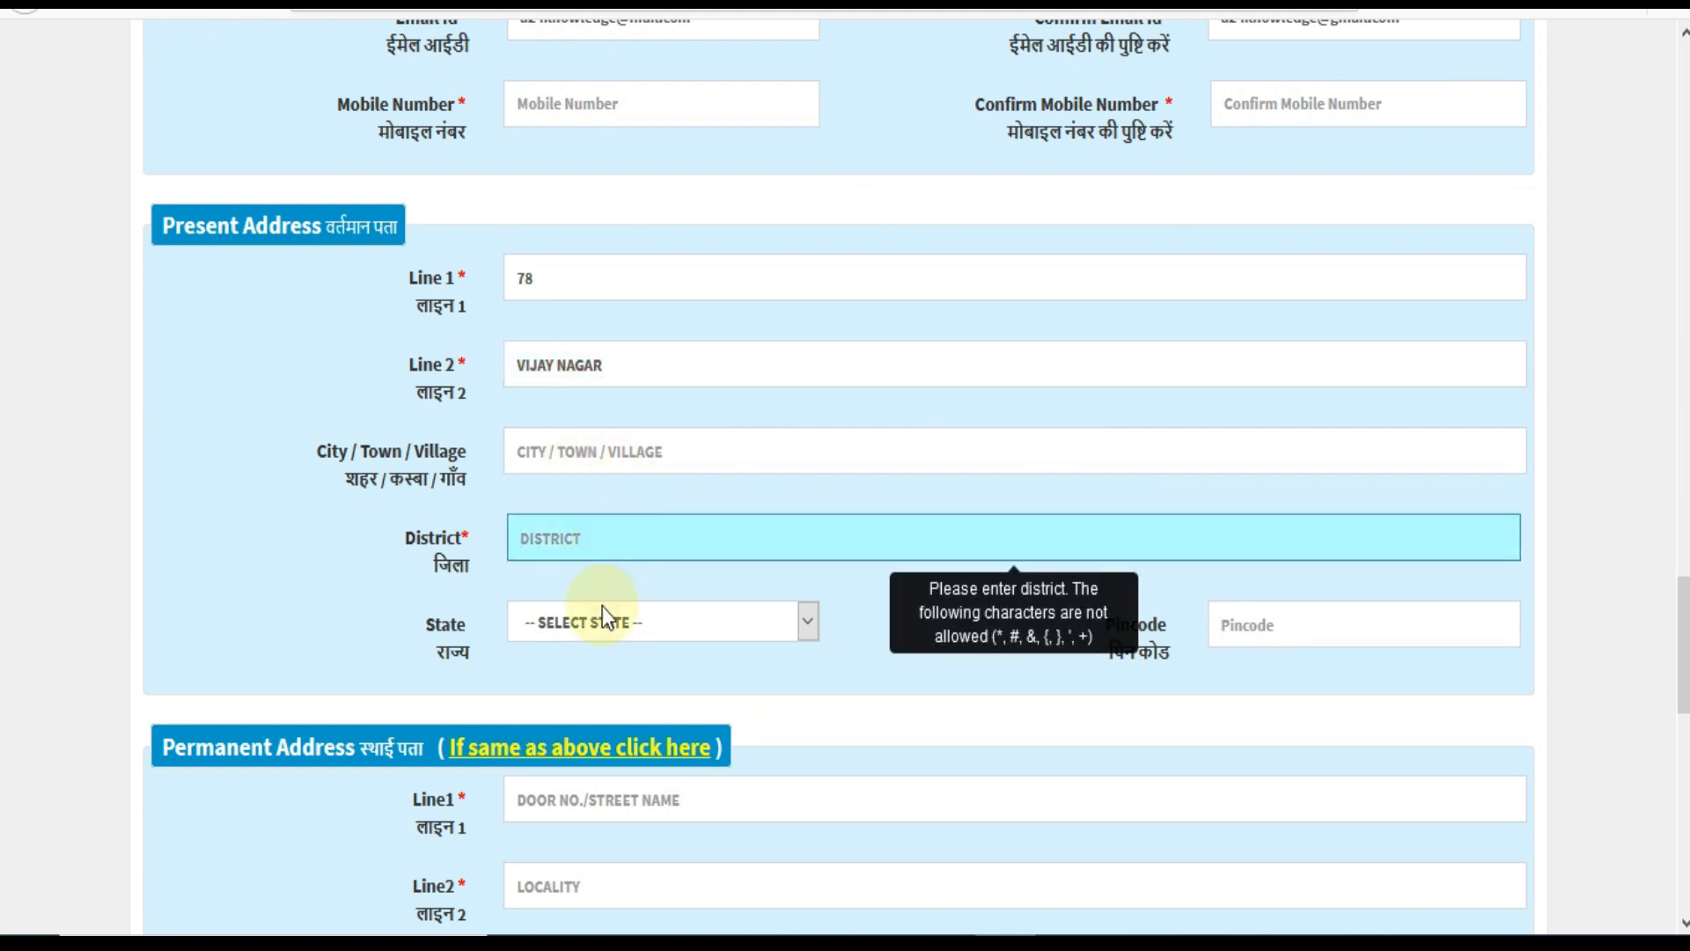
click(615, 632)
click(1131, 662)
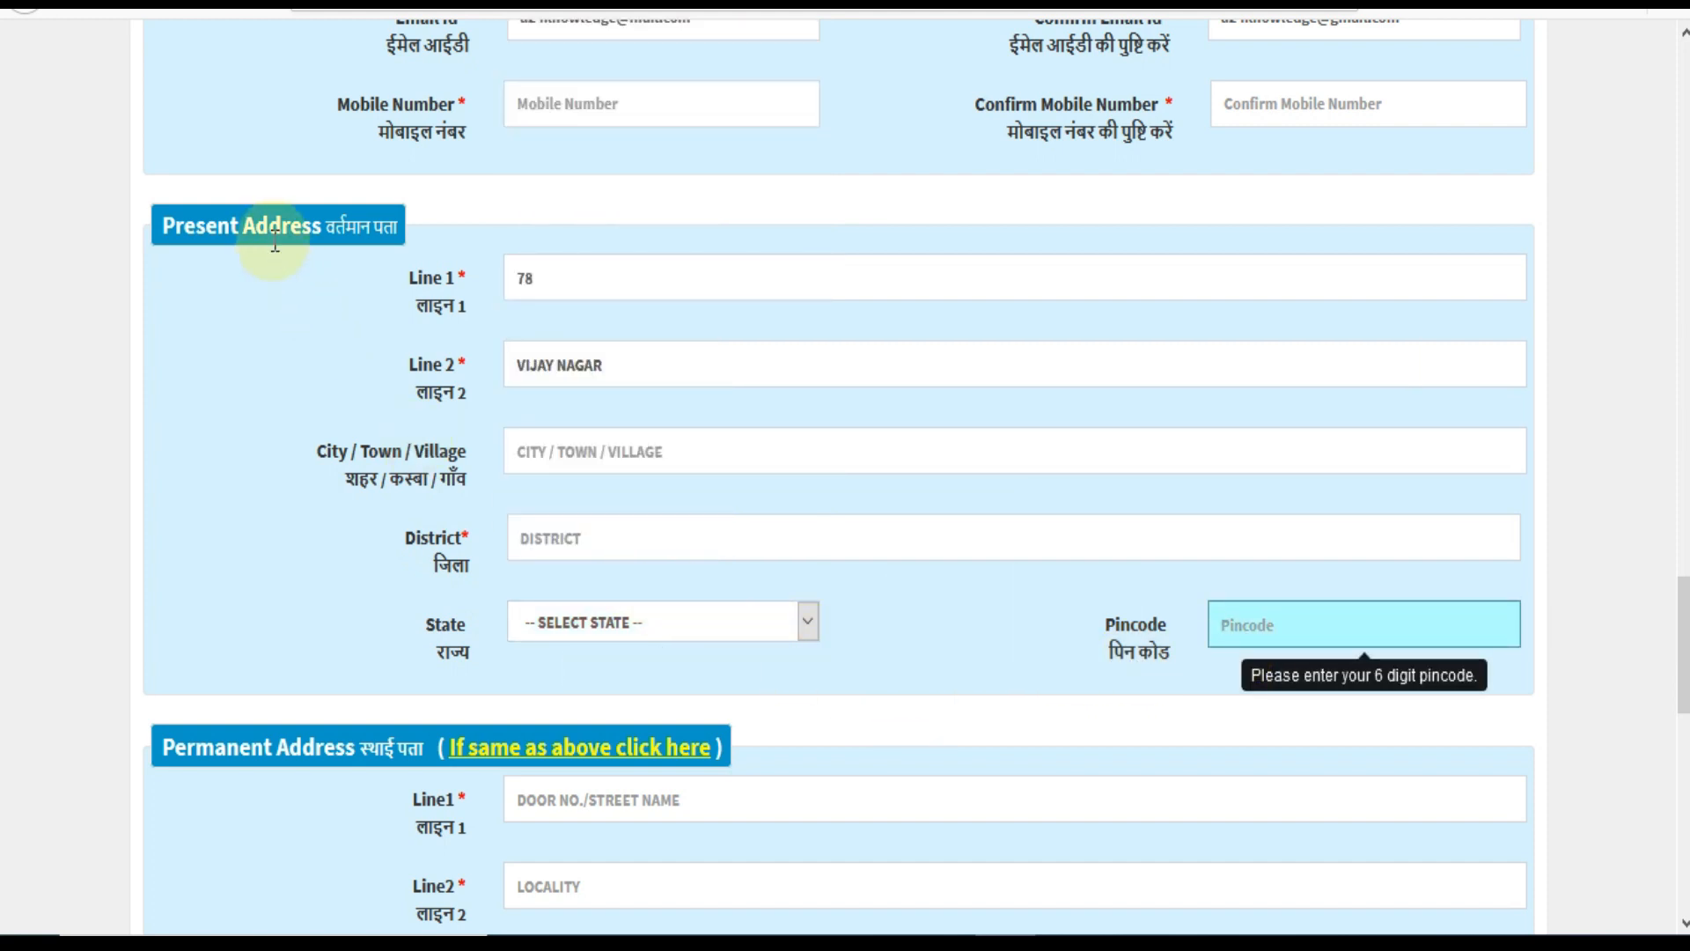
scroll(779, 709, down, 2)
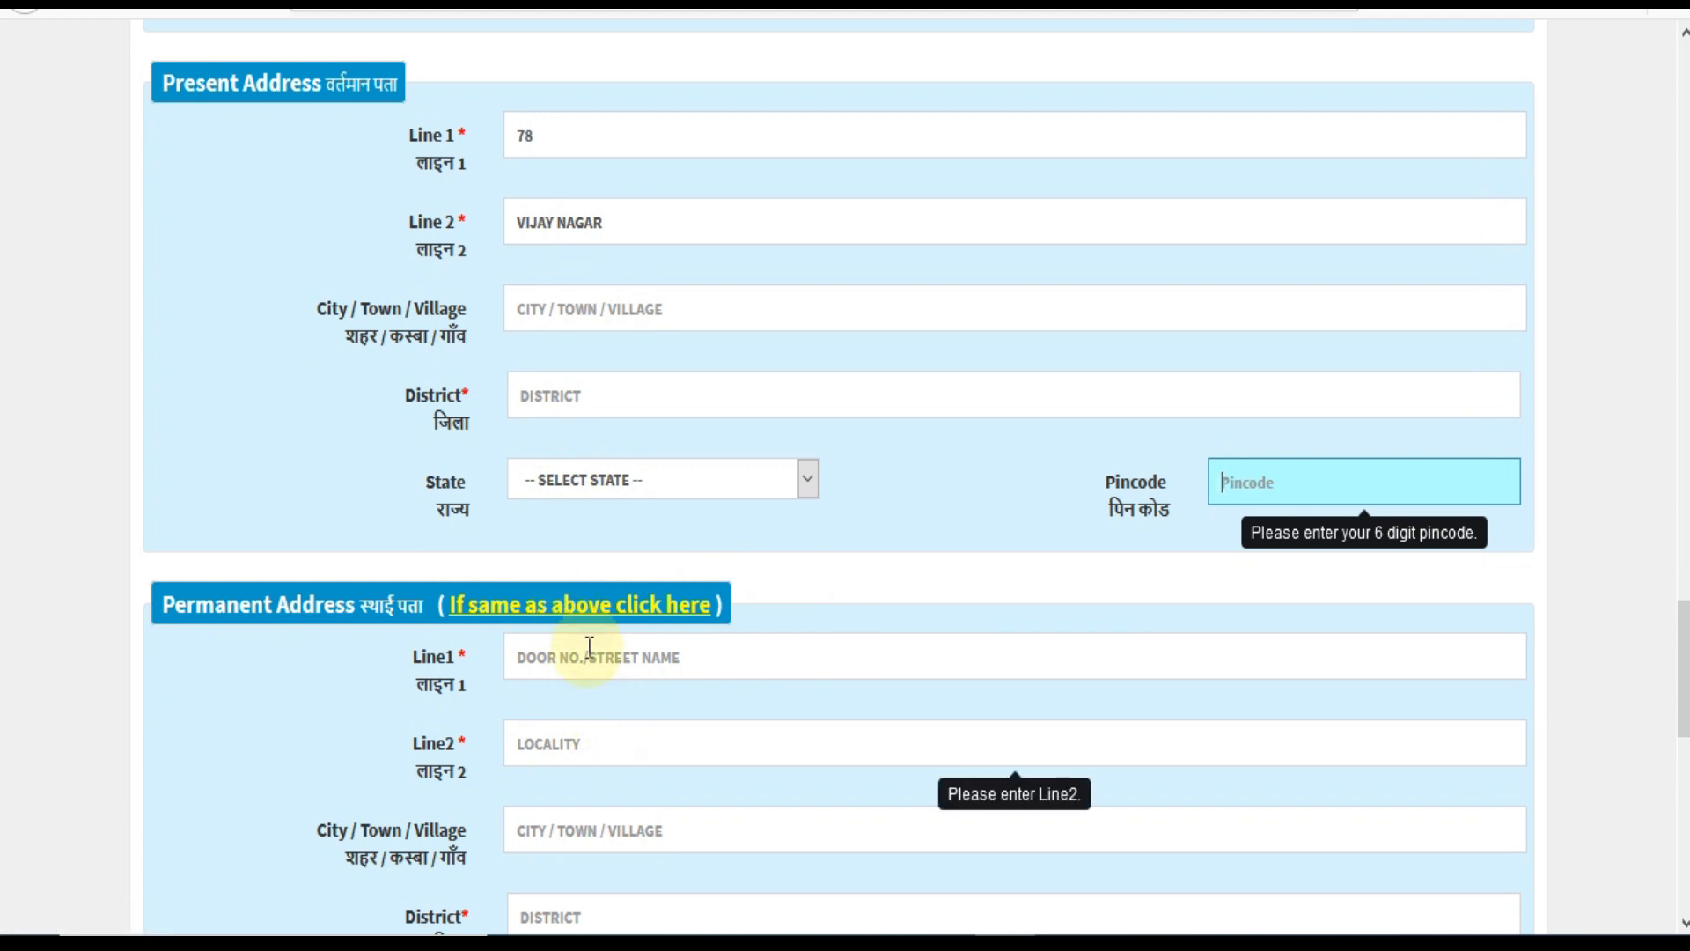
Fill in the district, state Rajasthan and pincode, then copy it to the permanent address.
click(573, 396)
text(ALWAR)
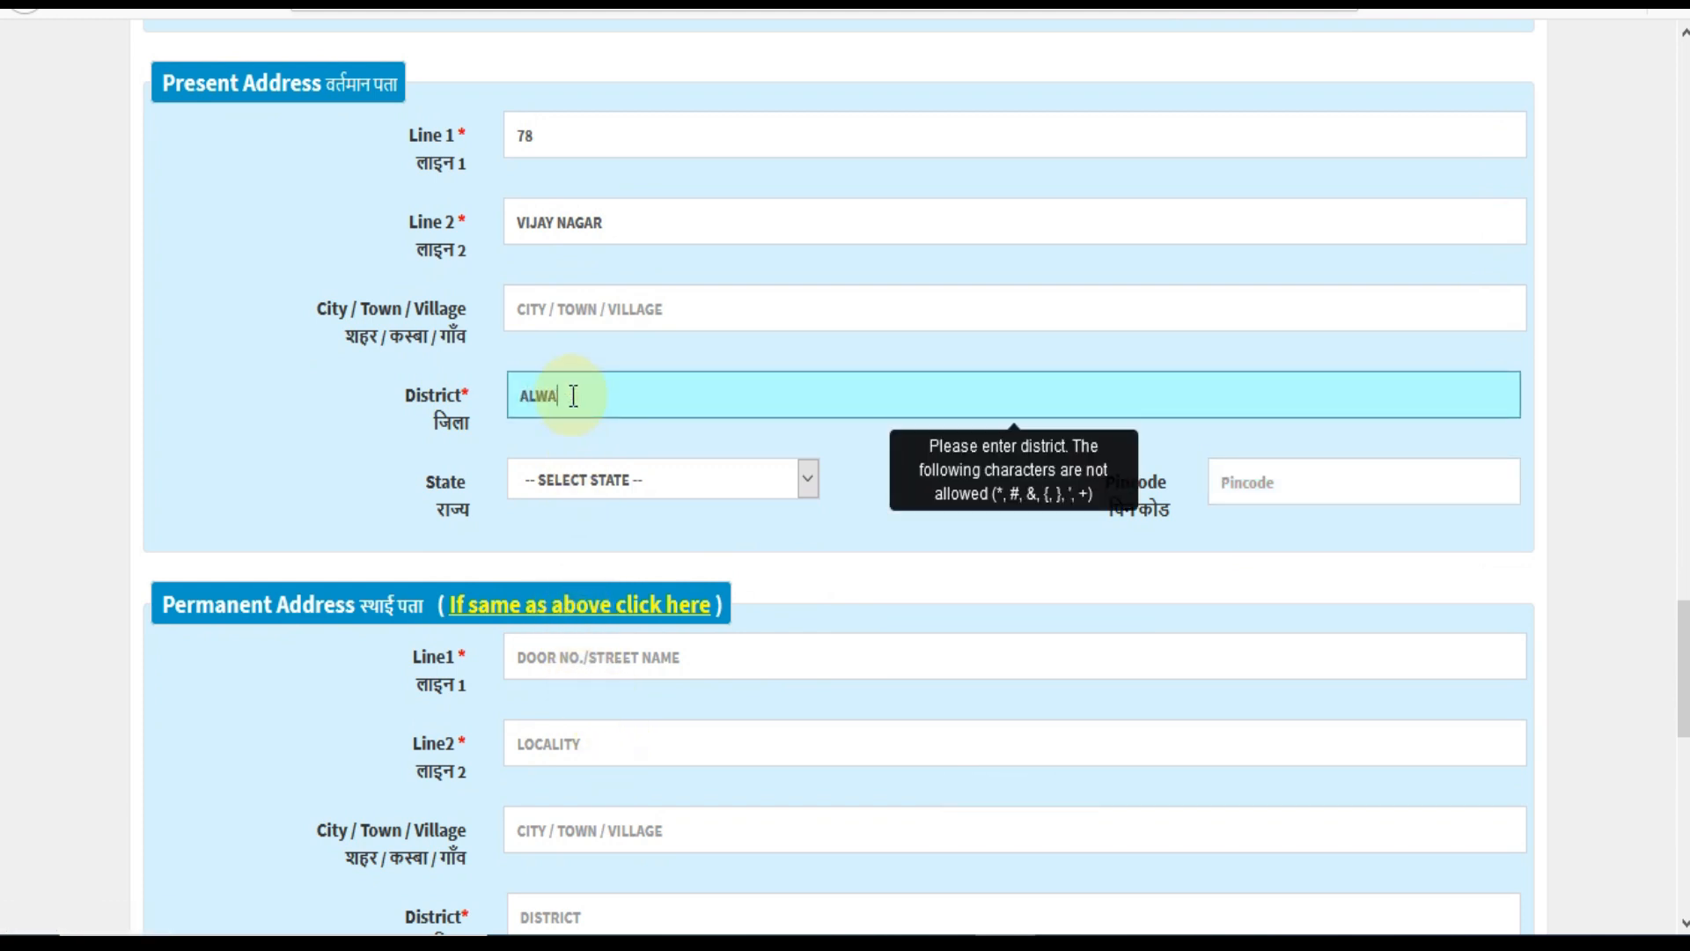
key(Tab)
key(r)
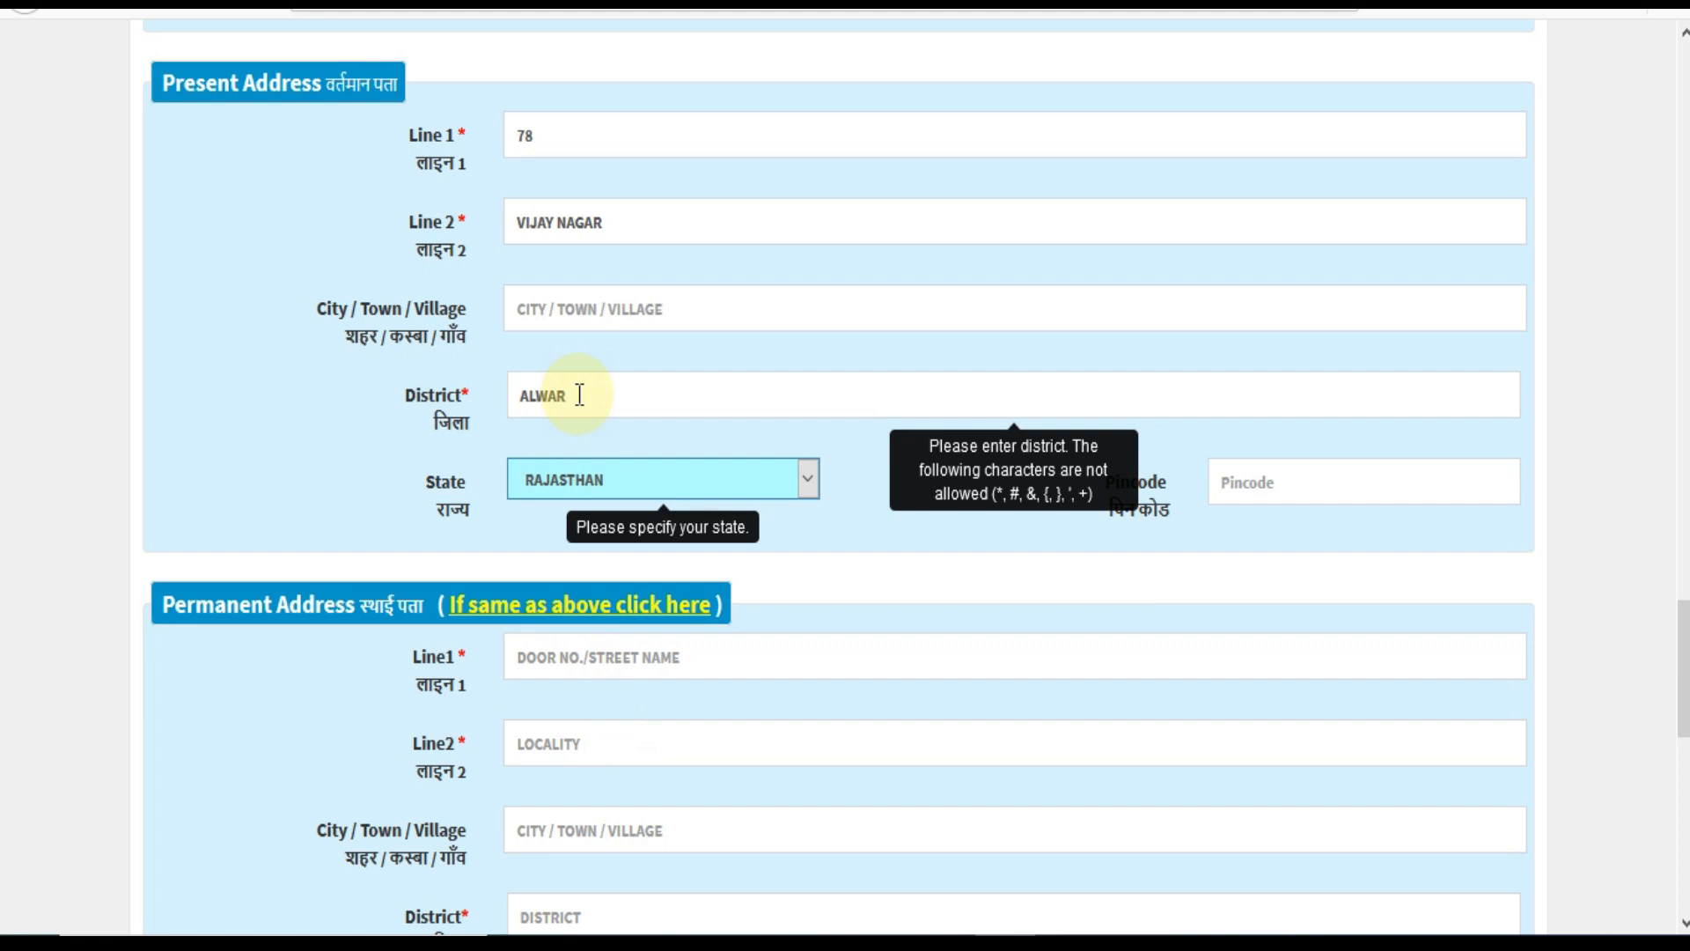
click(1259, 486)
text(3010)
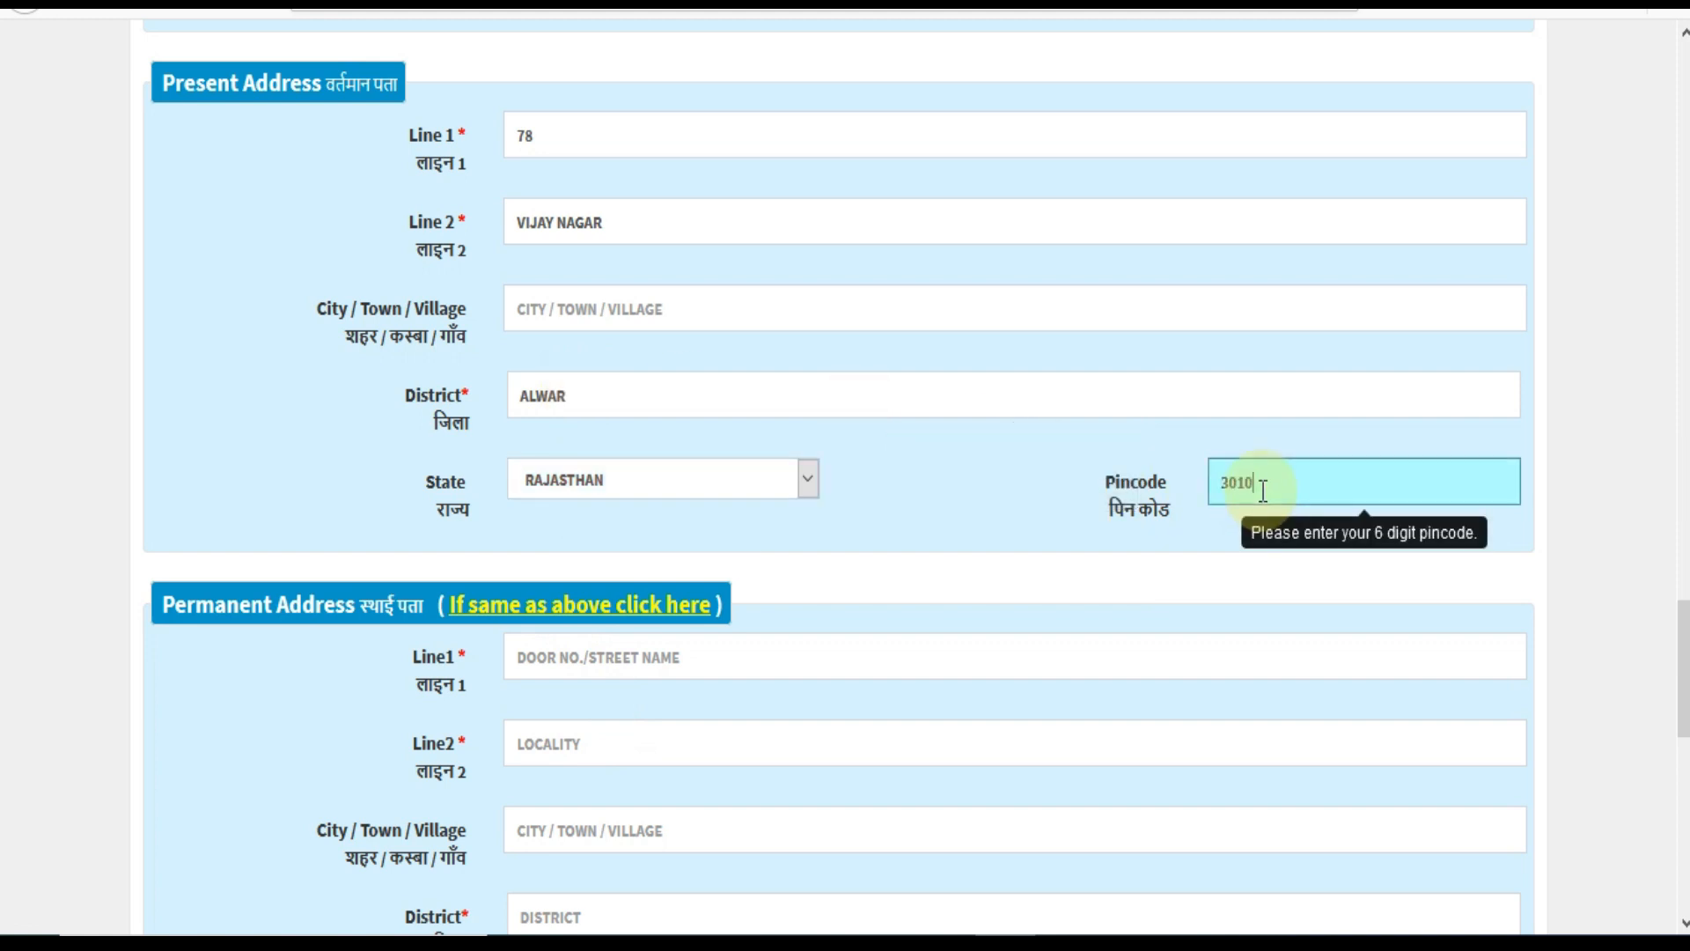
text(01)
click(556, 607)
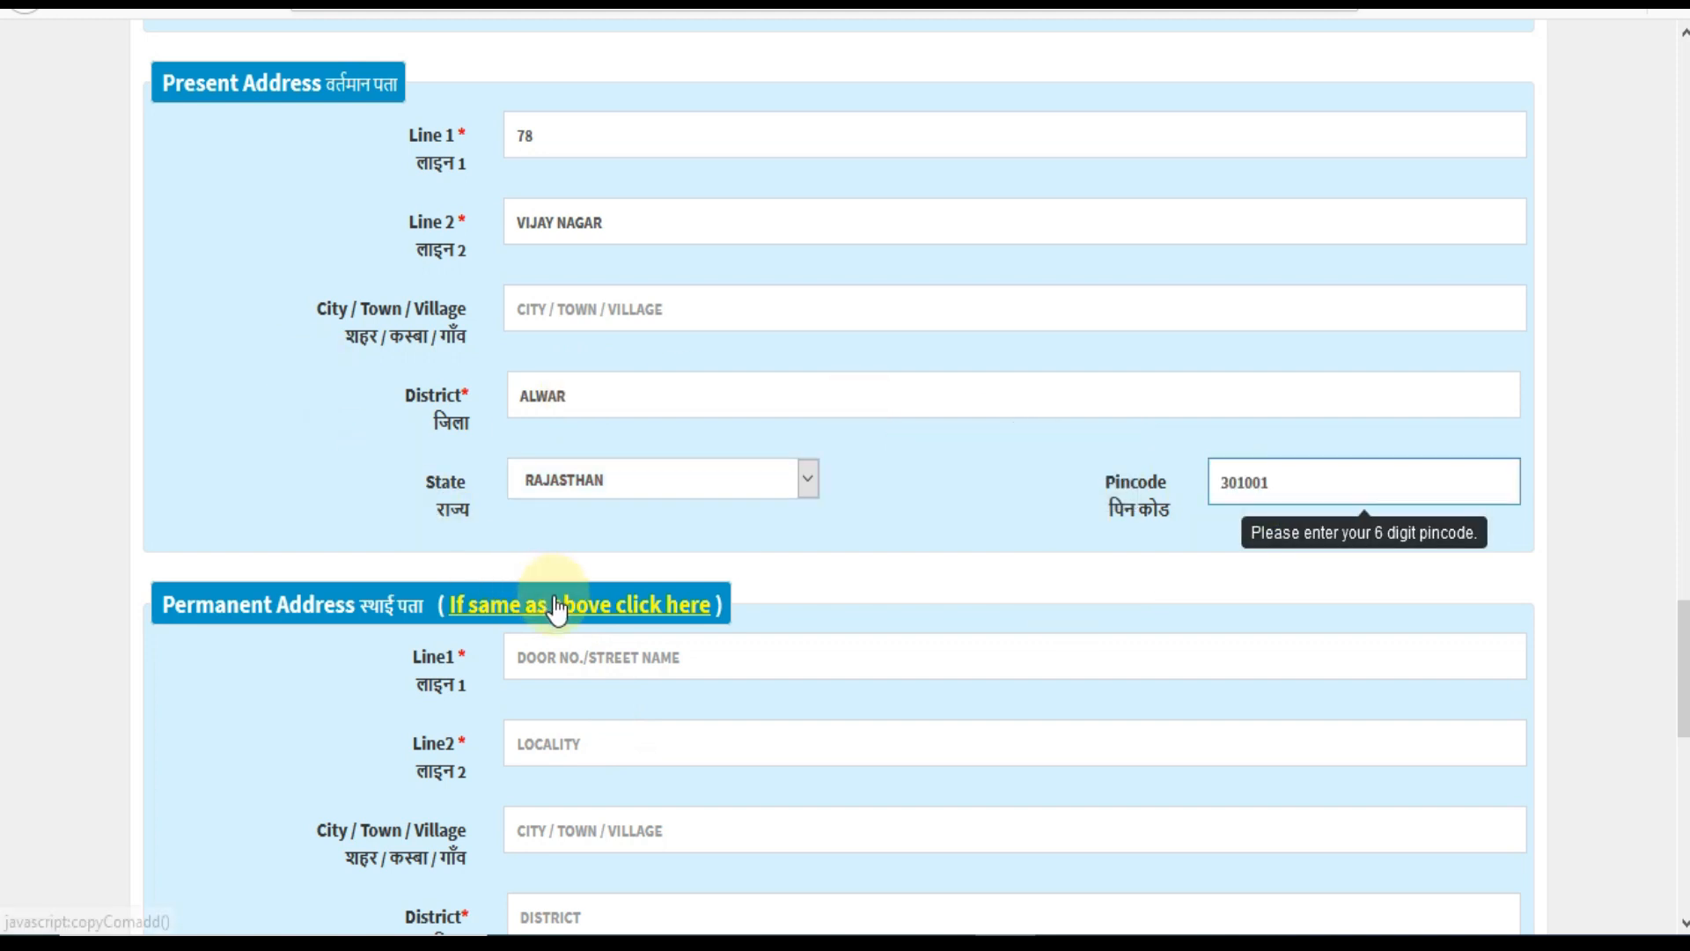
click(556, 608)
Set the Place of filling form to ALWAR.
scroll(556, 608, down, 8)
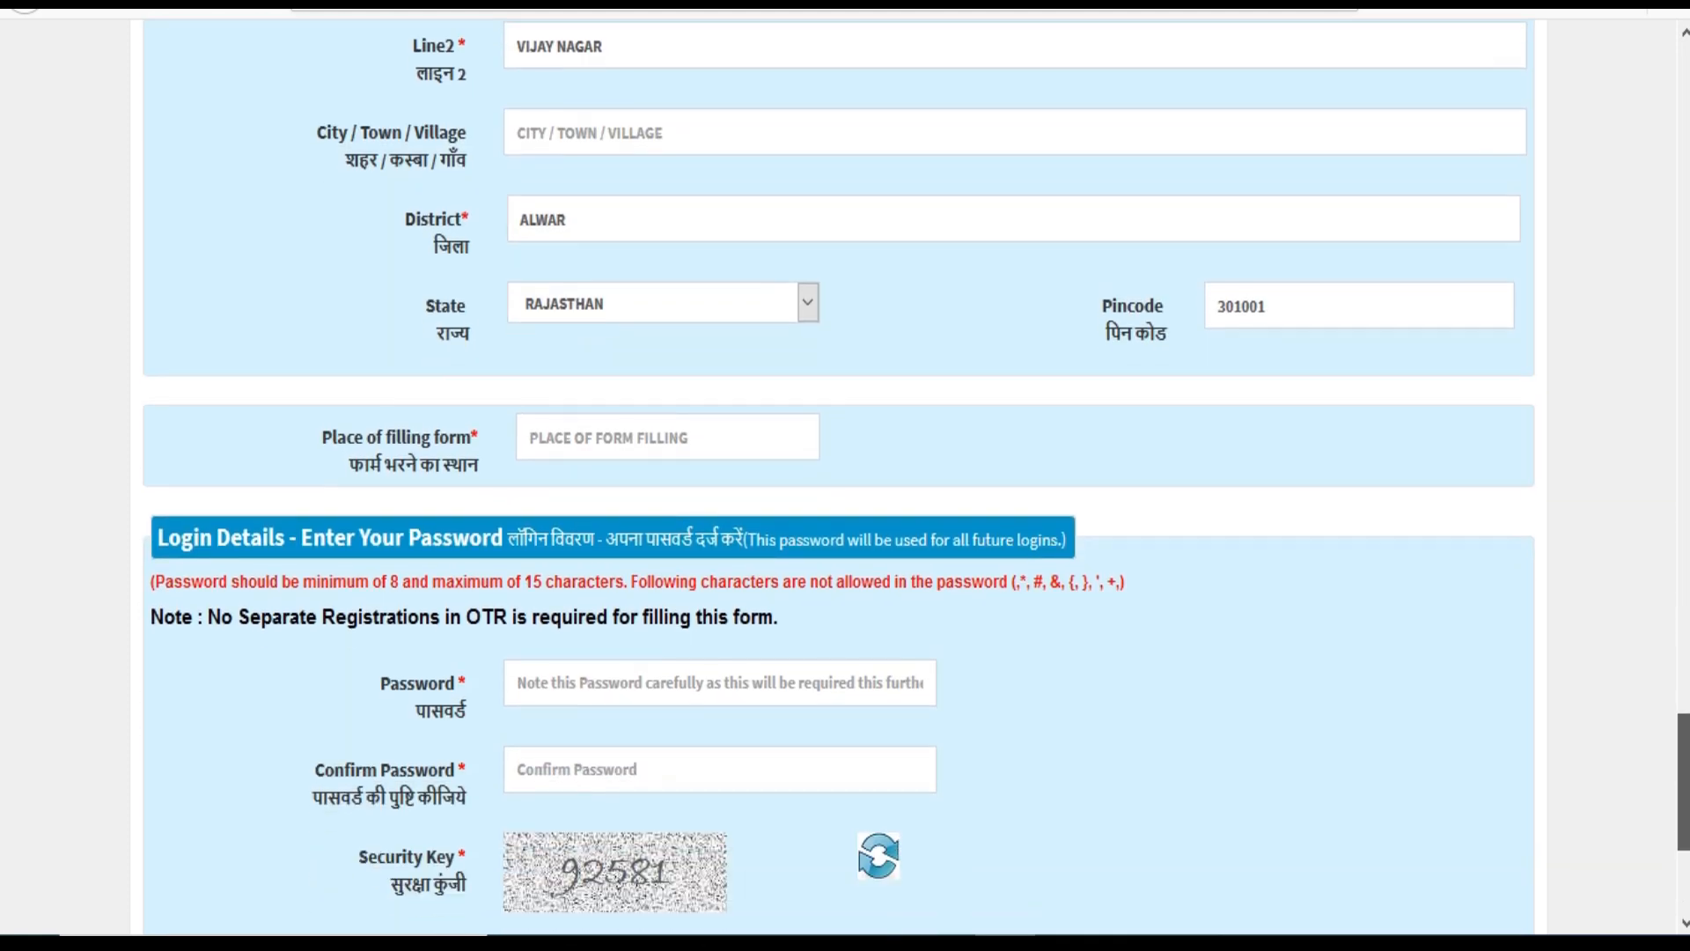
scroll(775, 541, down, 2)
click(583, 233)
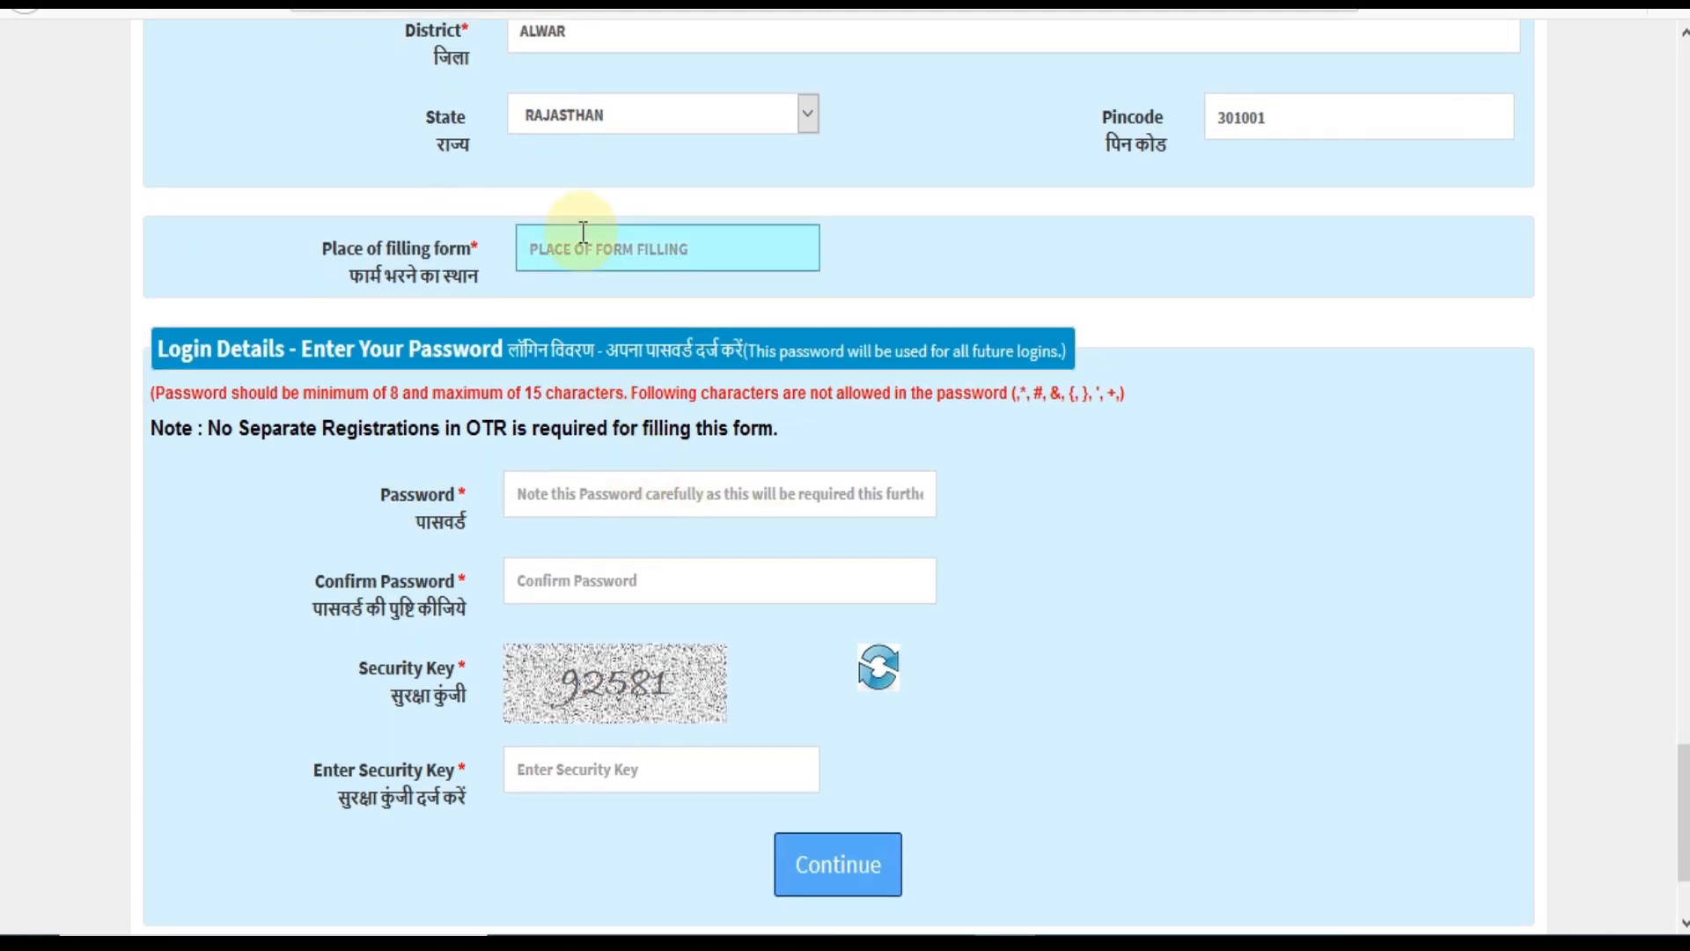
text(ALWAR)
scroll(616, 283, down, 2)
Review the password rules: minimum and maximum length and disallowed characters.
click(598, 341)
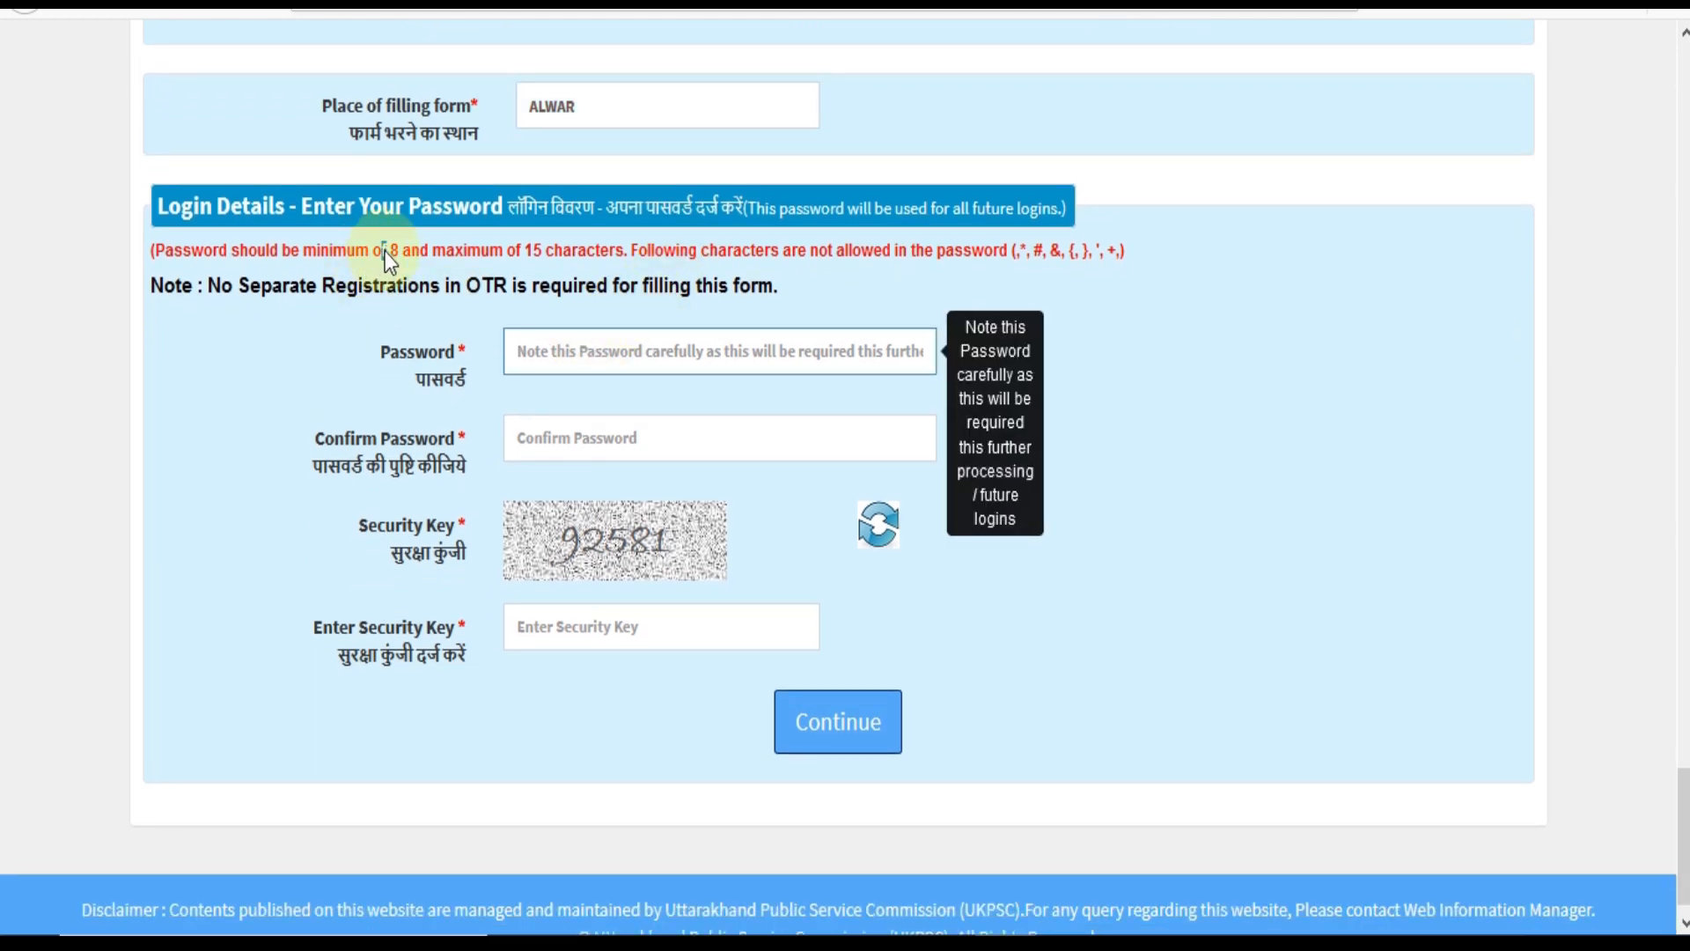
drag(384, 251, 399, 251)
click(505, 251)
click(615, 245)
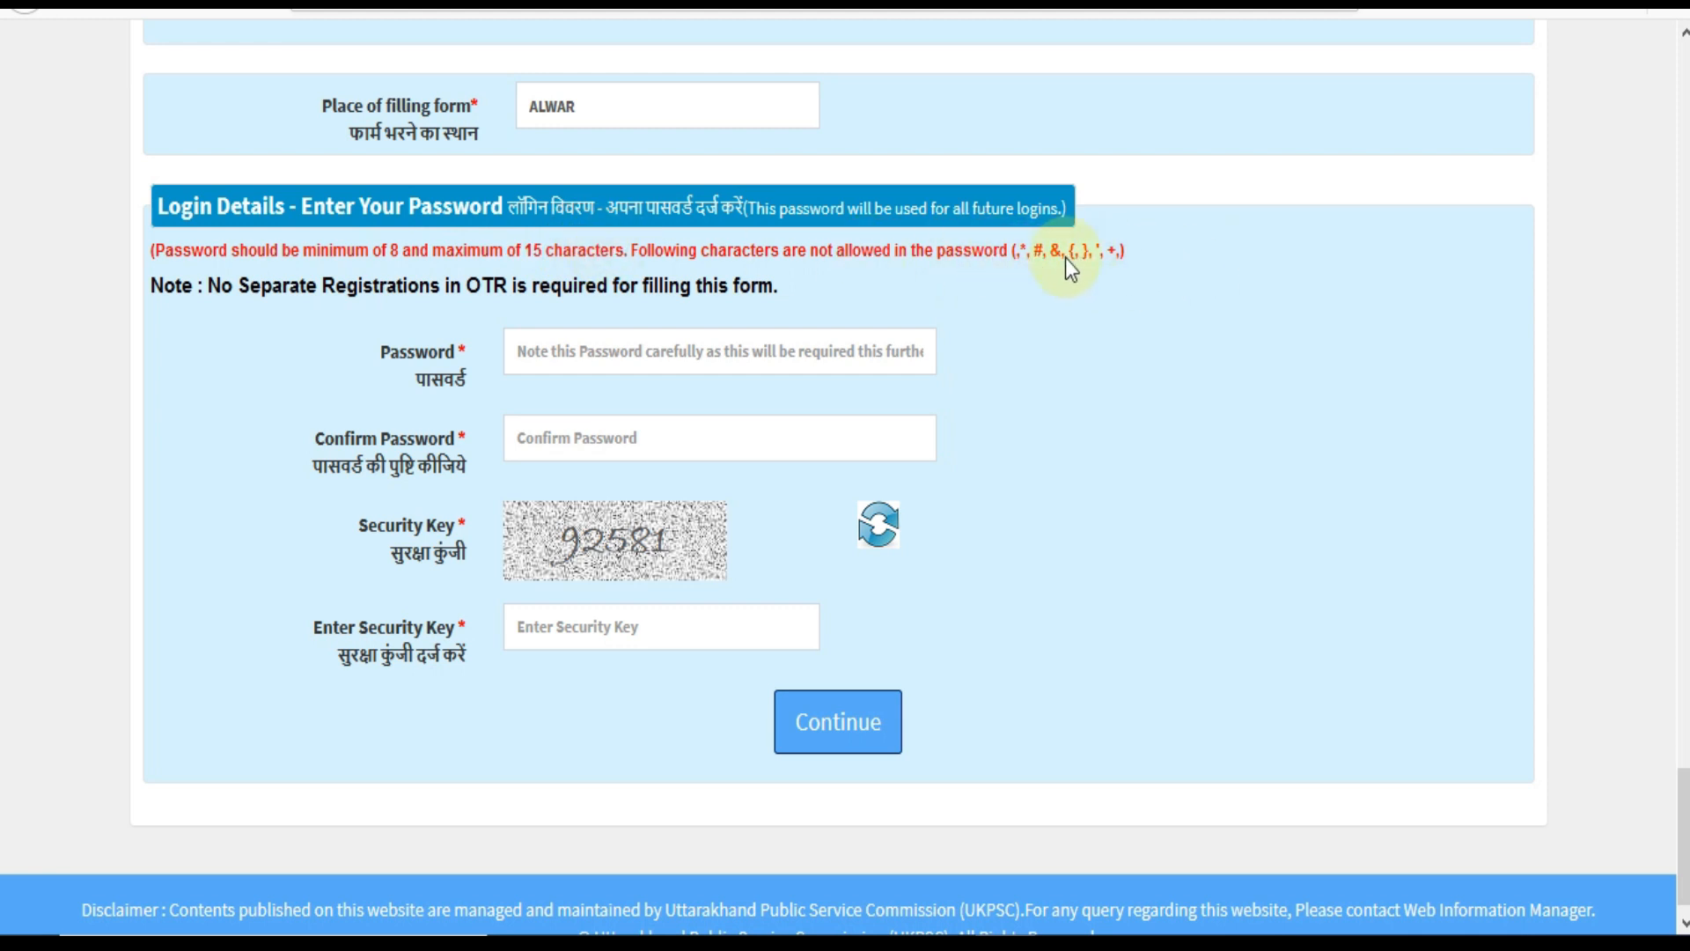
Set and confirm the login password, enter the security key, and submit the form.
click(541, 354)
key(Caps_Lock)
text(•••)
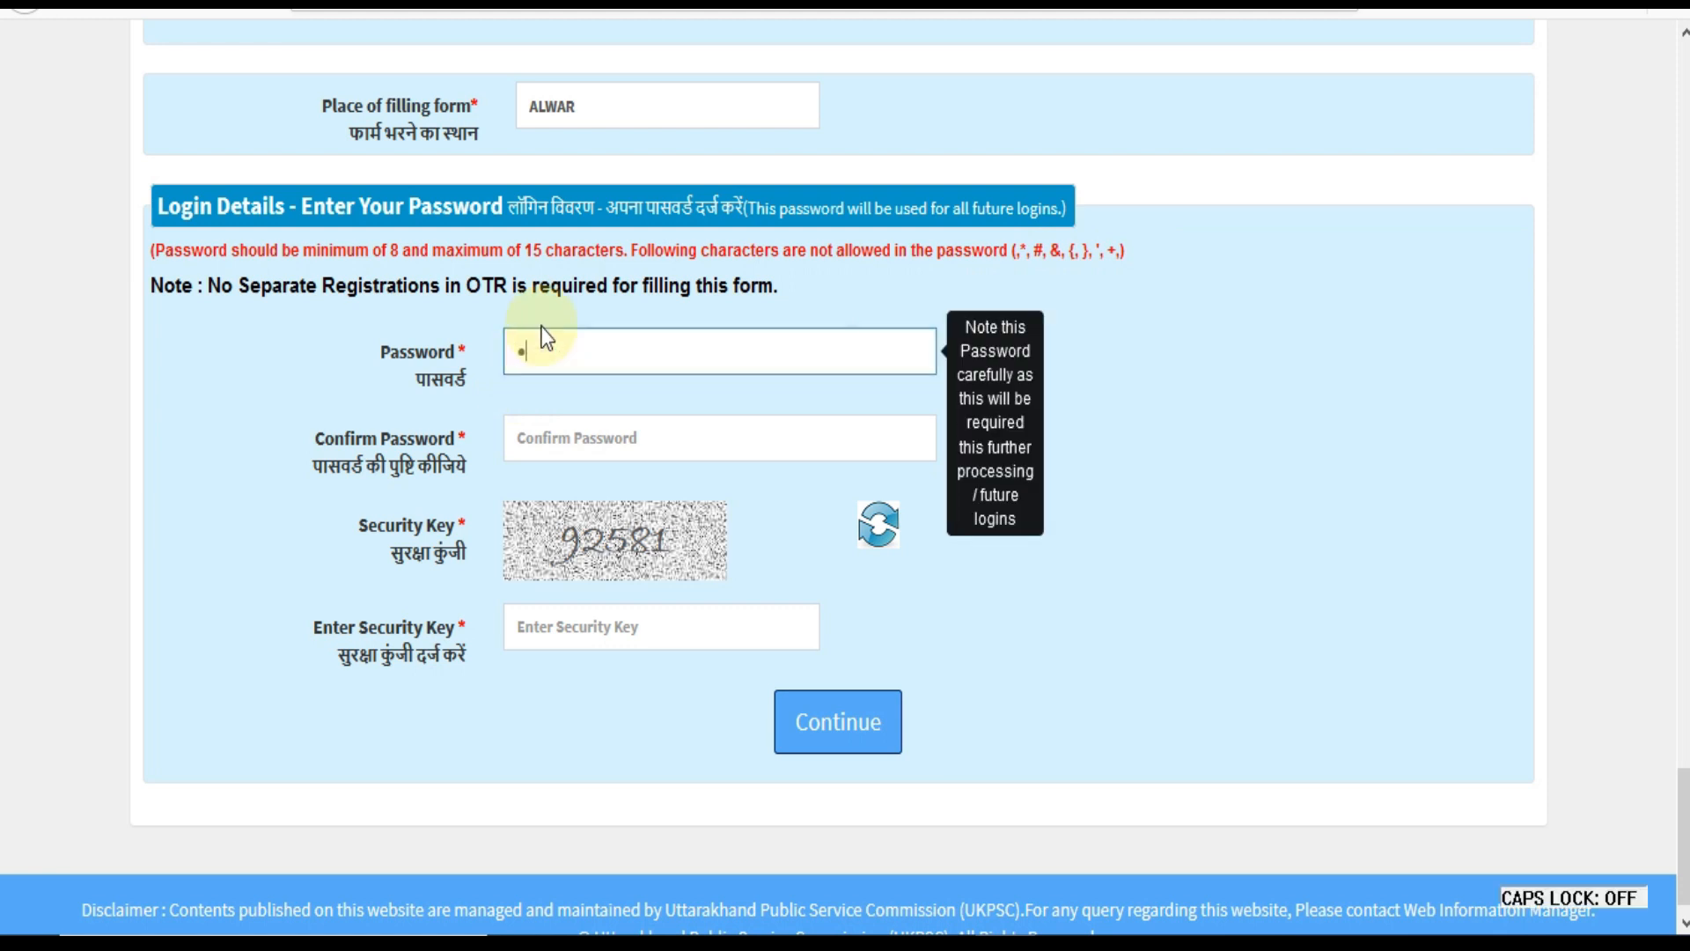
text(•••••••)
click(570, 437)
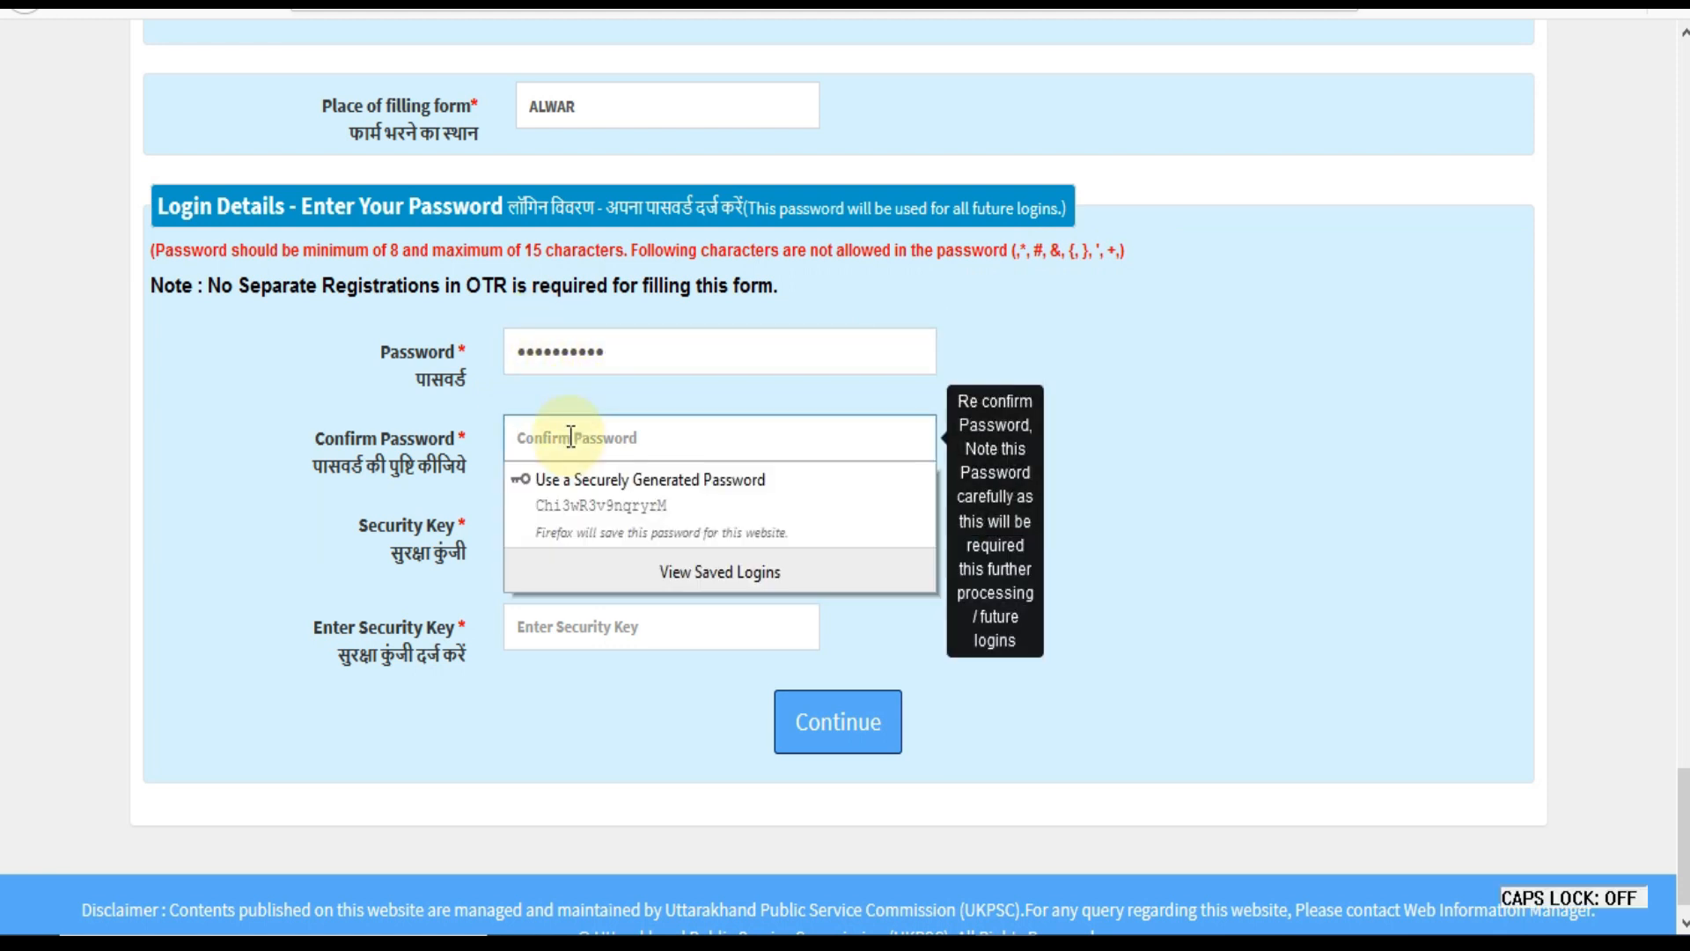
text(••••••••••)
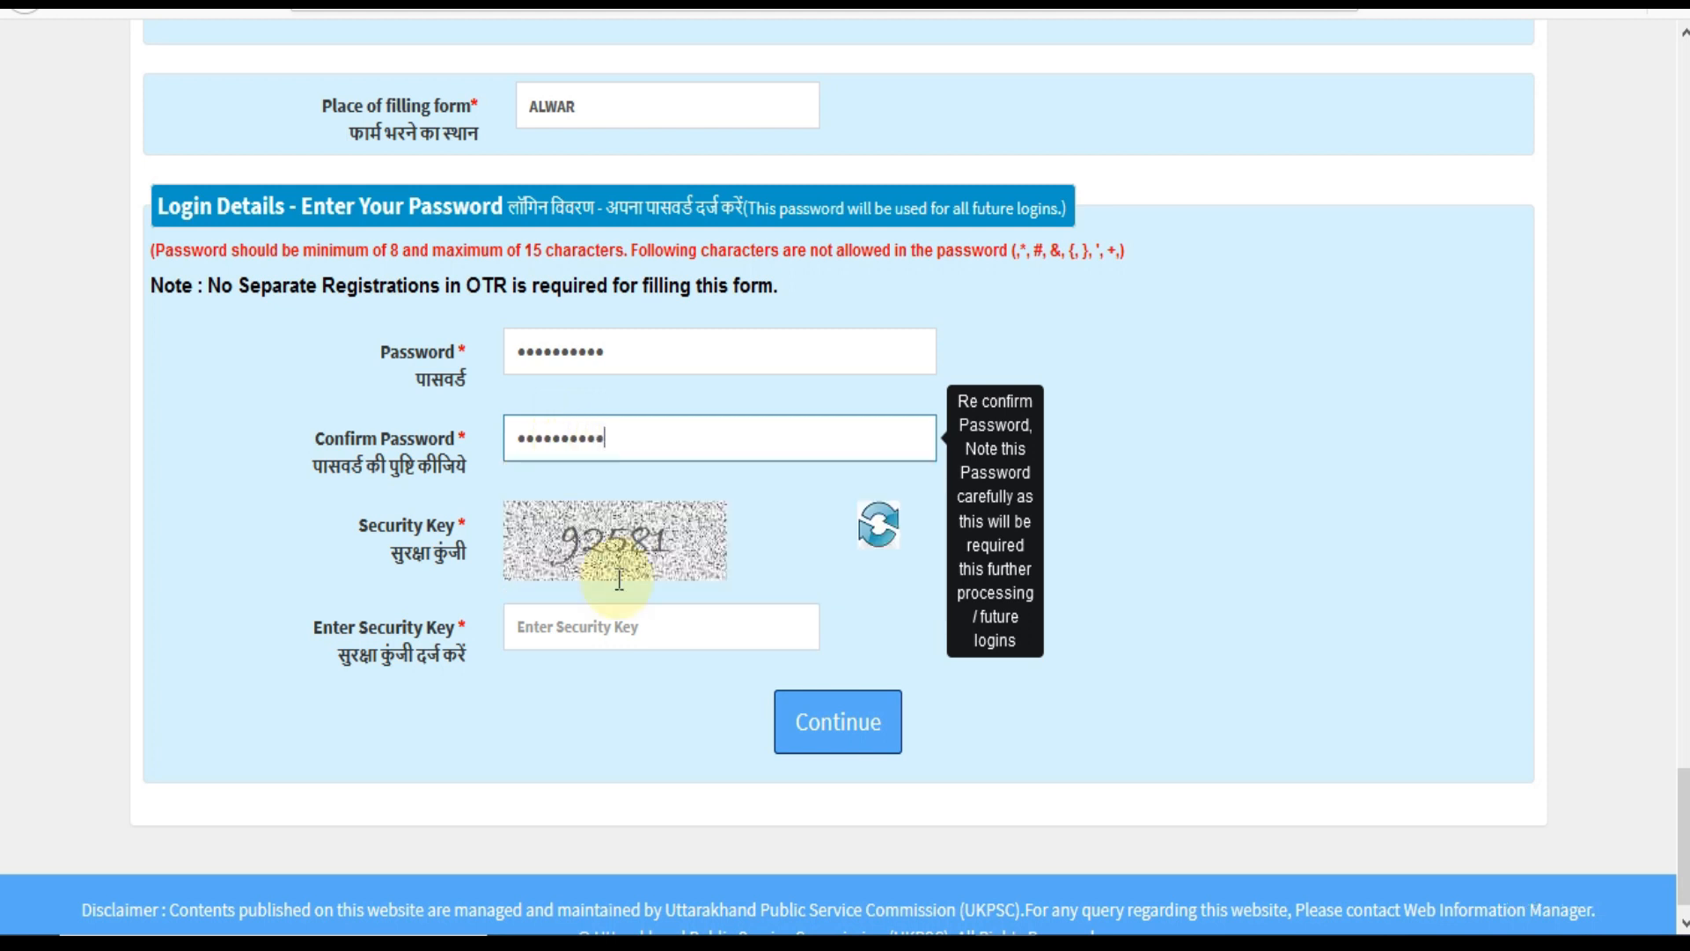
click(635, 612)
text(92581)
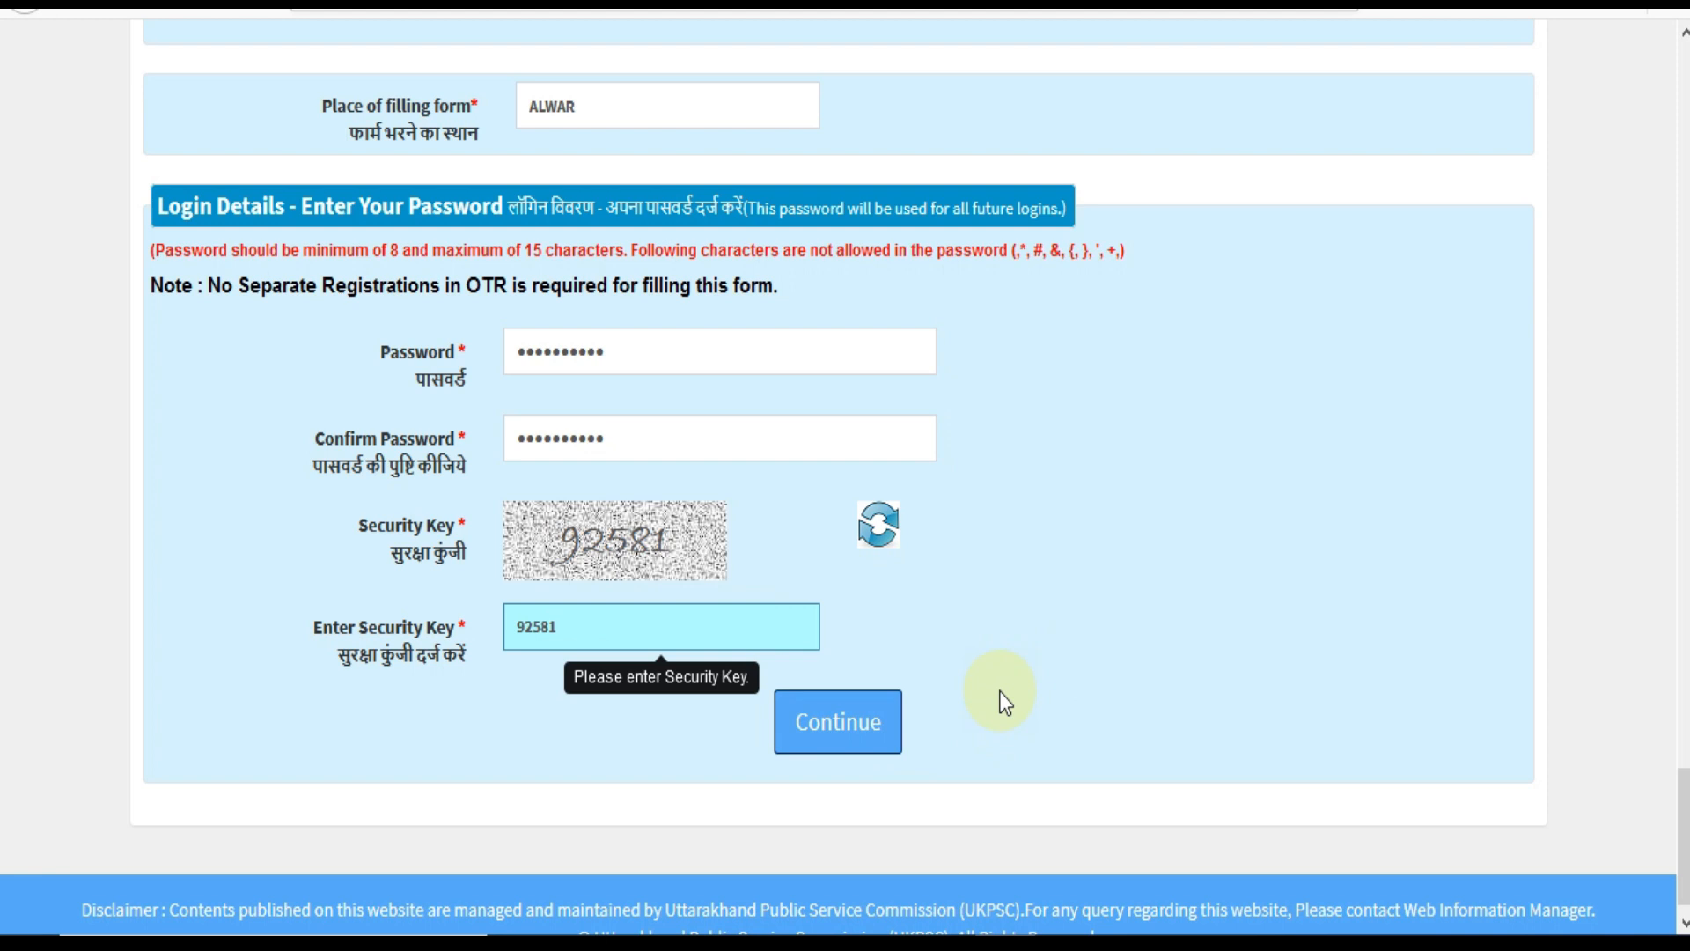
key(Return)
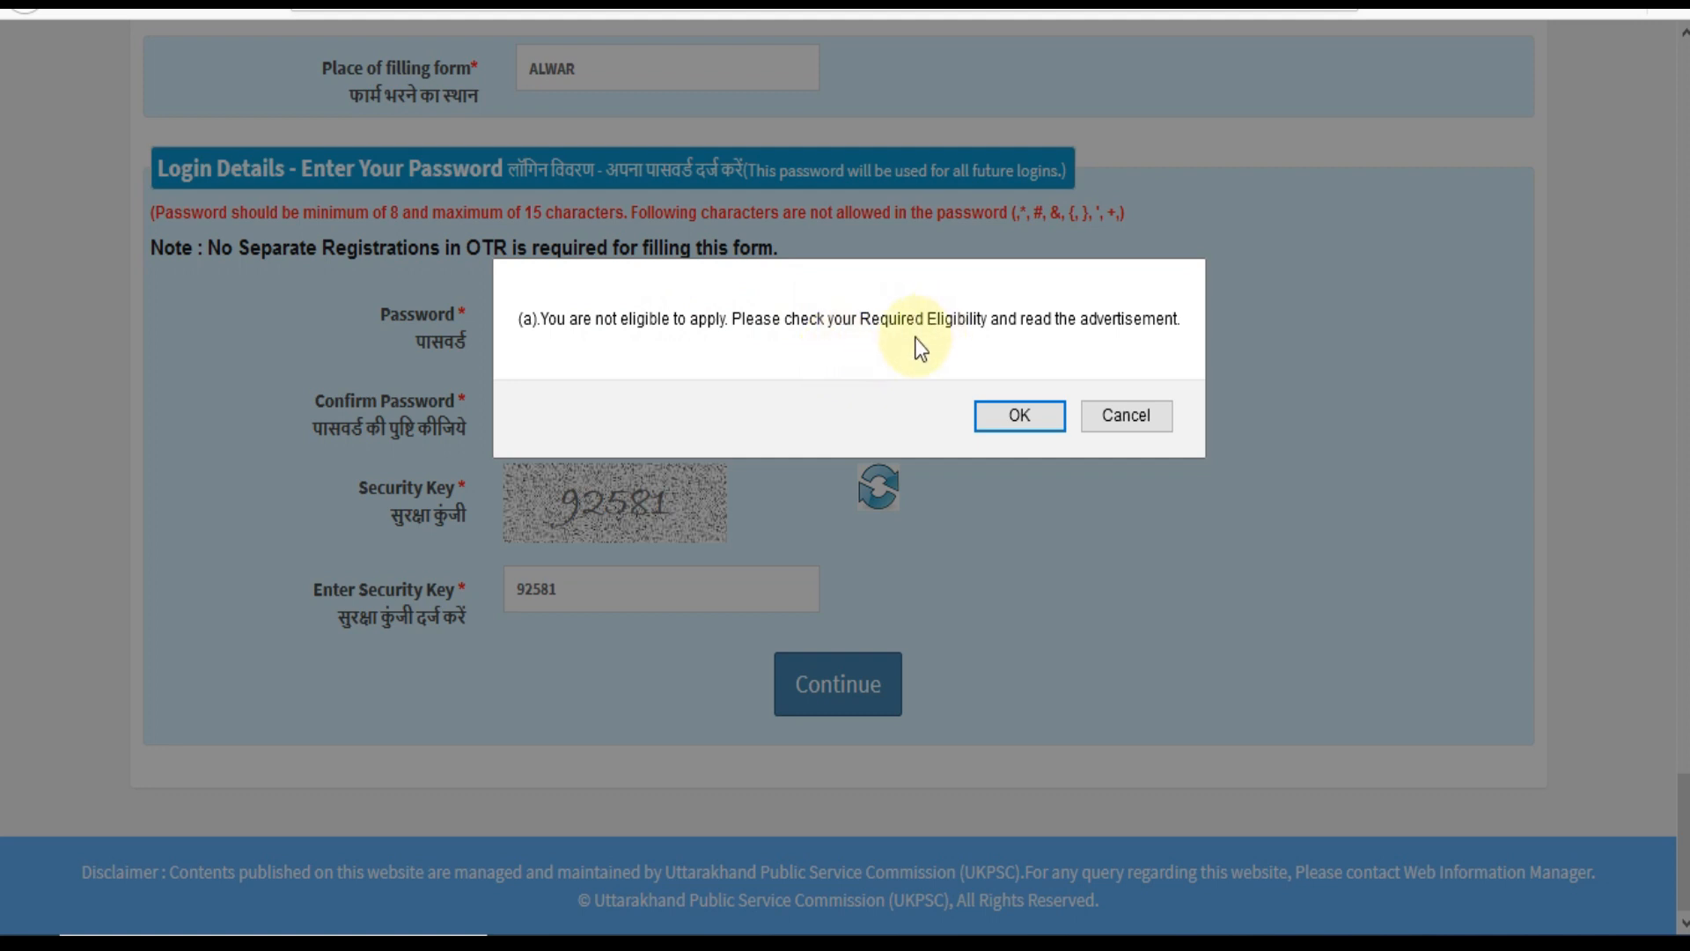
Dismiss the not-eligible alert and answer Yes to question 3 on Uttarakhand schooling.
click(1006, 419)
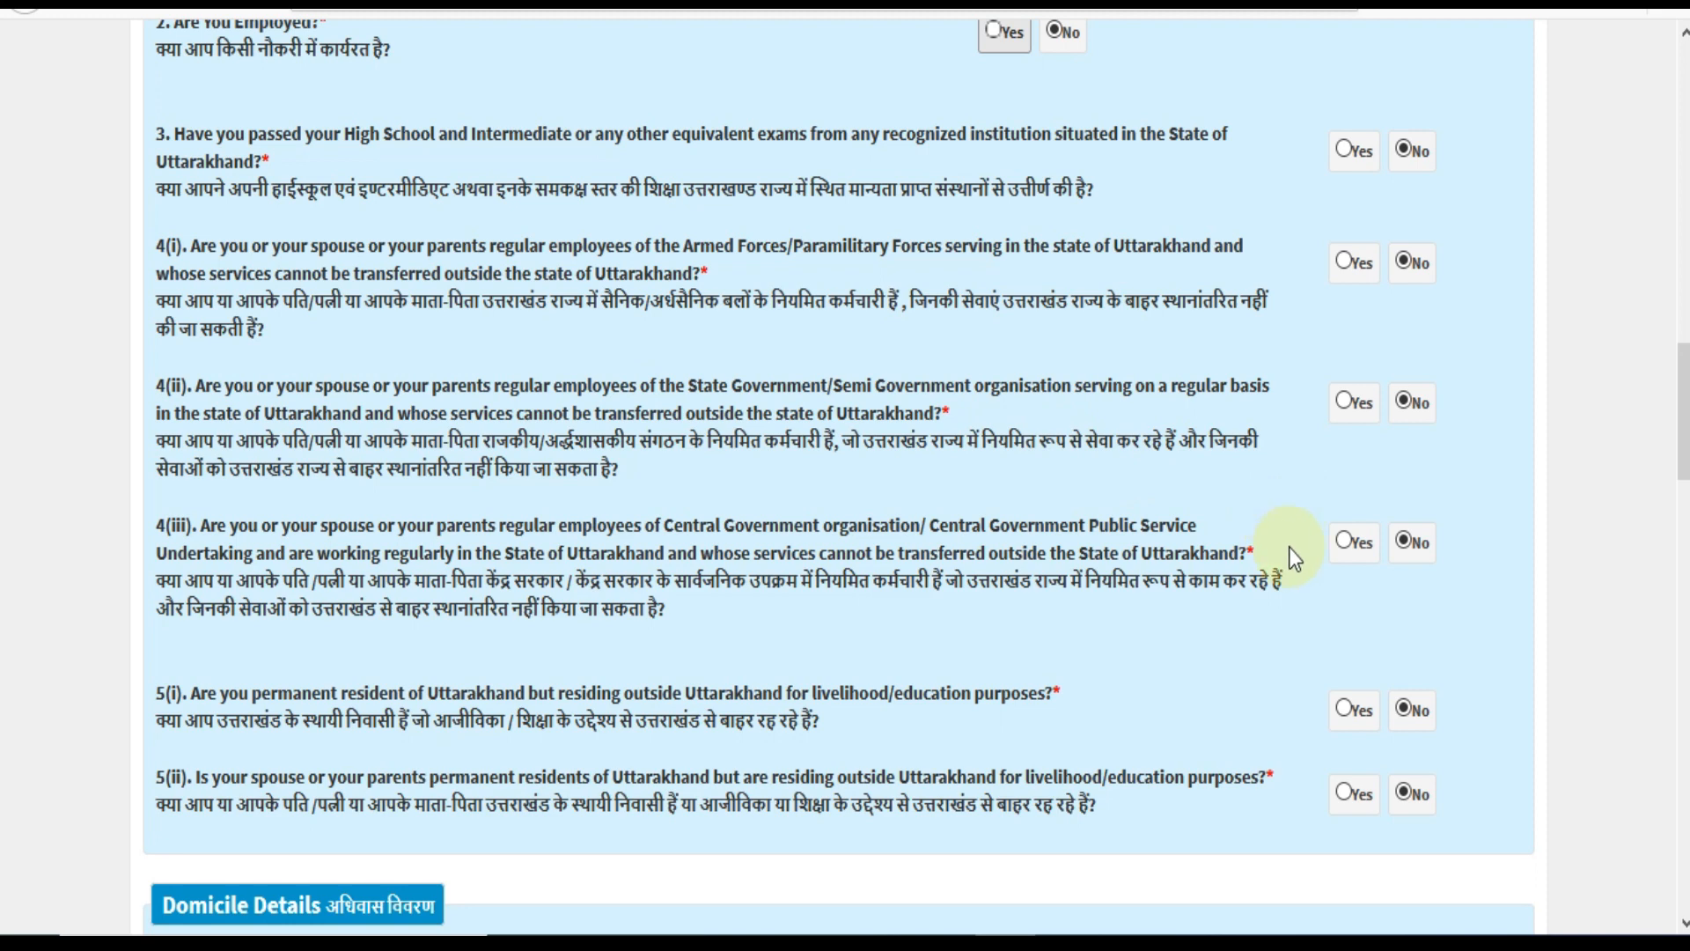
scroll(1285, 547, up, 2)
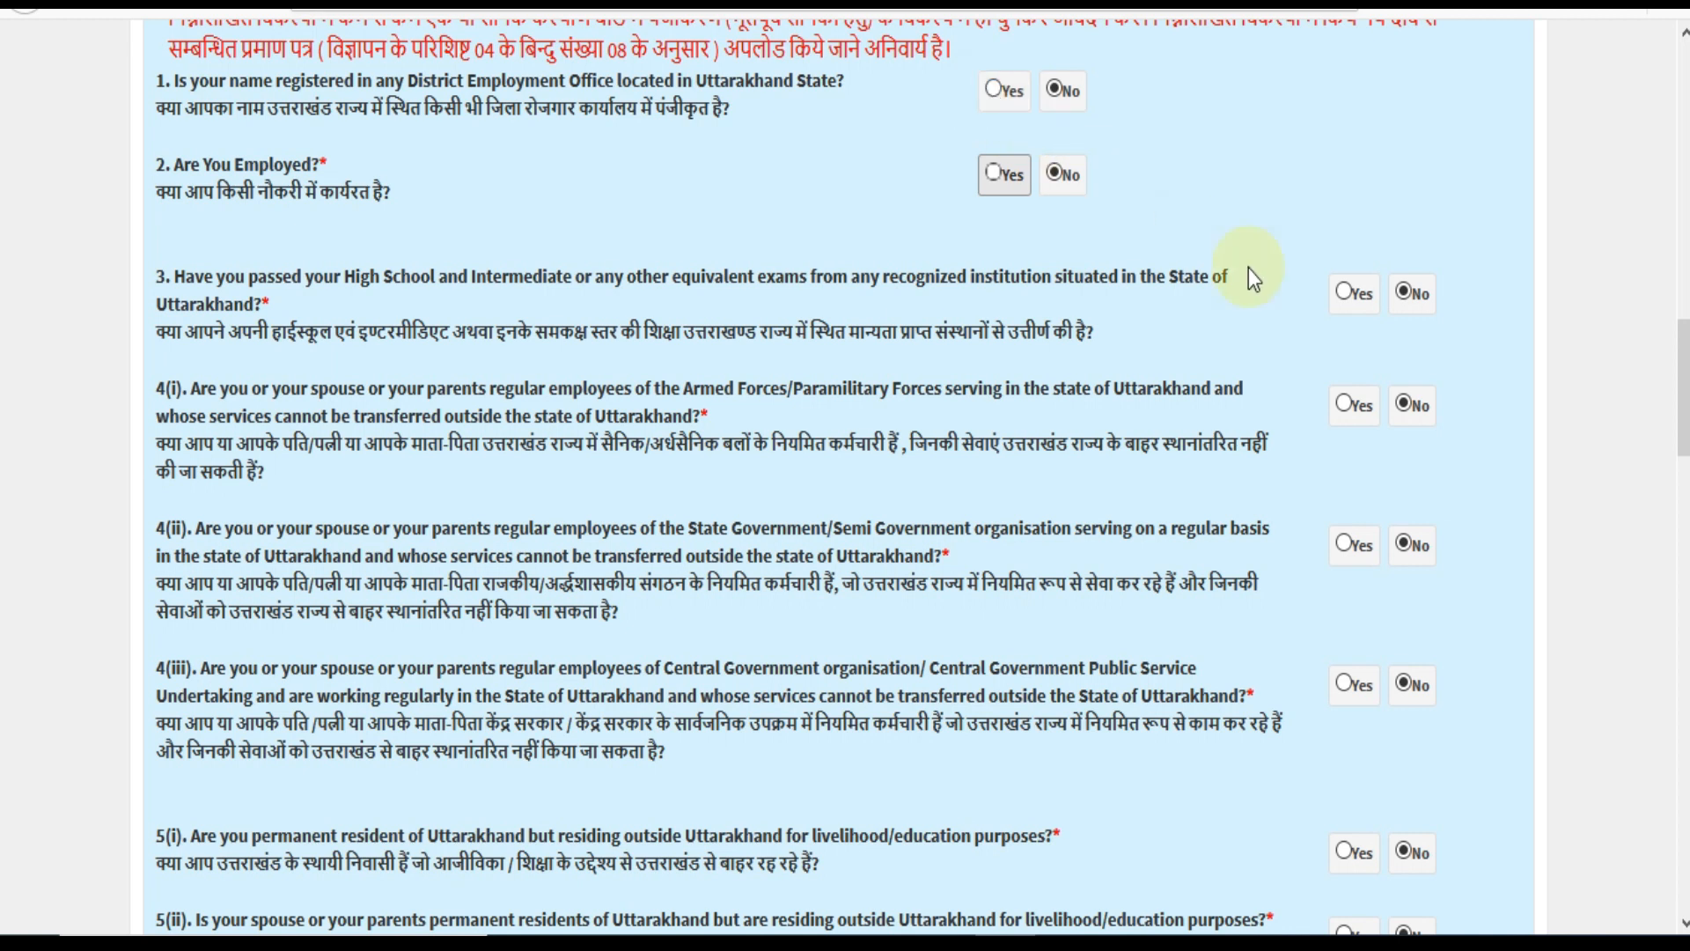
click(1347, 294)
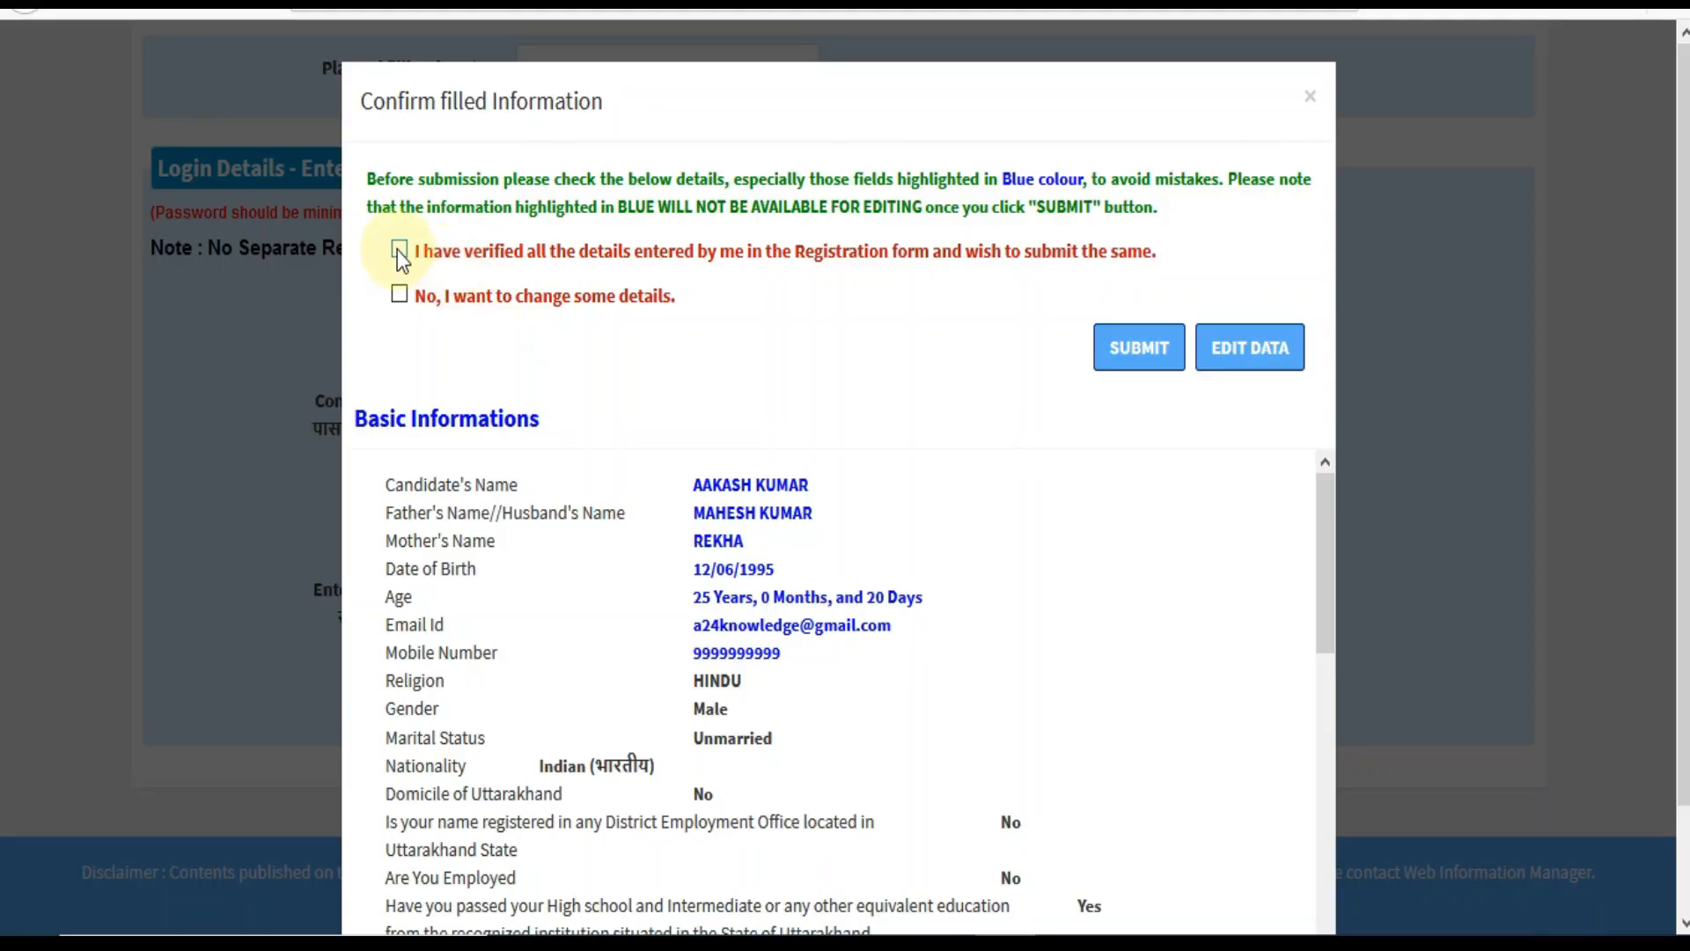
Tick 'I have verified…' and submit, then try 'No, I want to change' and EDIT DATA.
click(399, 252)
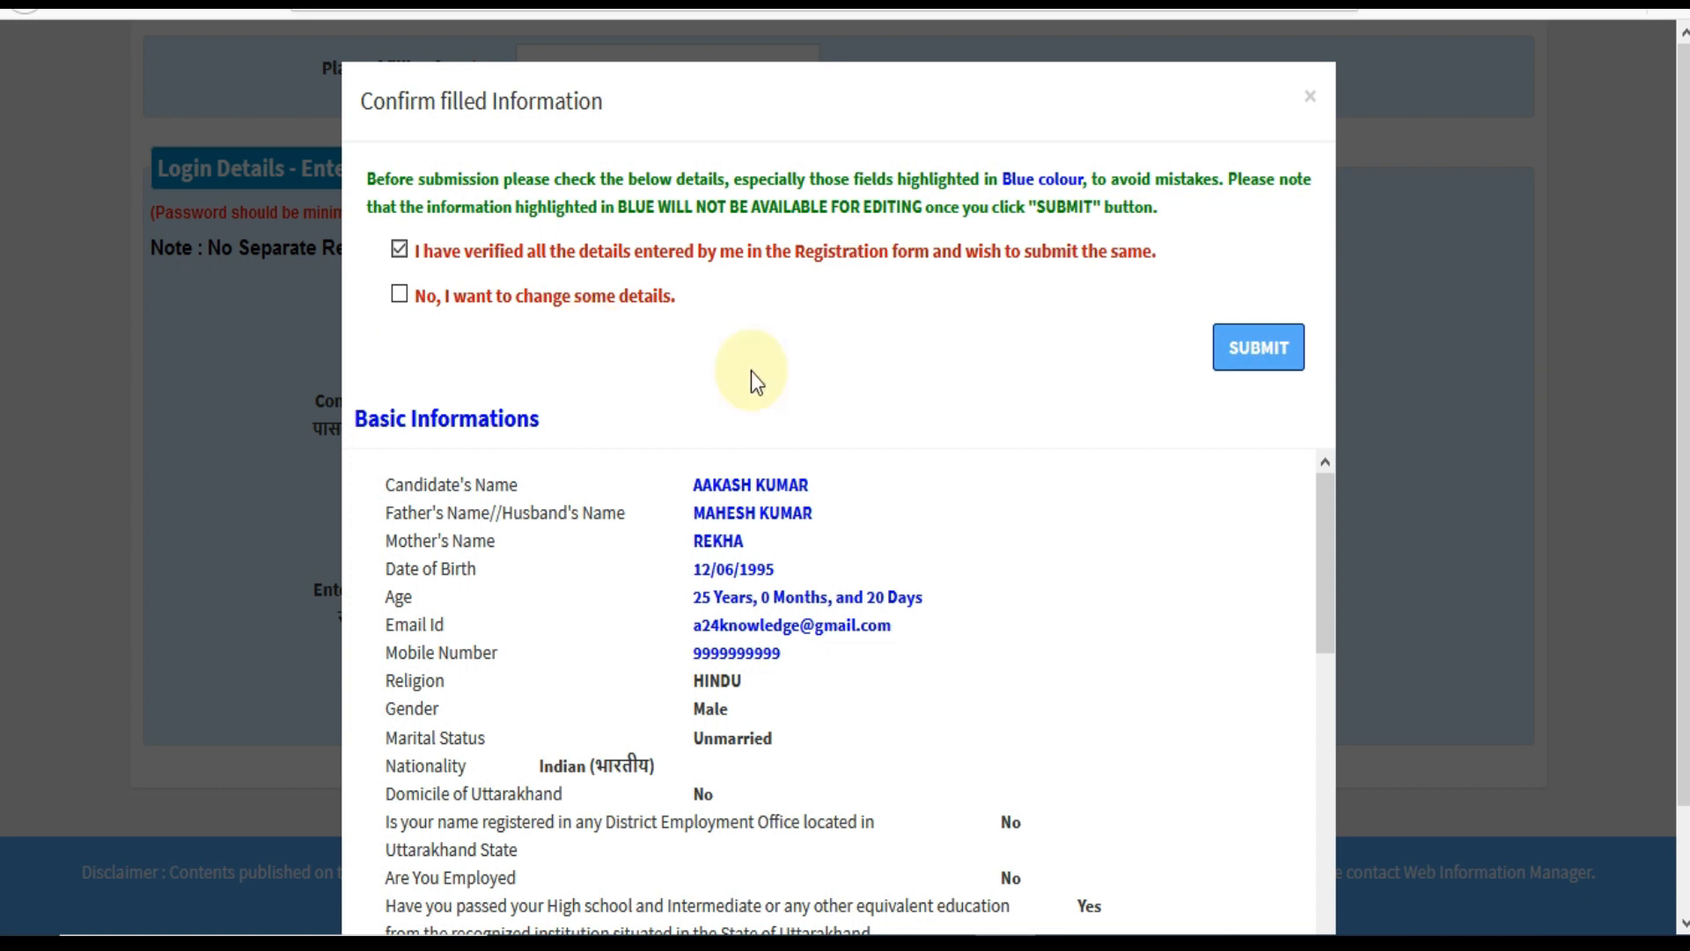
click(1292, 372)
click(401, 296)
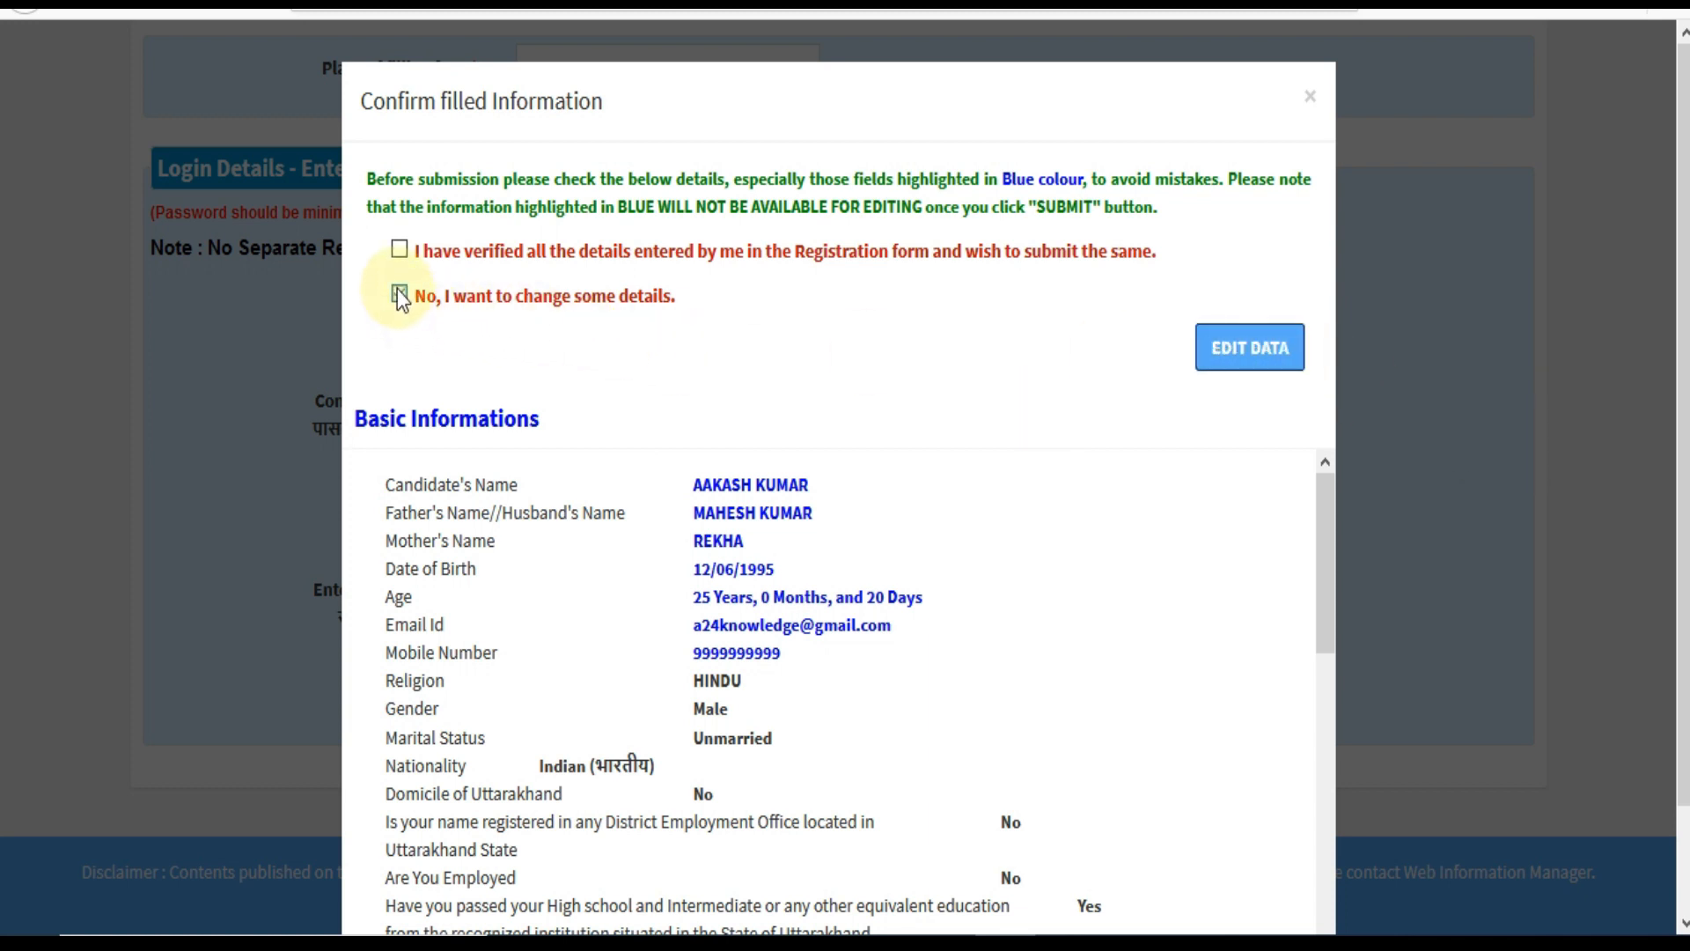
click(1230, 368)
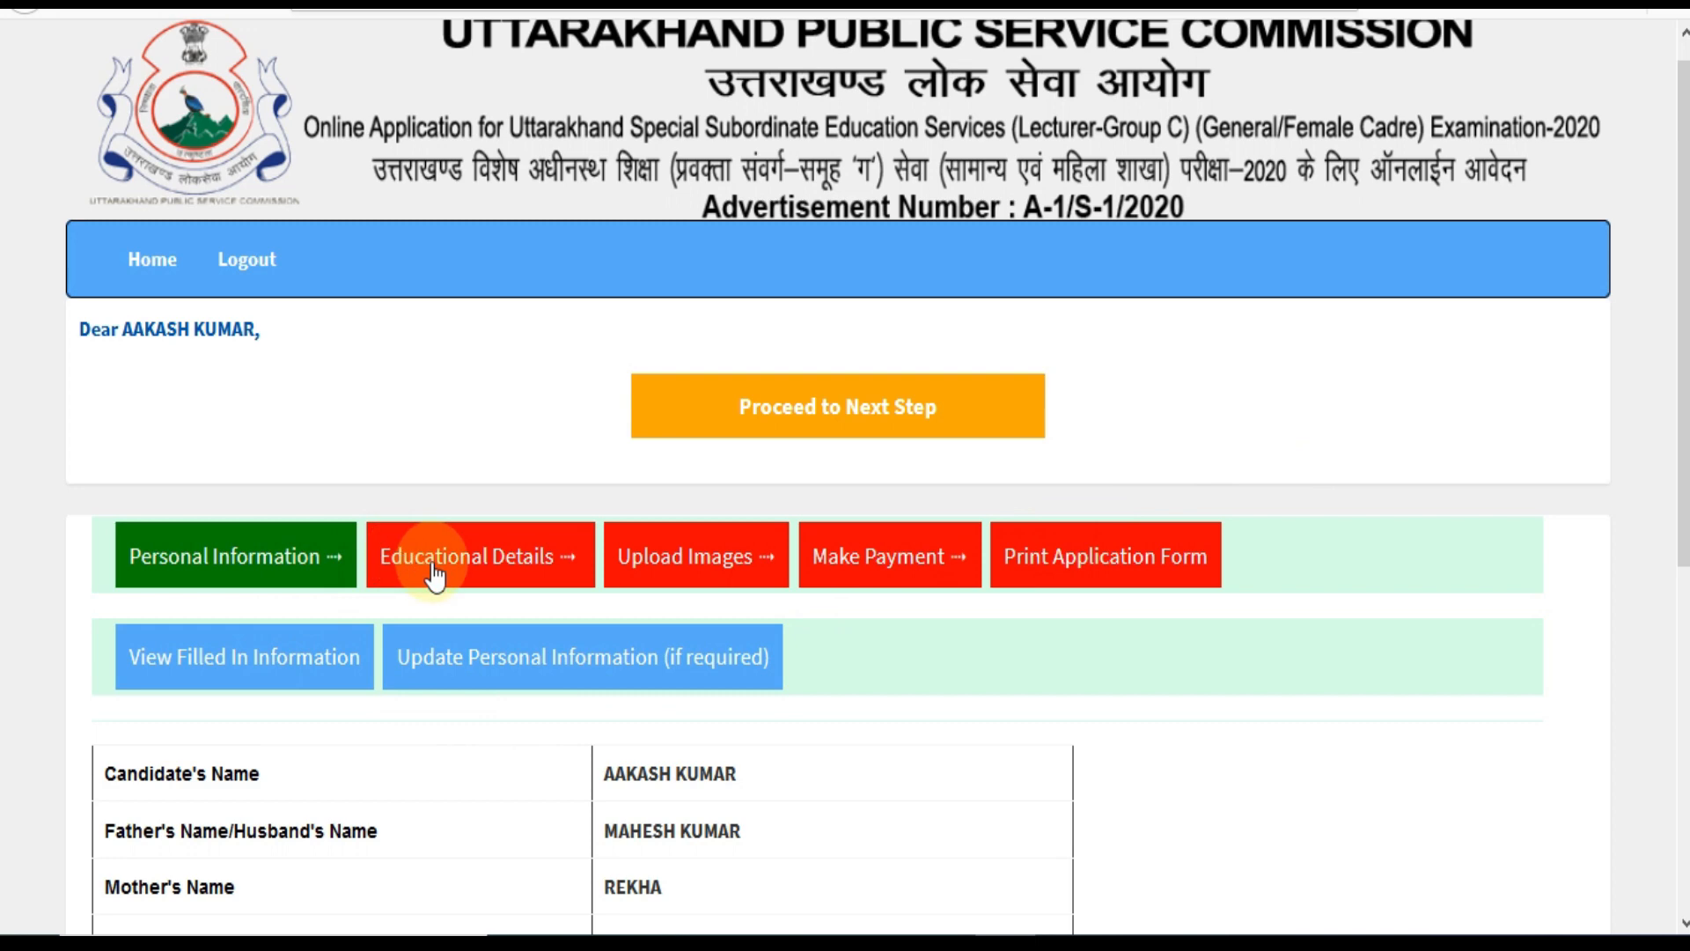
Proceed to the next application step from the candidate dashboard.
click(822, 420)
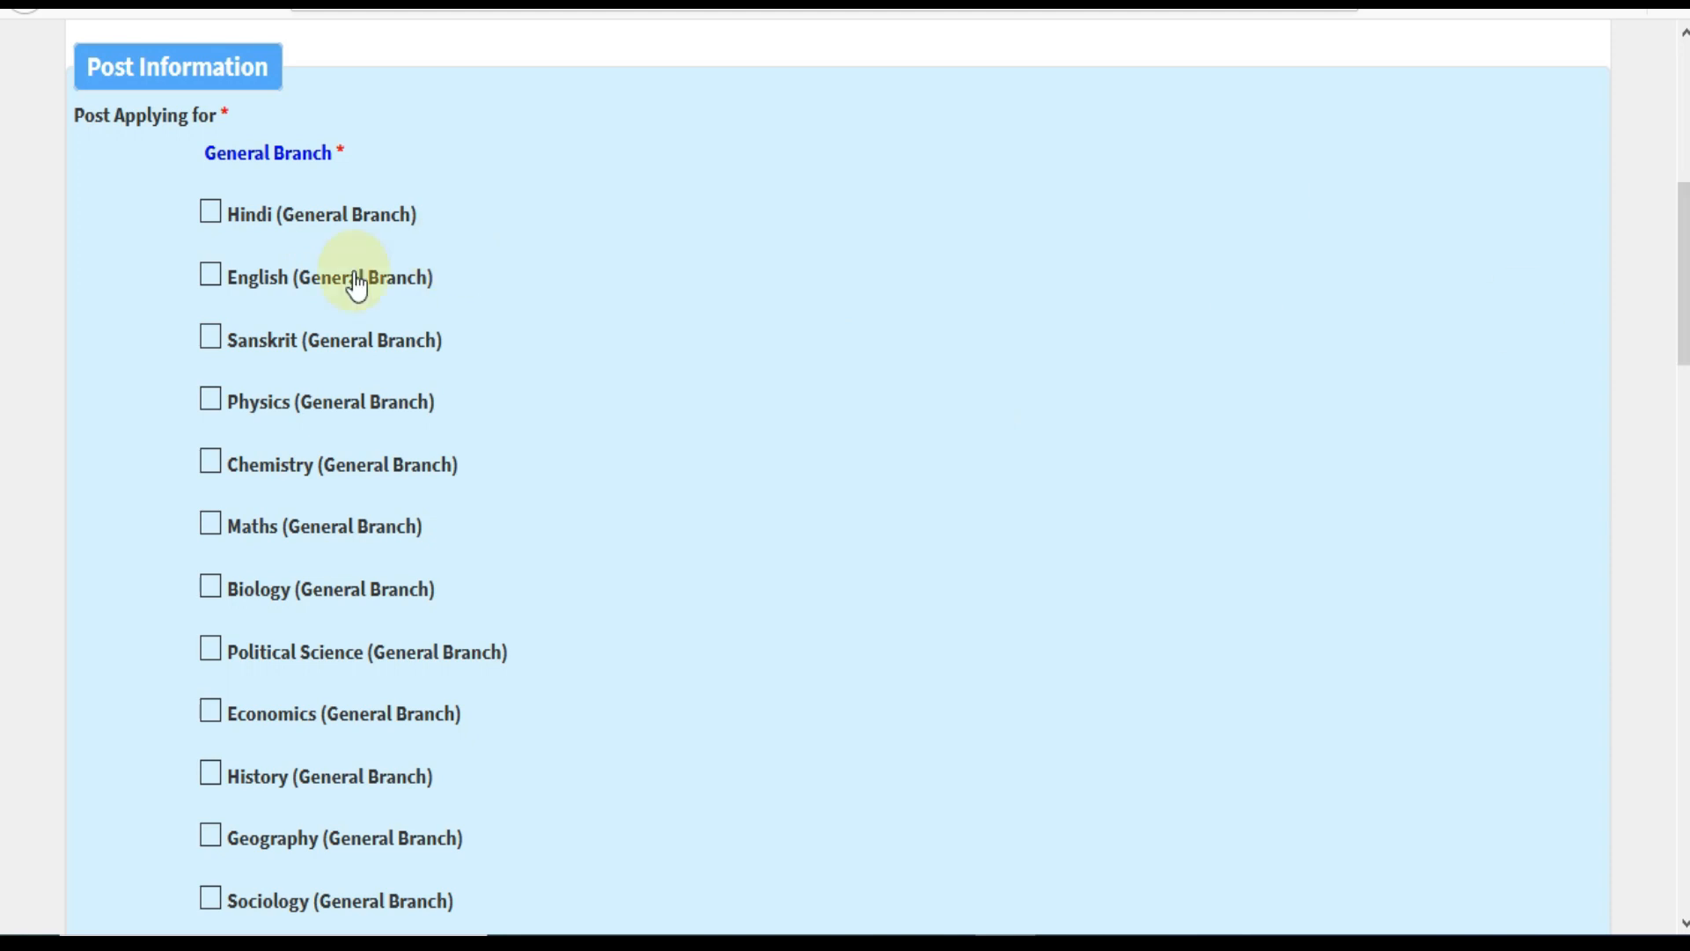
Select Hindi (General Branch), tick then untick History, and scroll to Educational Qualifications.
mouse_move(1683, 273)
mouse_down()
mouse_move(1683, 414)
mouse_move(1684, 289)
mouse_up()
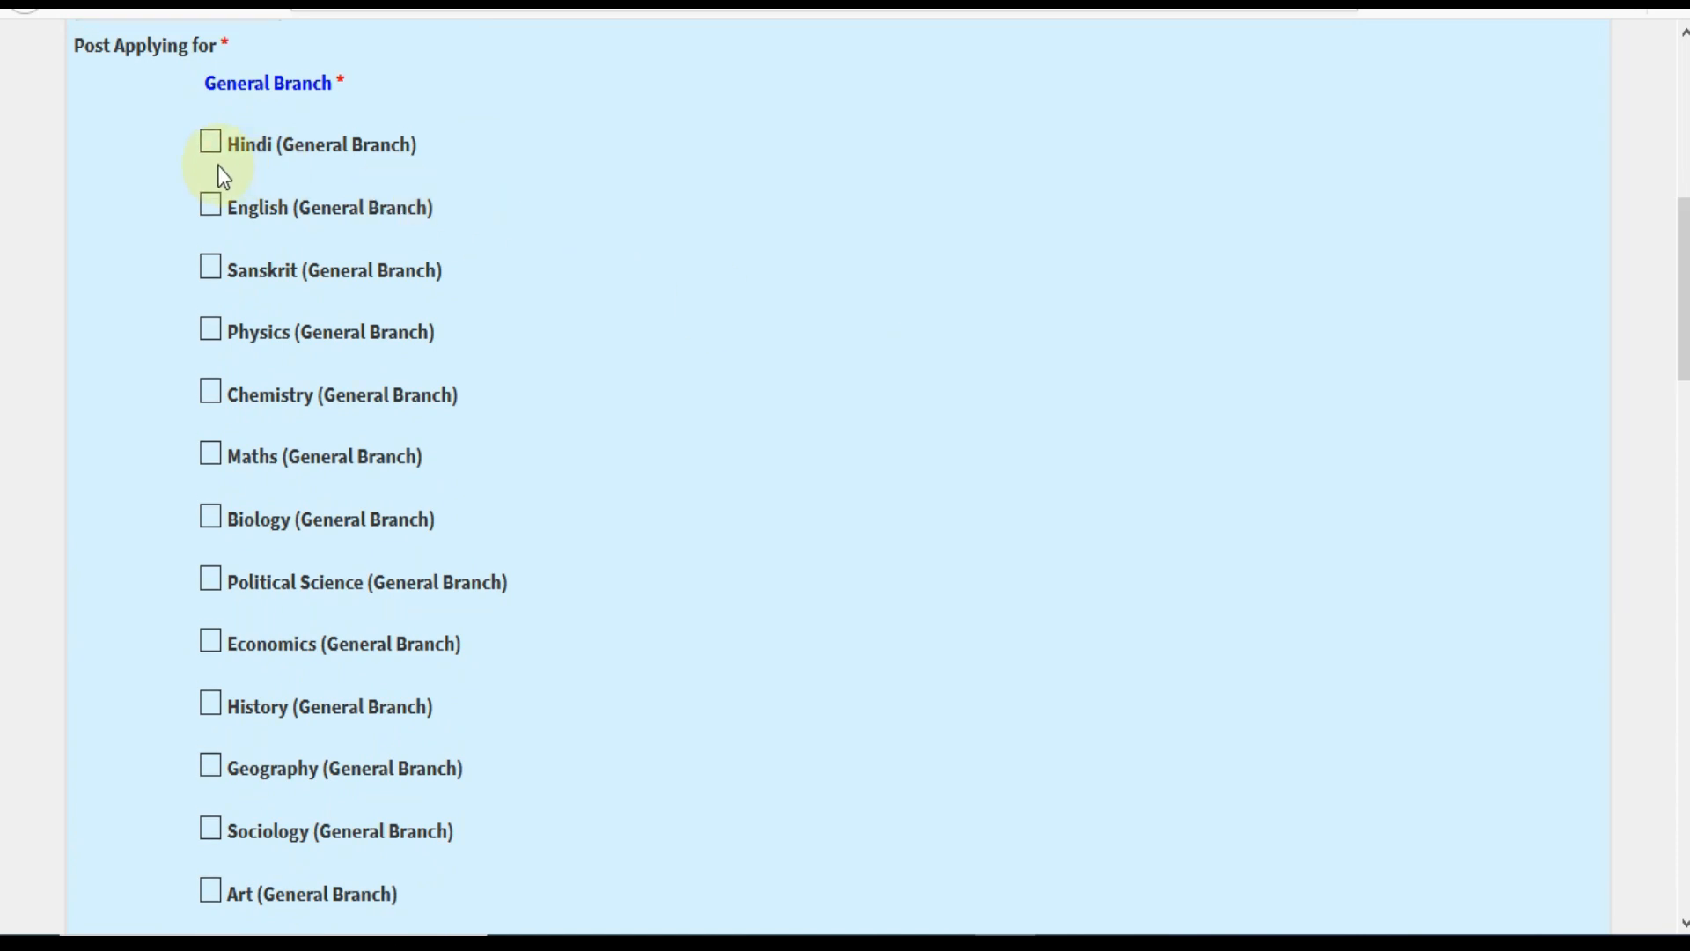
click(212, 151)
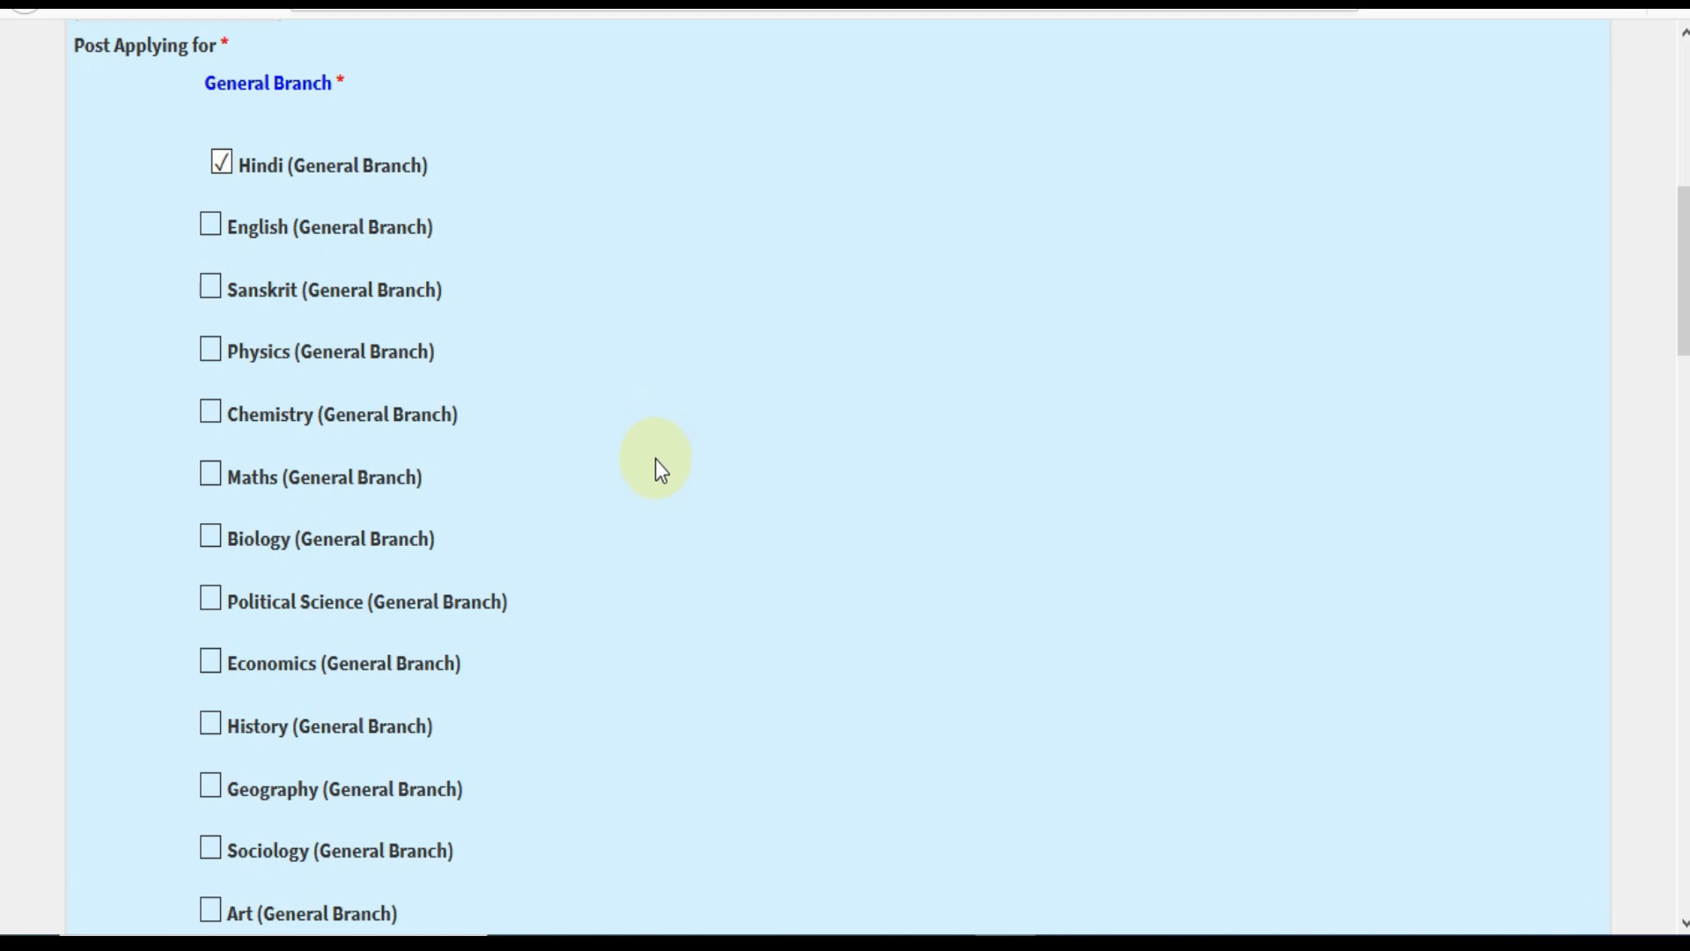
click(212, 725)
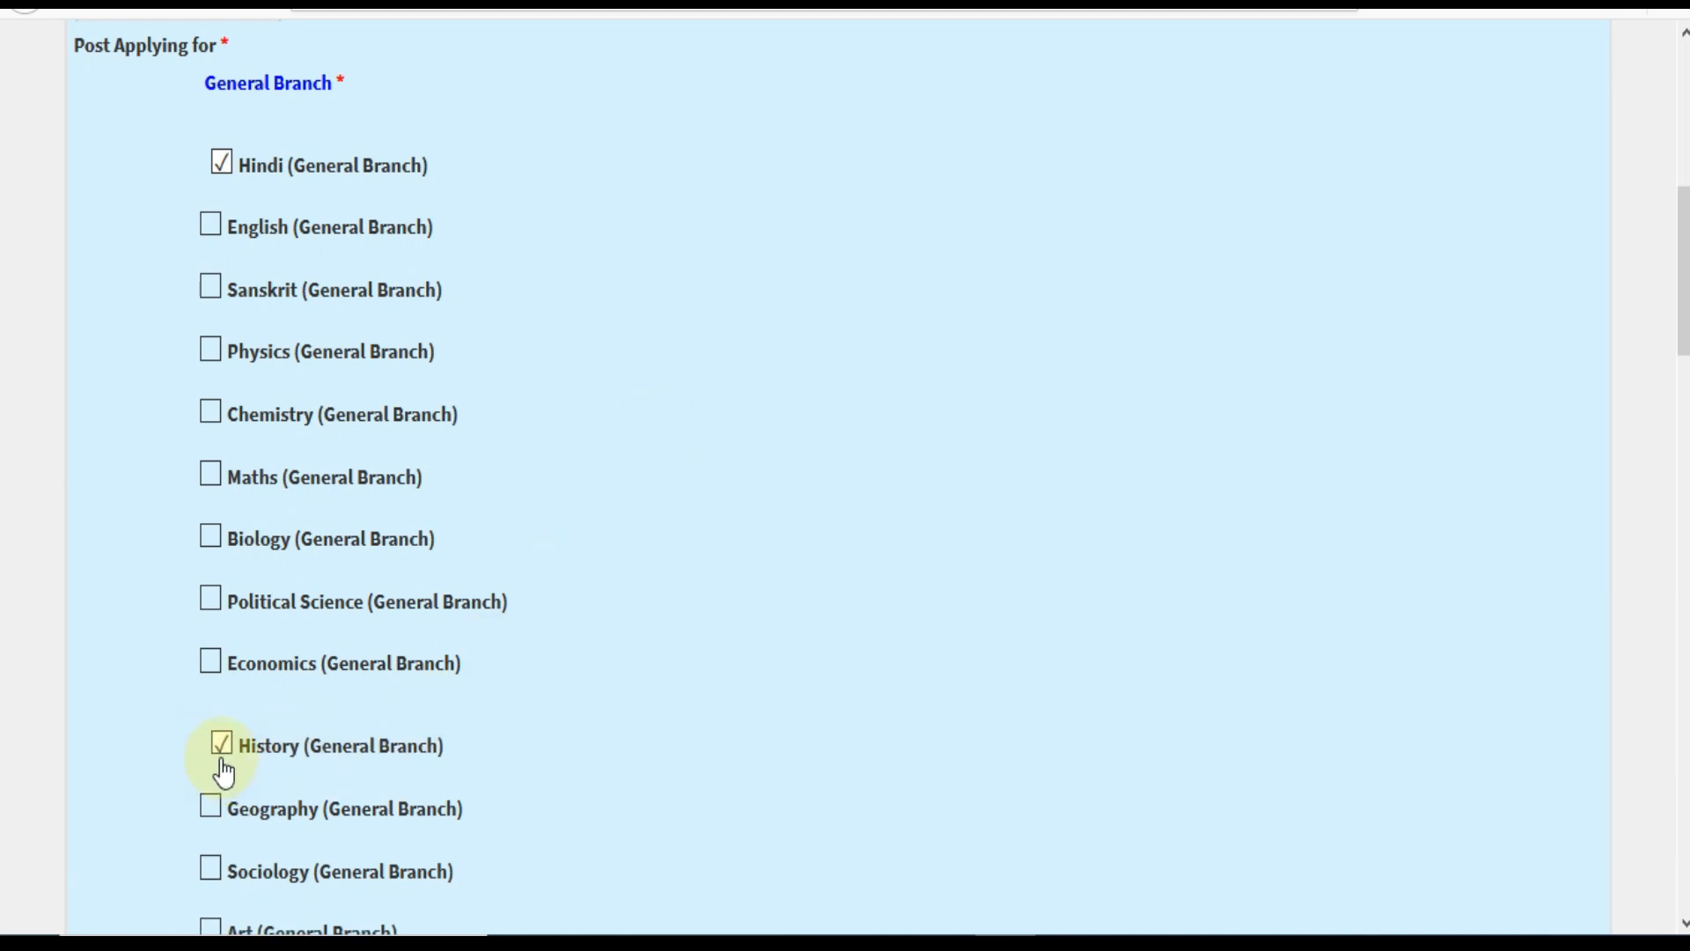
click(220, 755)
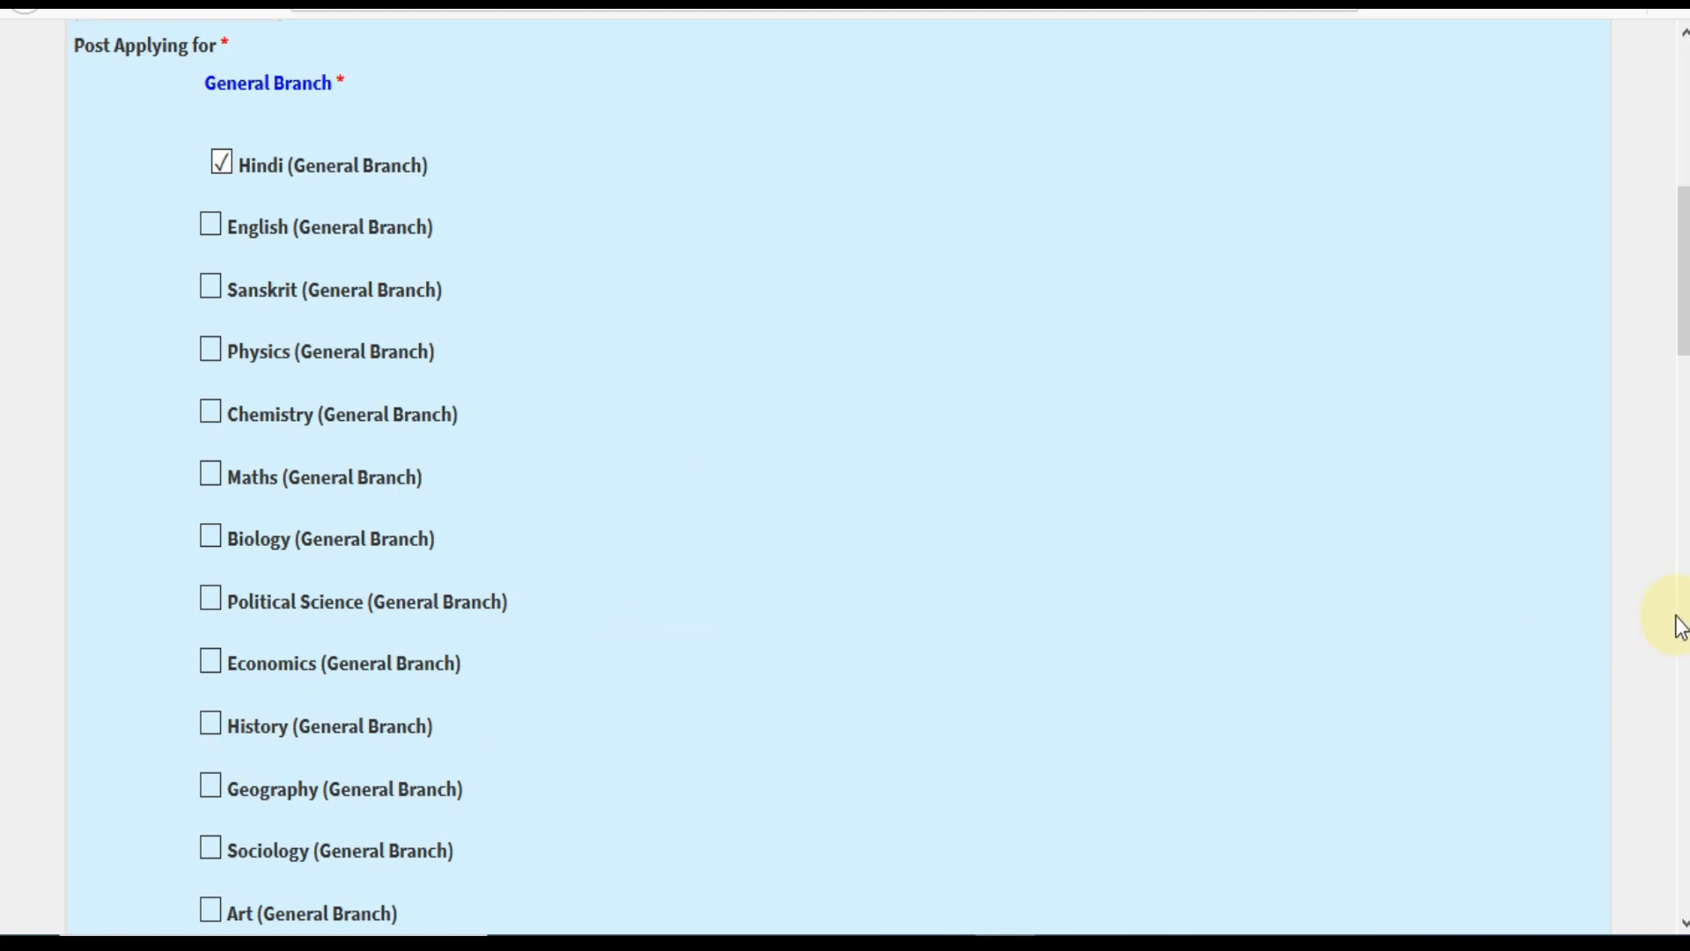
drag(1684, 281, 1683, 347)
scroll(1195, 552, down, 10)
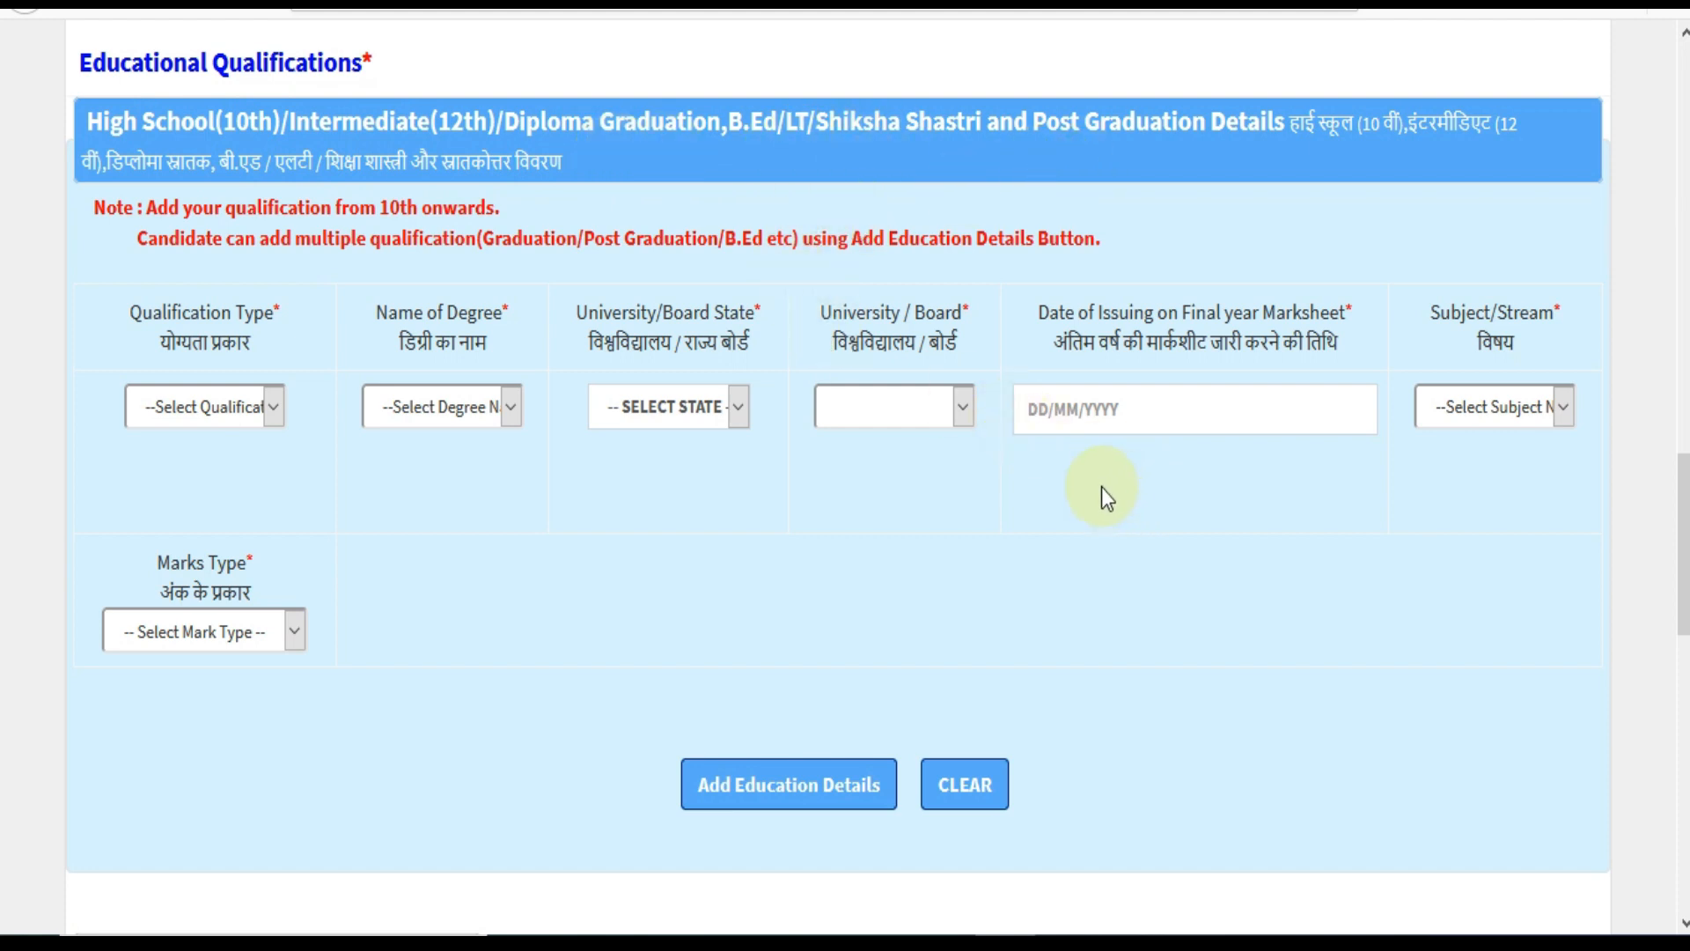
Set the qualification type and degree name to High School(10th).
click(215, 407)
click(217, 482)
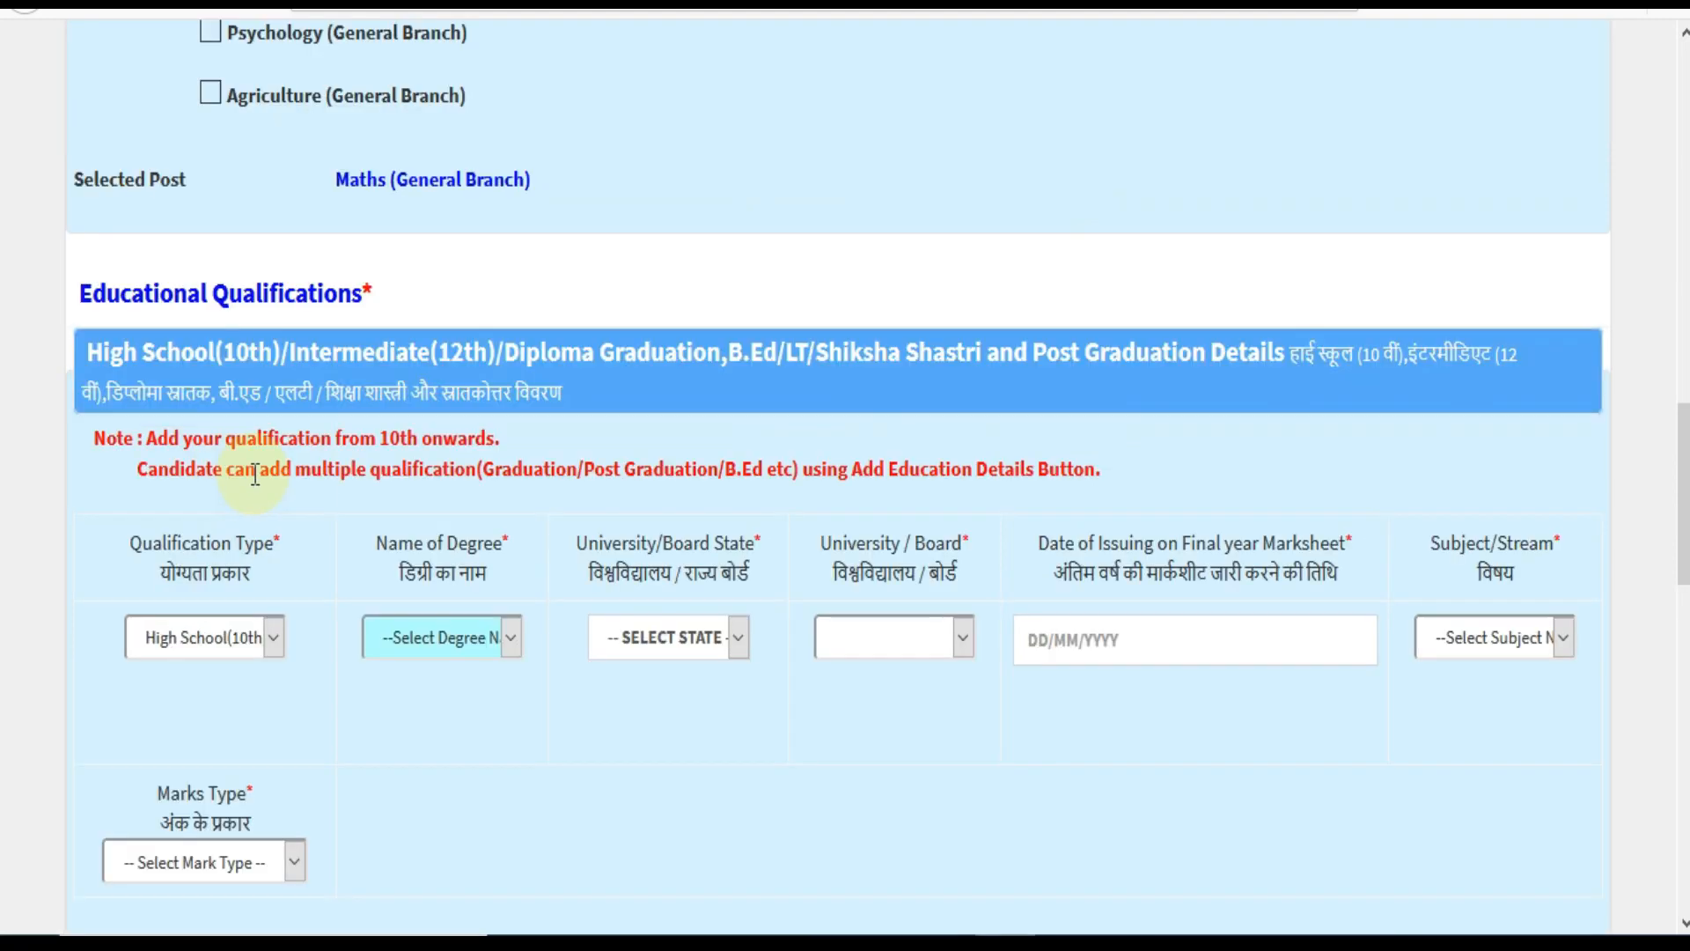
scroll(434, 588, down, 2)
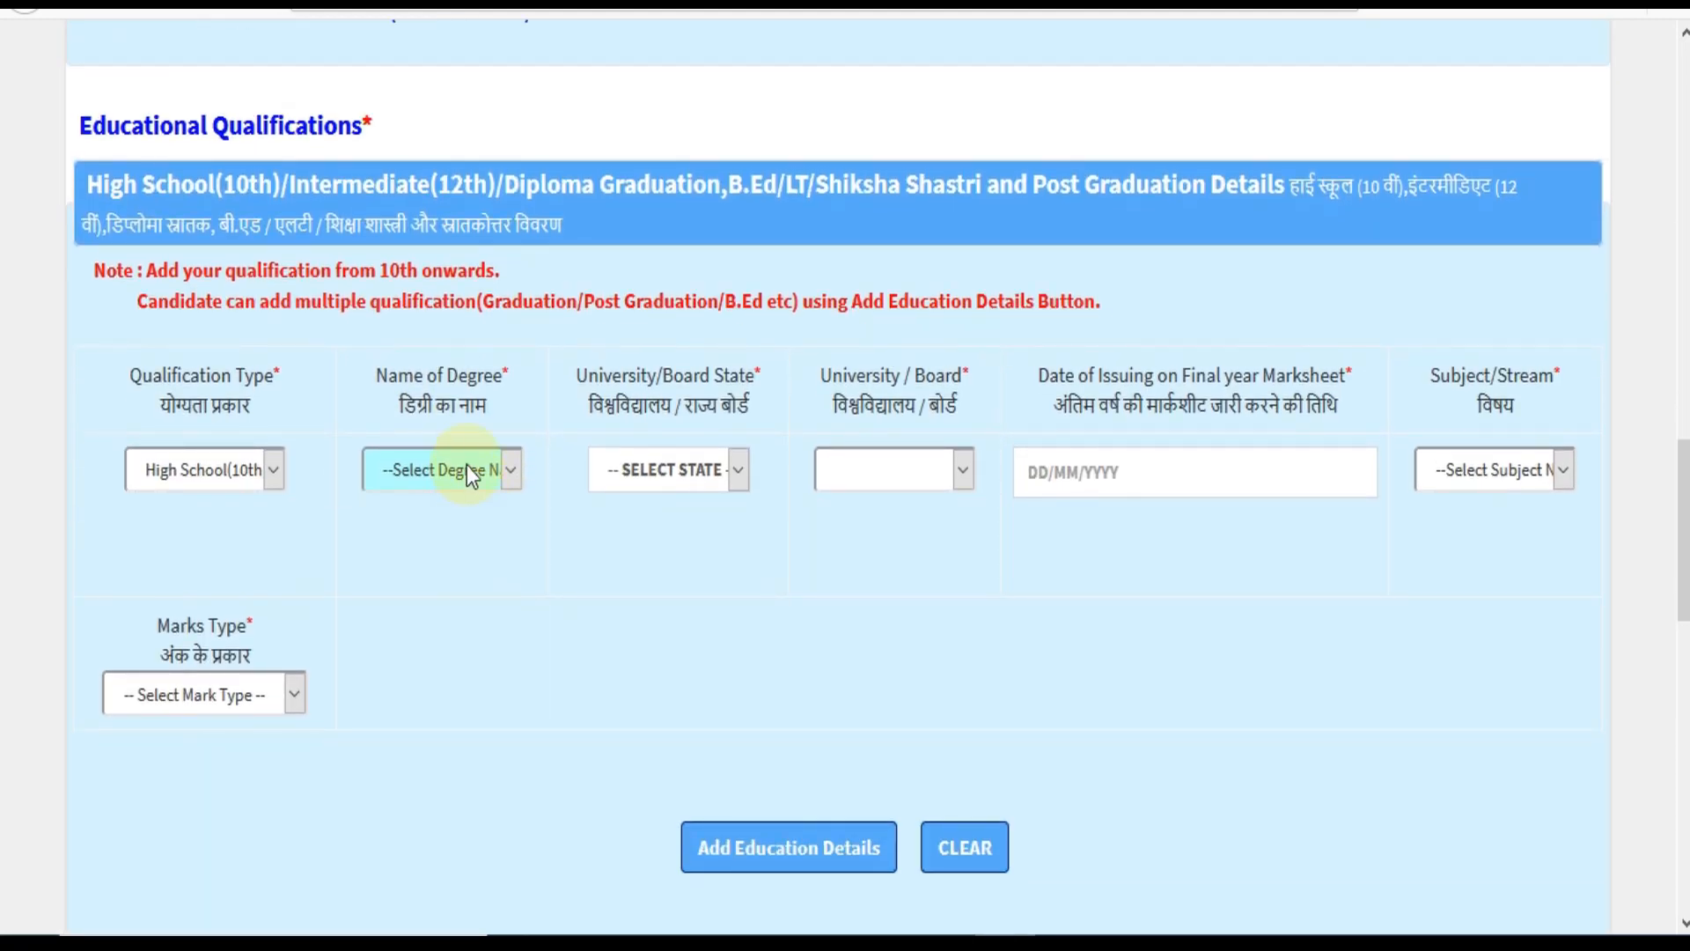
click(467, 632)
click(459, 540)
Set the board state to Uttarakhand and the board to Uttrakhand Board of School Education.
click(685, 486)
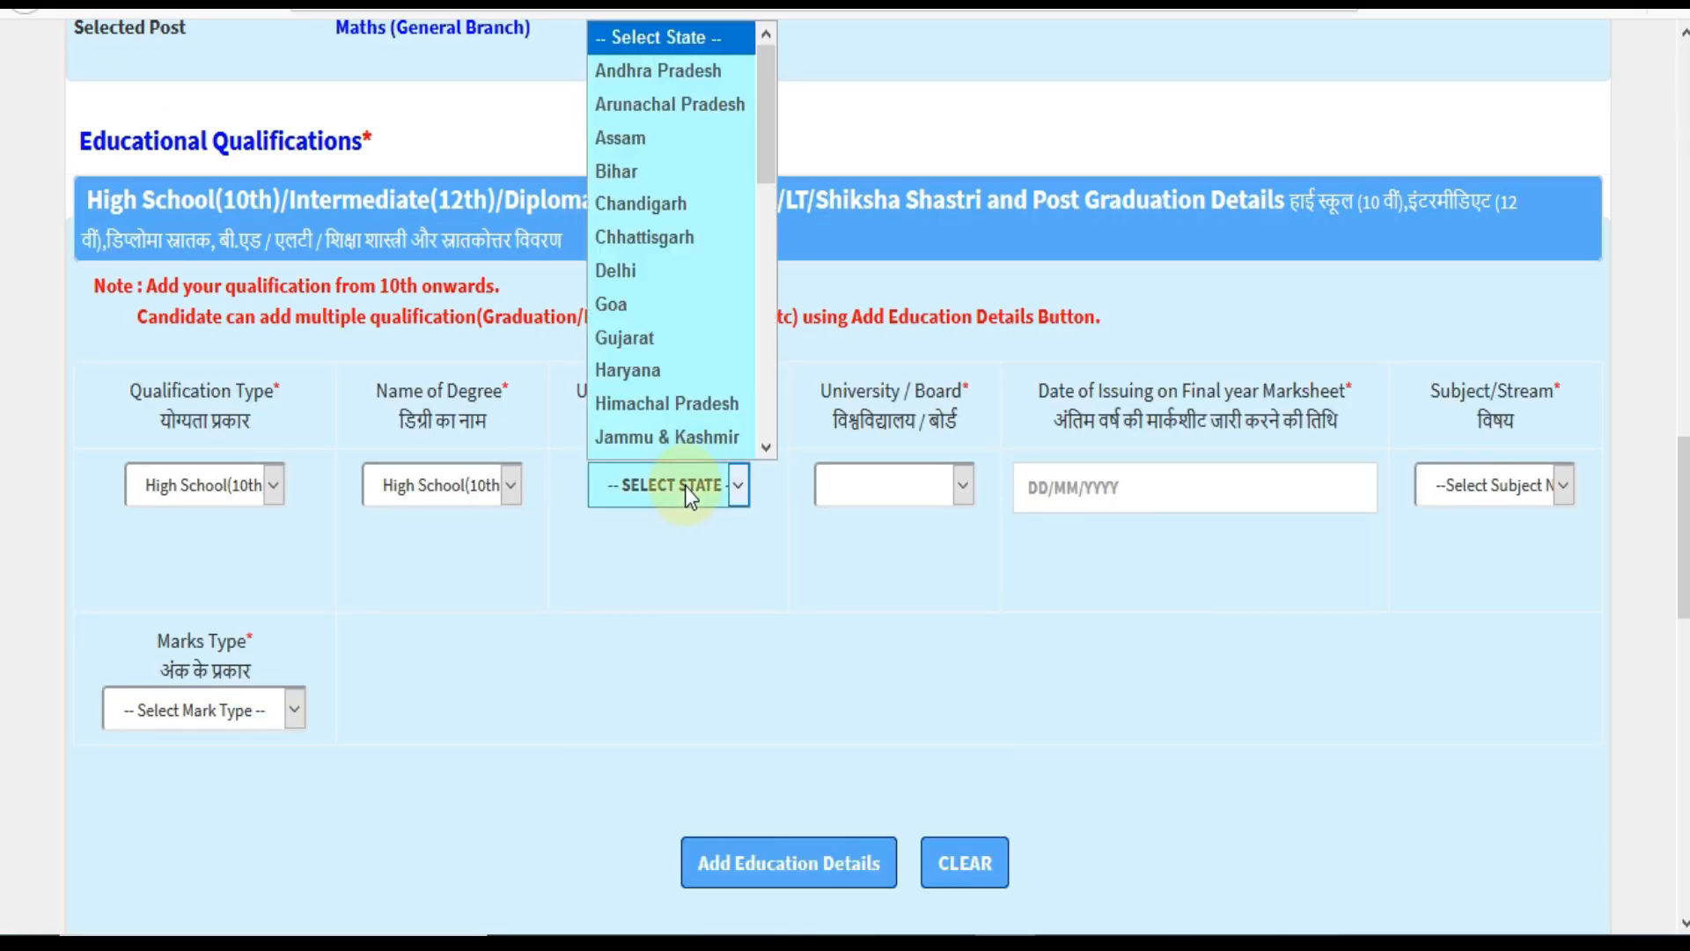
click(685, 479)
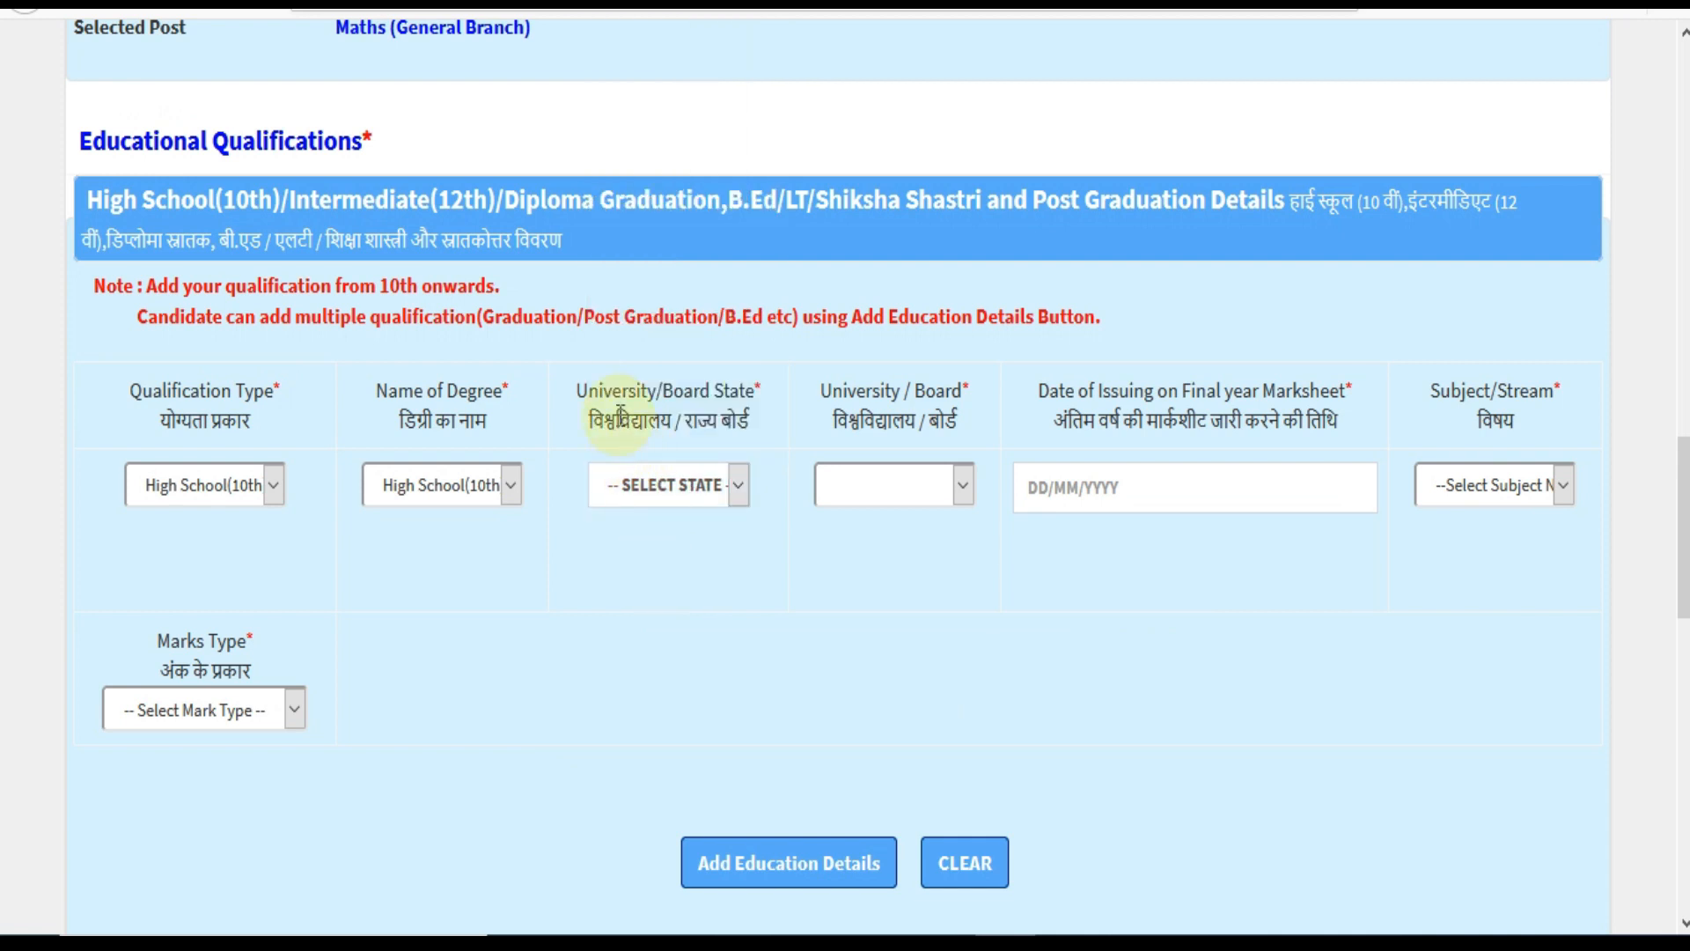
click(704, 491)
drag(759, 166, 771, 422)
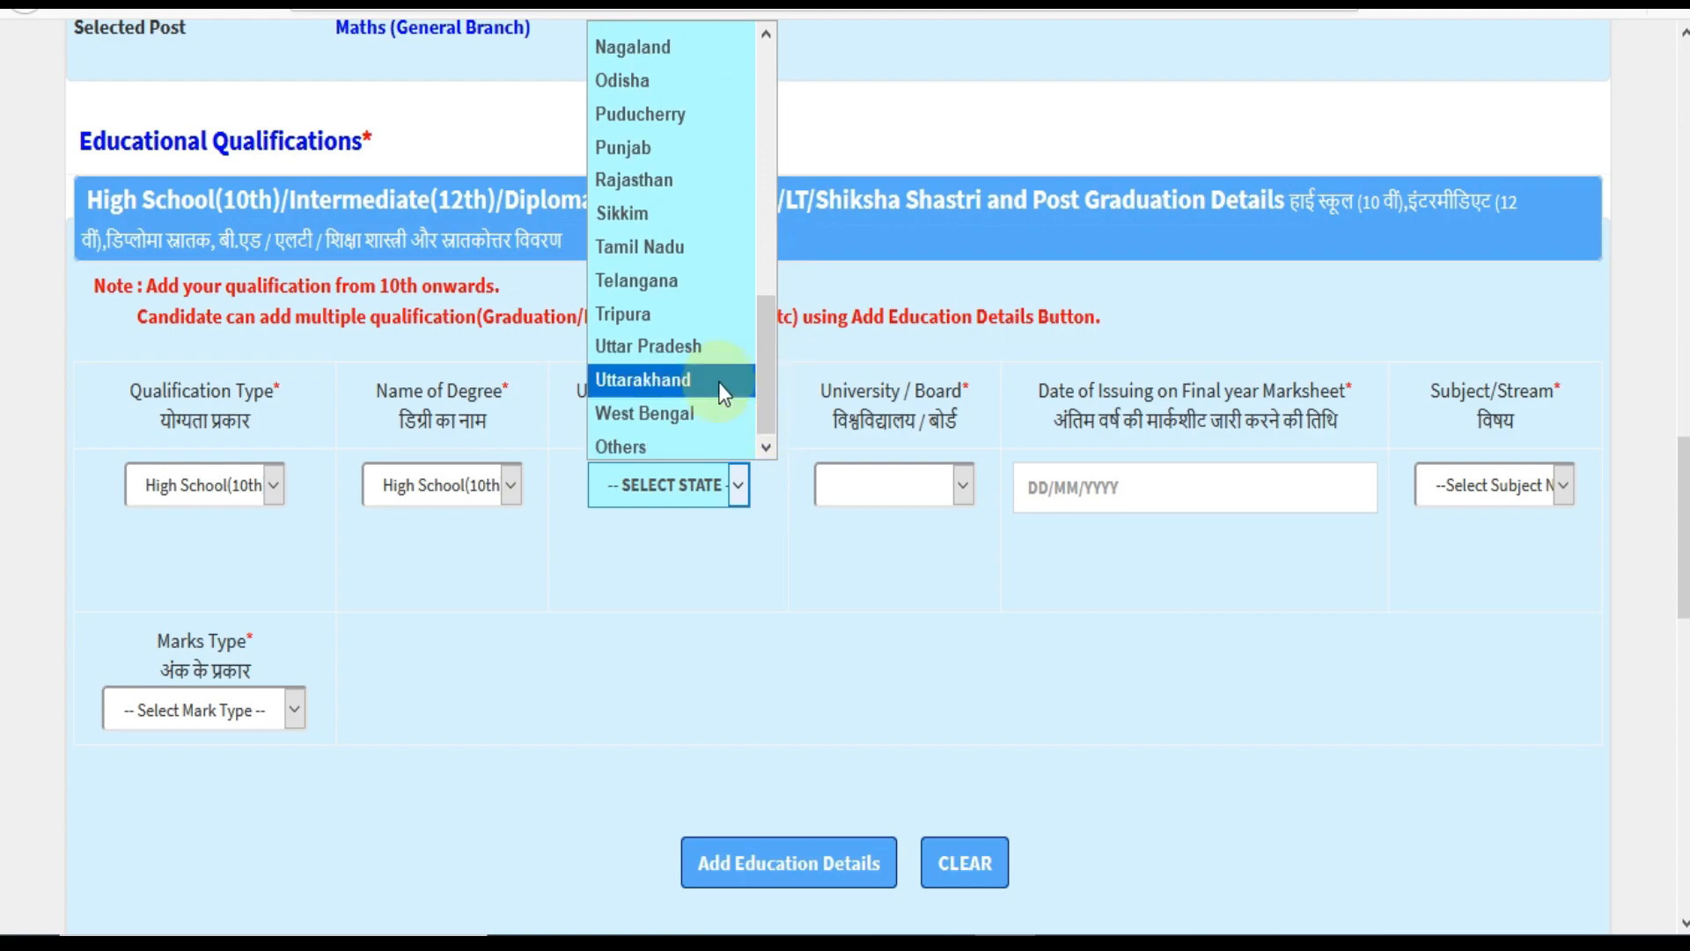
click(718, 382)
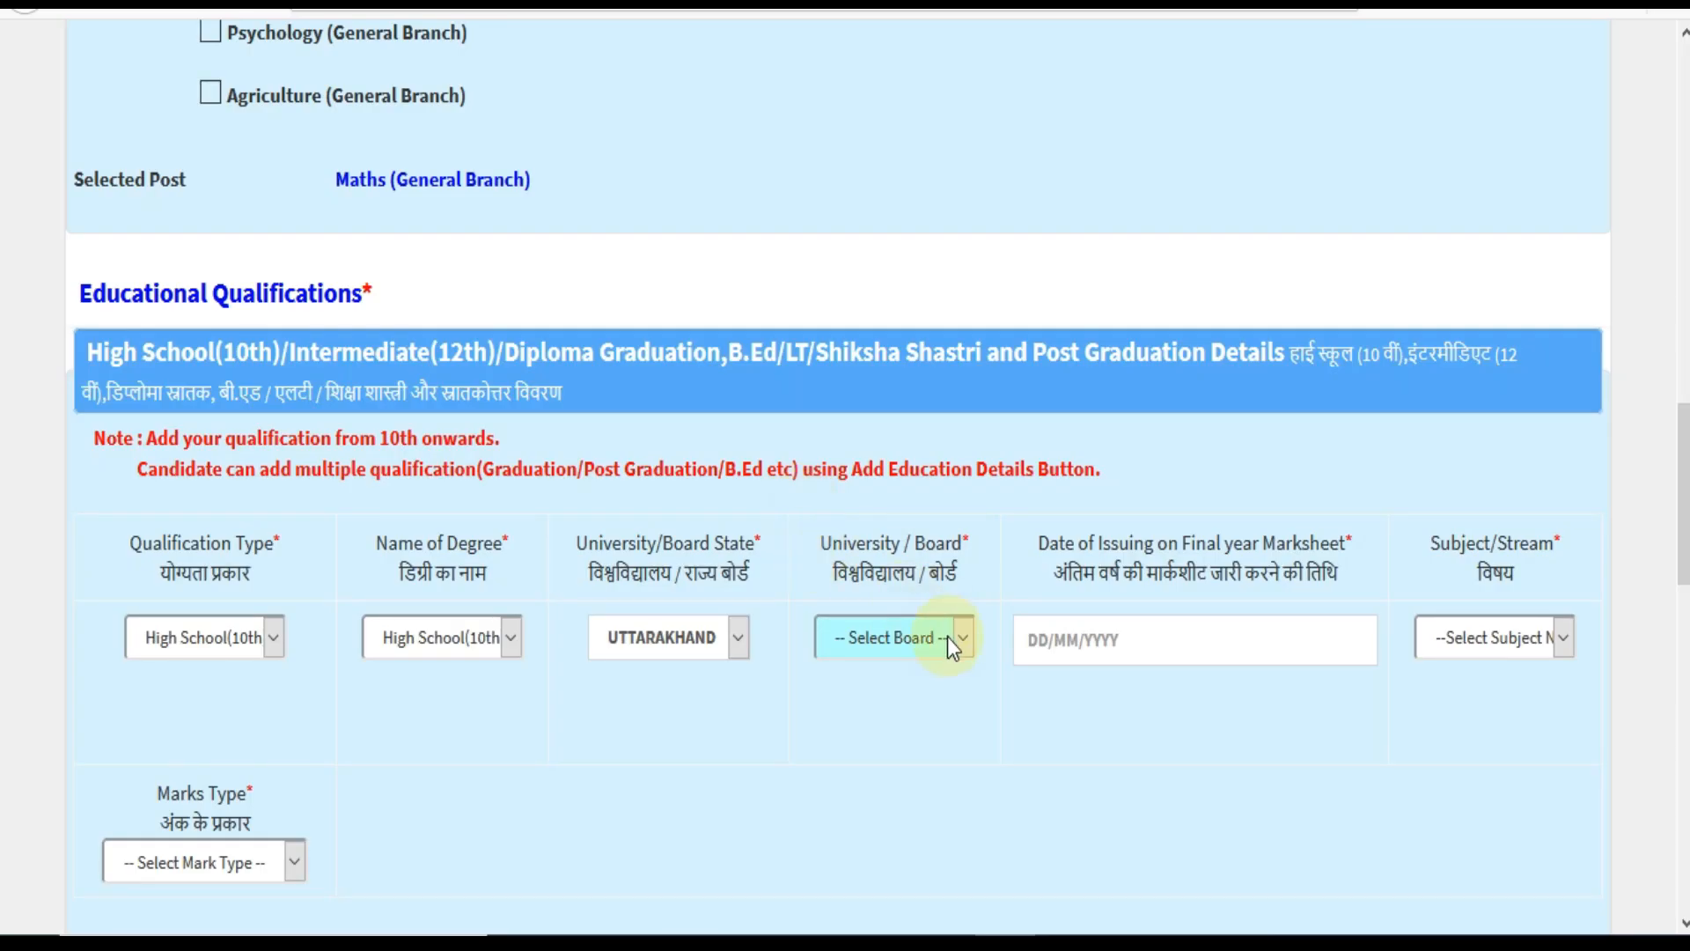
click(887, 635)
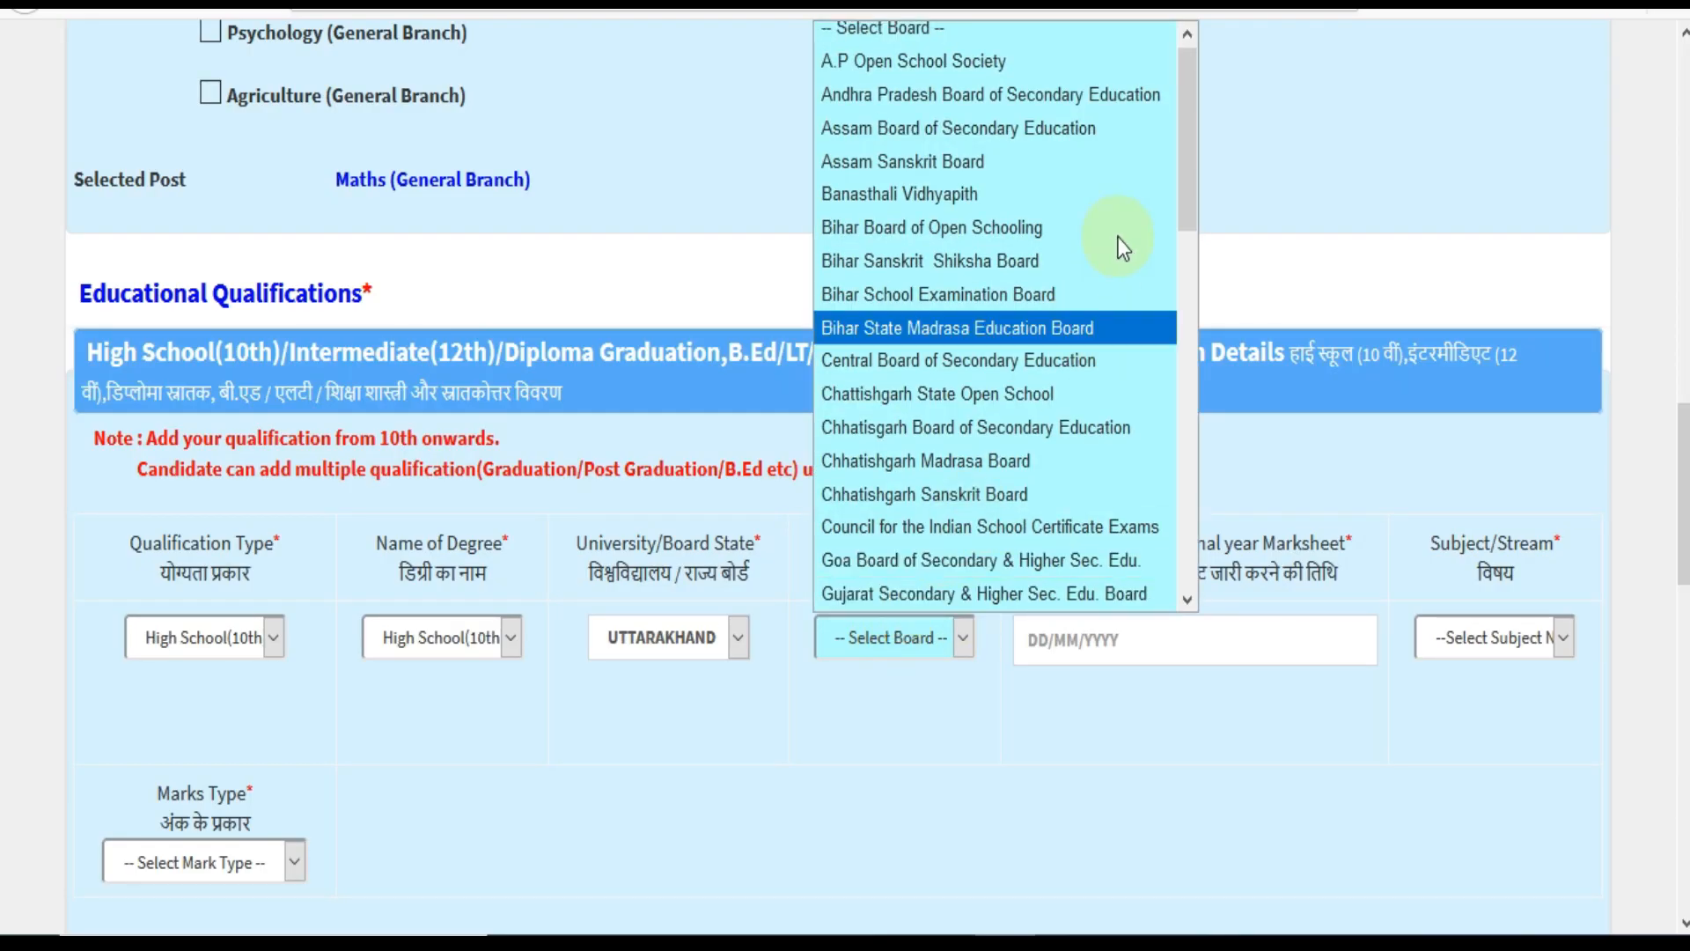
drag(1186, 172, 1191, 521)
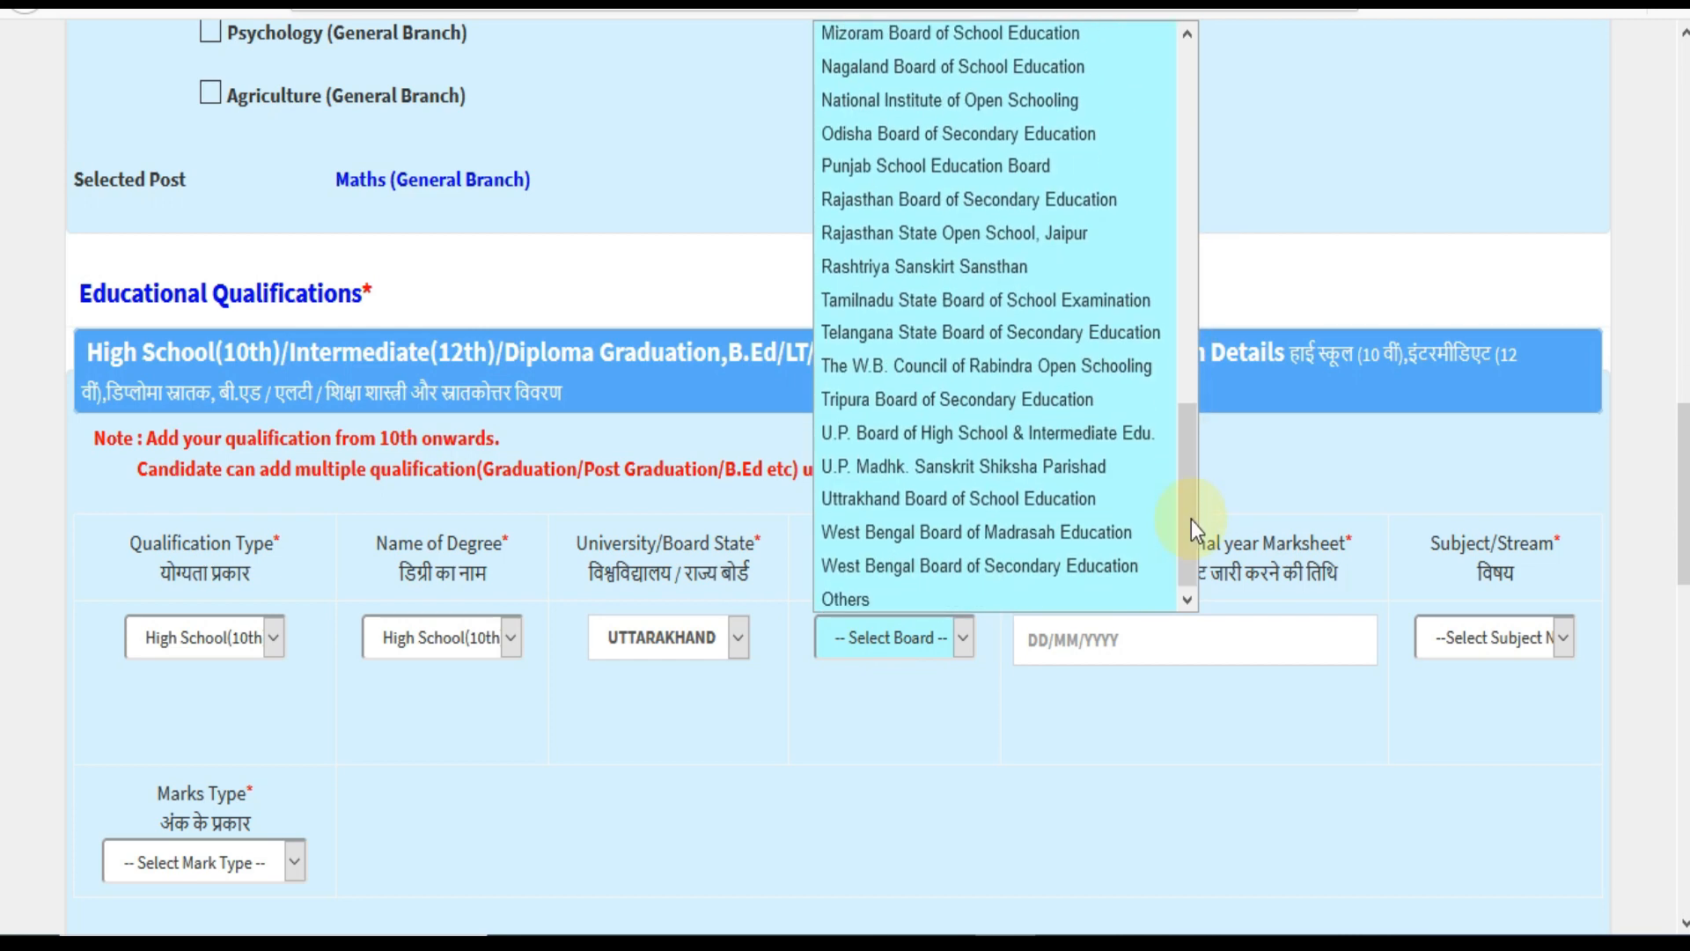
click(1070, 475)
click(924, 635)
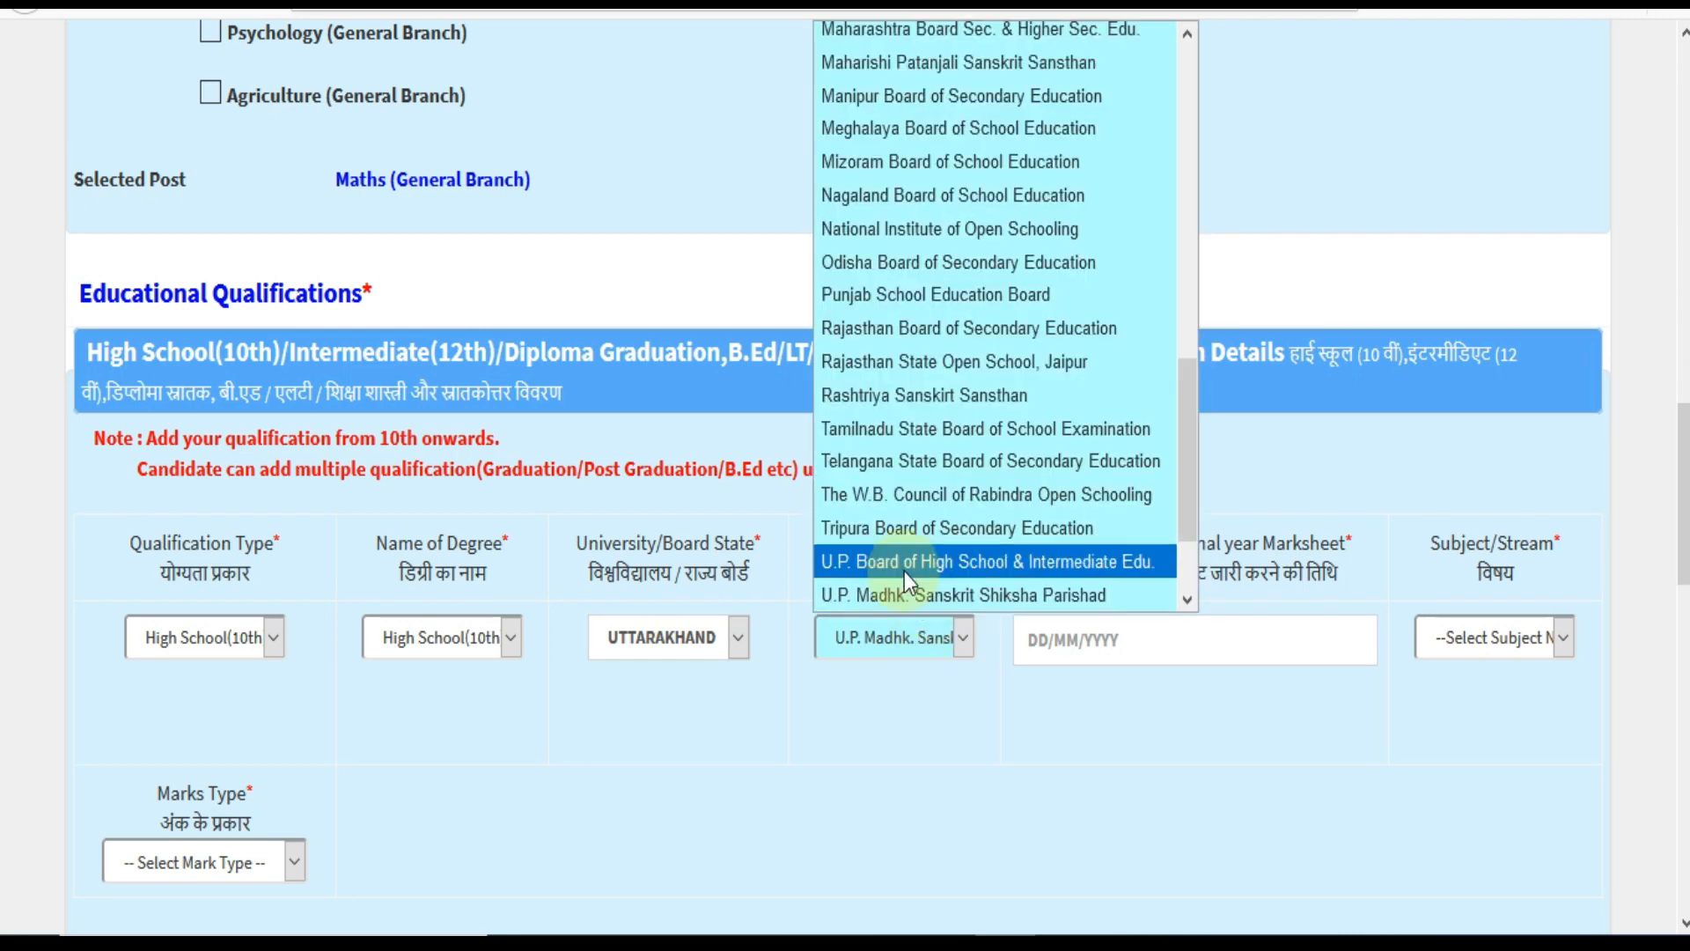
scroll(905, 568, down, 1)
click(901, 530)
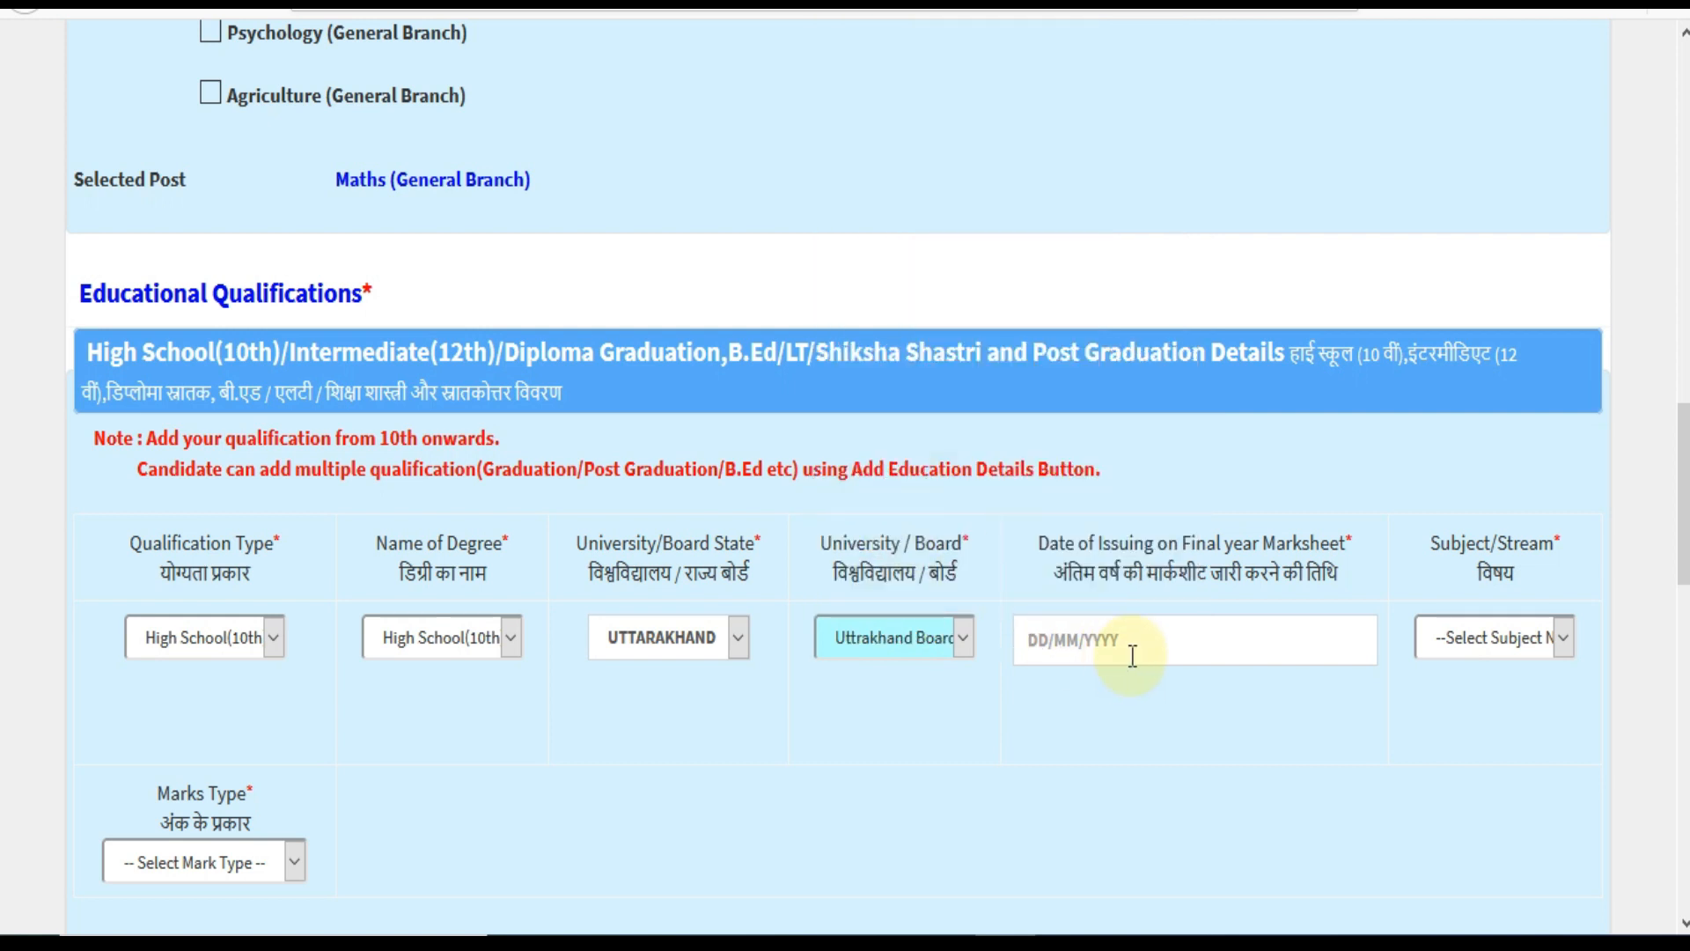
Set the marksheet issue date to 15/06/2010.
click(1152, 653)
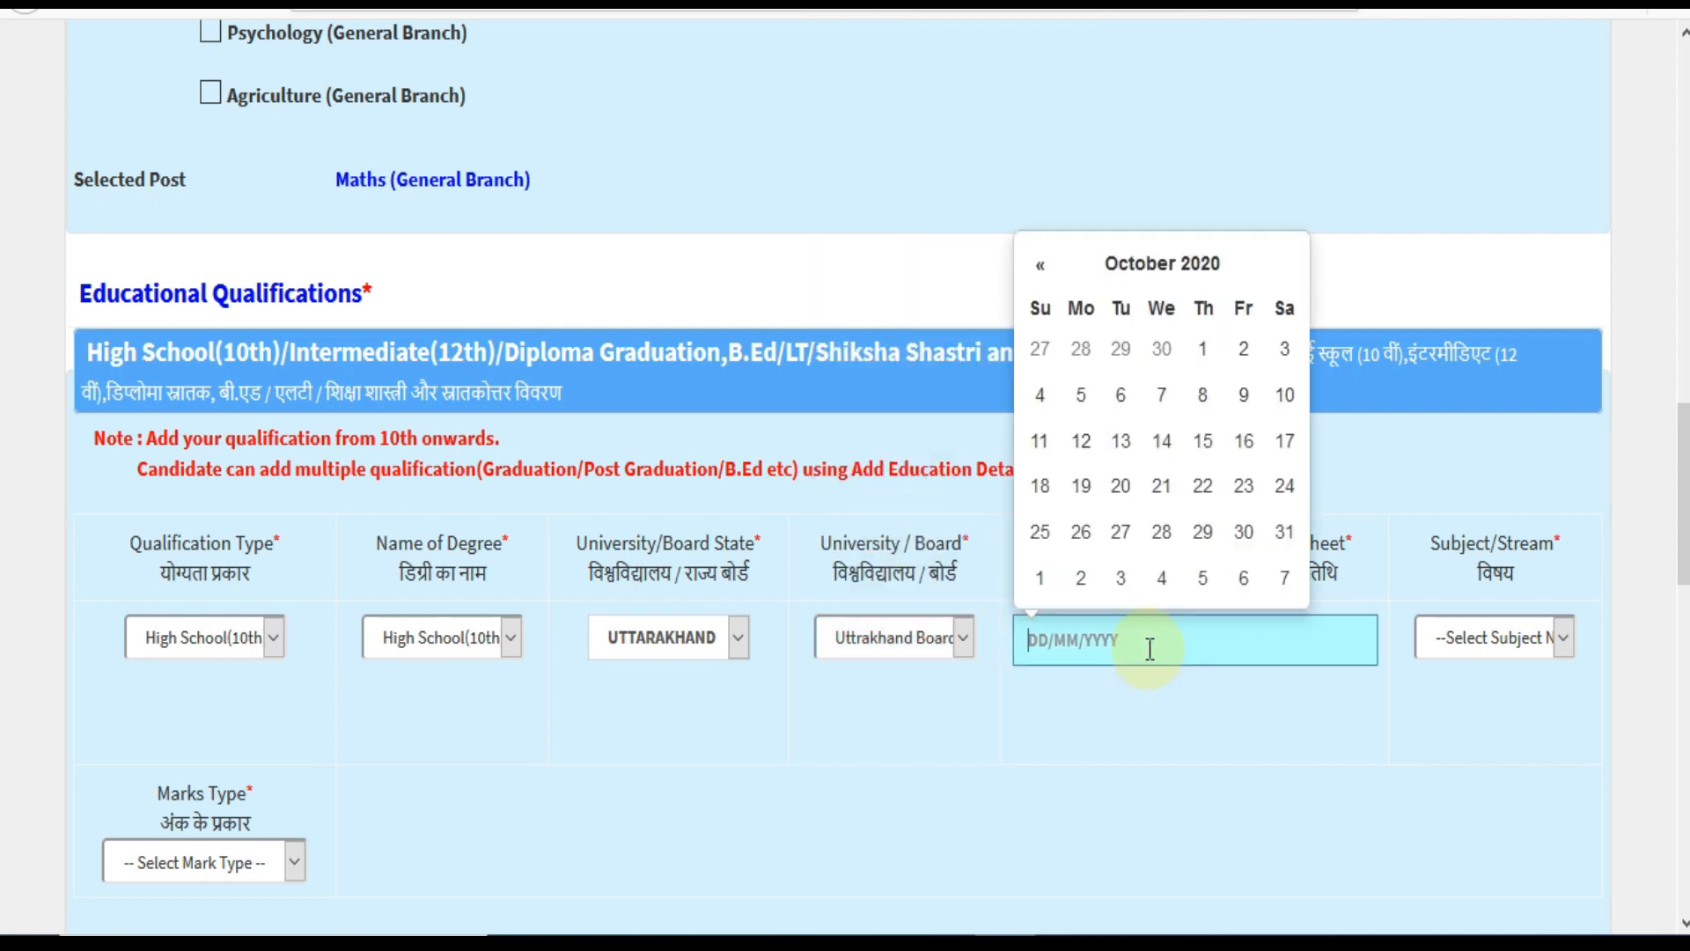
click(1158, 275)
click(1158, 290)
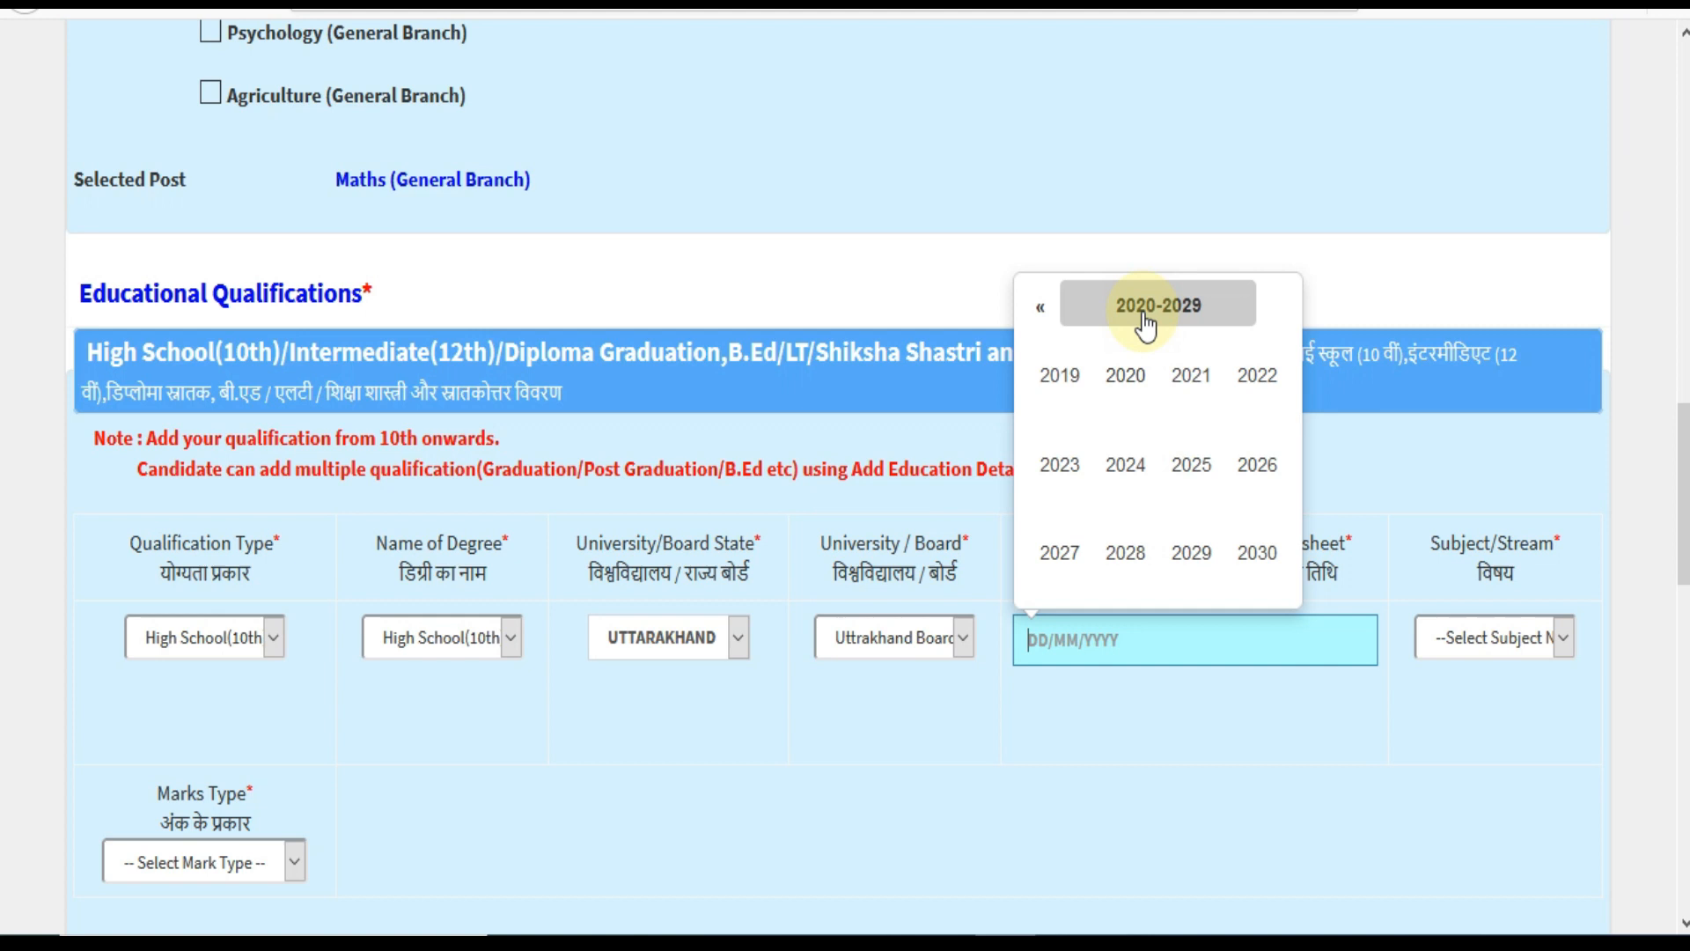
click(1039, 306)
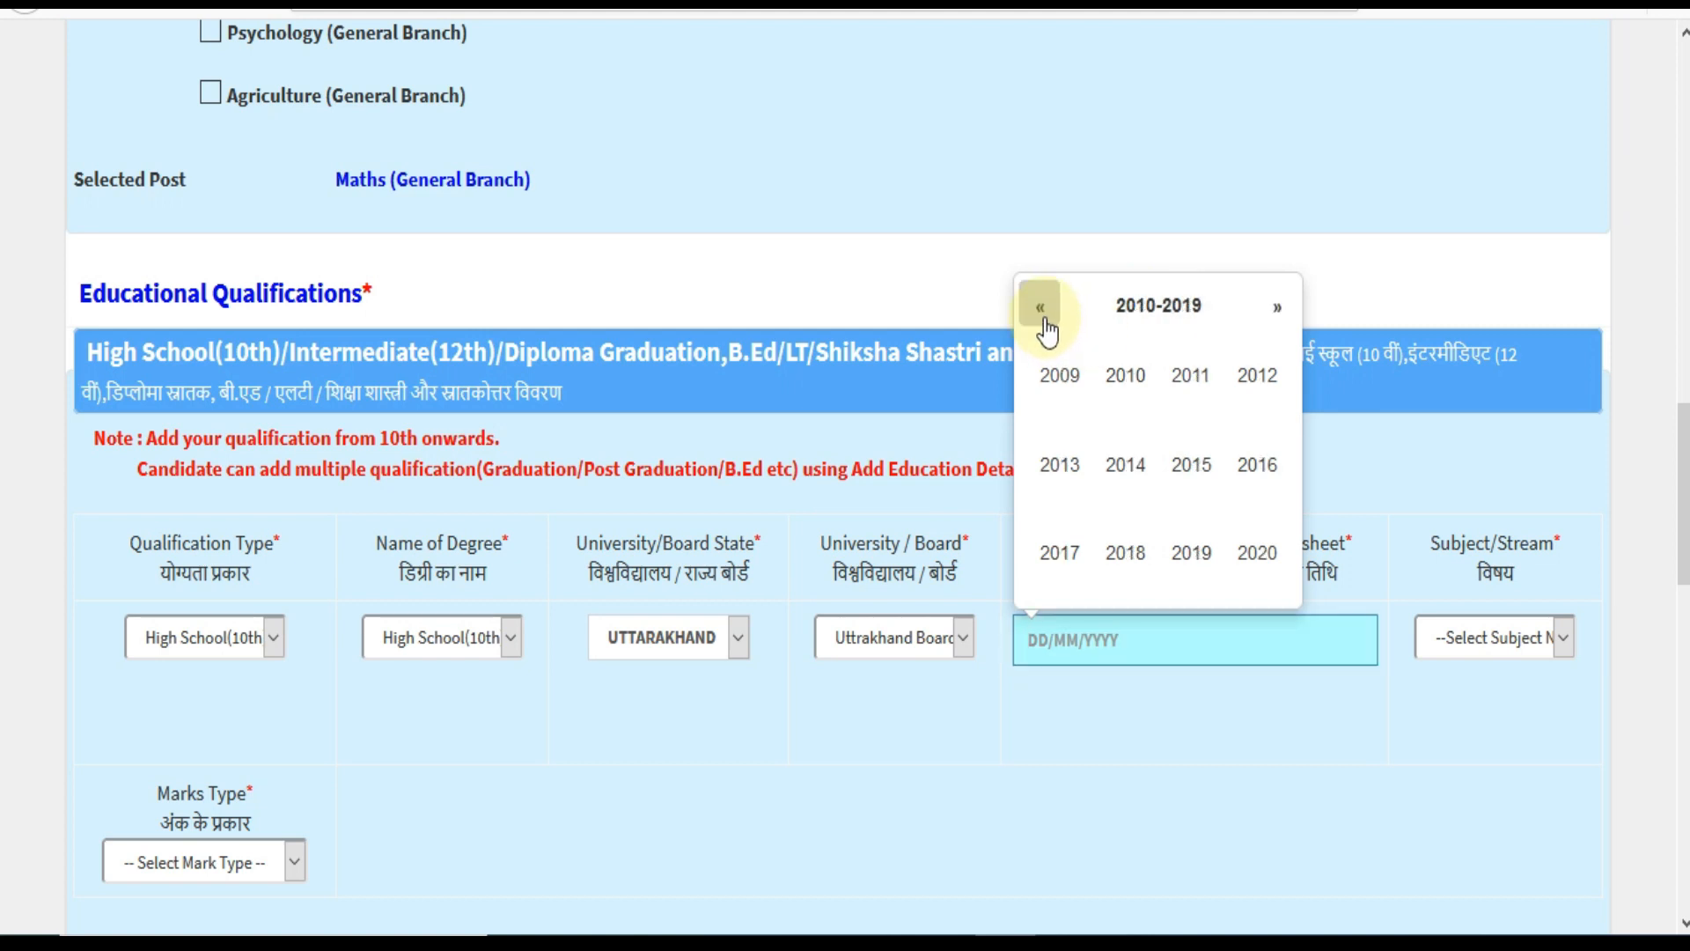
click(1123, 380)
click(1140, 484)
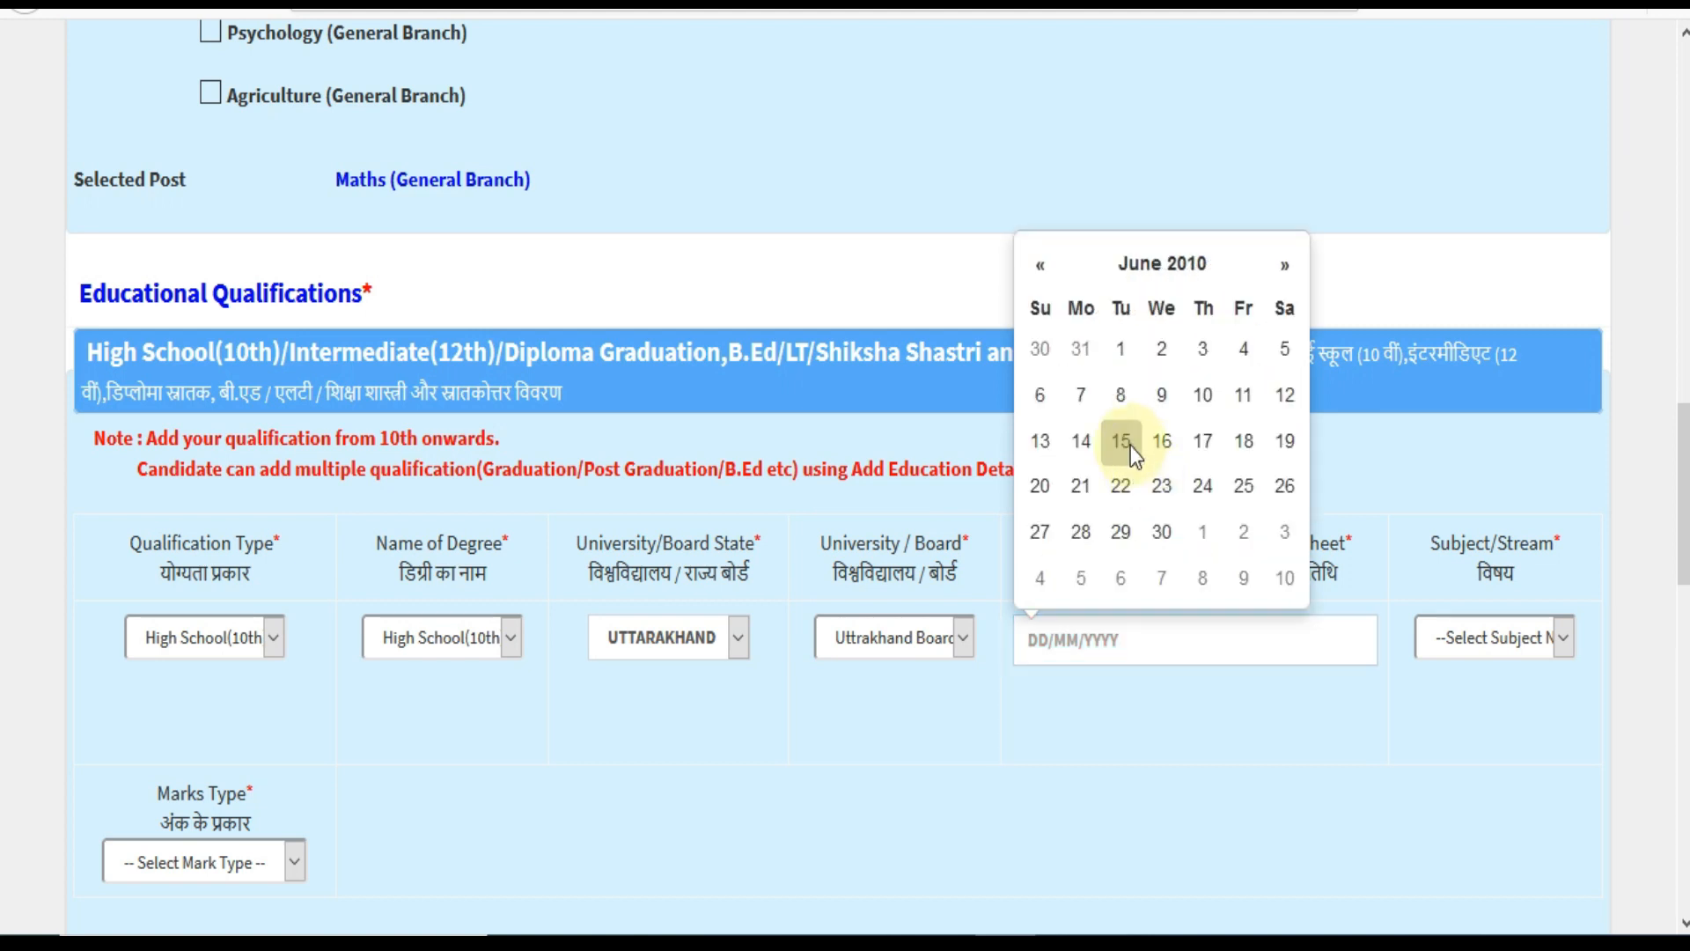
click(1130, 445)
Choose High School Subjects as the subject and Marks as the marks type.
click(1523, 651)
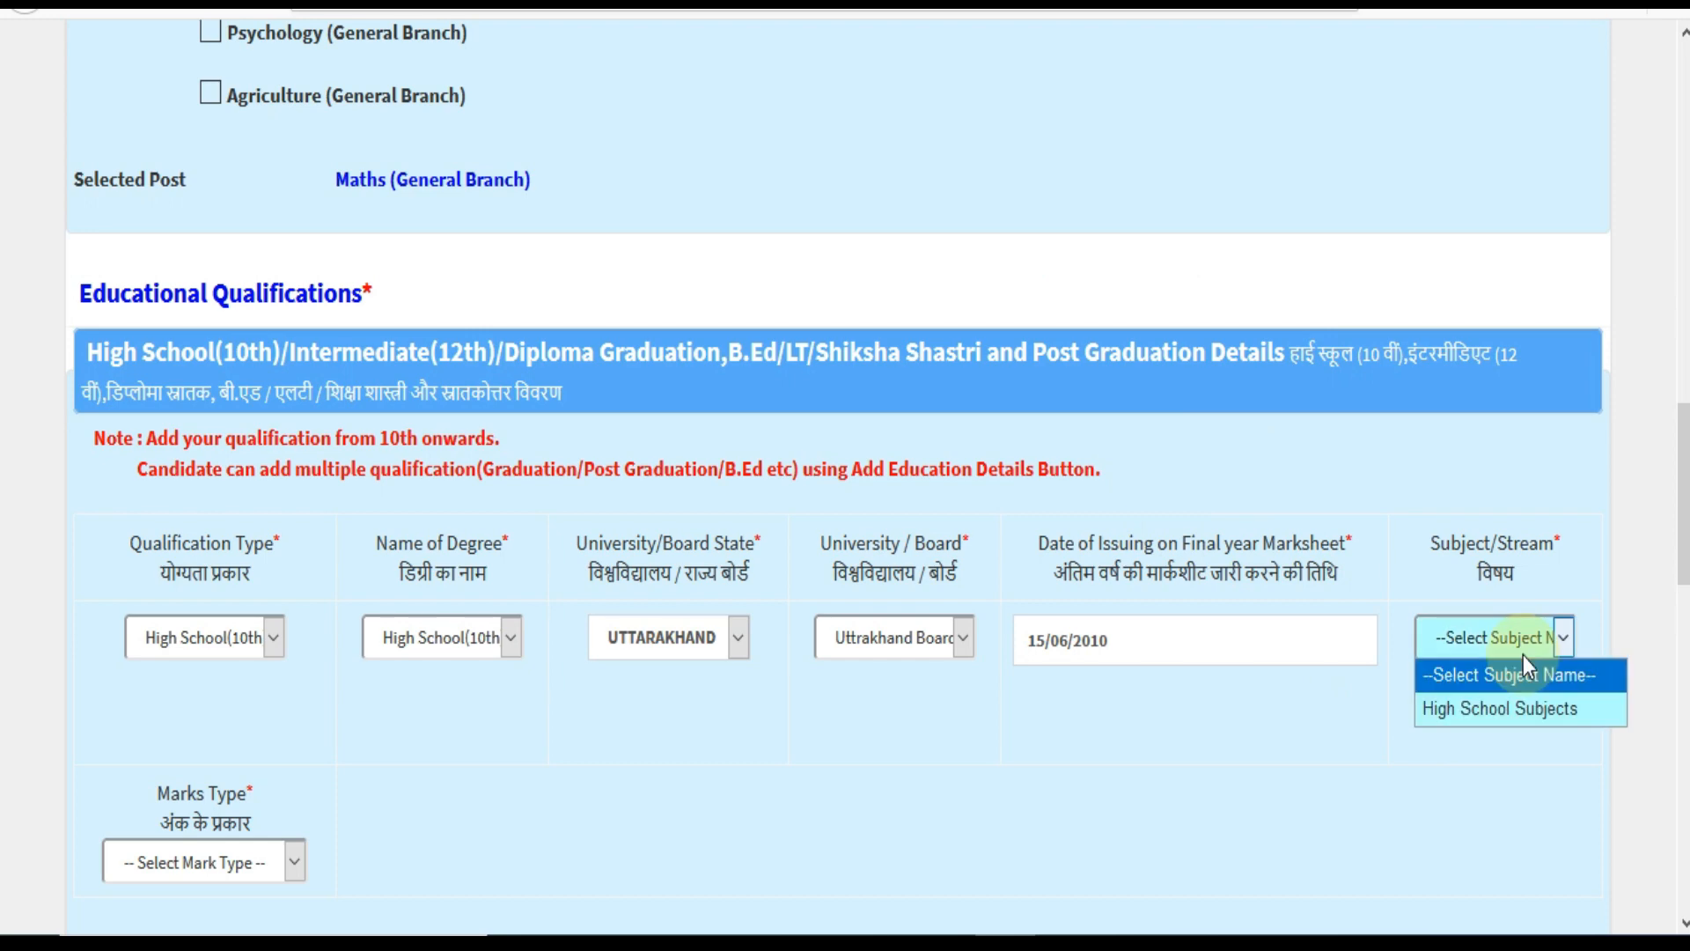
click(1512, 709)
scroll(762, 726, down, 1)
scroll(763, 726, down, 2)
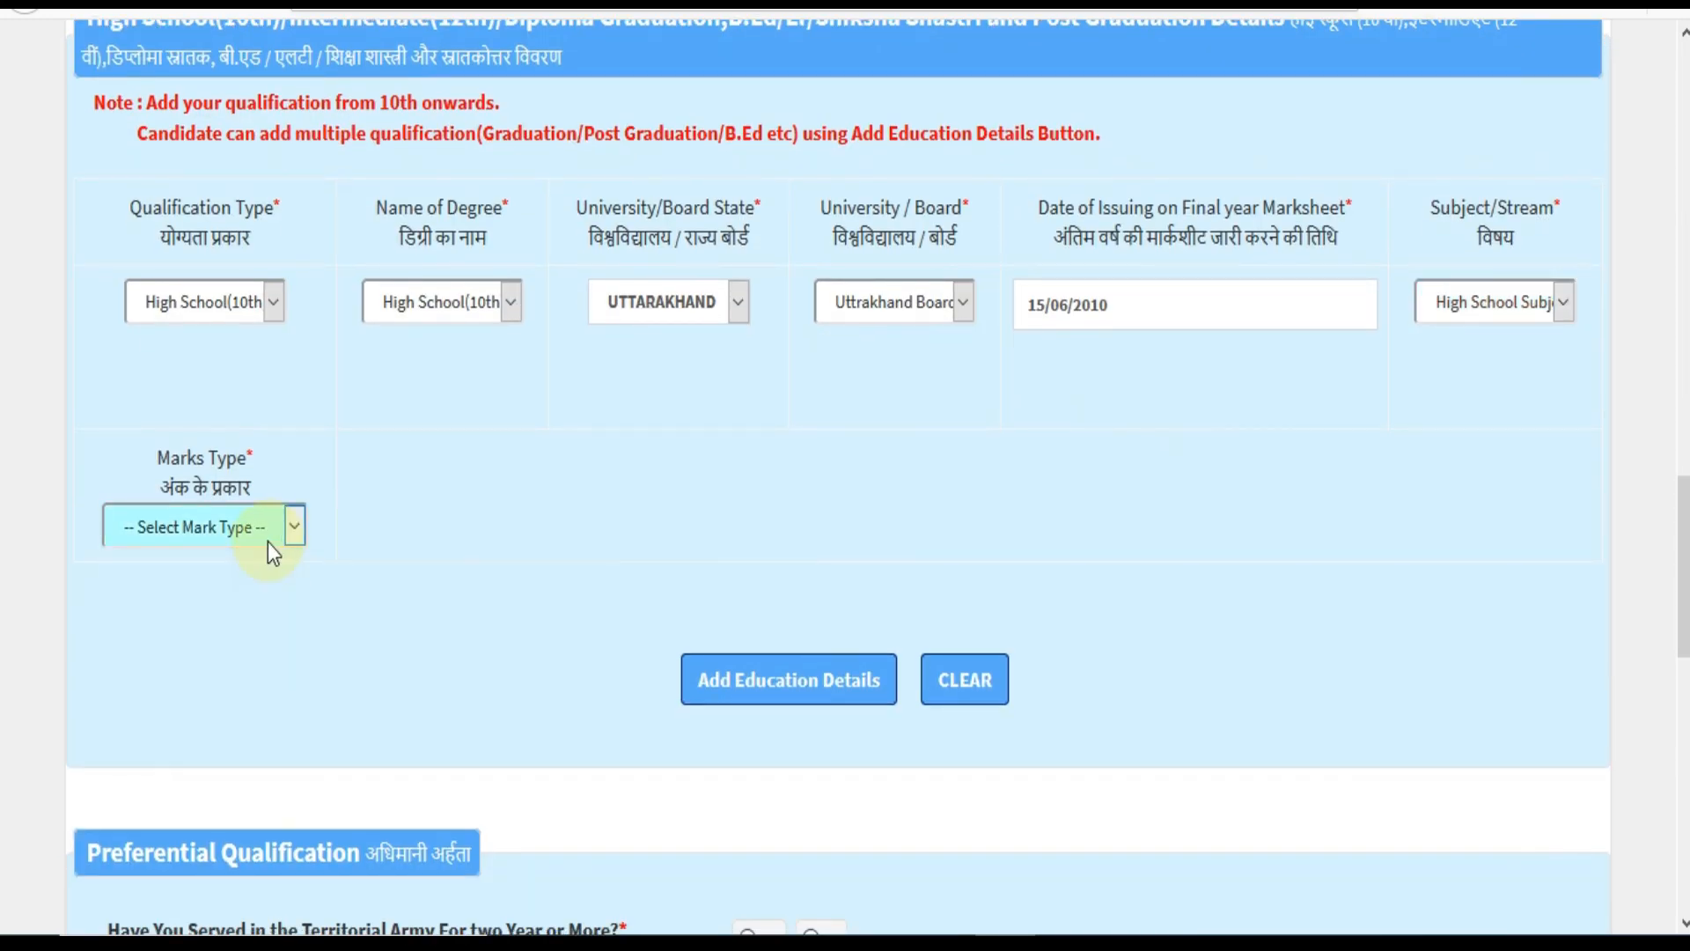
click(268, 539)
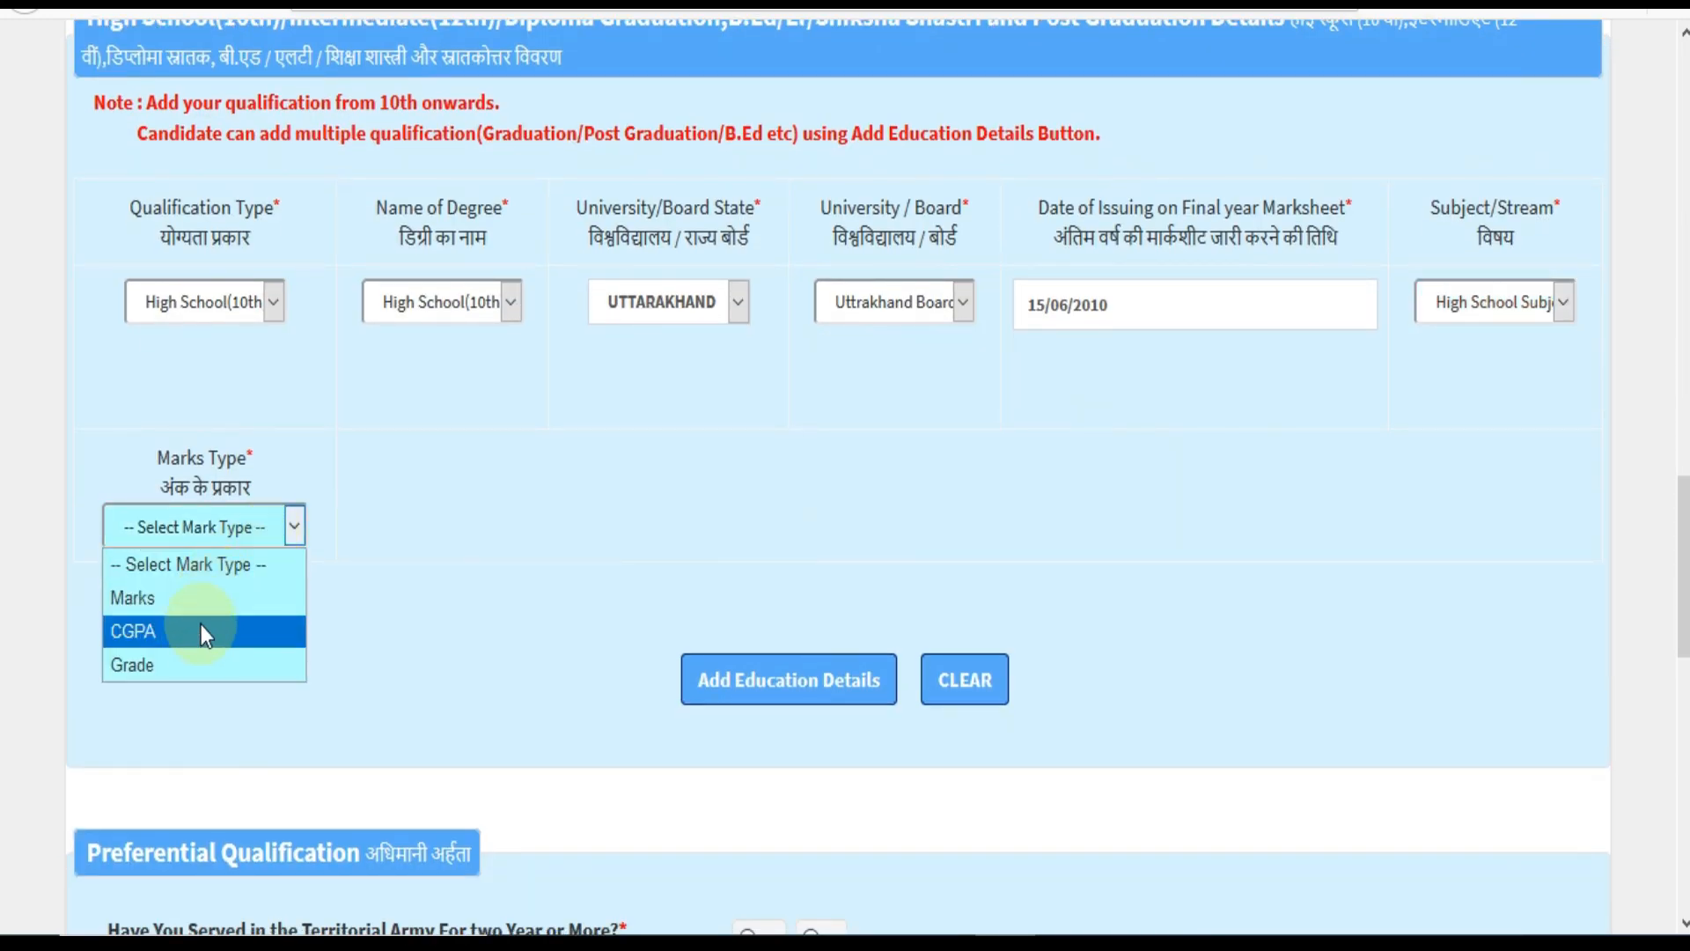
click(176, 604)
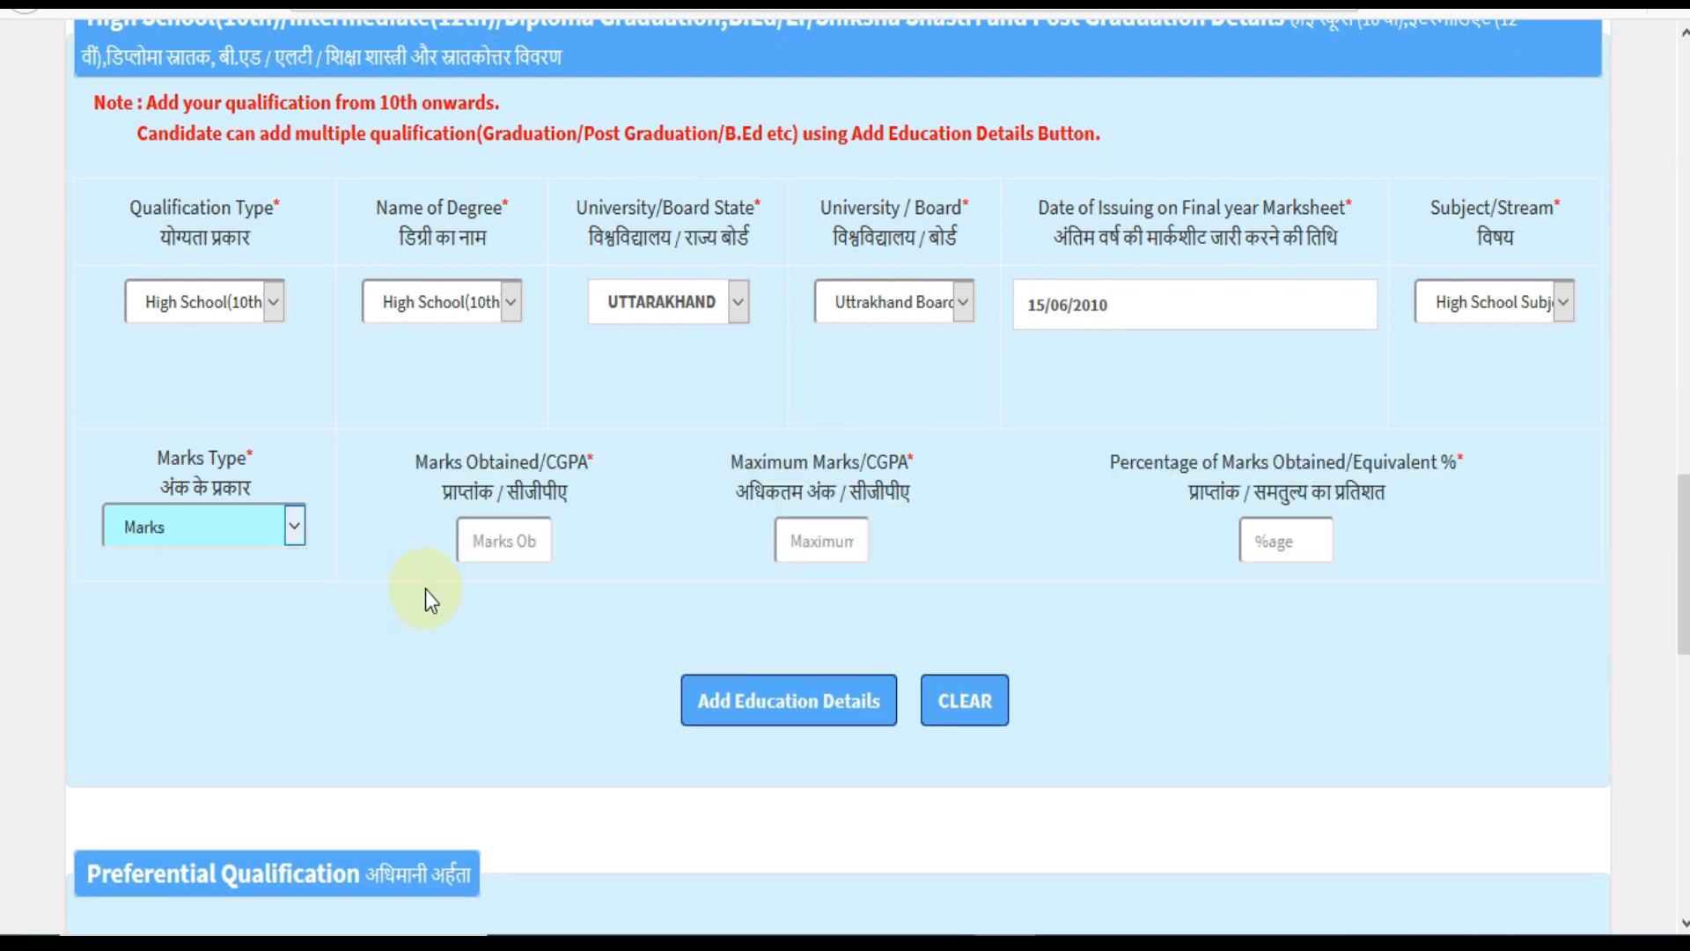
Enter 444 marks obtained out of 500 and add the High School qualification.
click(495, 541)
text(444)
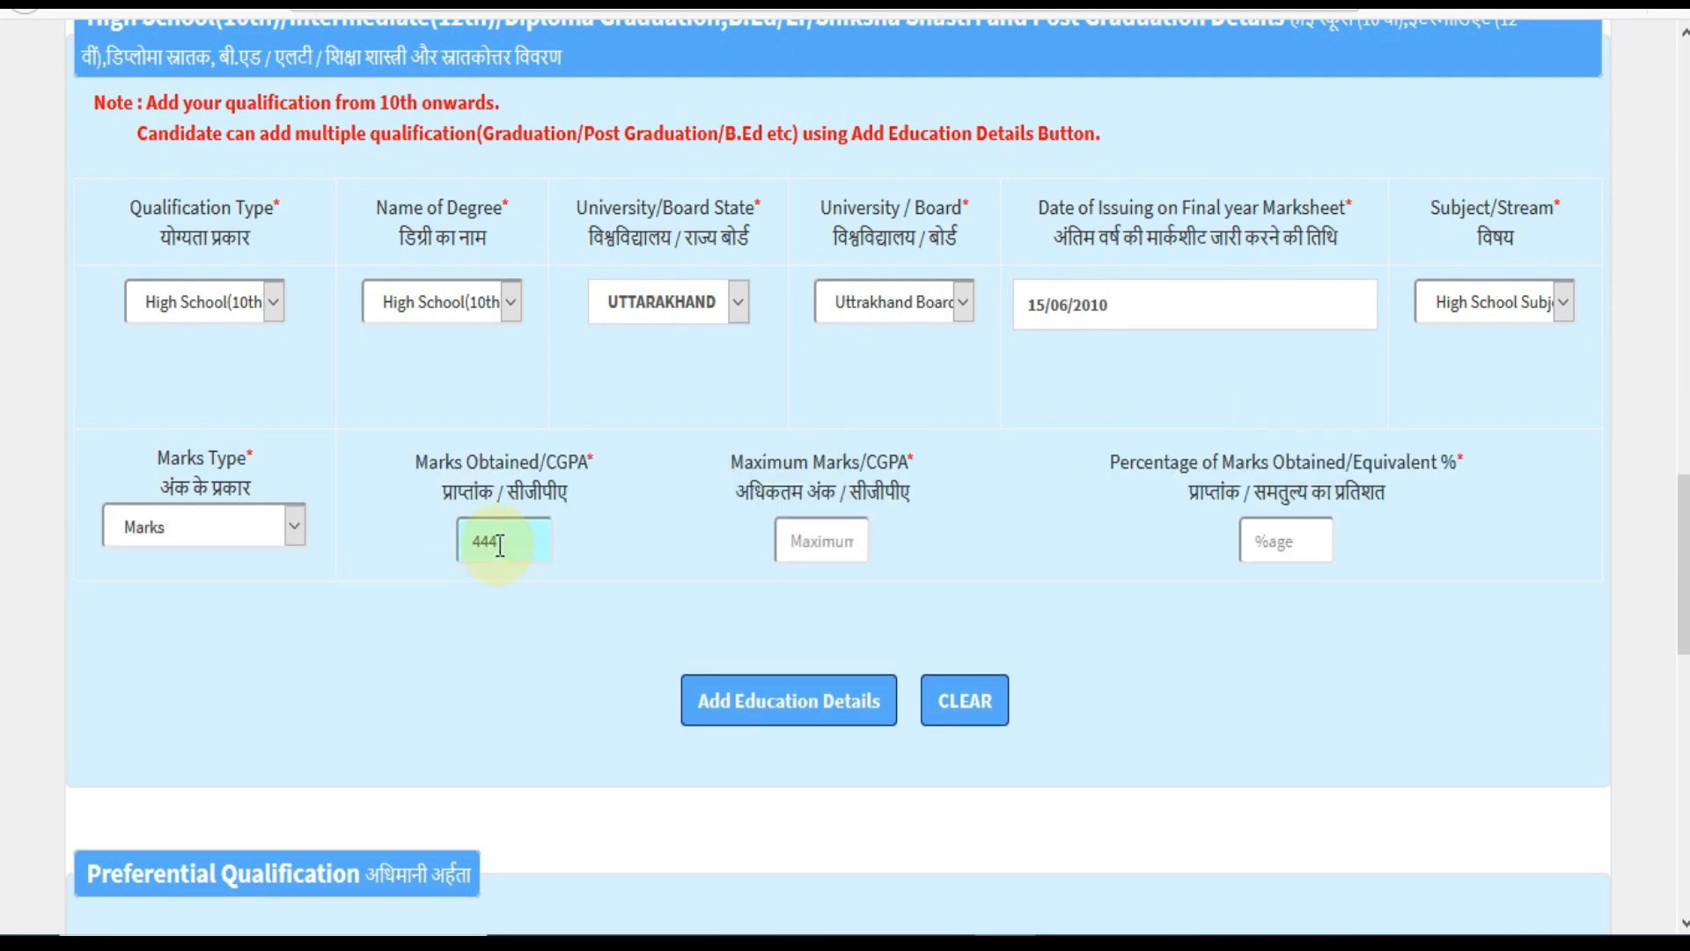
click(803, 545)
text(500)
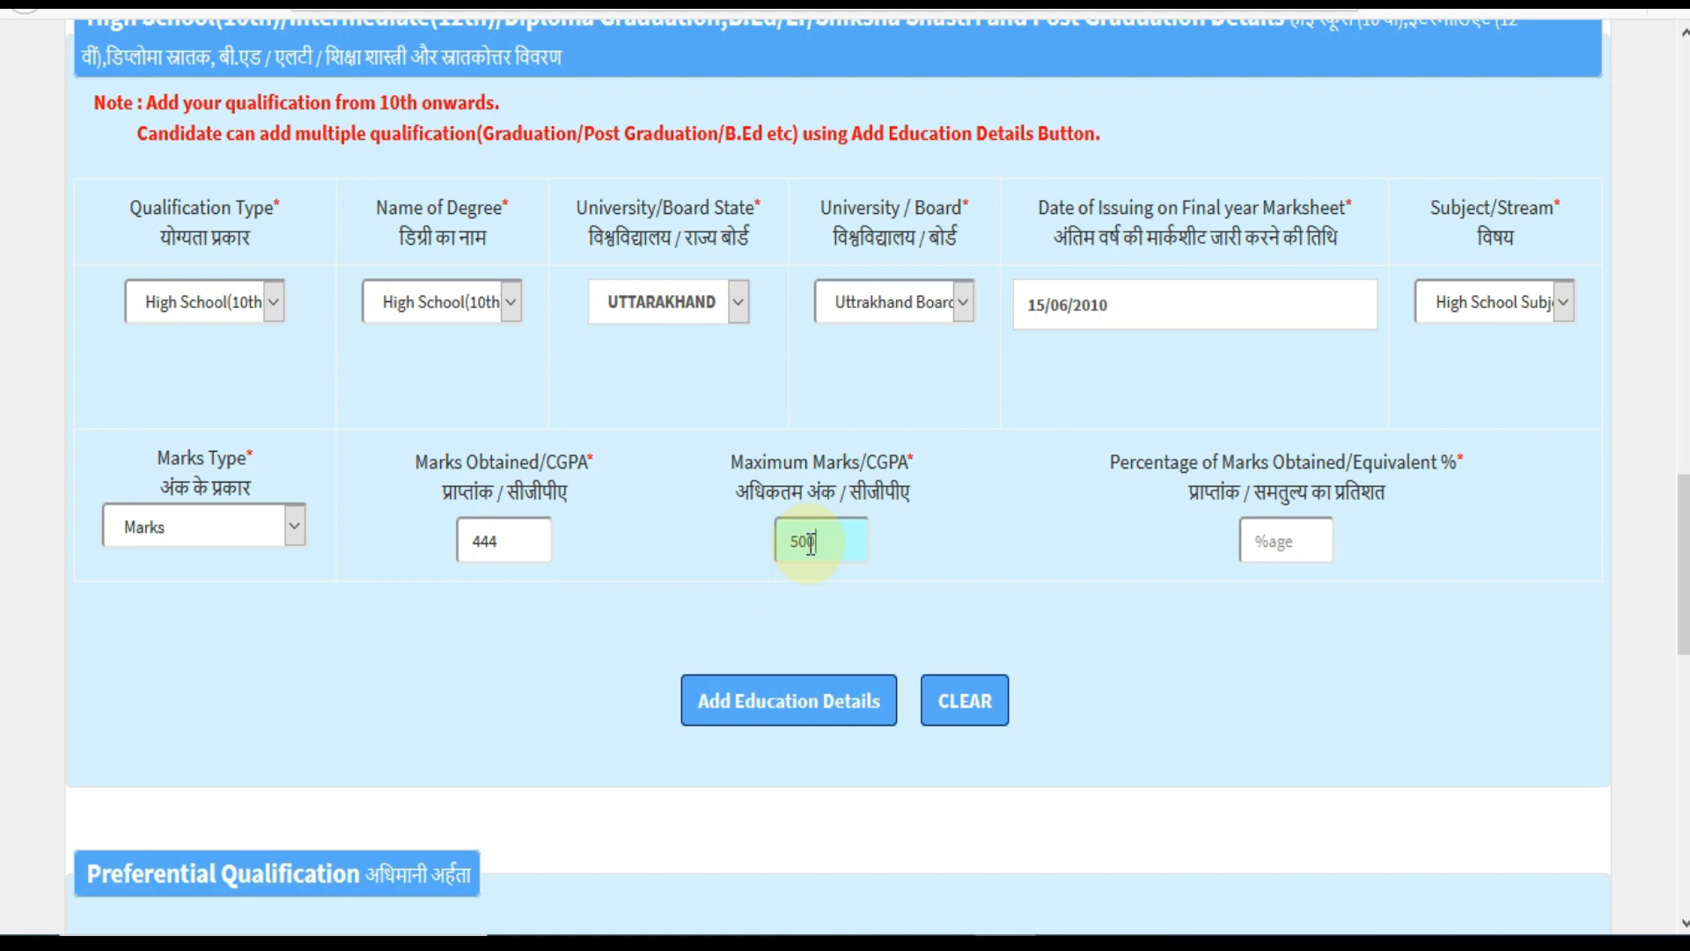
click(970, 553)
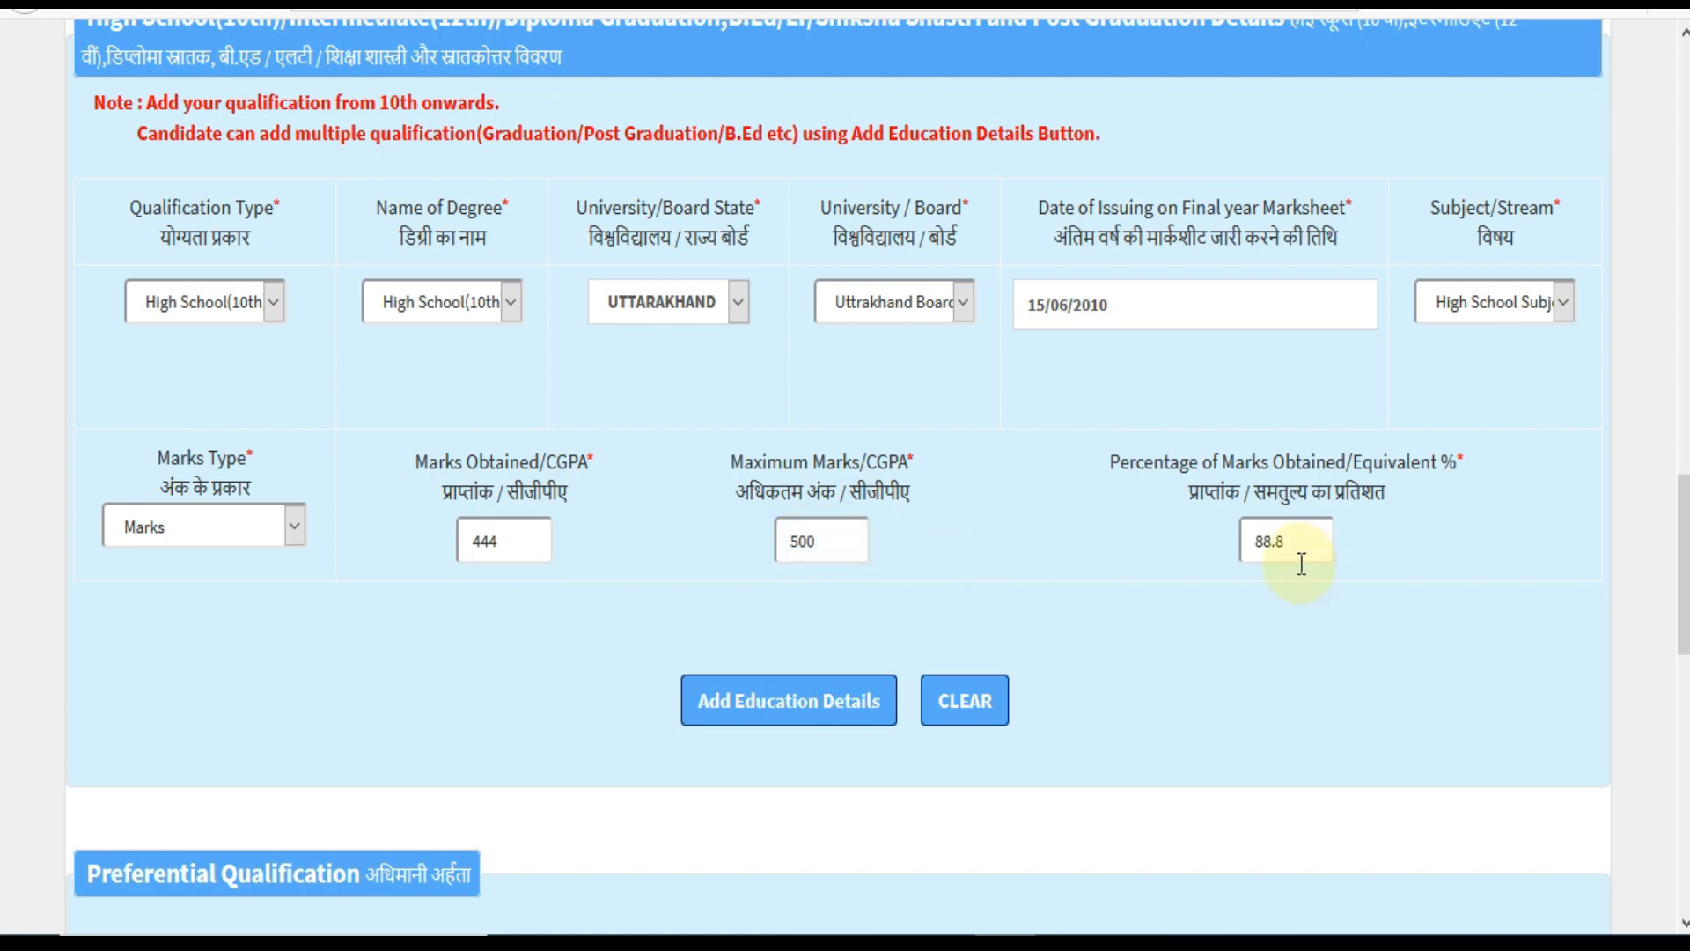
click(786, 717)
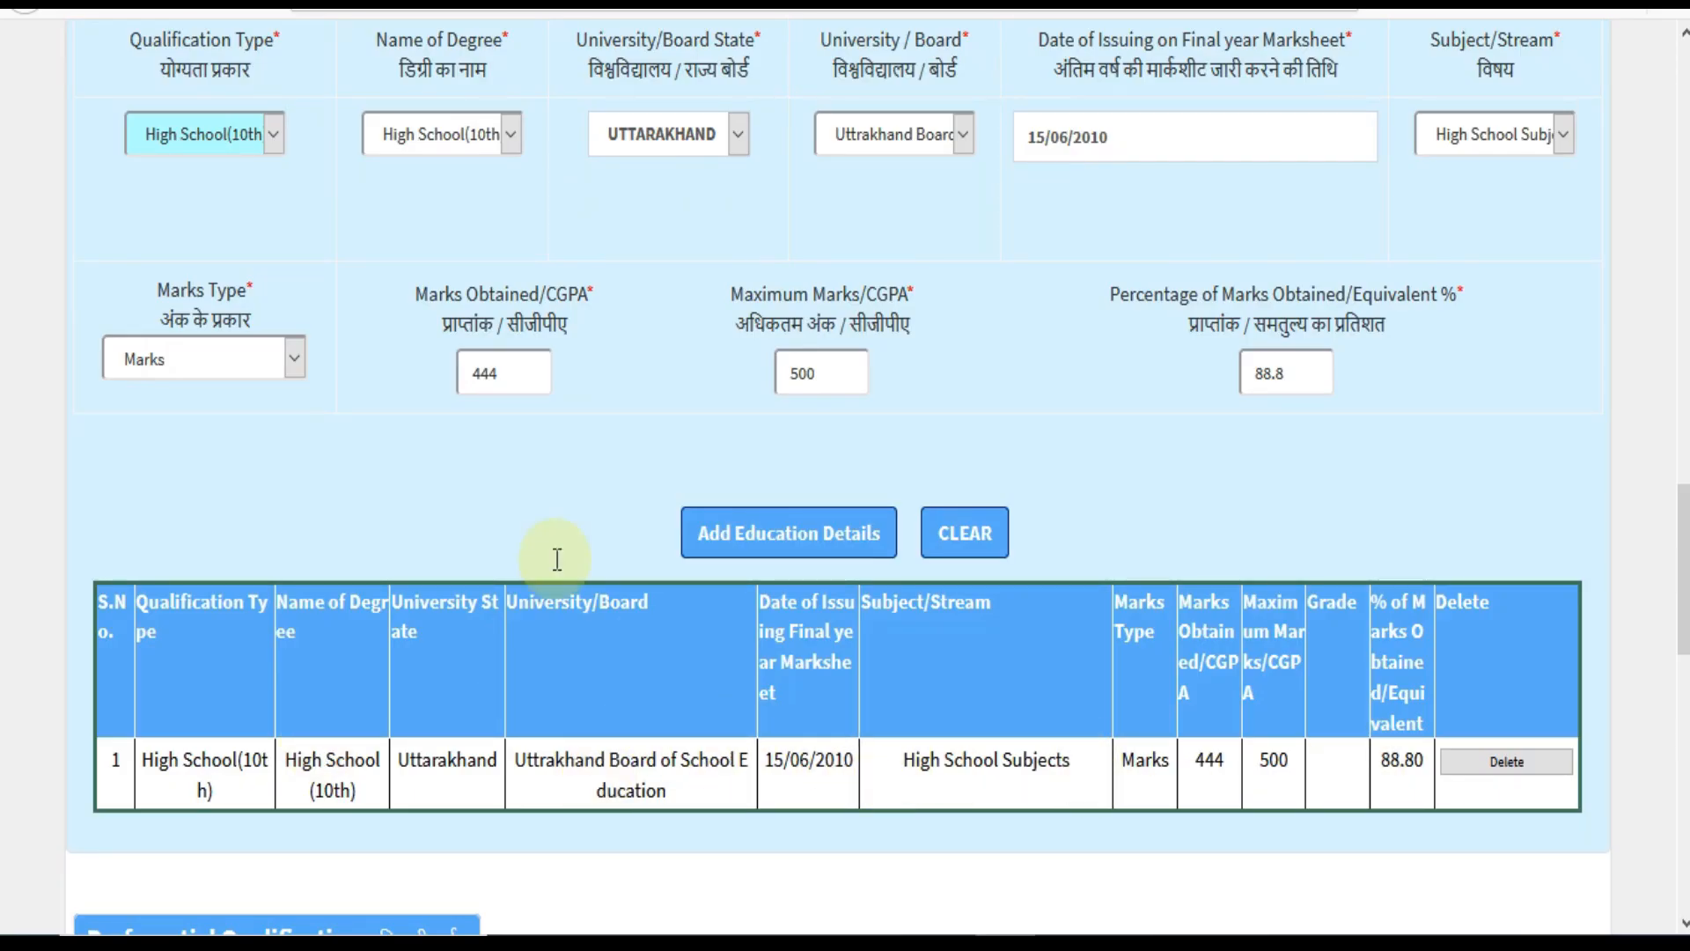
Select Intermediate(12th) as both the qualification type and the degree name.
click(258, 146)
click(234, 236)
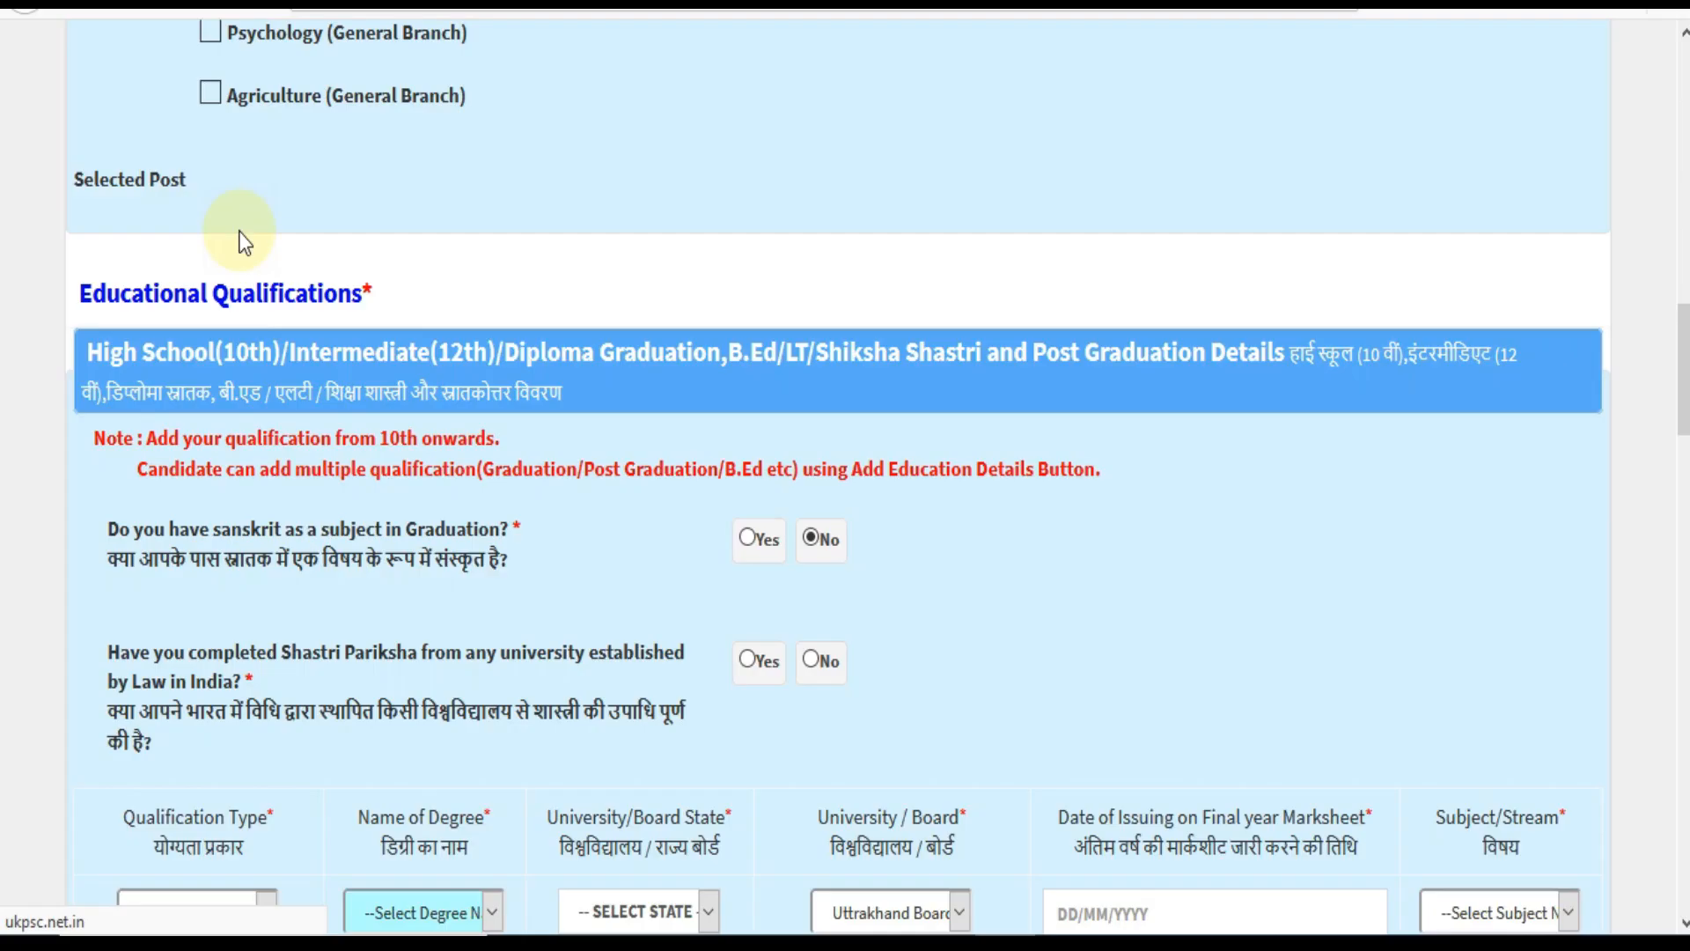
scroll(528, 528, down, 2)
click(452, 474)
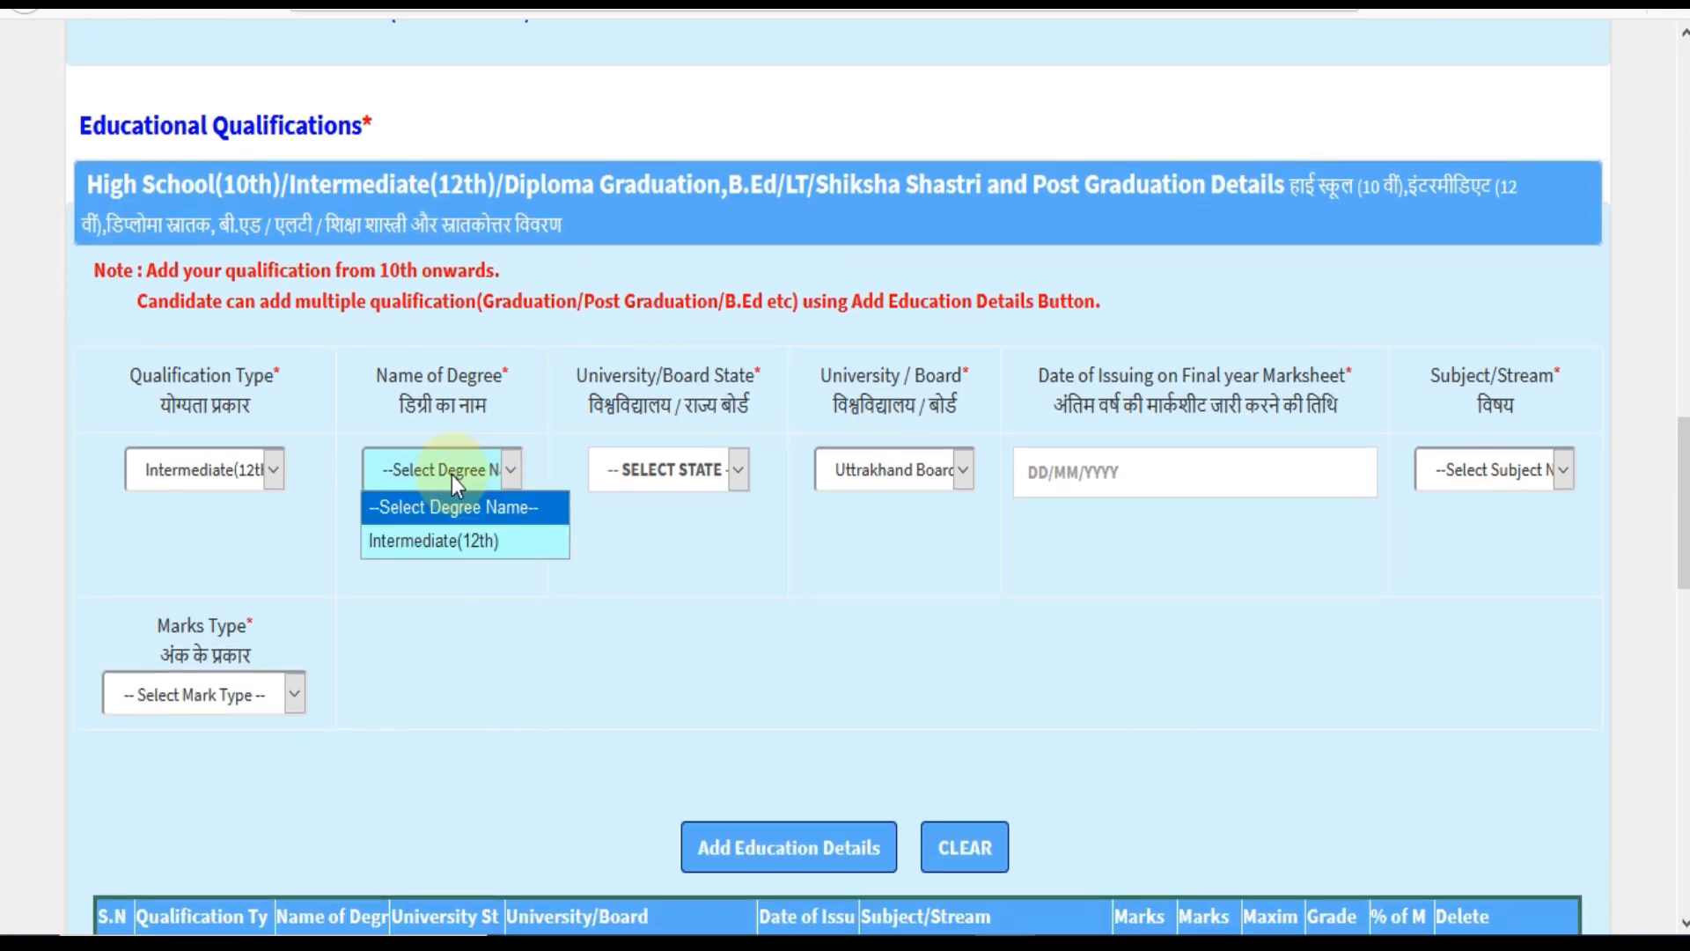
click(447, 531)
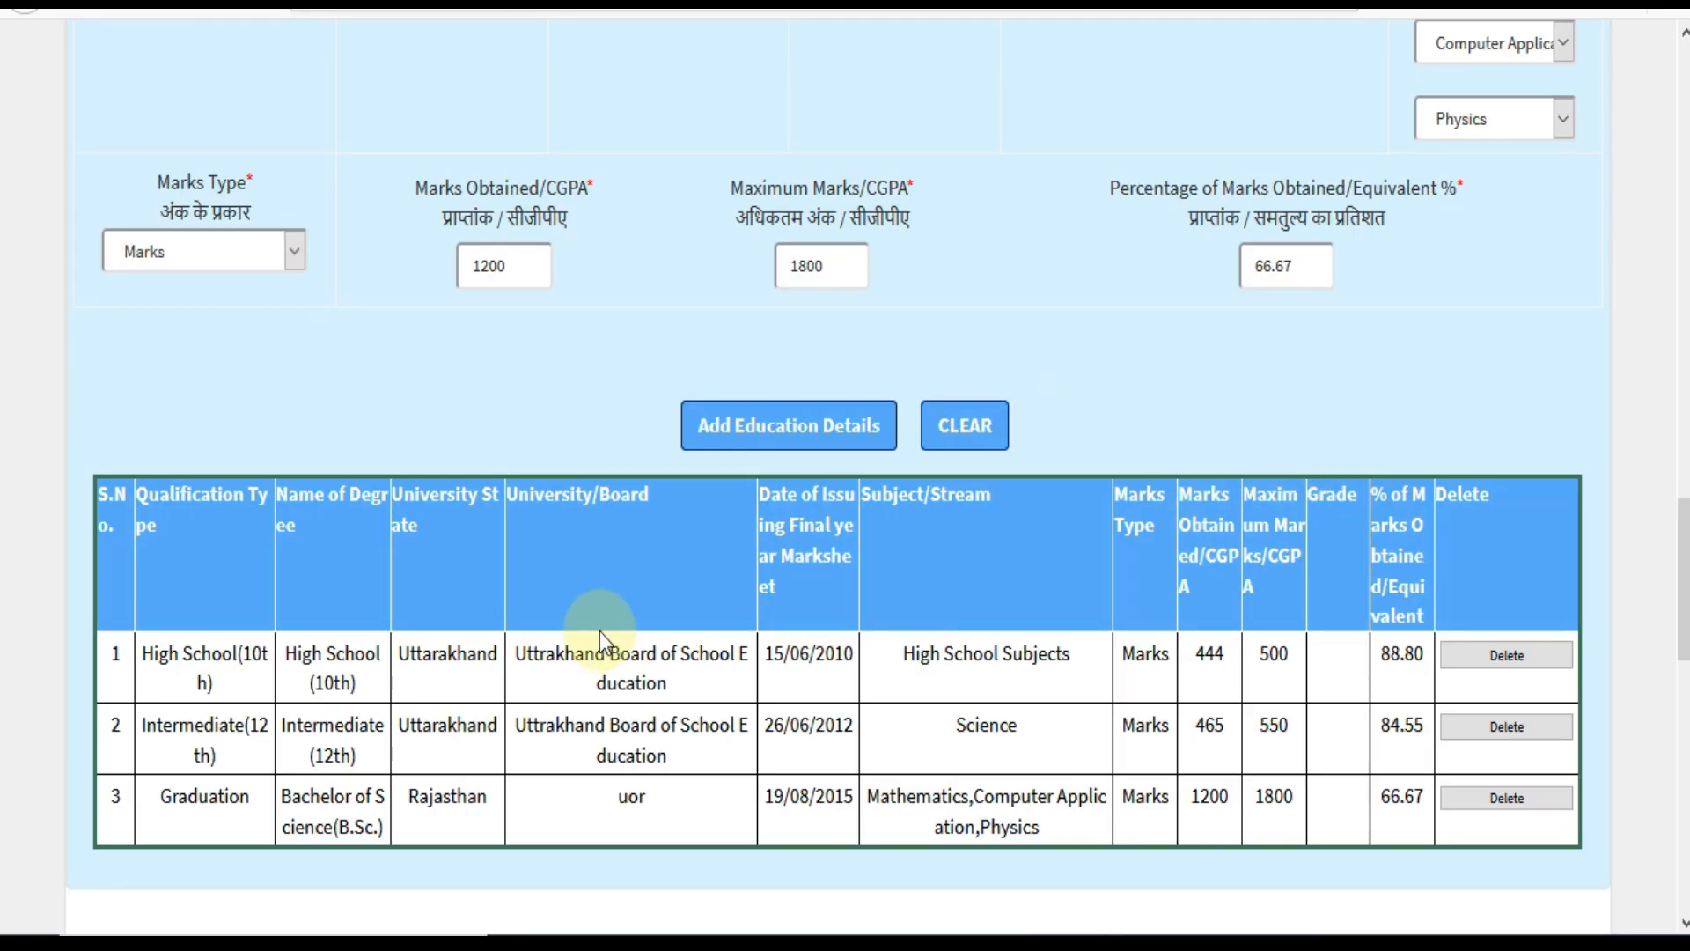
drag(1683, 579, 1684, 503)
Switch to Post Graduation and look through the degree, state, board, subject and marks lists.
click(234, 345)
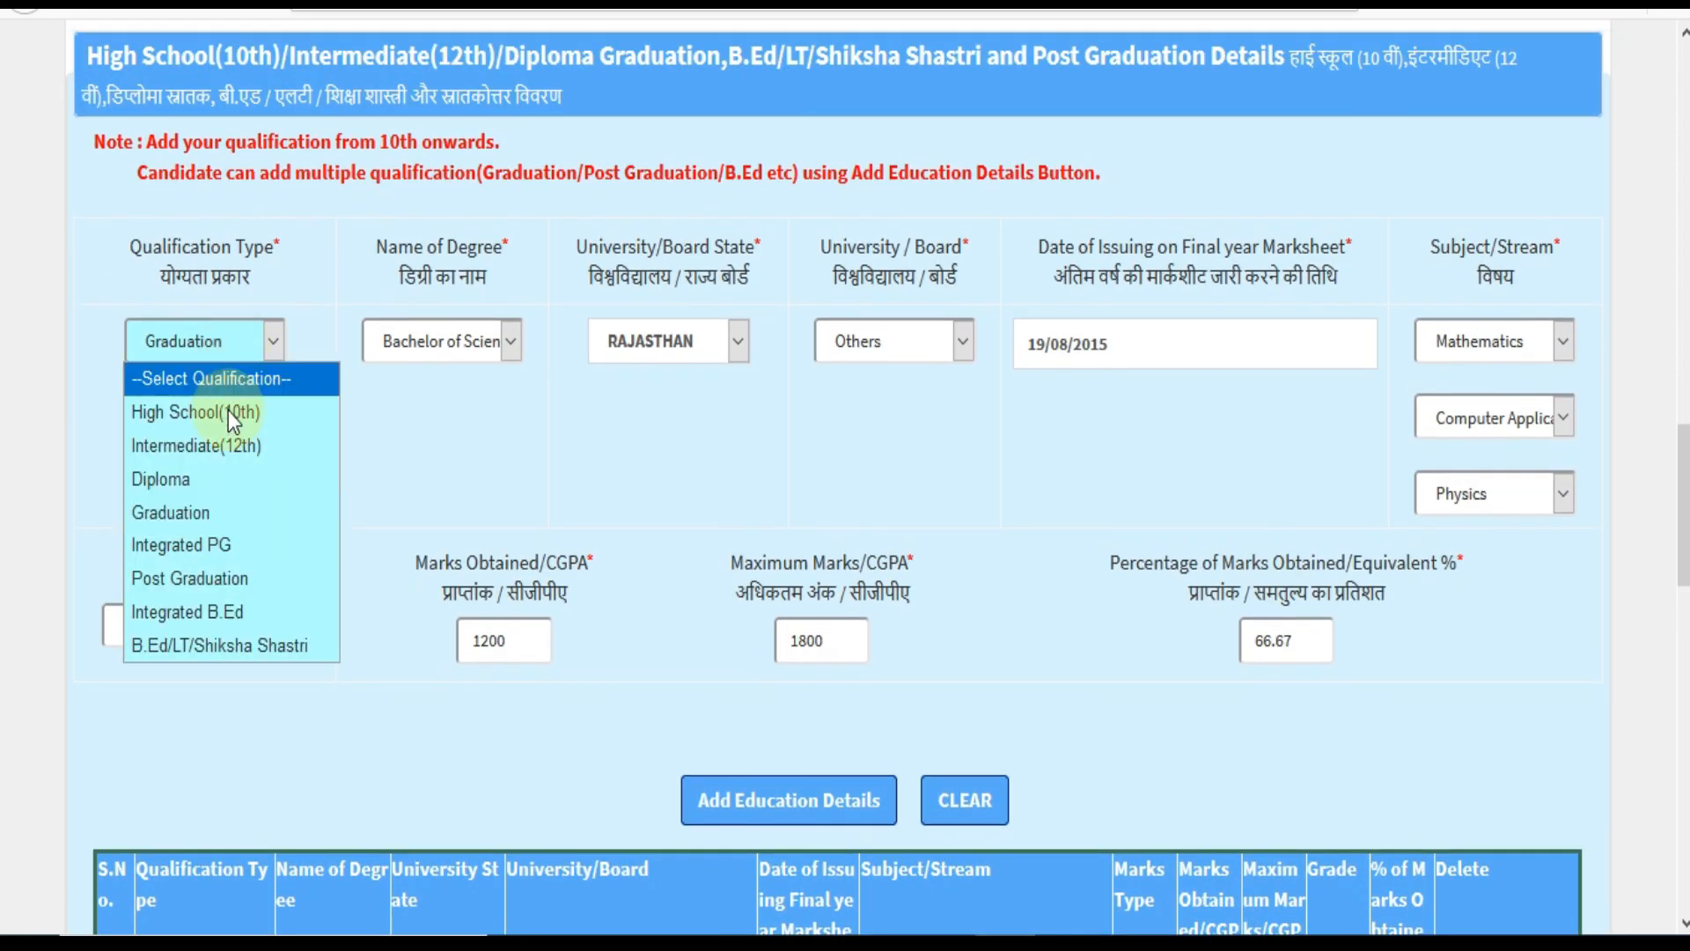
click(215, 641)
click(210, 627)
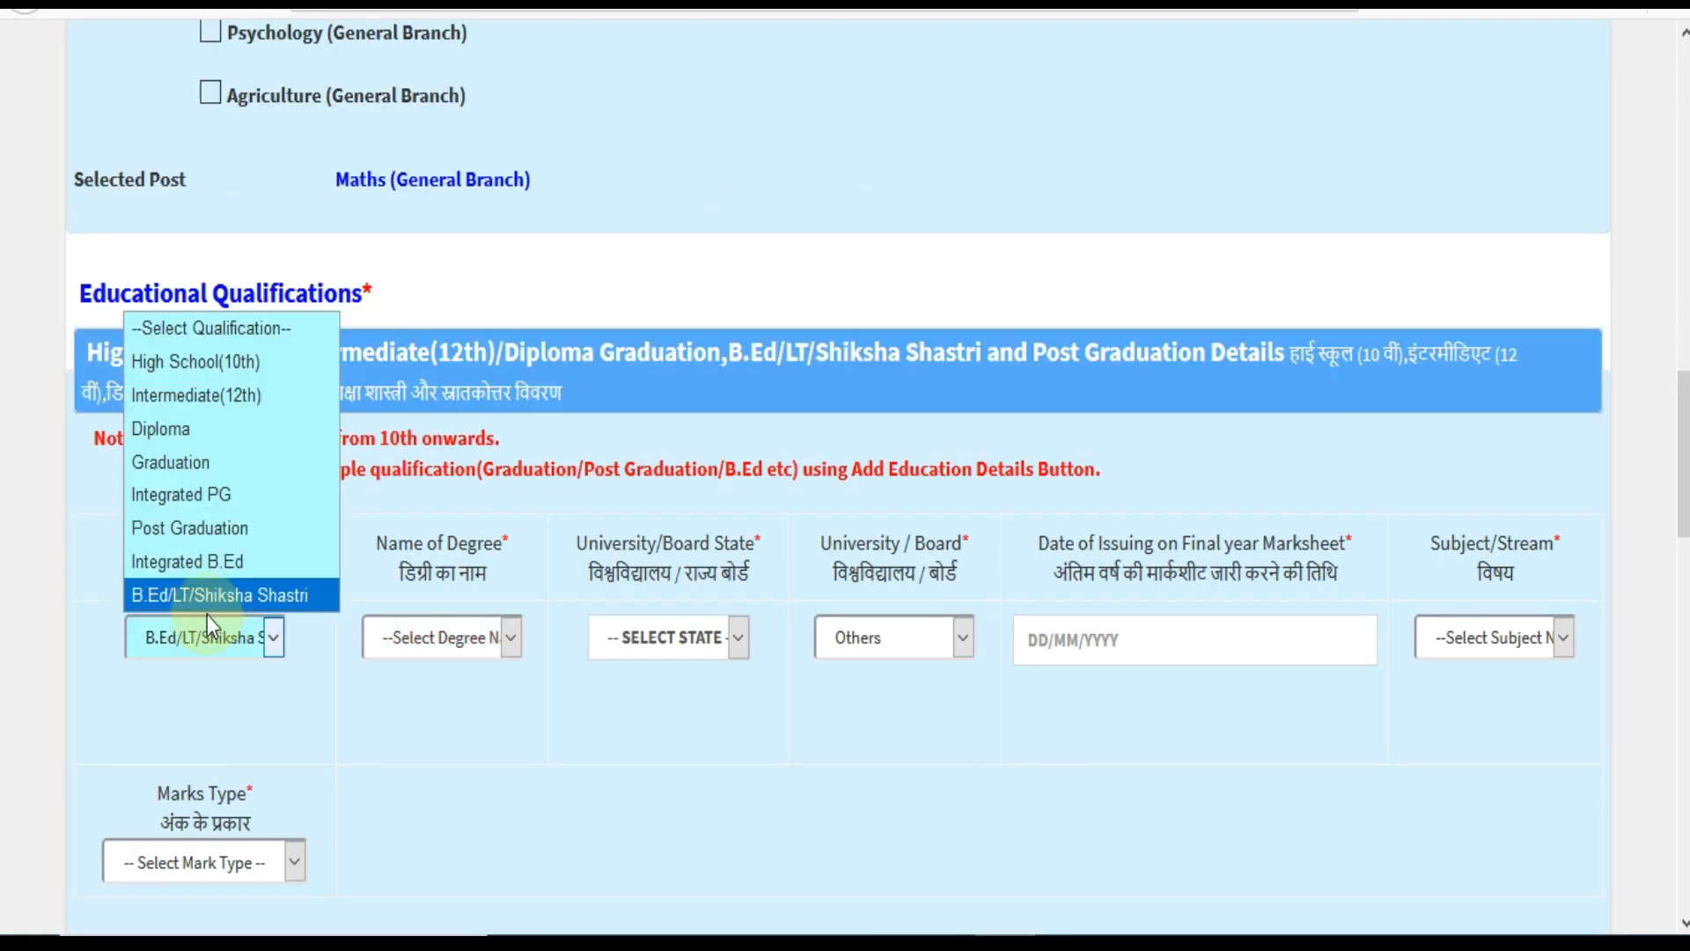
click(211, 540)
scroll(524, 669, down, 2)
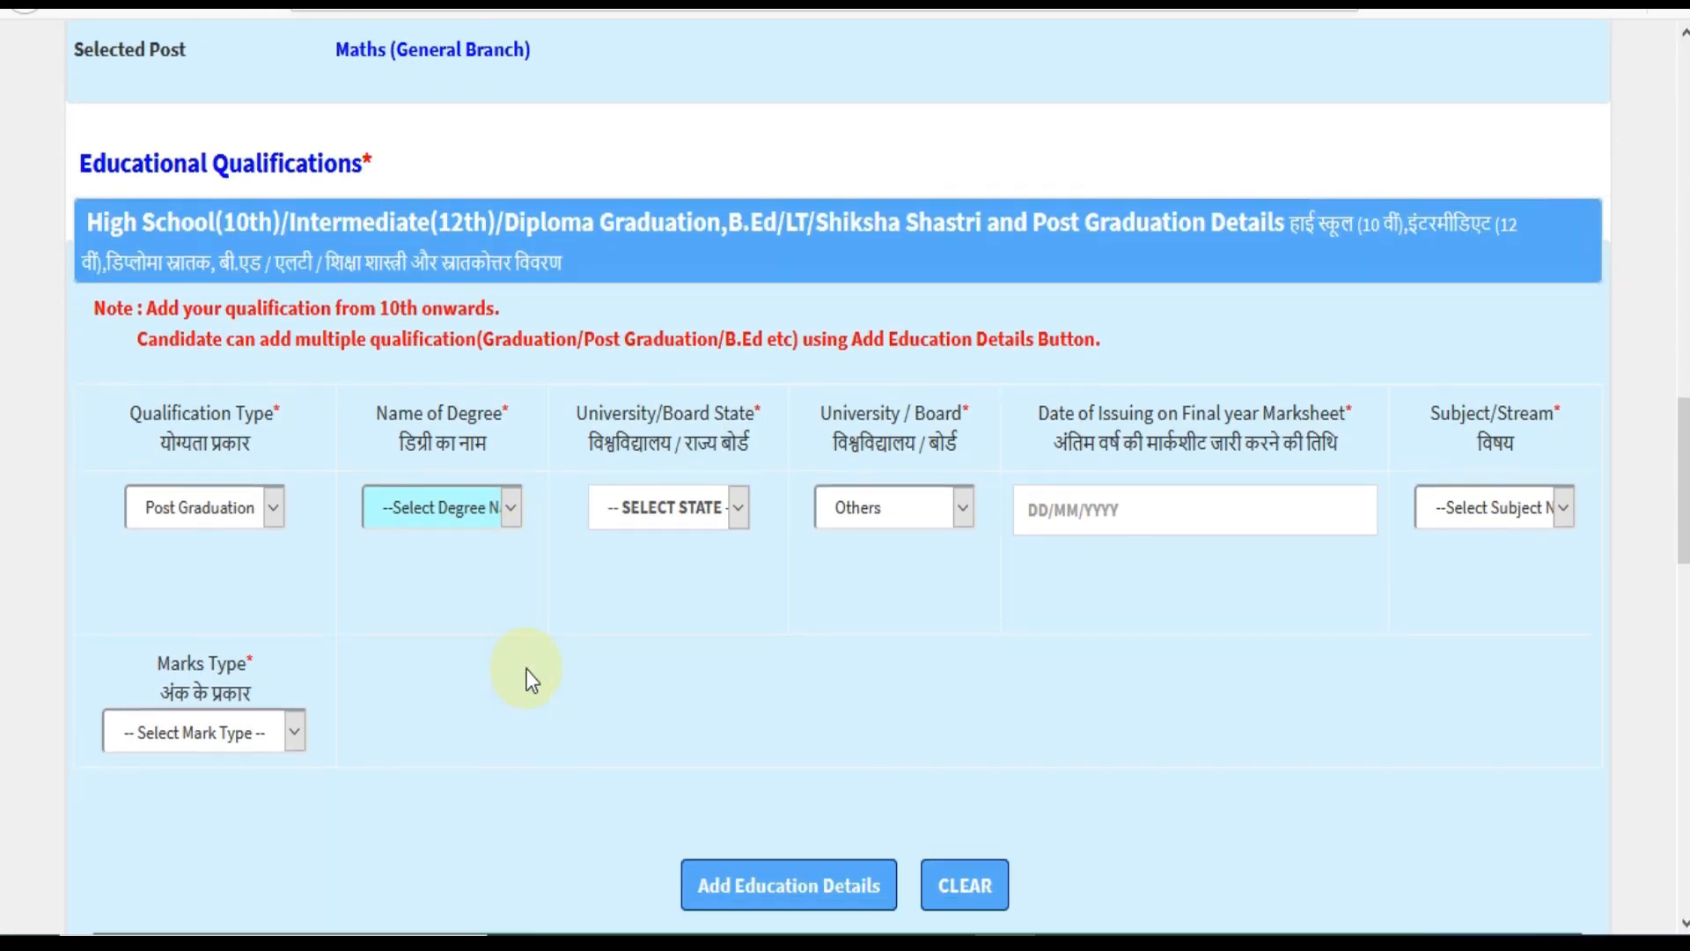
click(485, 487)
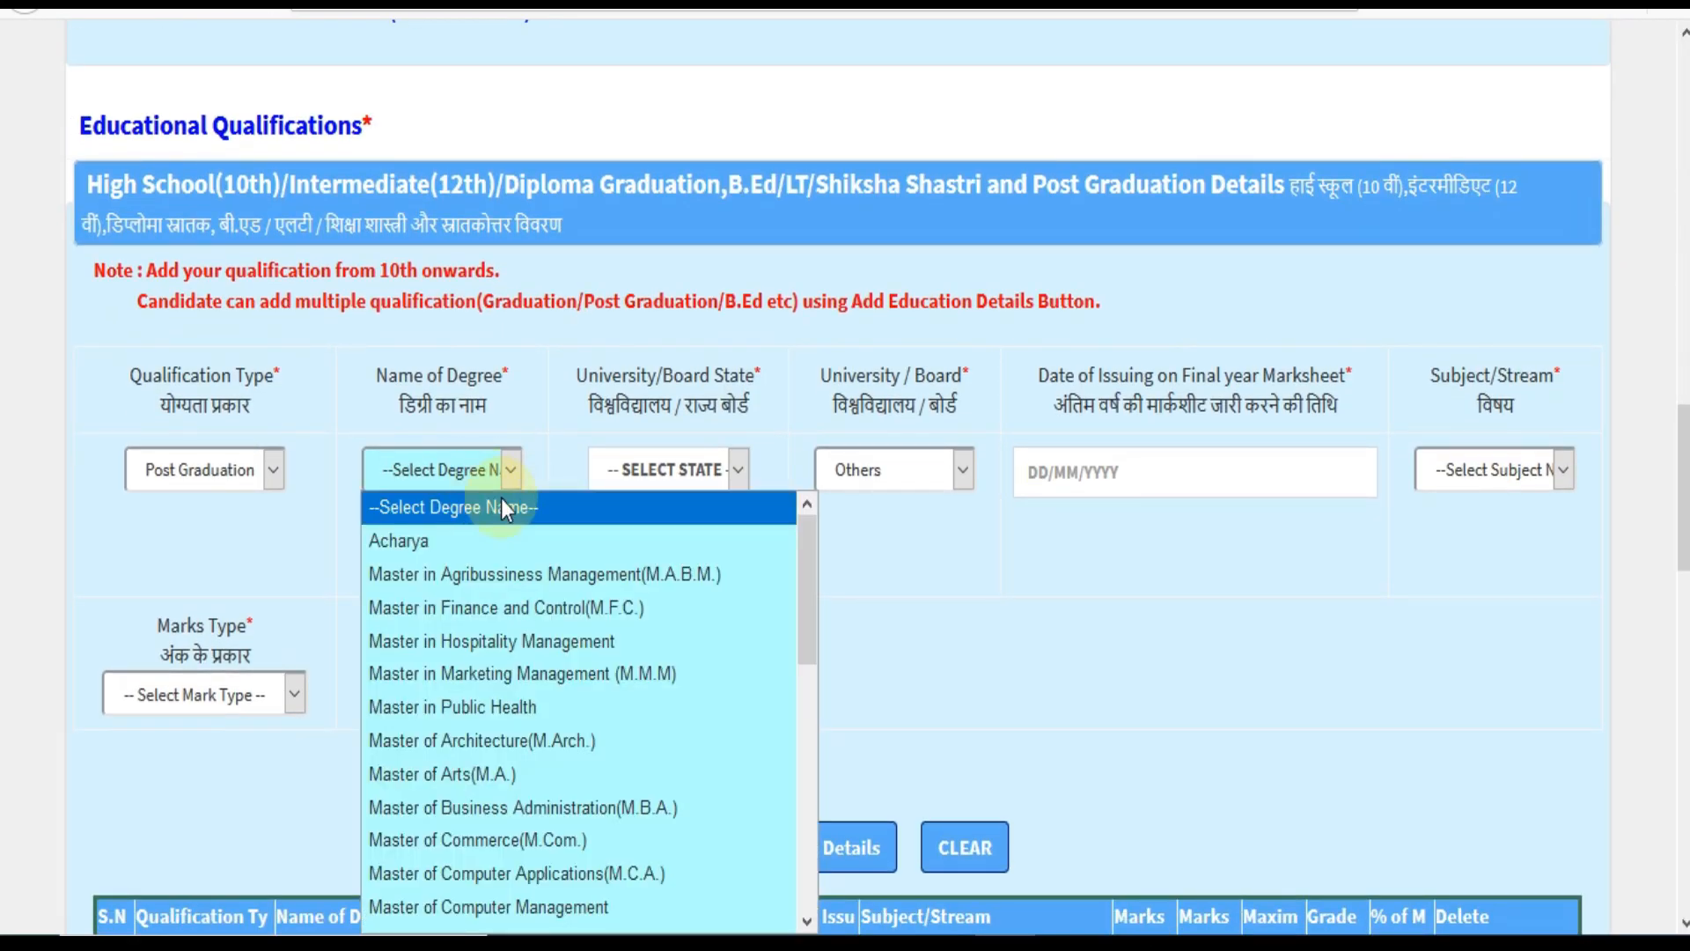
click(1023, 614)
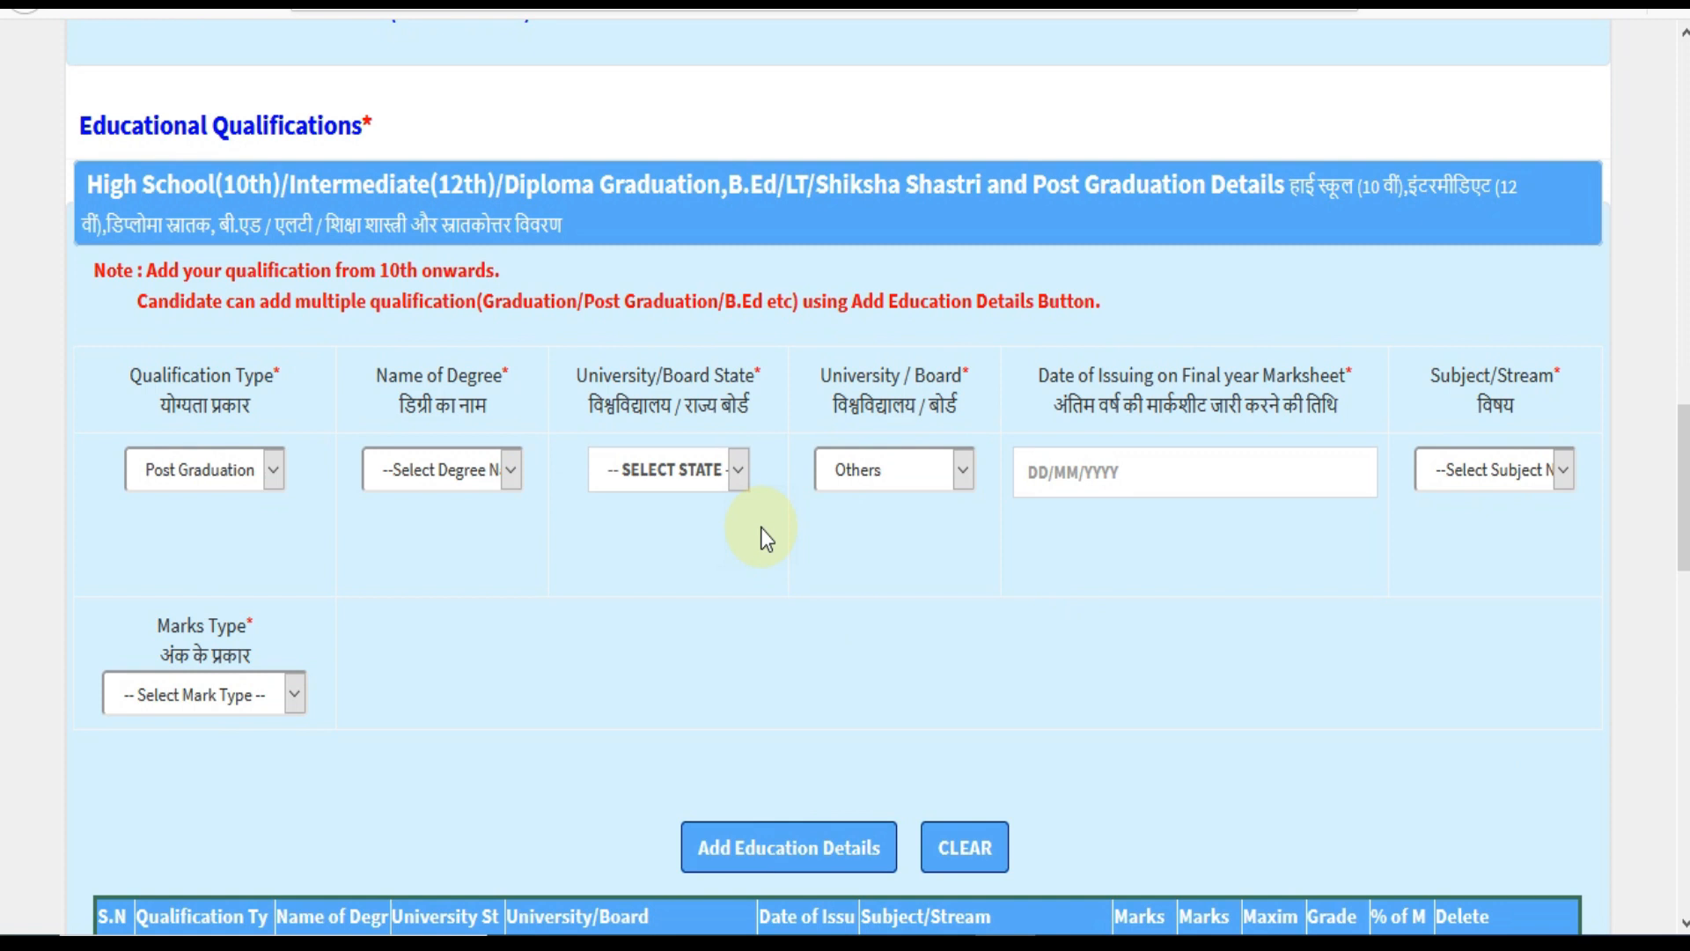
click(693, 486)
click(887, 467)
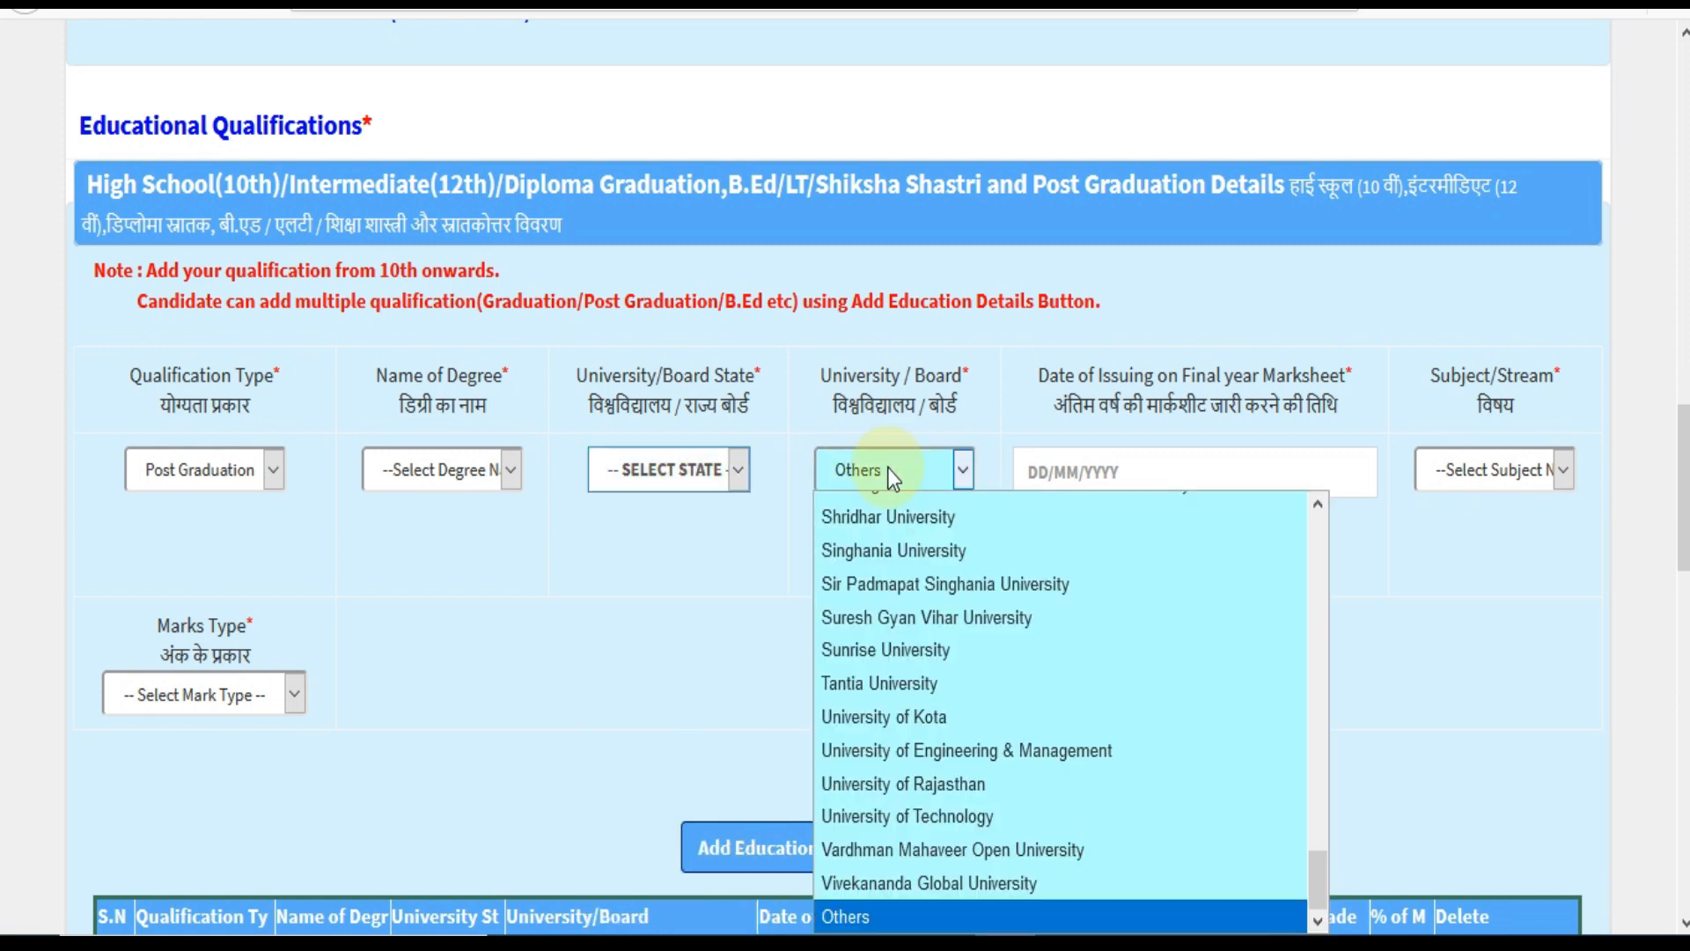
click(1459, 473)
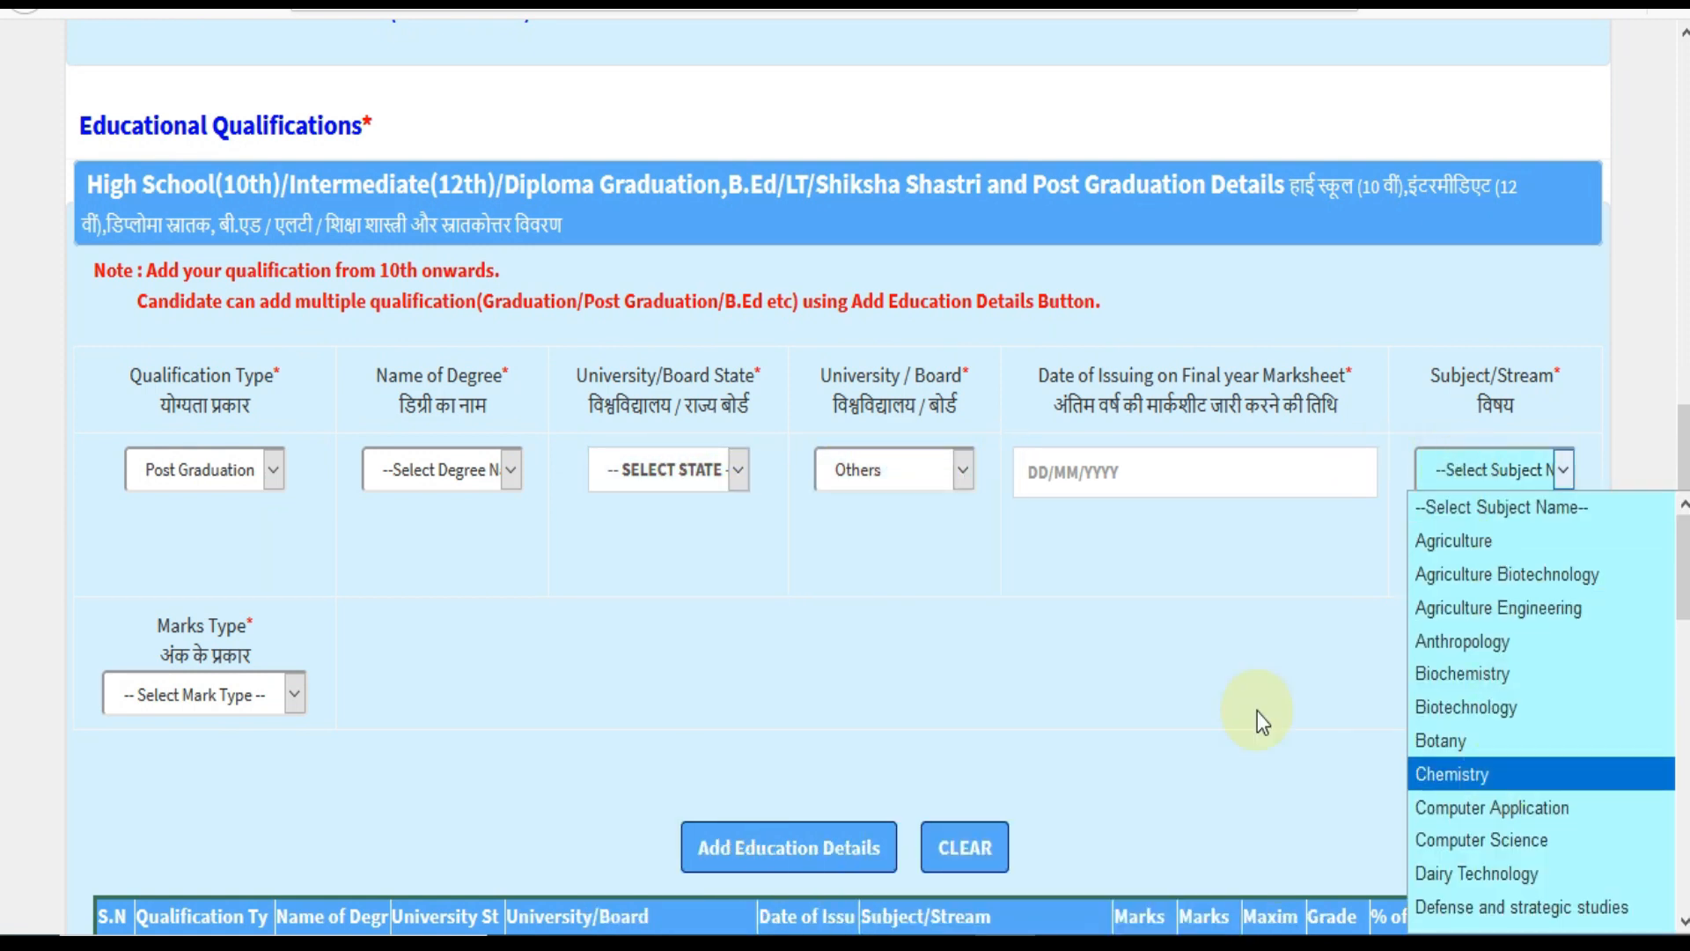
click(255, 695)
click(234, 681)
click(400, 653)
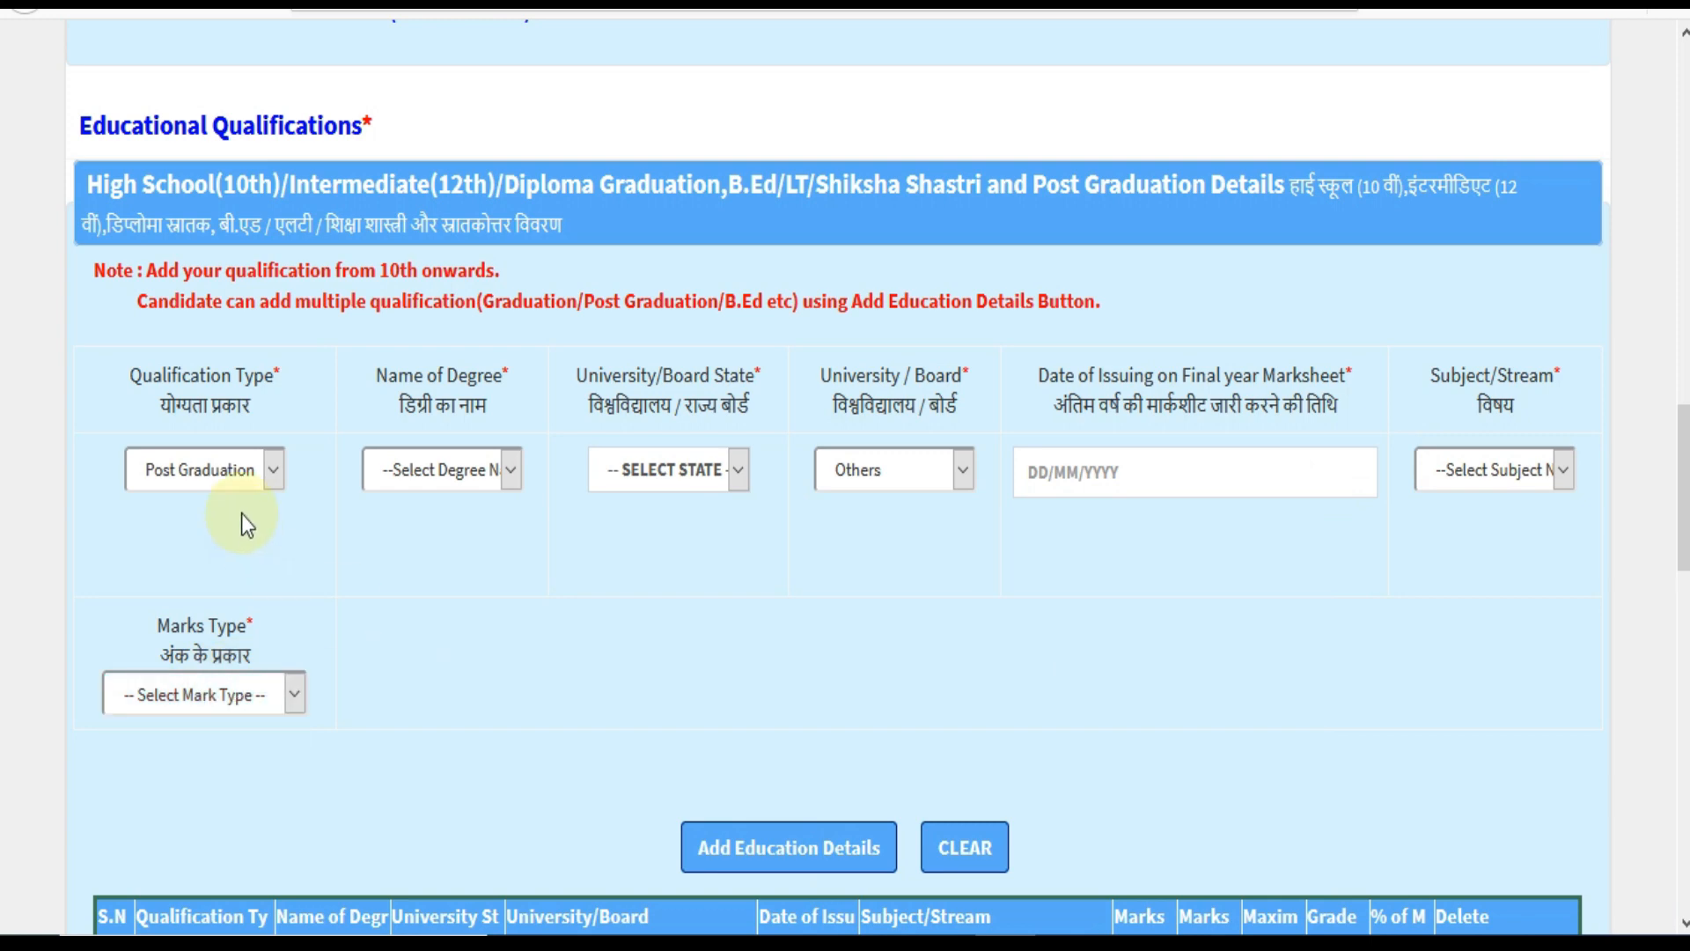
Set qualification type and degree to B.Ed/LT/Shiksha Shastri, keeping university/board as Others.
click(230, 482)
click(232, 770)
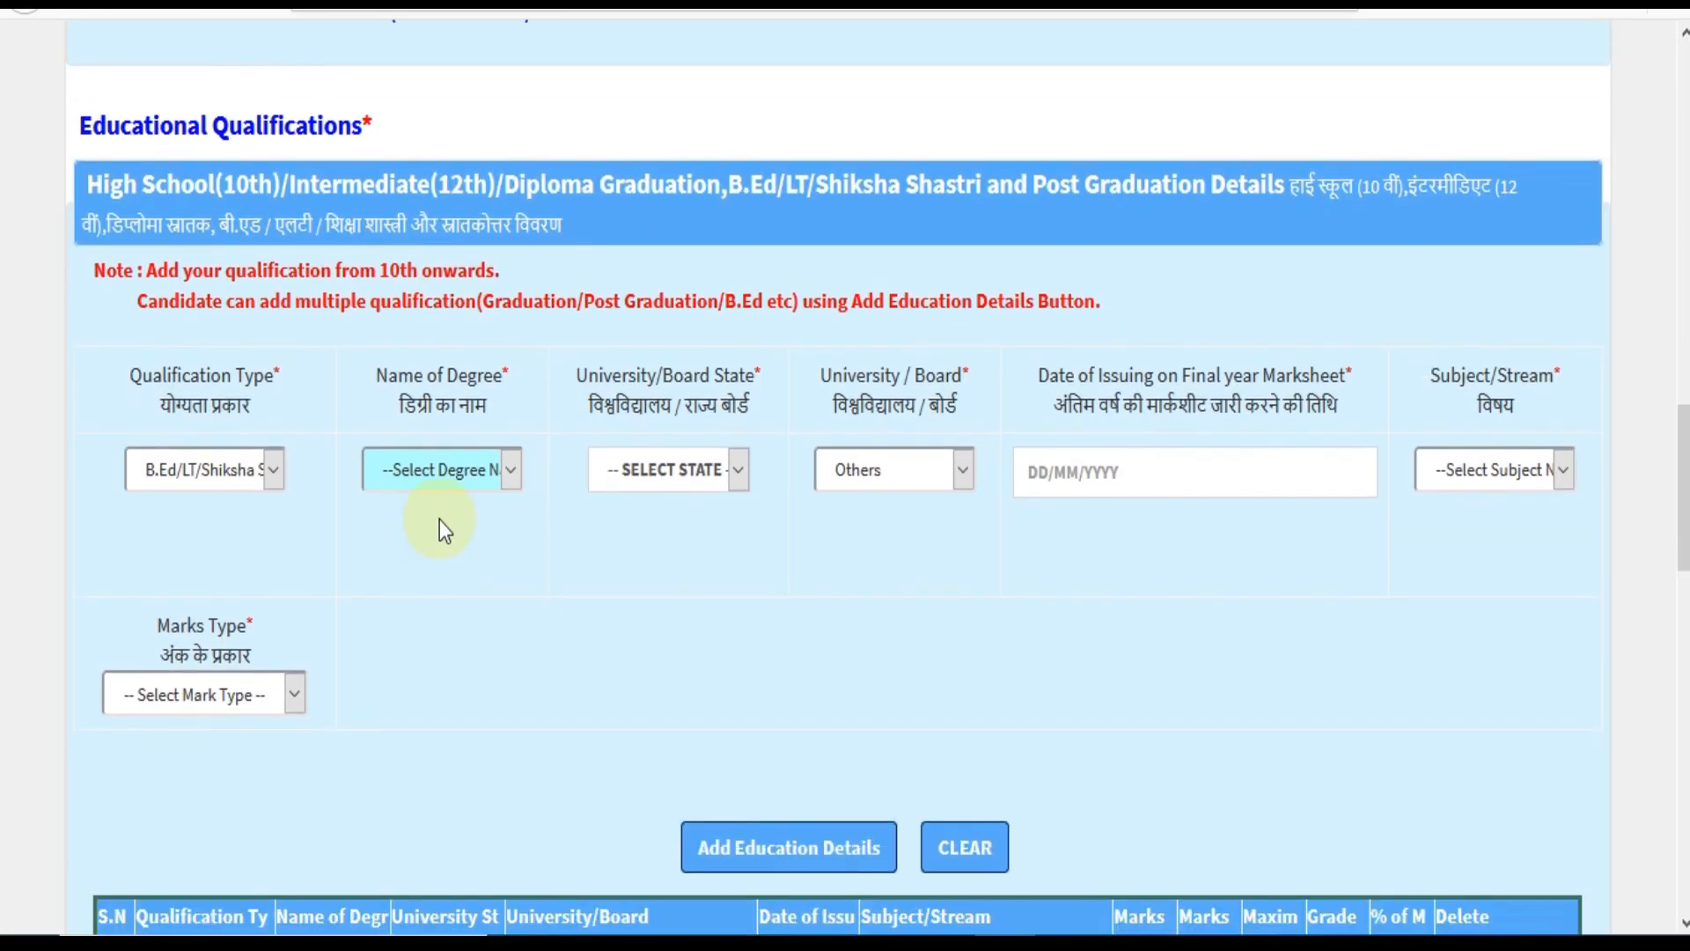
click(440, 469)
click(447, 537)
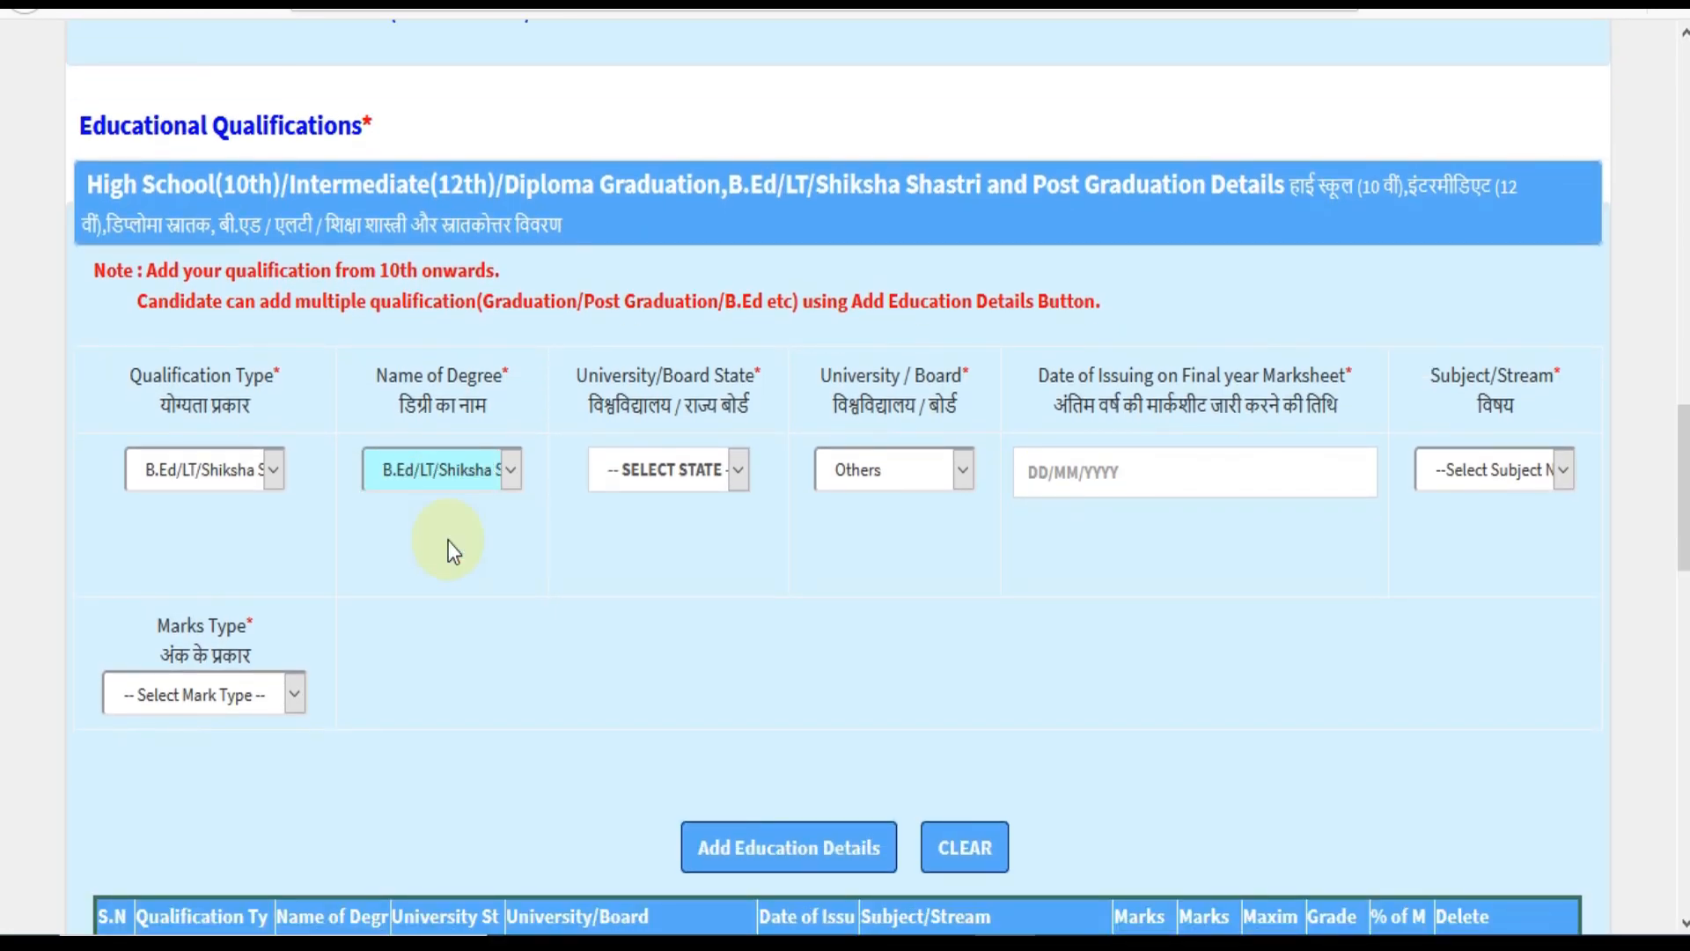
click(713, 493)
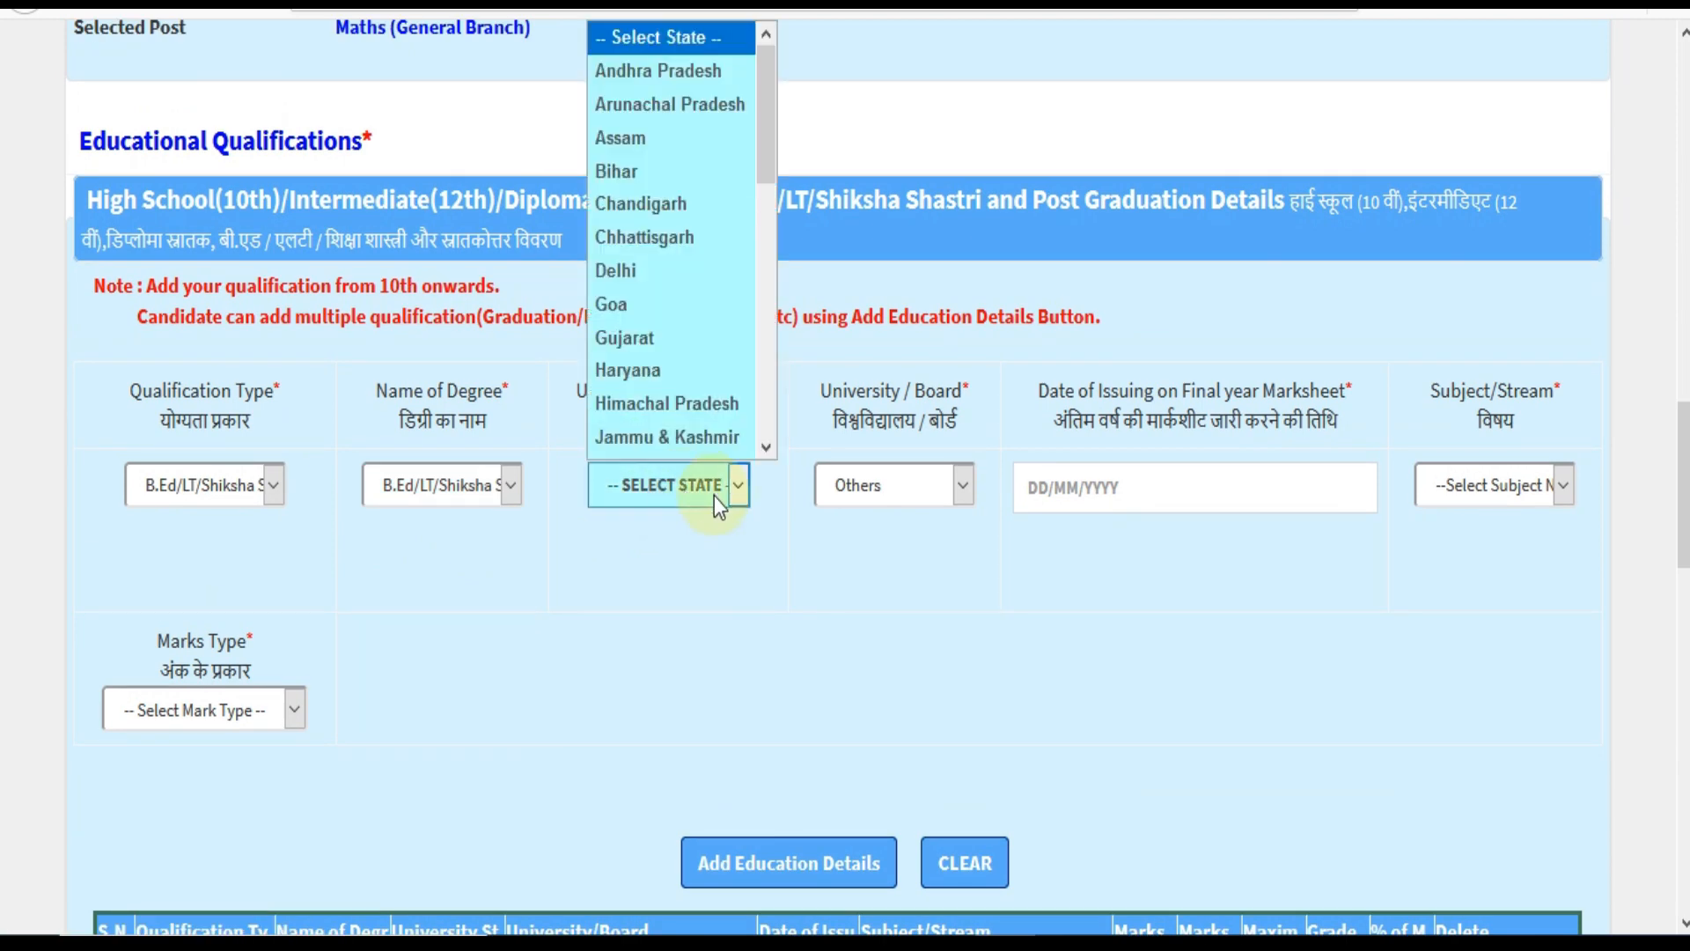
click(906, 489)
click(925, 565)
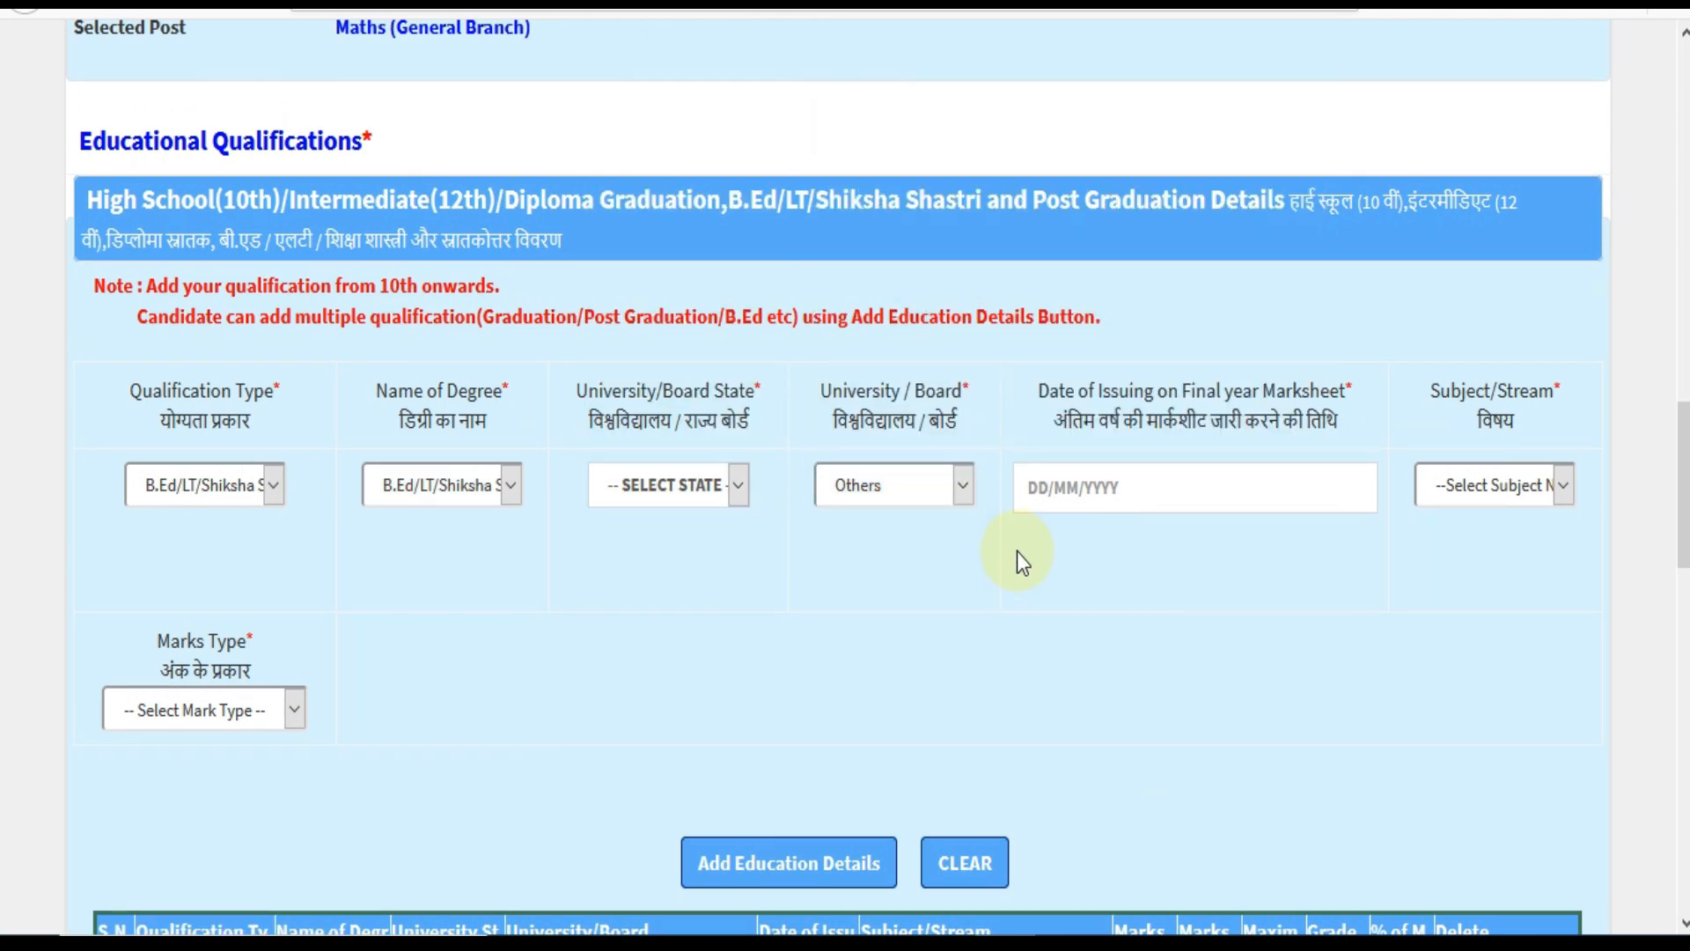
click(1152, 506)
click(1183, 553)
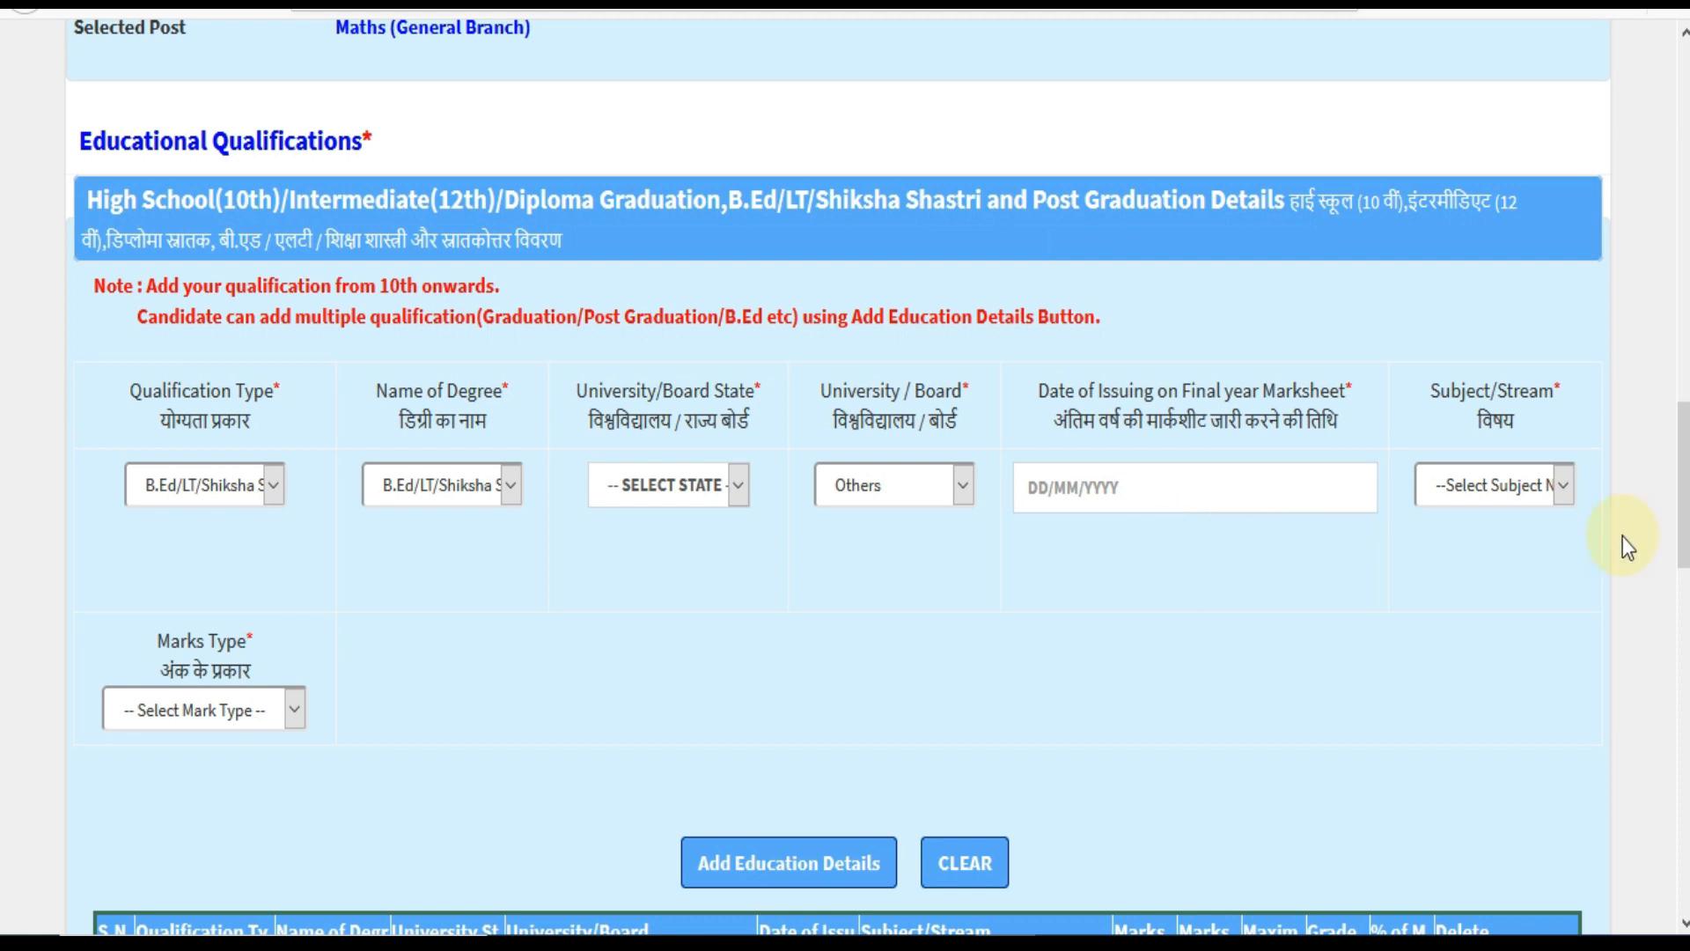
Choose B.Ed/LT/Shiksha Shastri Subjects and marks type Marks, then scroll to Preferential Qualification.
click(1561, 493)
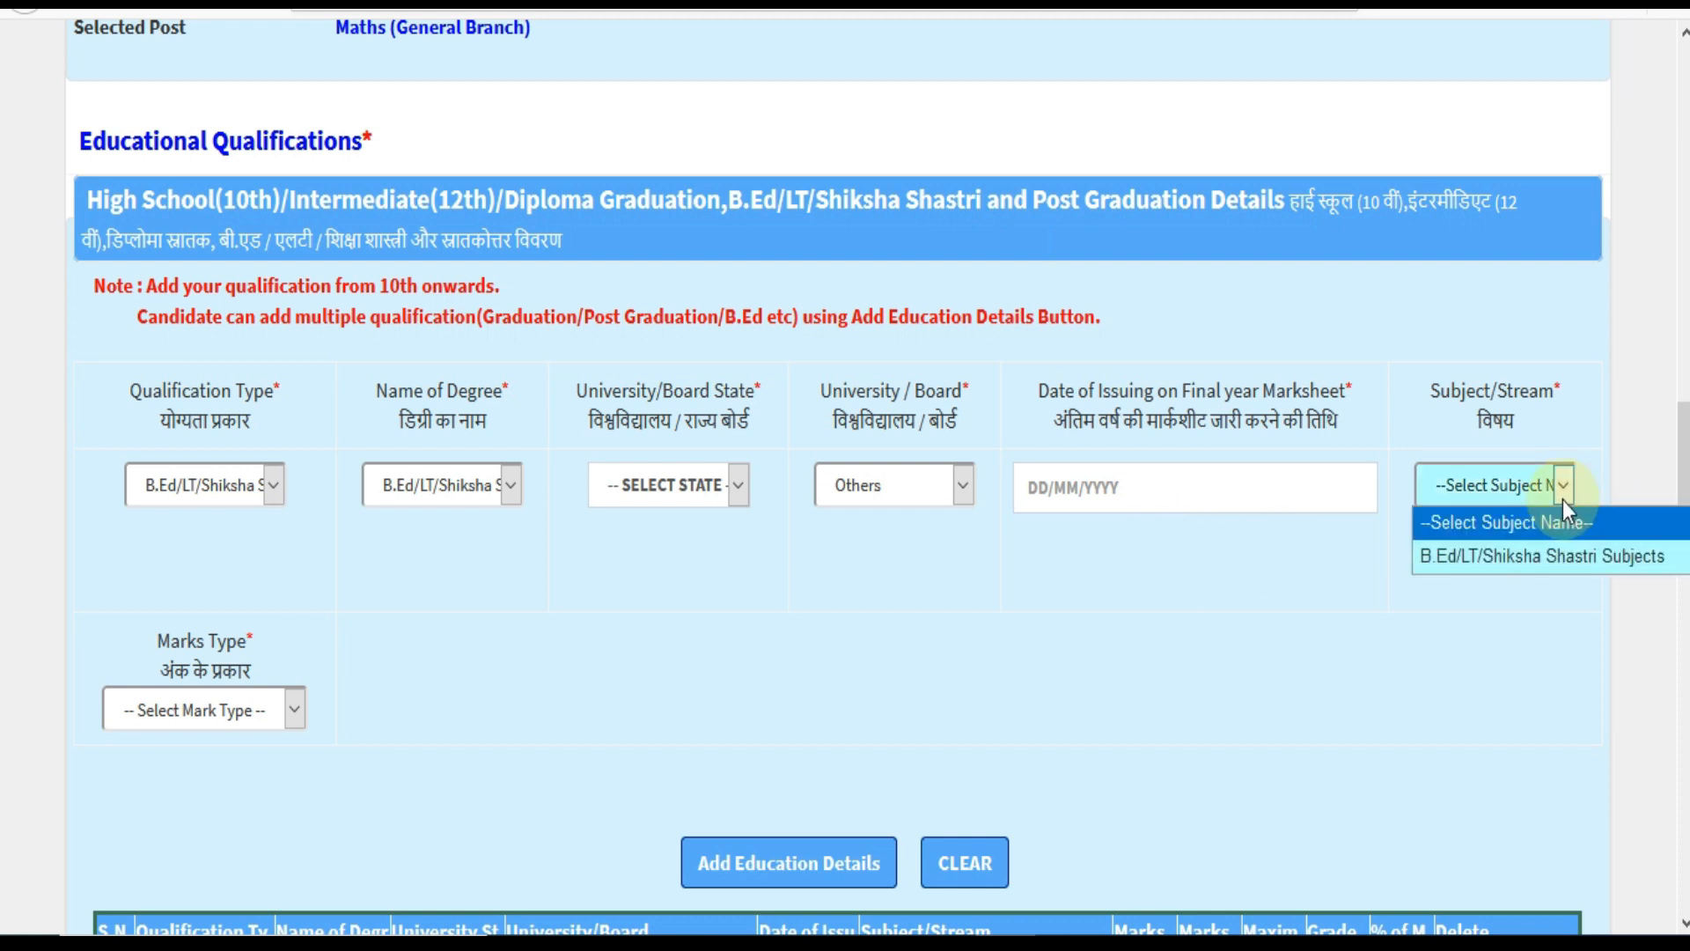
click(1519, 562)
scroll(597, 696, down, 2)
click(182, 543)
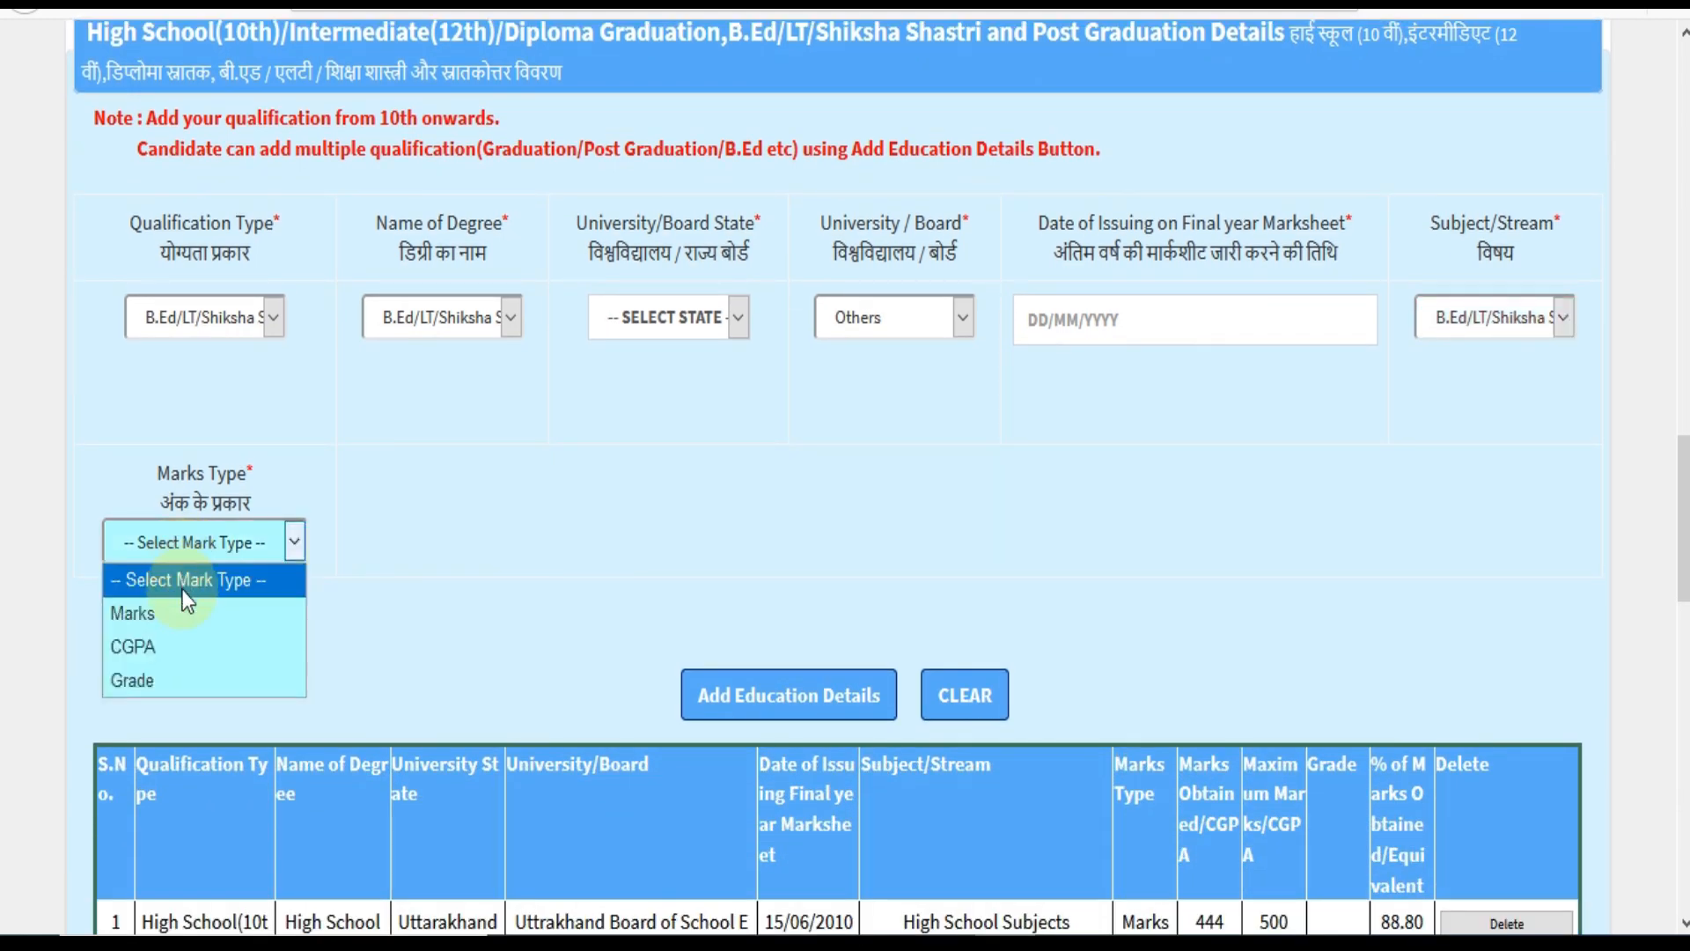
click(182, 592)
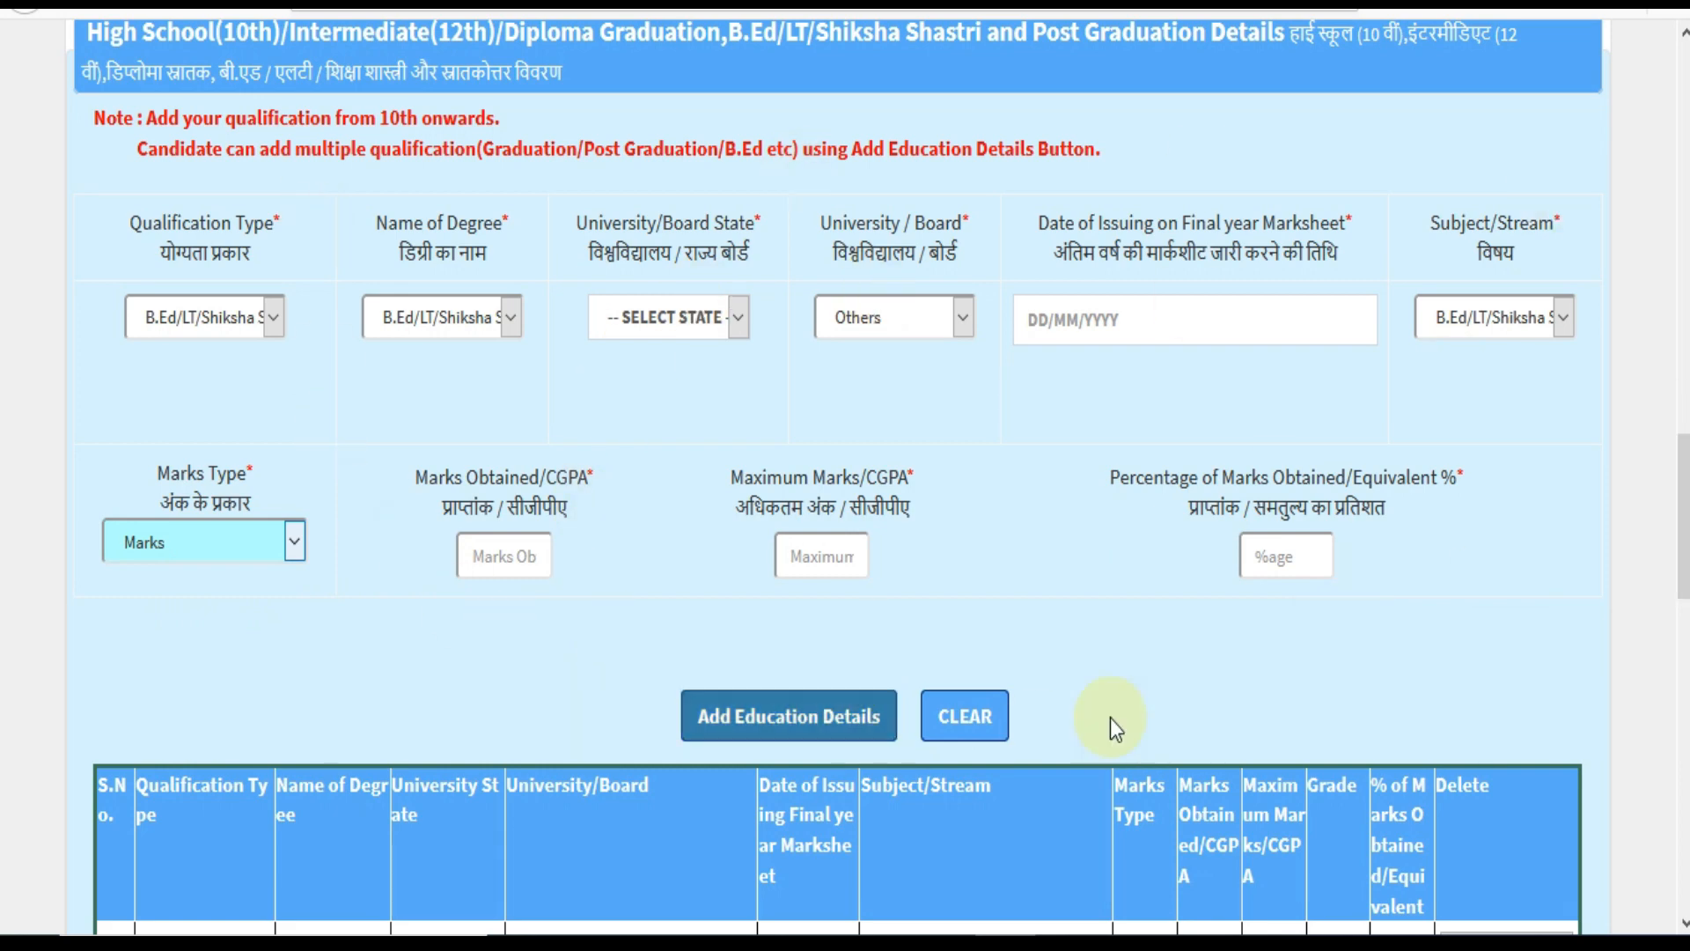
scroll(1155, 687, down, 15)
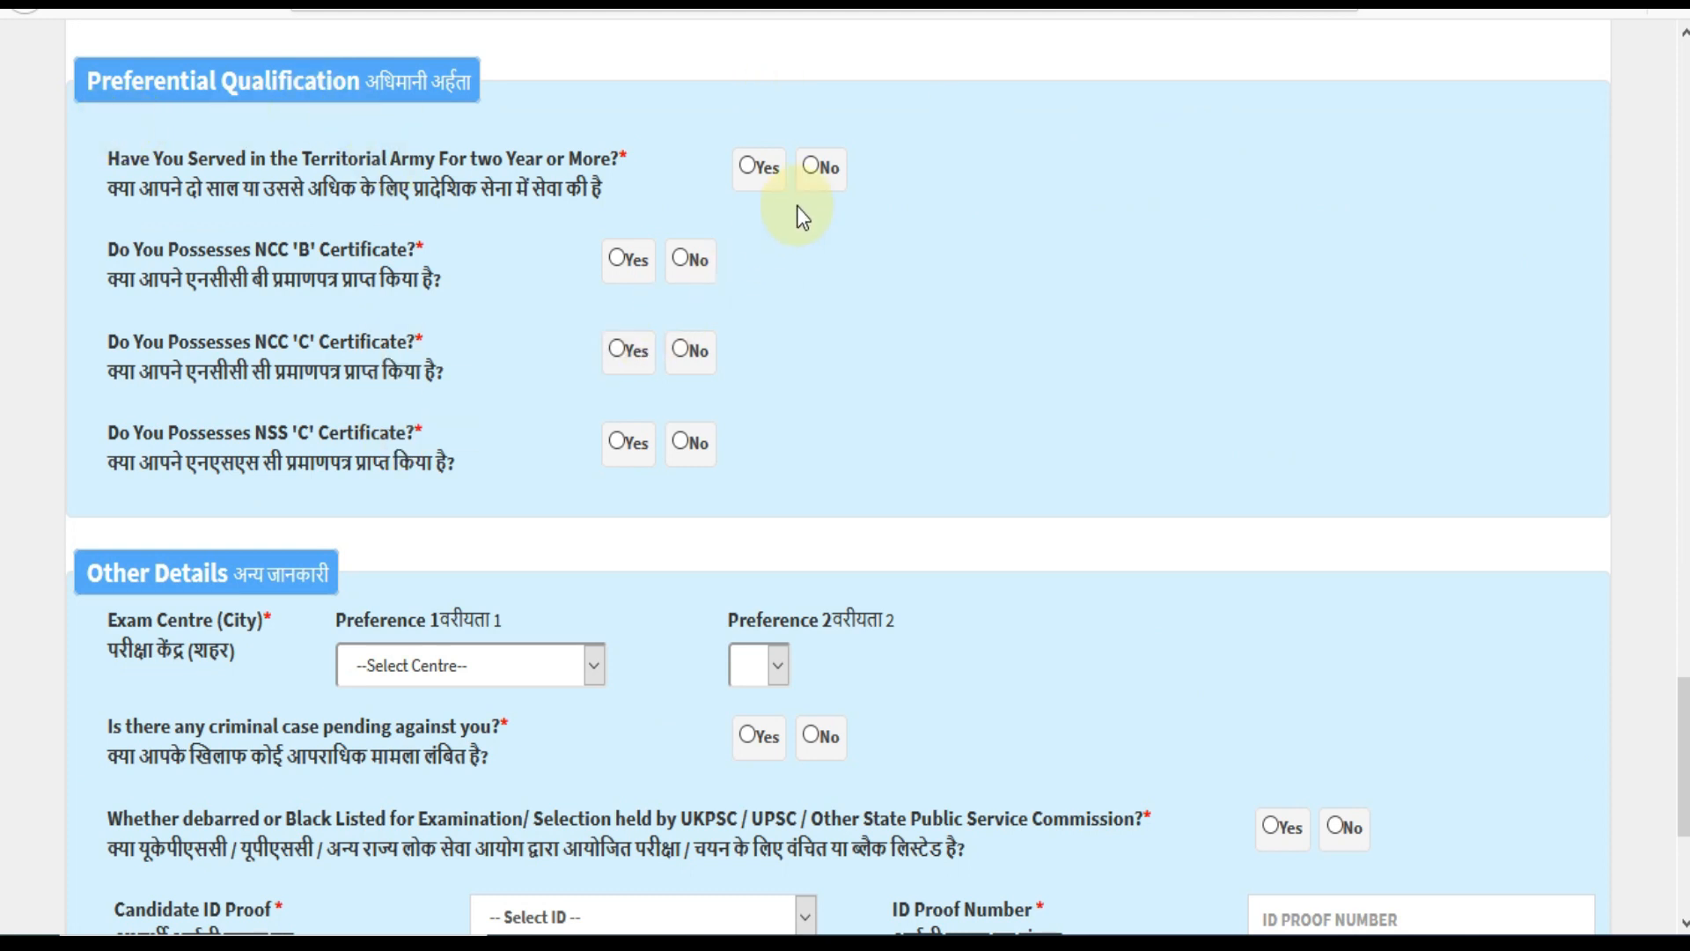
Answer No to Territorial Army service and to holding NCC 'B', NCC 'C' and NSS 'C' certificates.
click(811, 167)
click(684, 260)
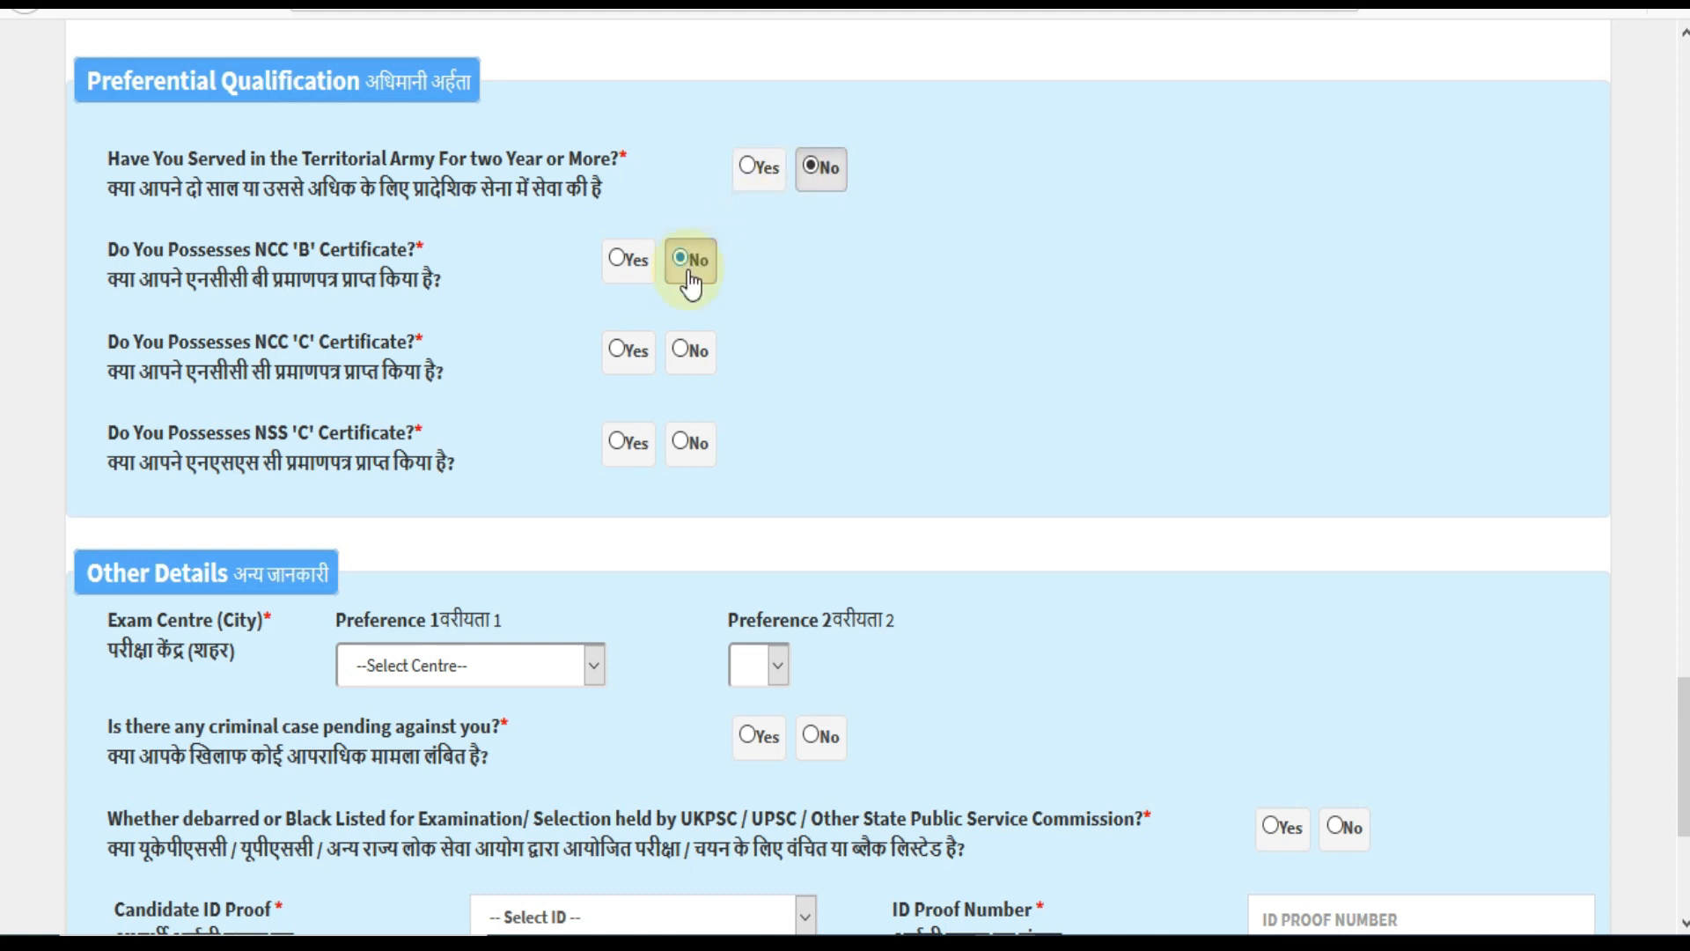
click(690, 351)
click(689, 442)
scroll(856, 431, down, 1)
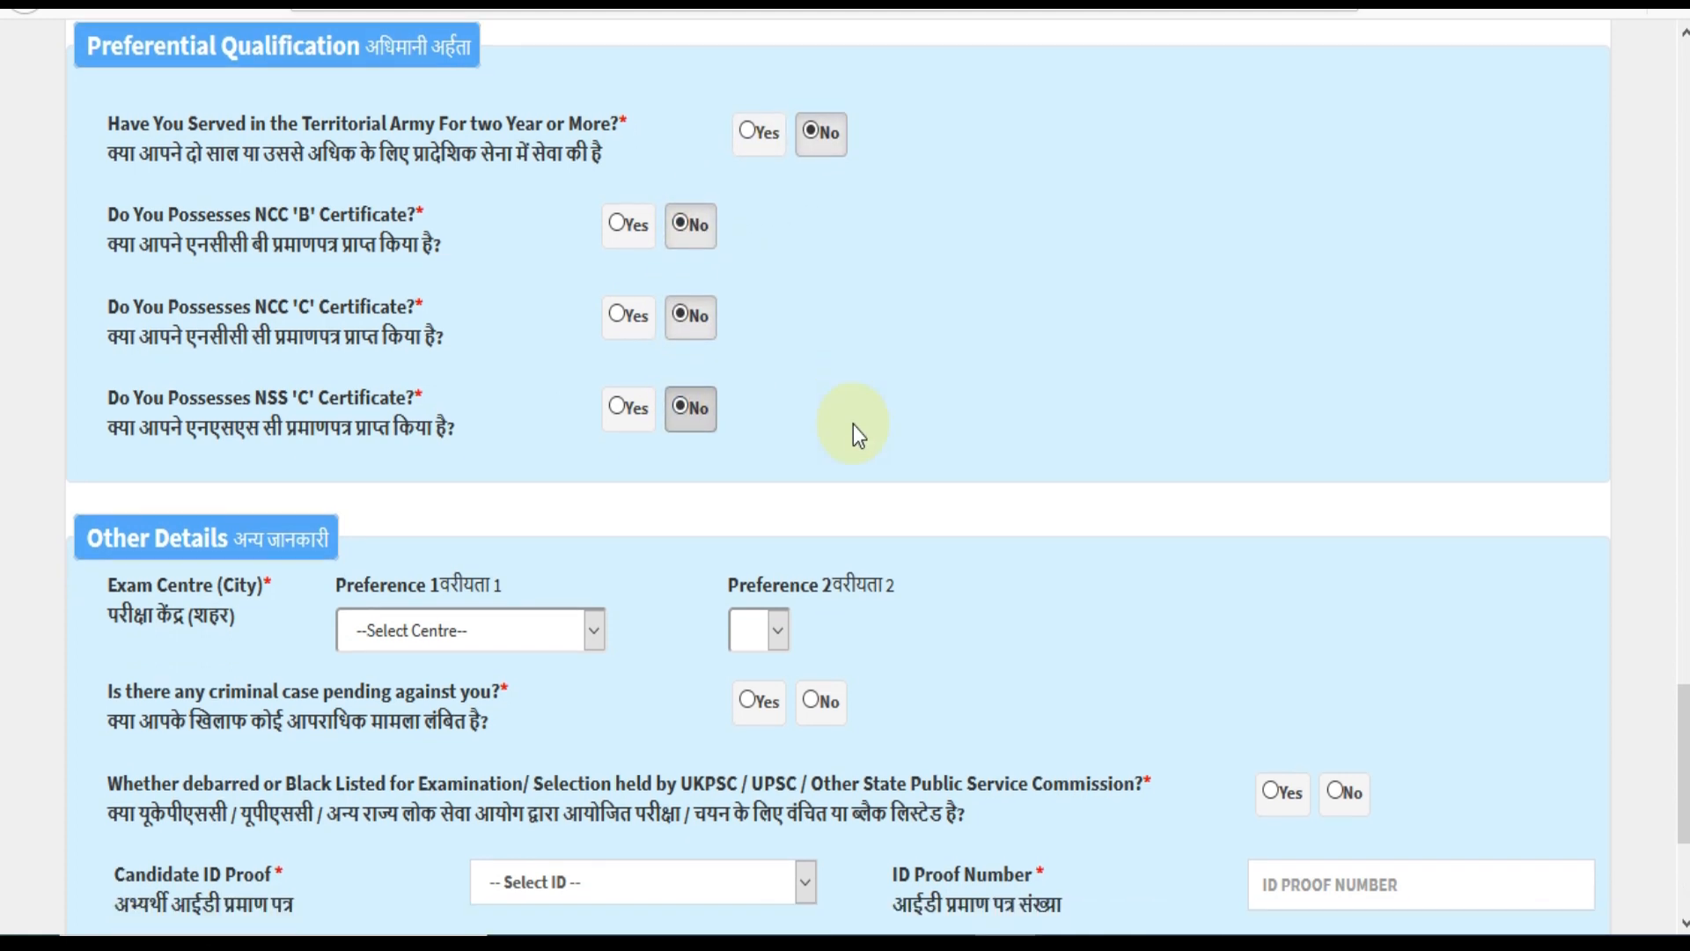
scroll(853, 424, down, 3)
Choose Almora(Almora) as first and Haldwani (Nainital) as second preference exam centre.
click(424, 514)
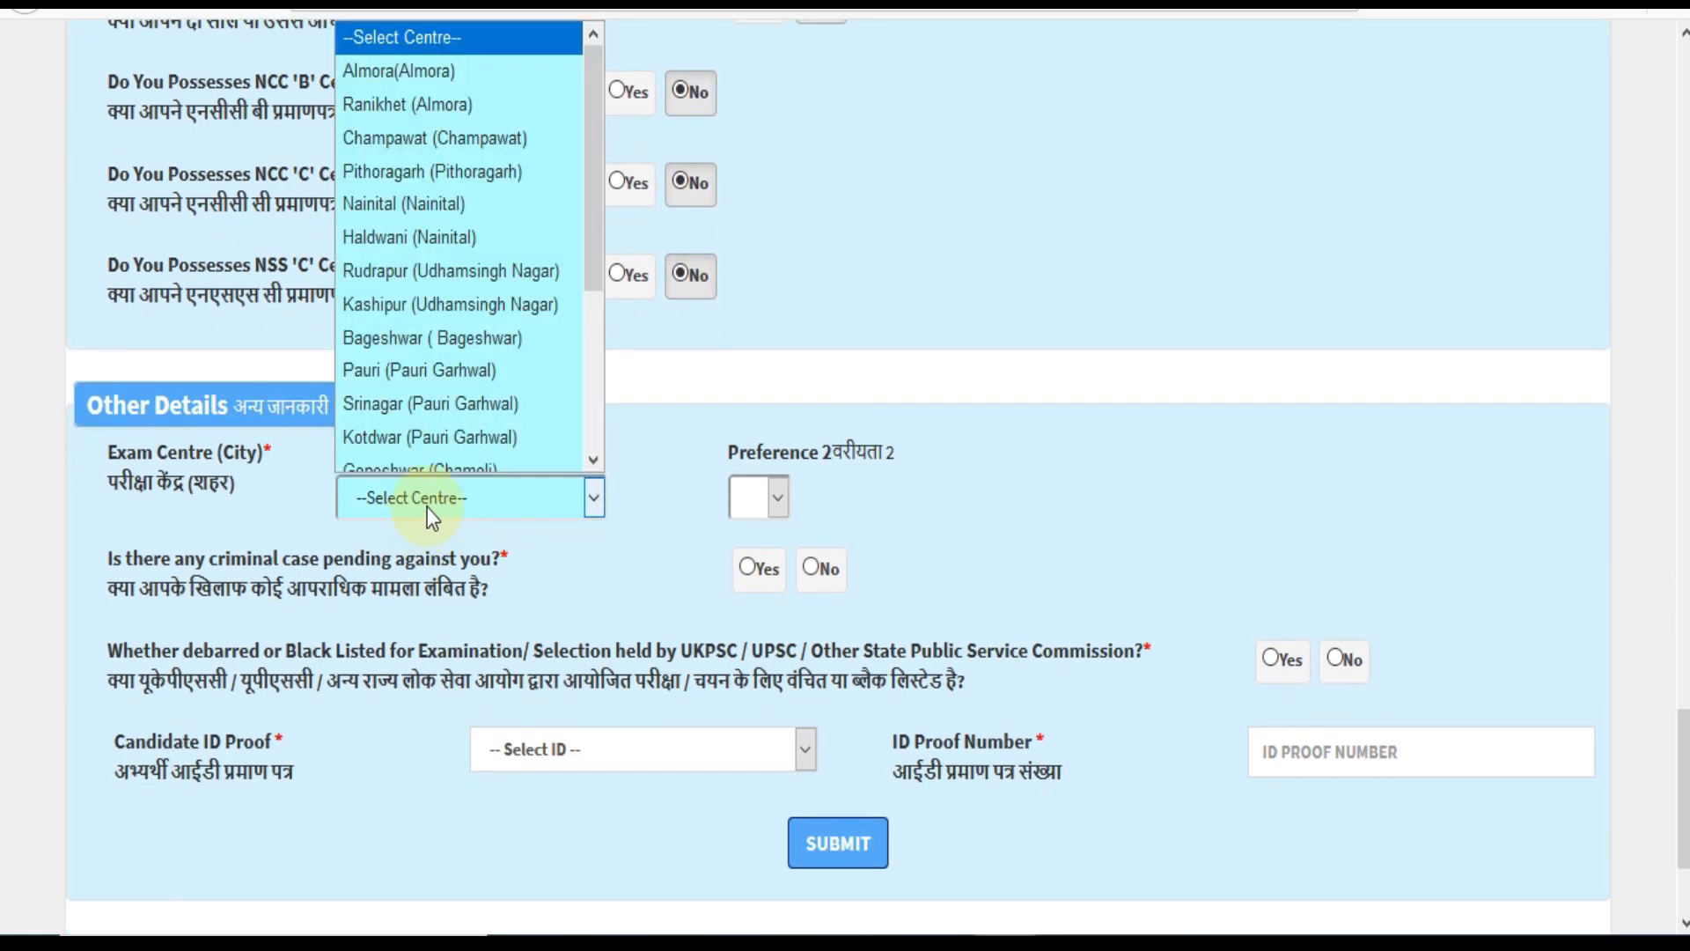
click(449, 79)
scroll(744, 480, down, 3)
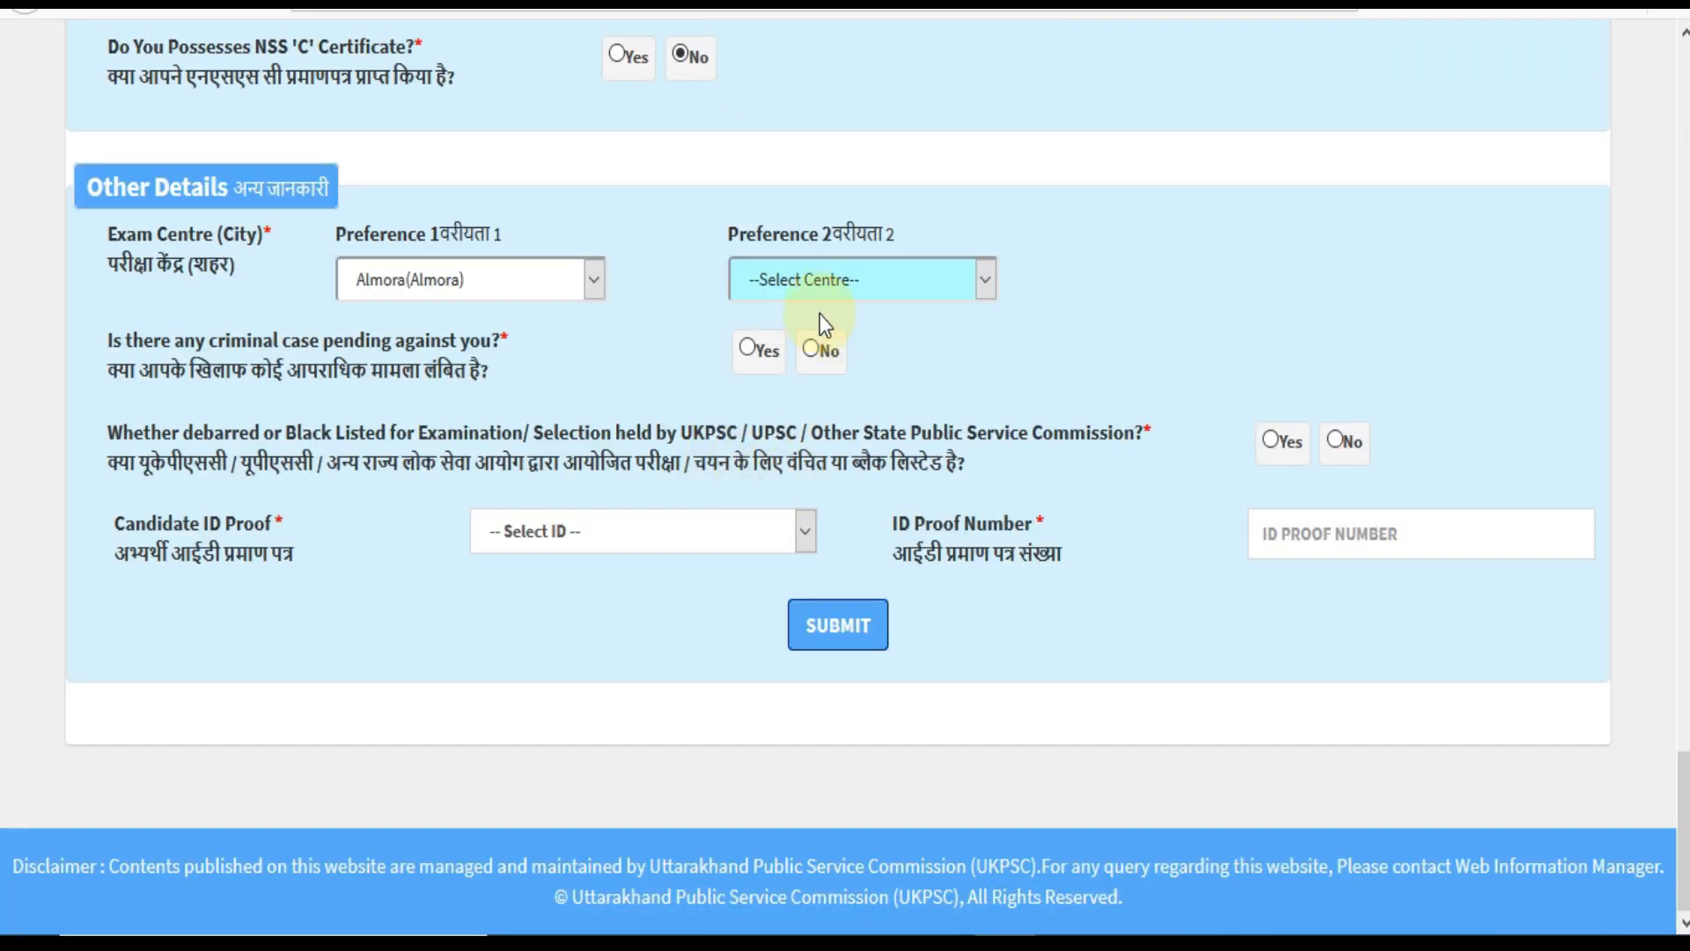
click(822, 292)
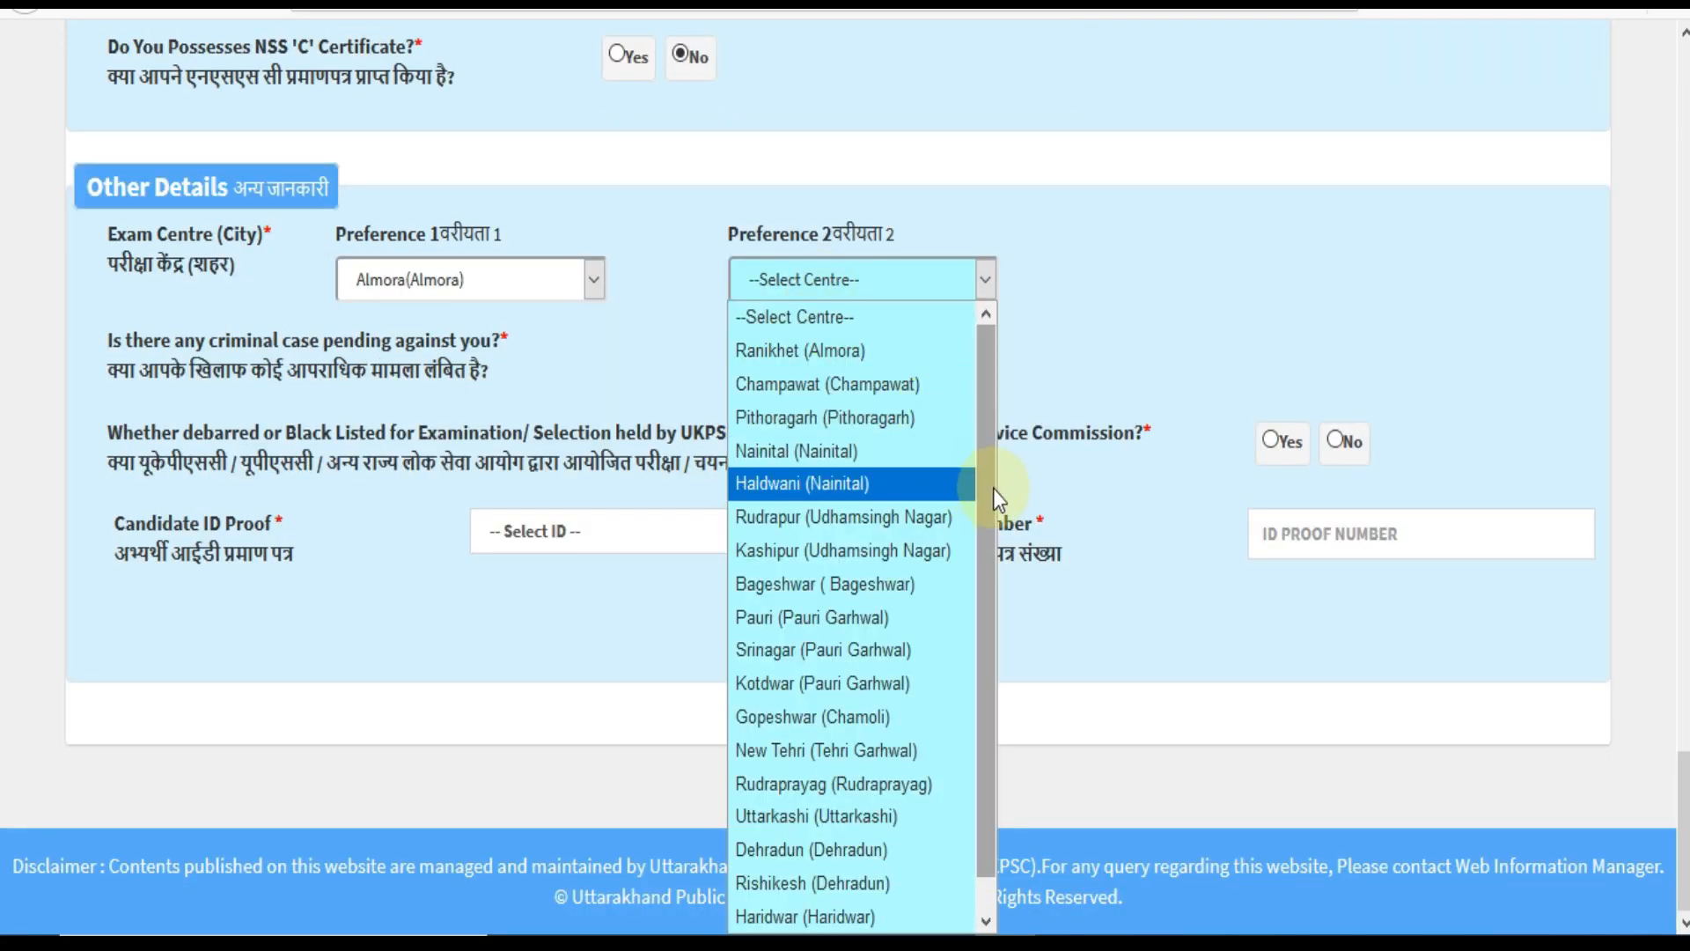
click(907, 484)
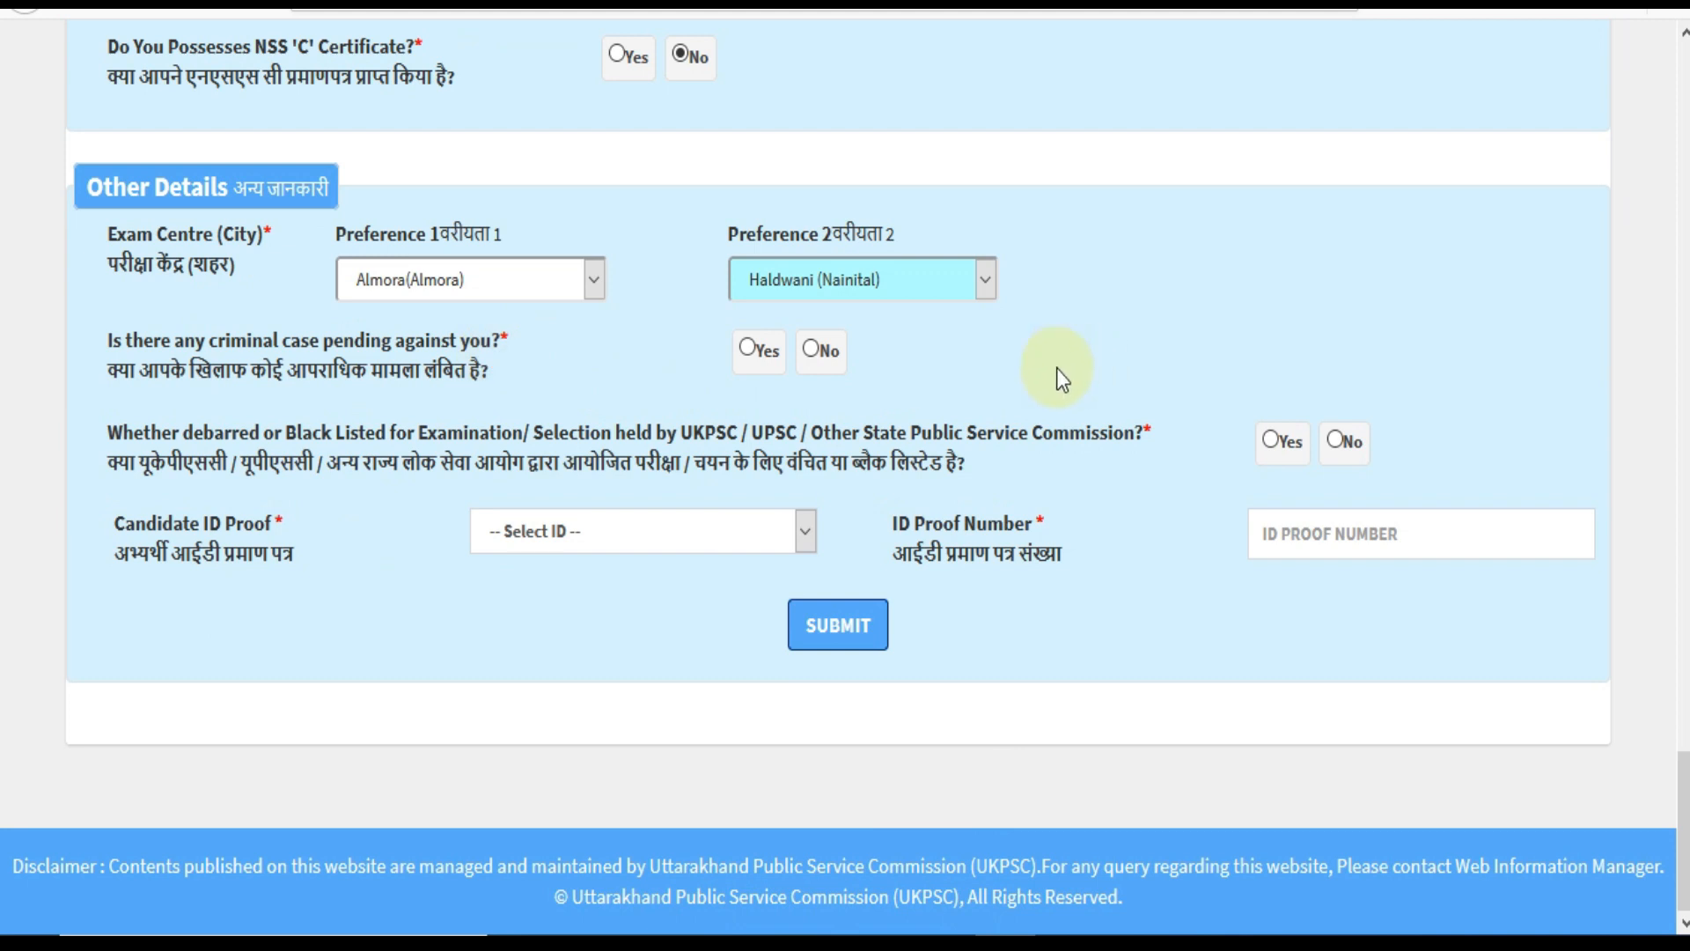
Answer No to criminal case and debarment, pick Aadhaar Card as ID proof, and submit.
click(813, 352)
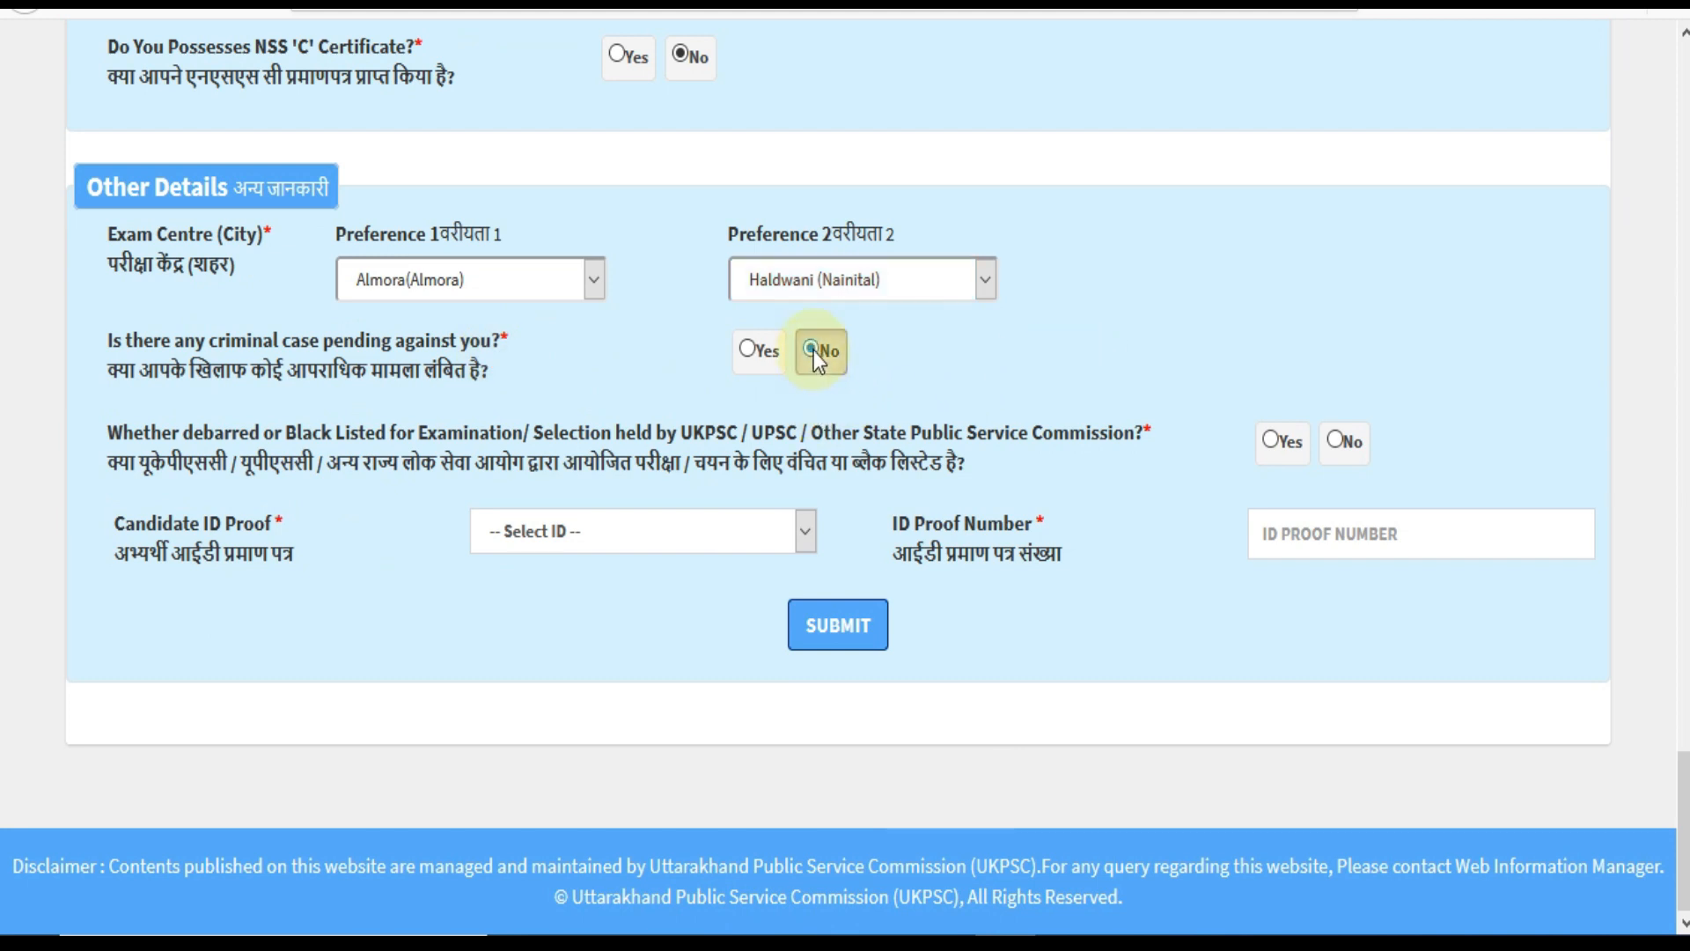
click(1332, 442)
click(614, 545)
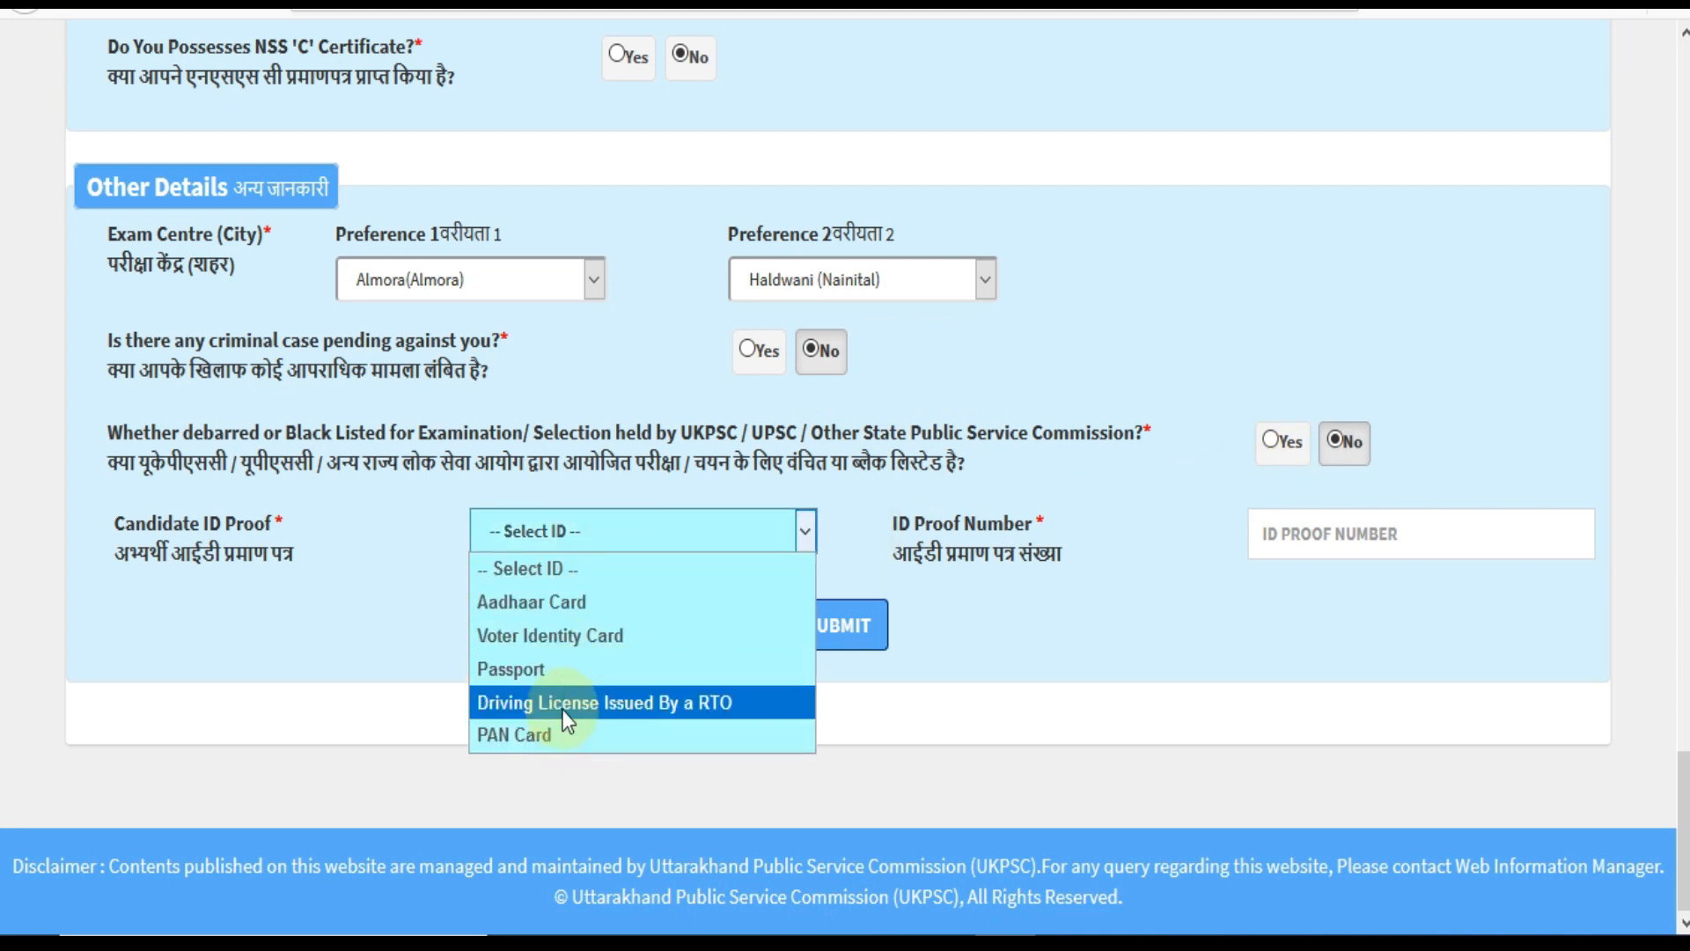
click(552, 616)
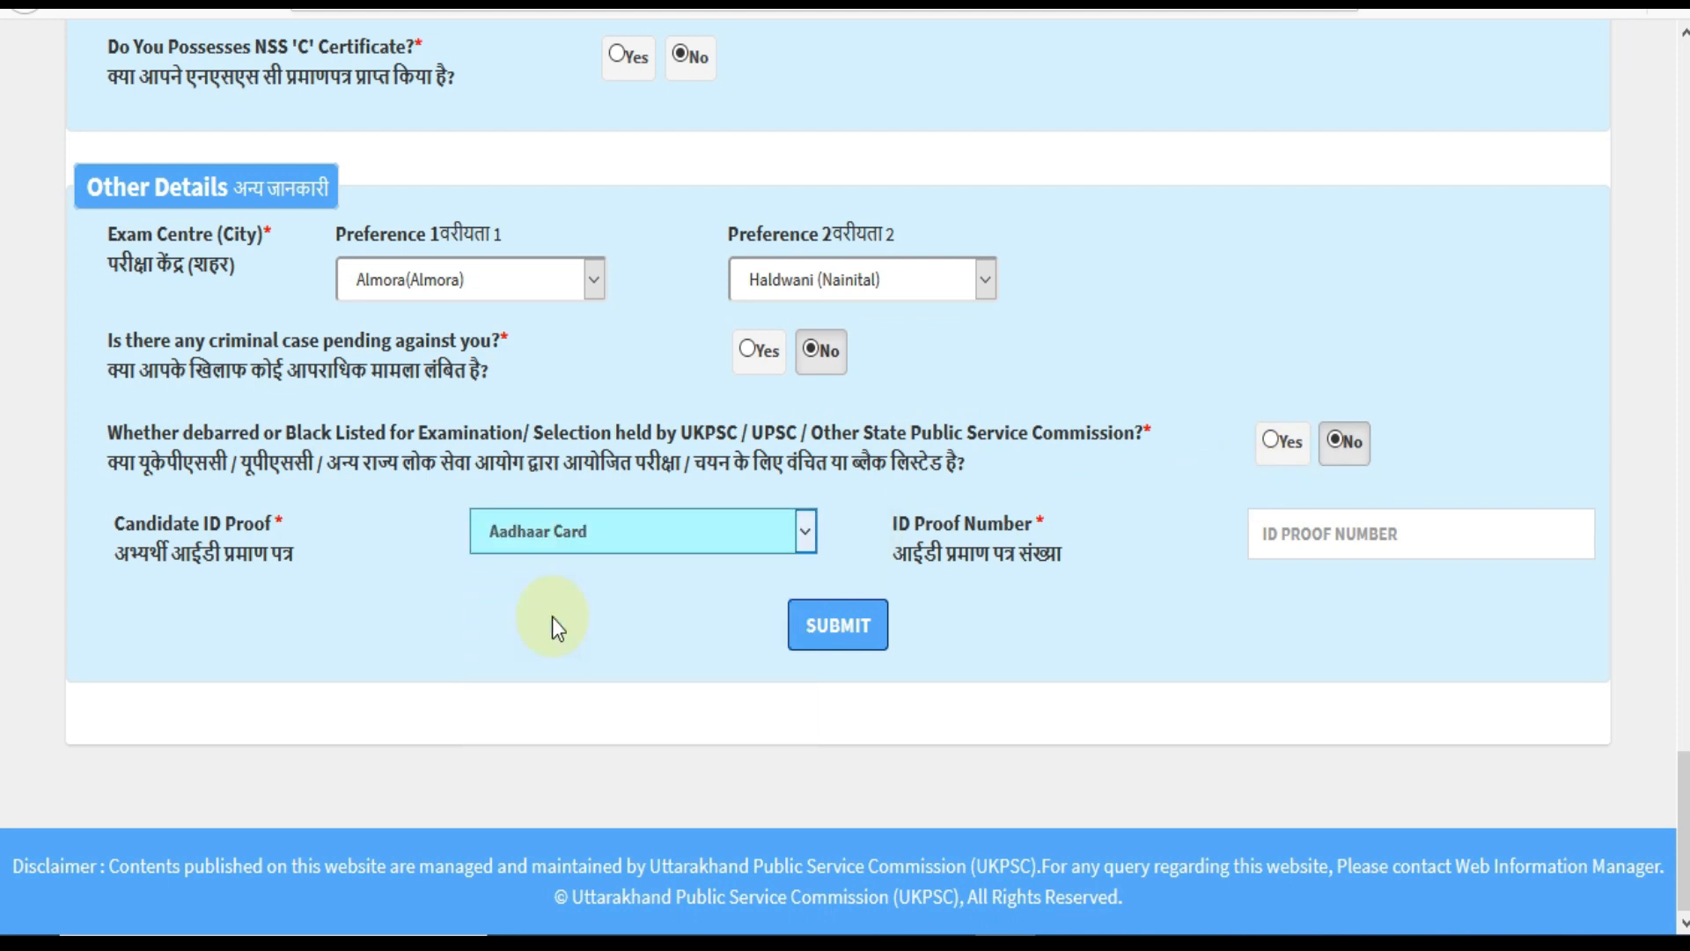
click(1356, 538)
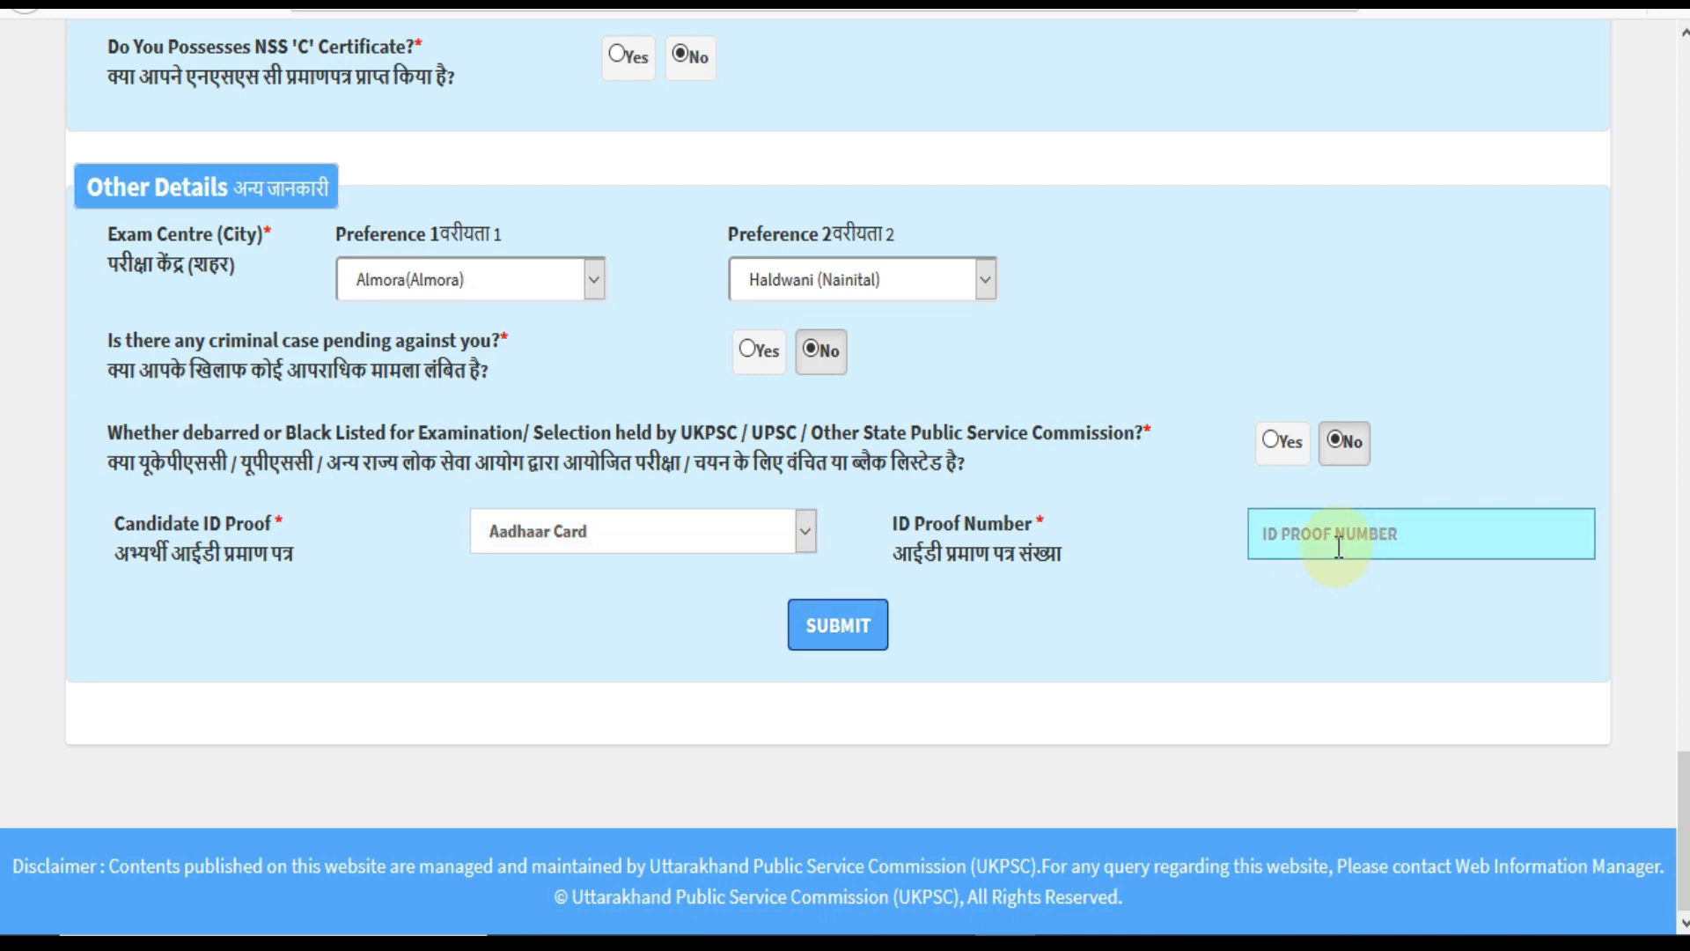
click(858, 662)
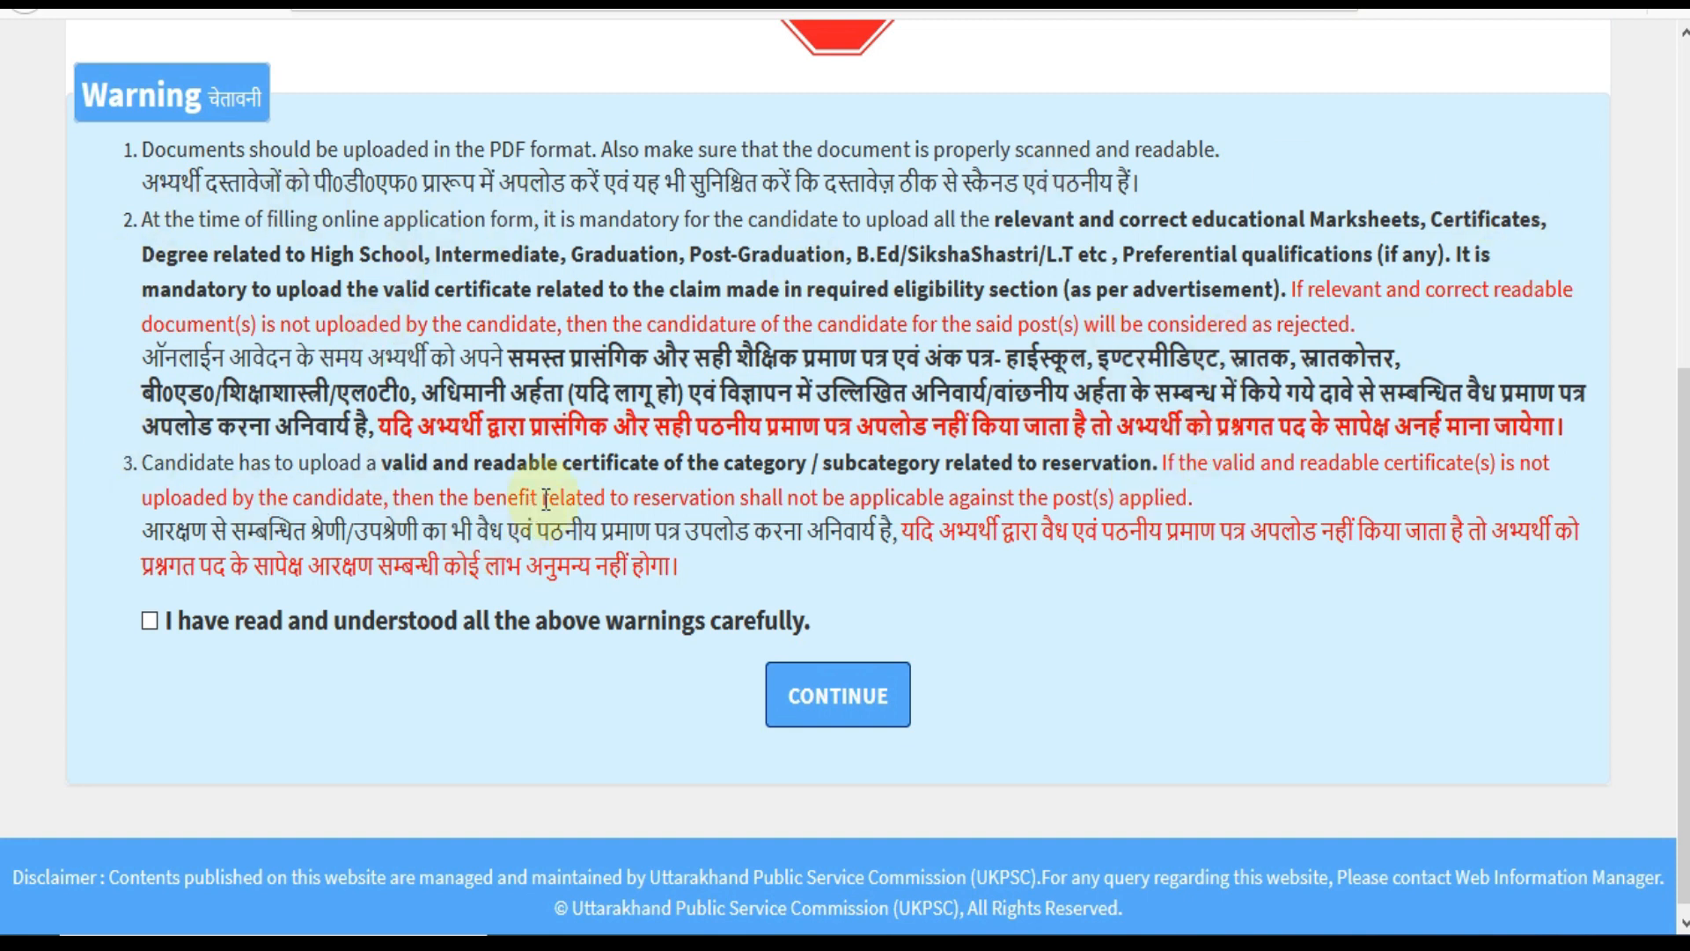
Tick 'I have read and understood all the above warnings carefully' and continue to the upload page.
click(151, 625)
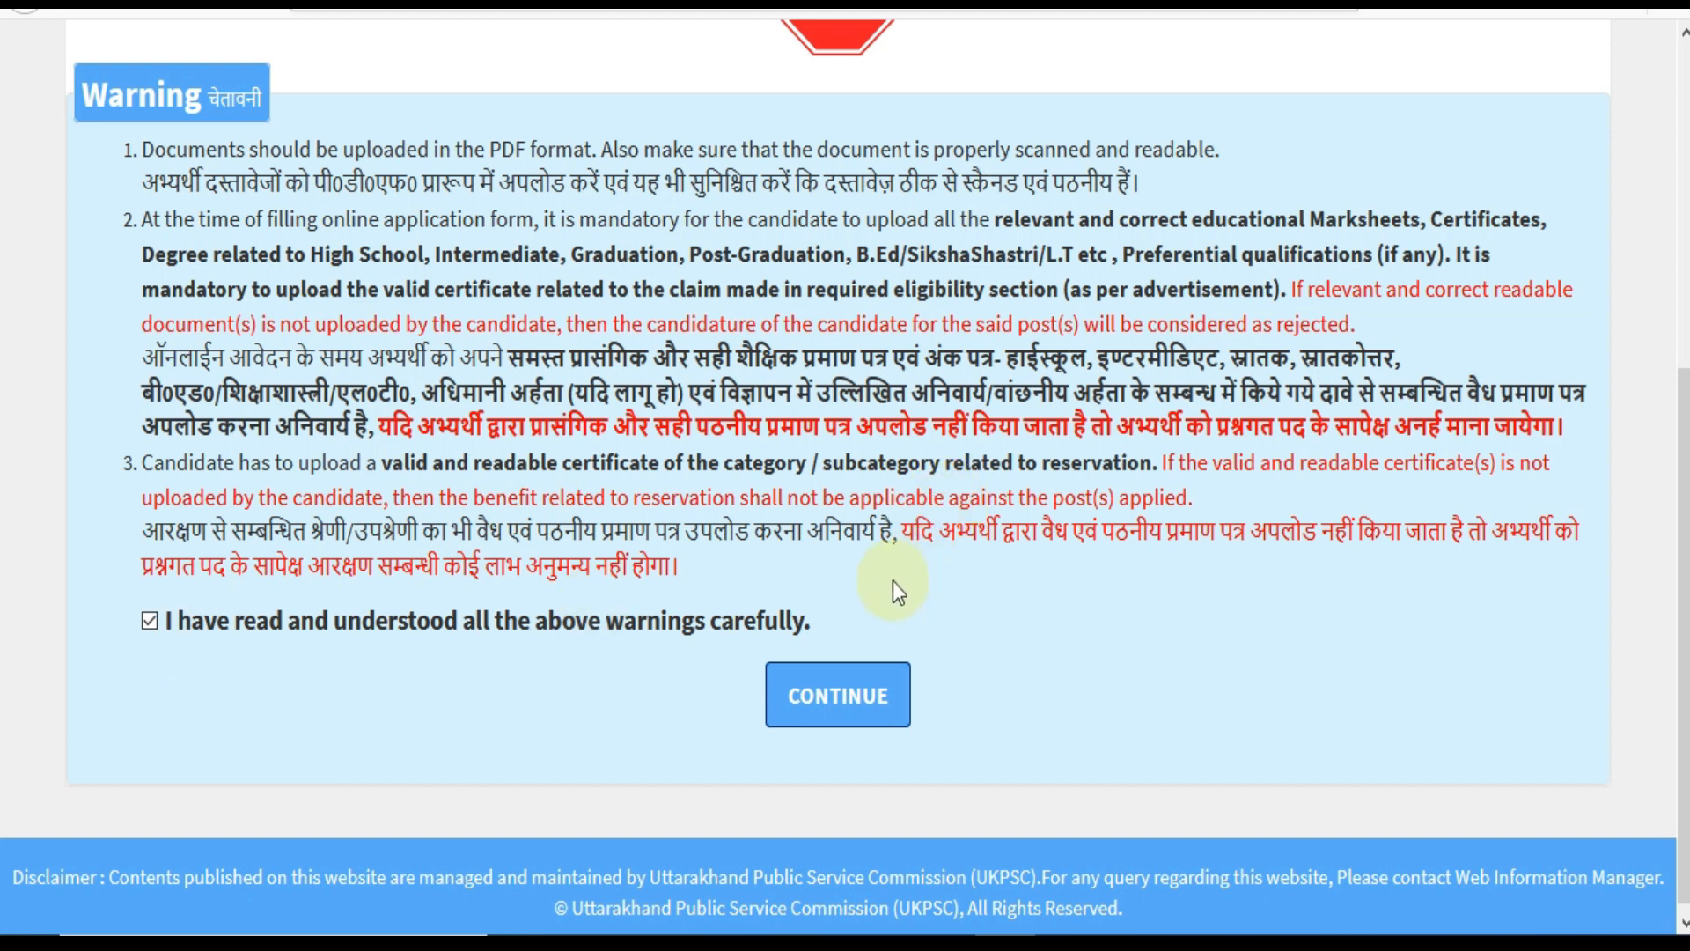
click(856, 708)
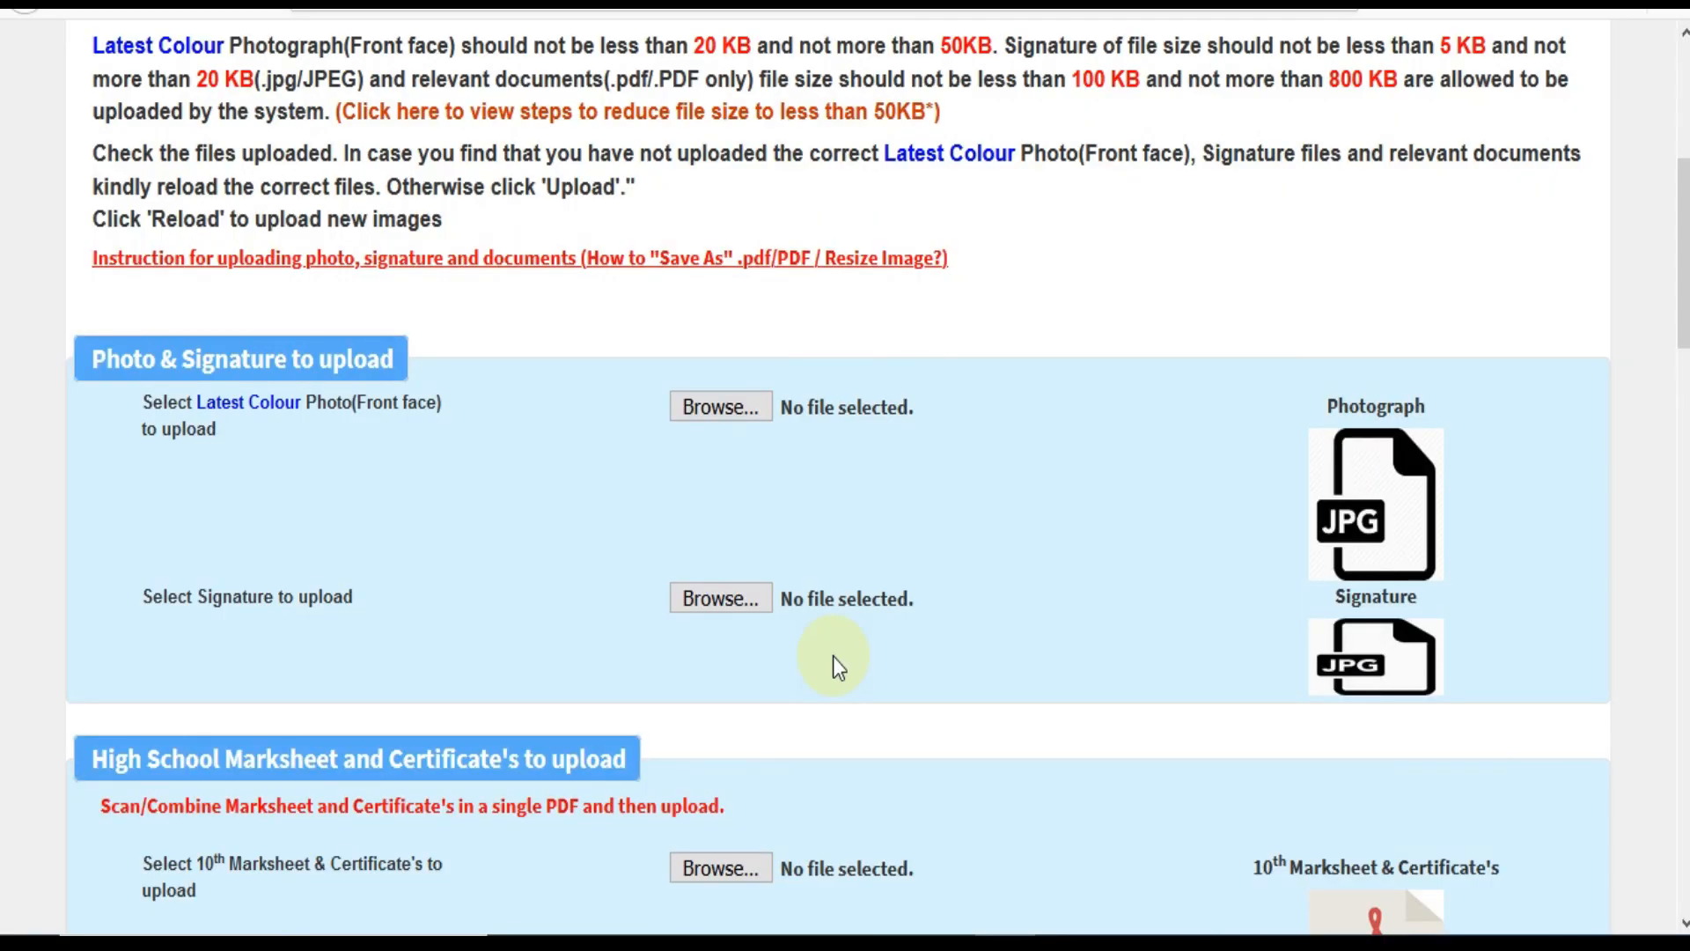
Scroll through the photo, signature, B.Ed, Post-Graduation and eligibility certificate upload sections.
scroll(832, 655, up, 2)
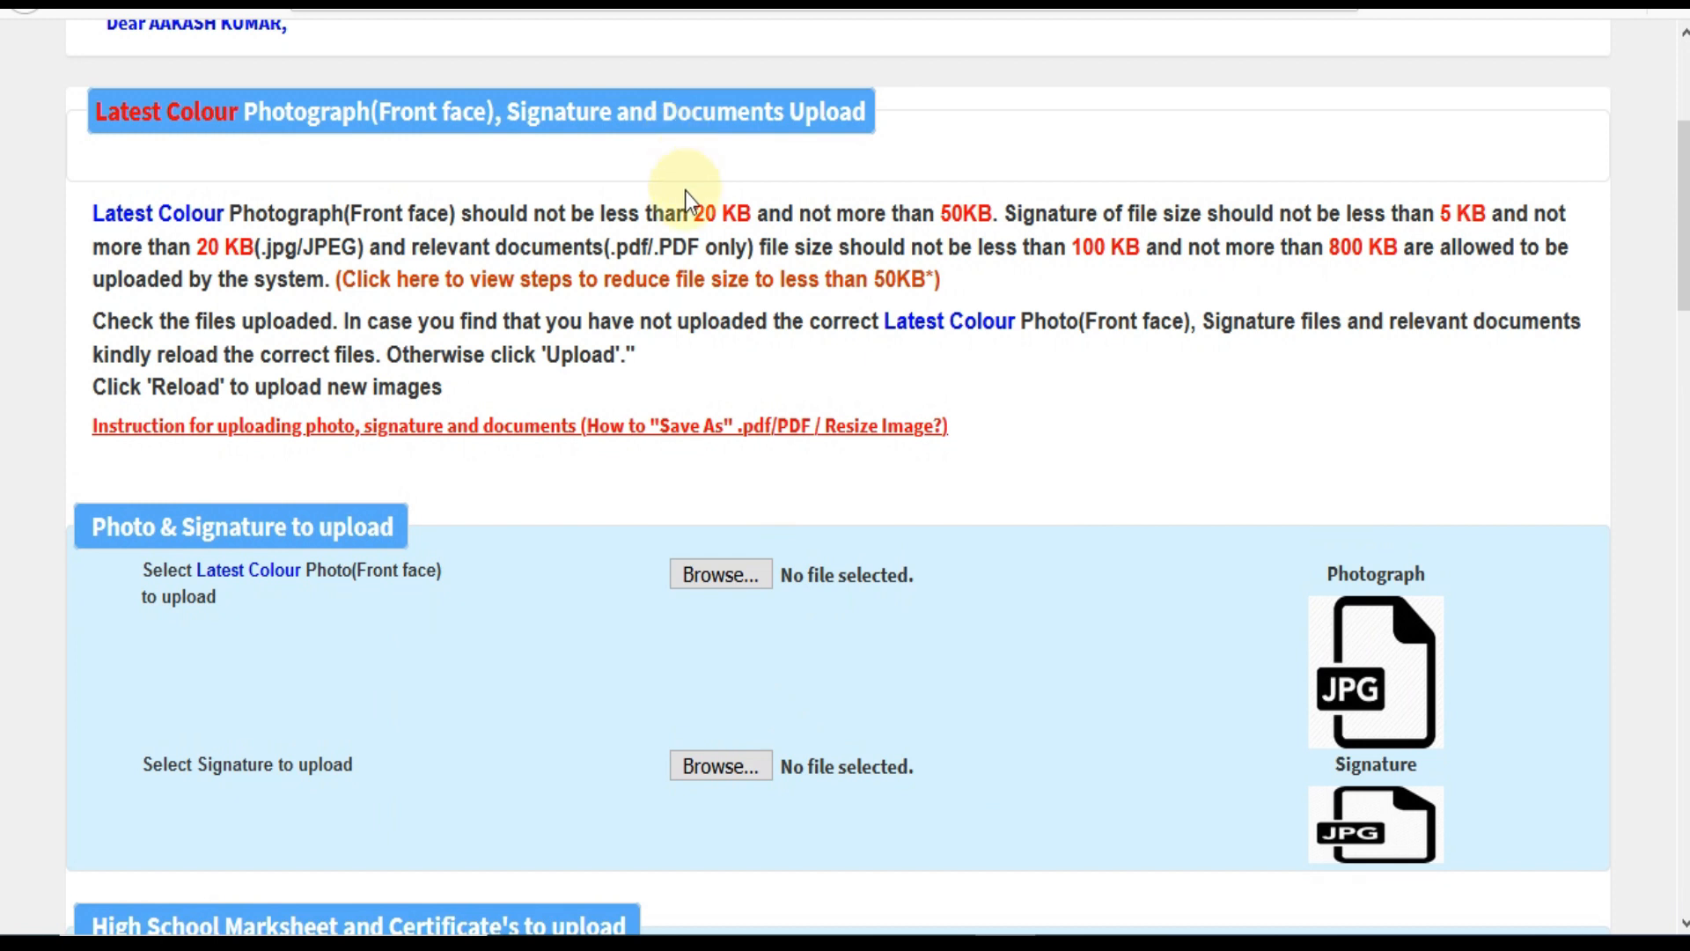
scroll(685, 191, up, 2)
scroll(768, 424, down, 2)
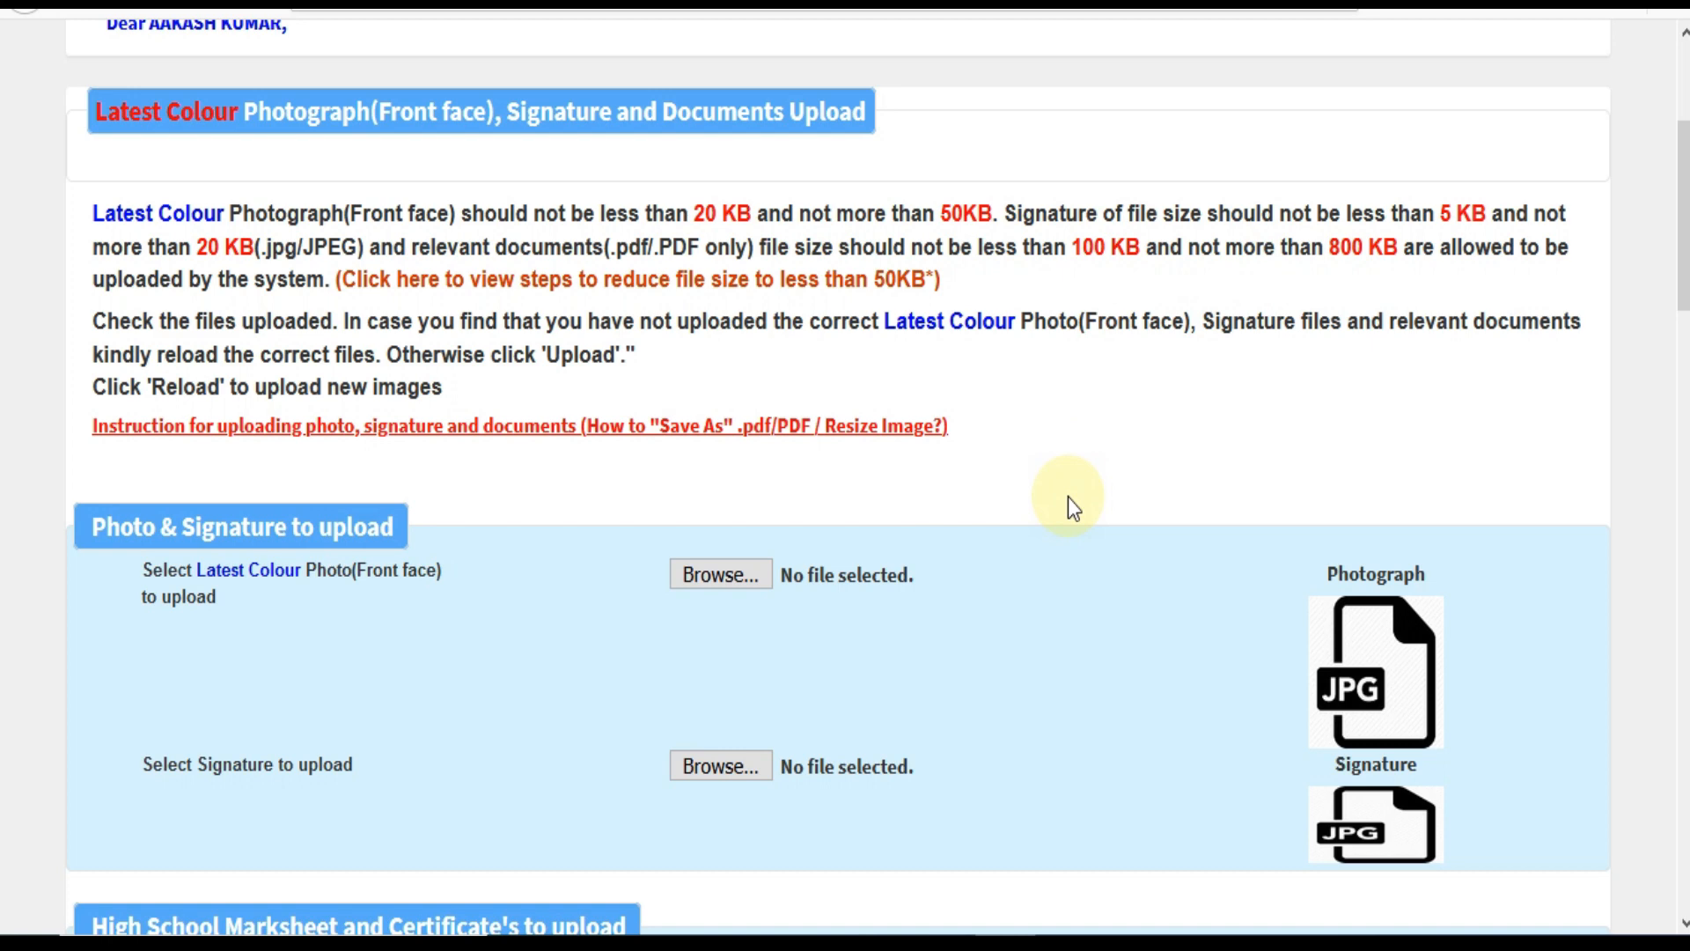
scroll(1069, 496, down, 5)
scroll(910, 483, down, 2)
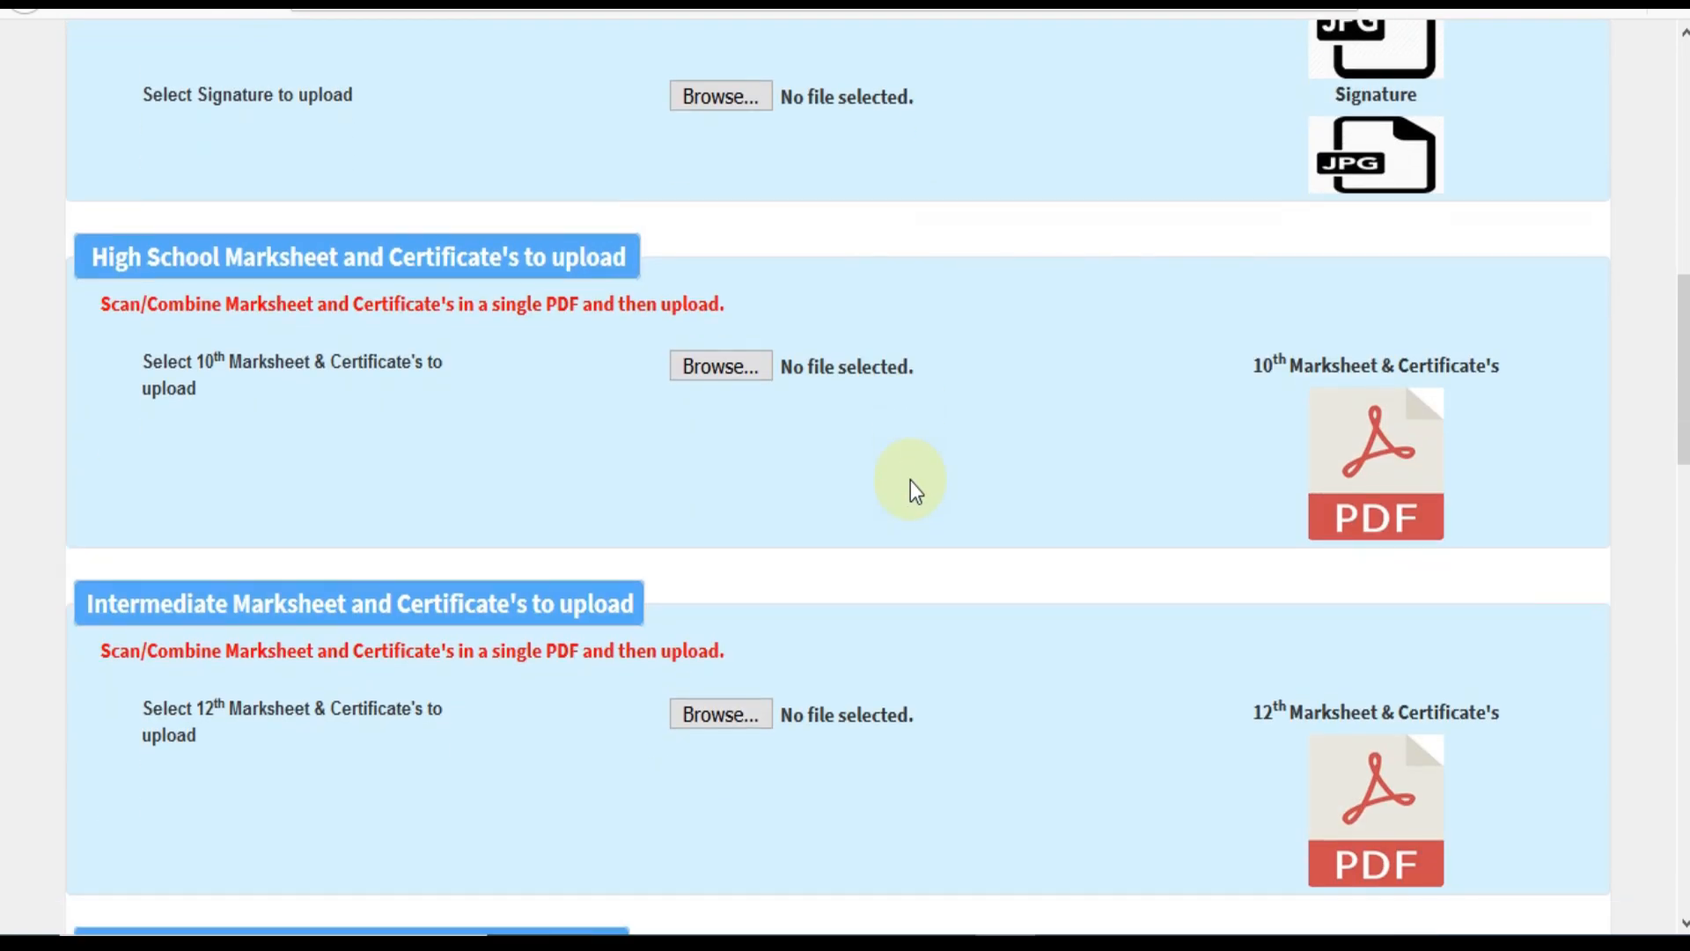
scroll(910, 479, up, 5)
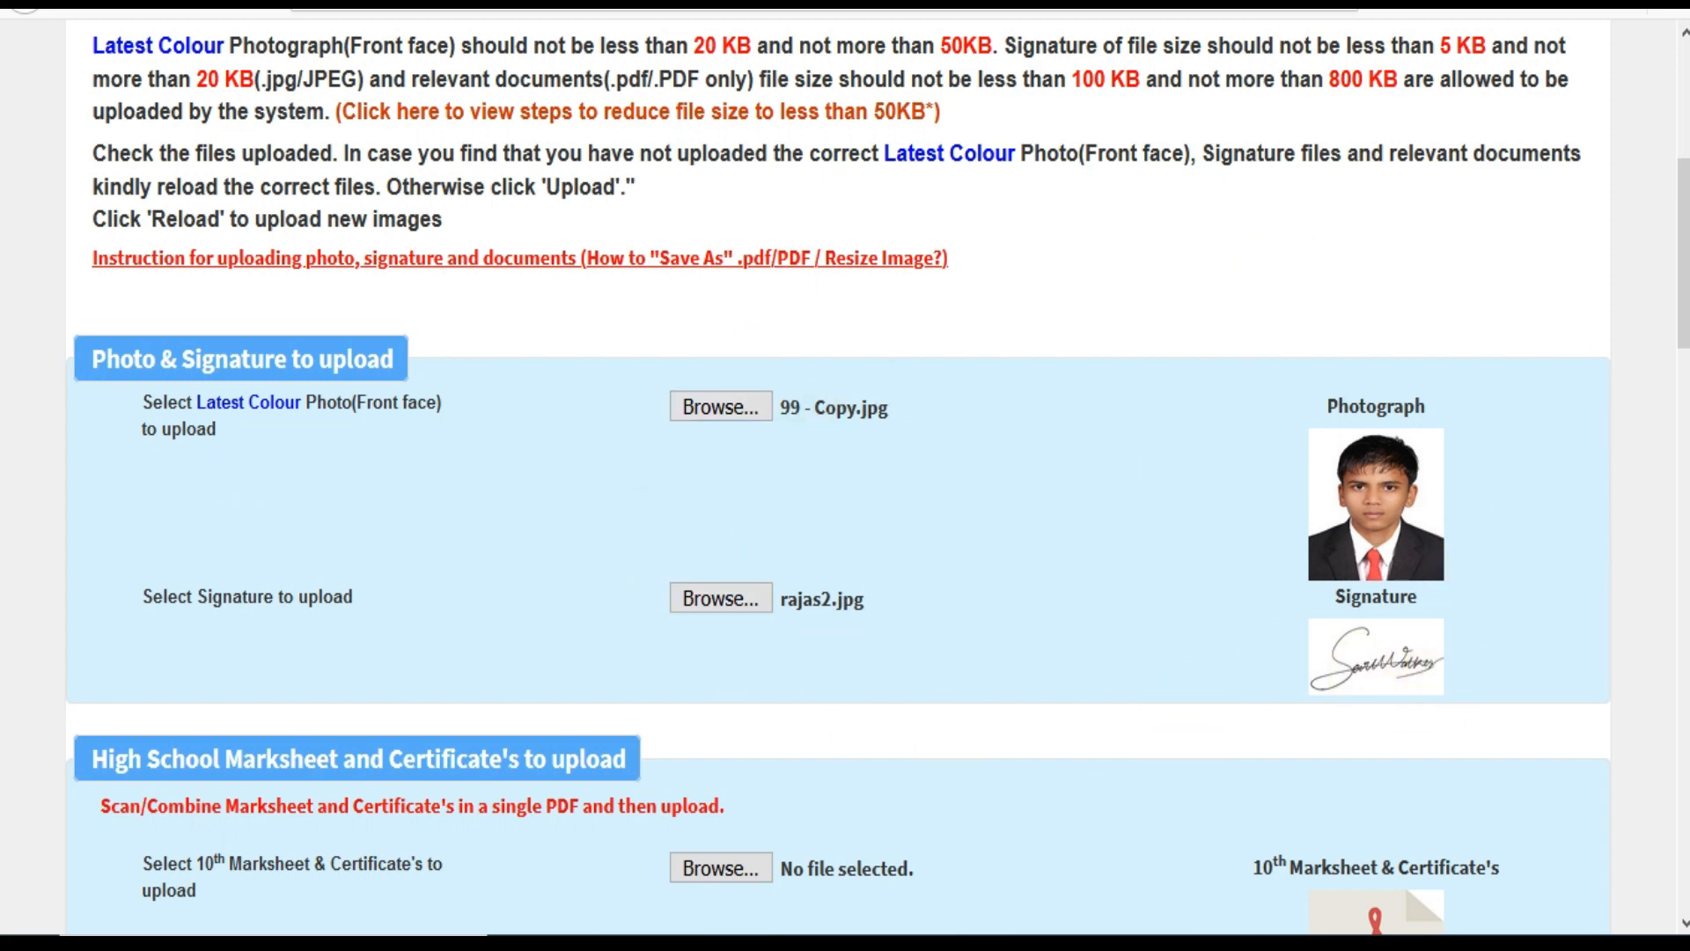
scroll(721, 598, down, 6)
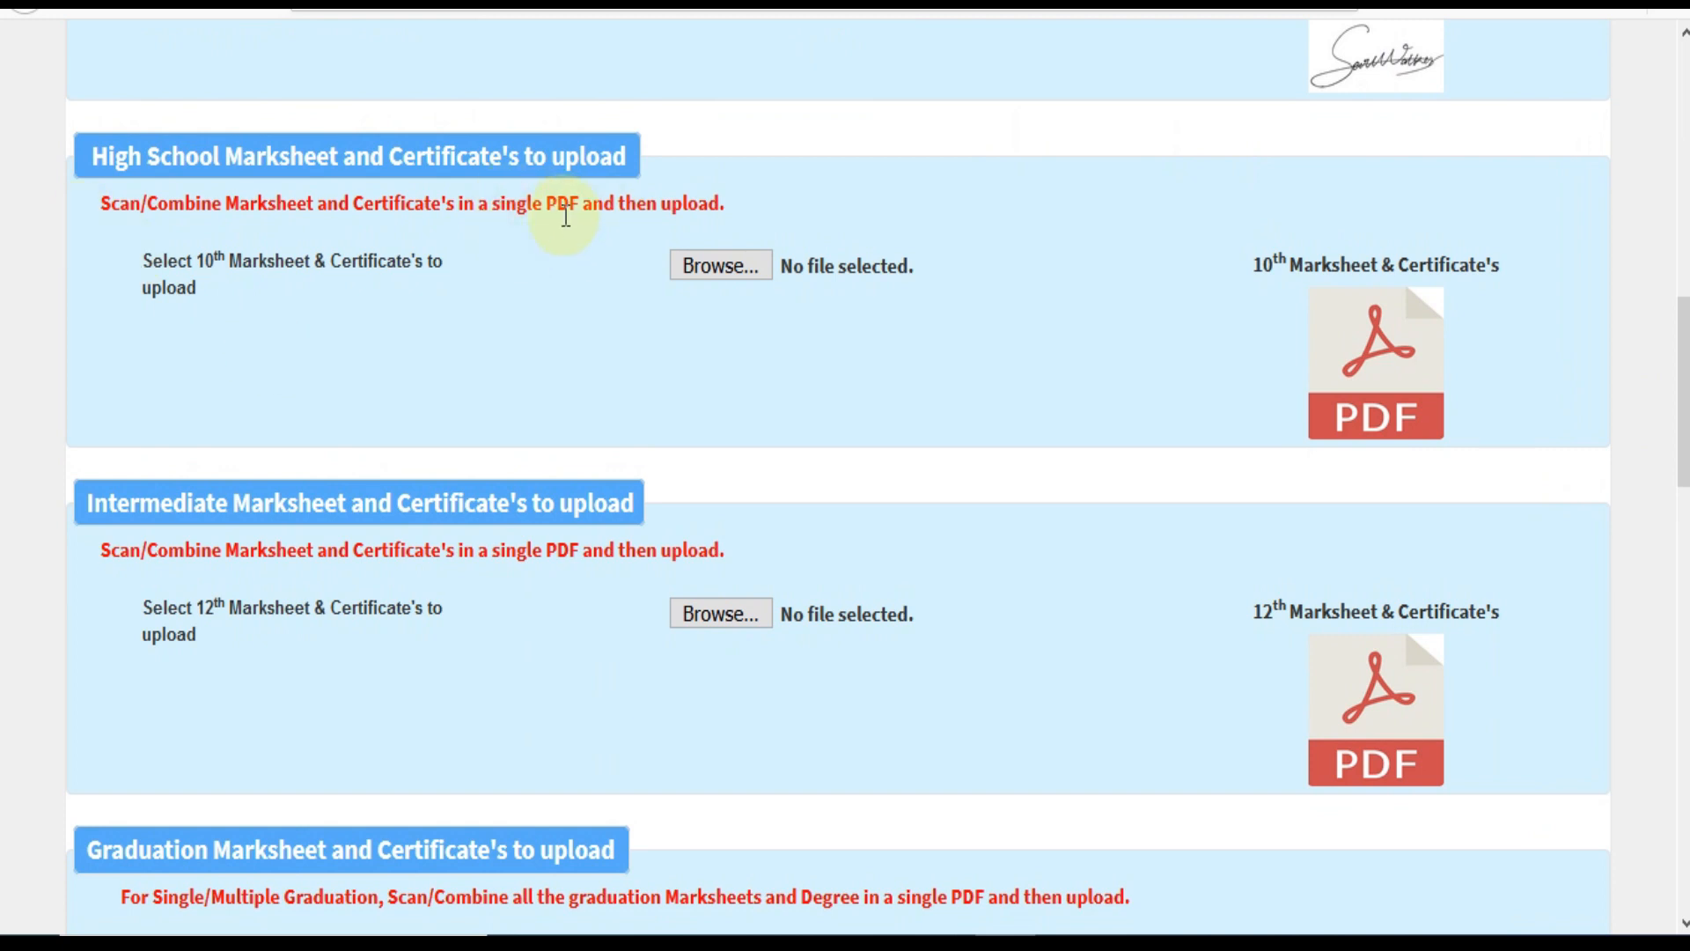
scroll(144, 296, down, 3)
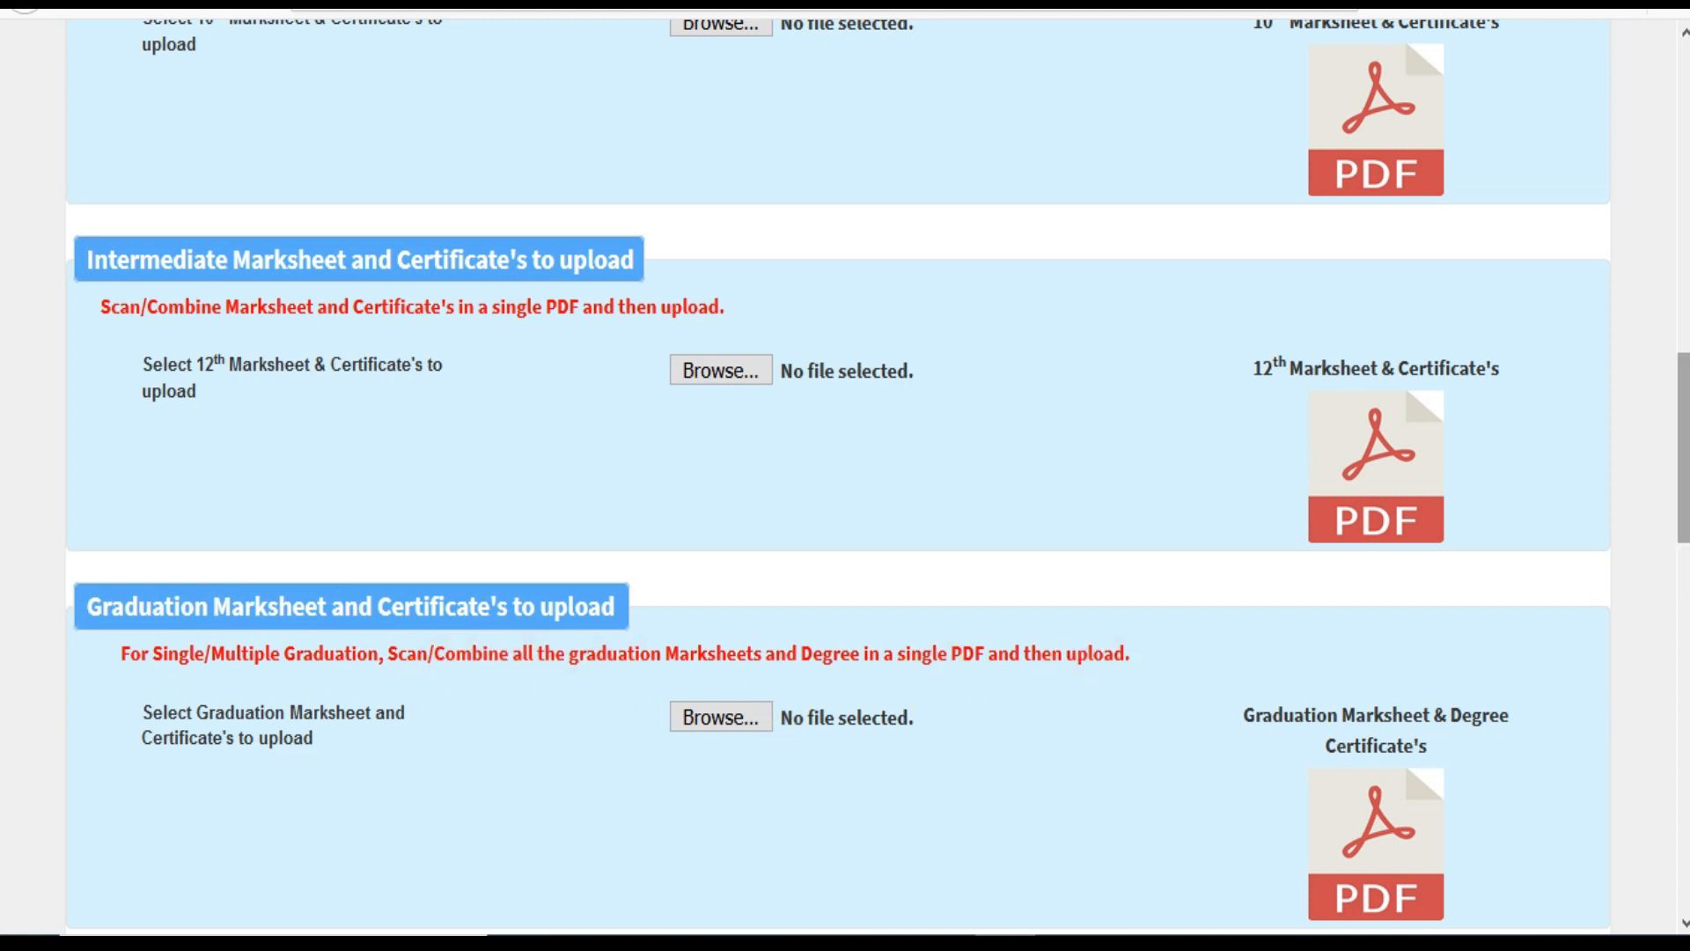
drag(1683, 475, 1684, 604)
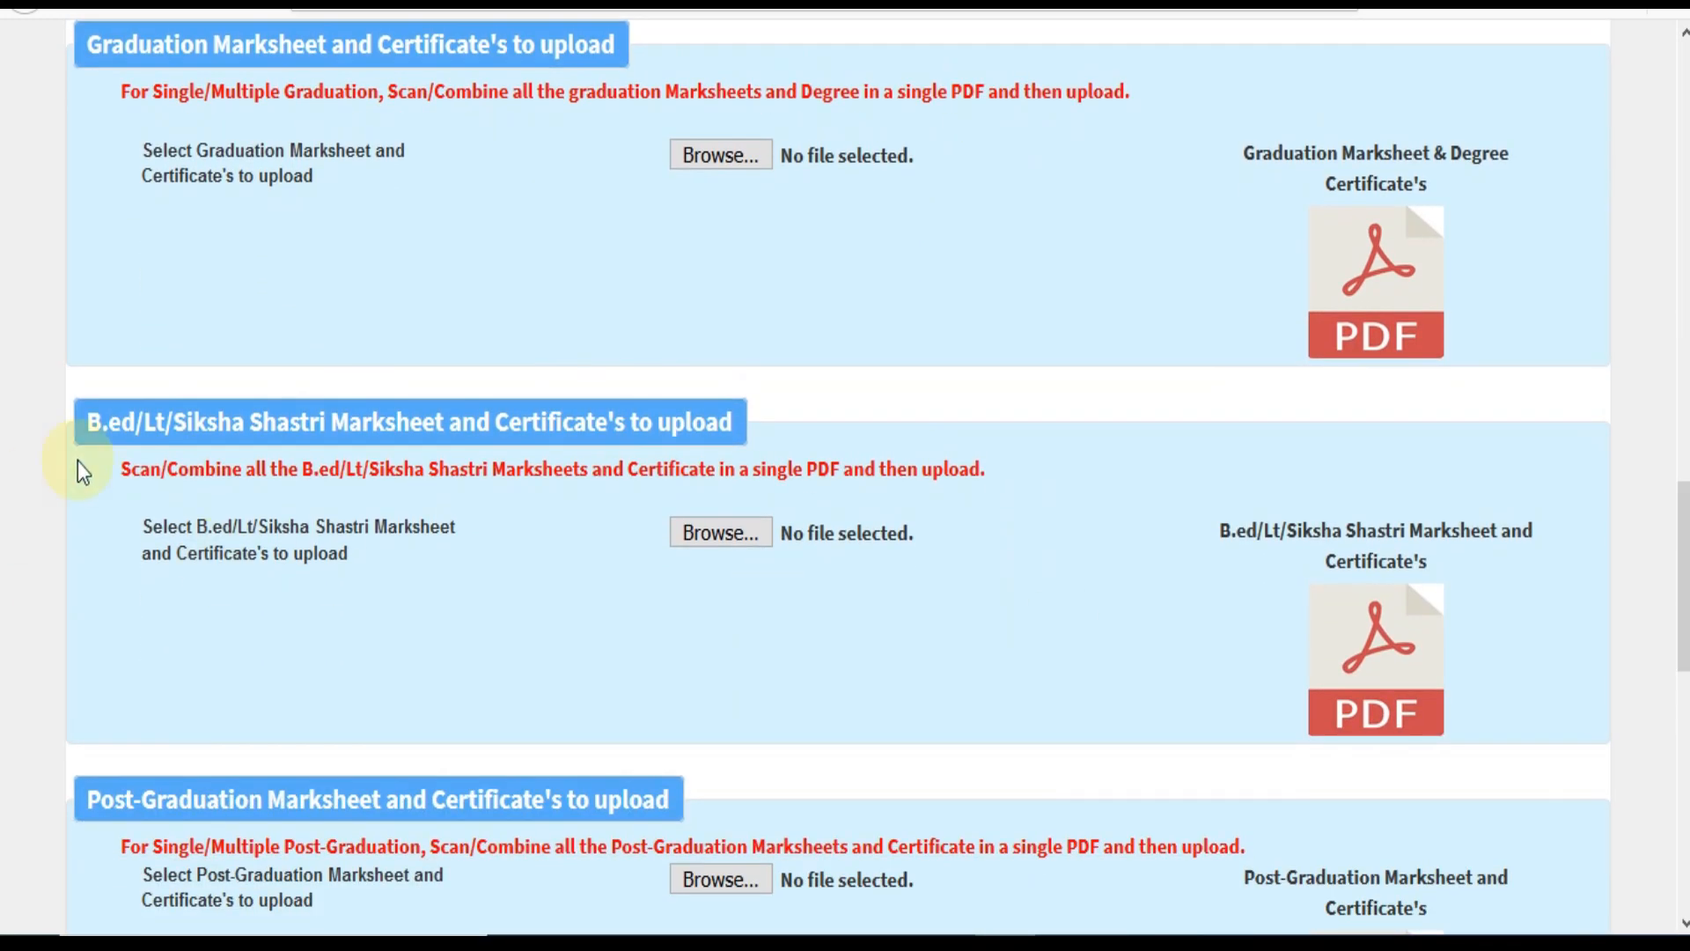
scroll(569, 479, down, 2)
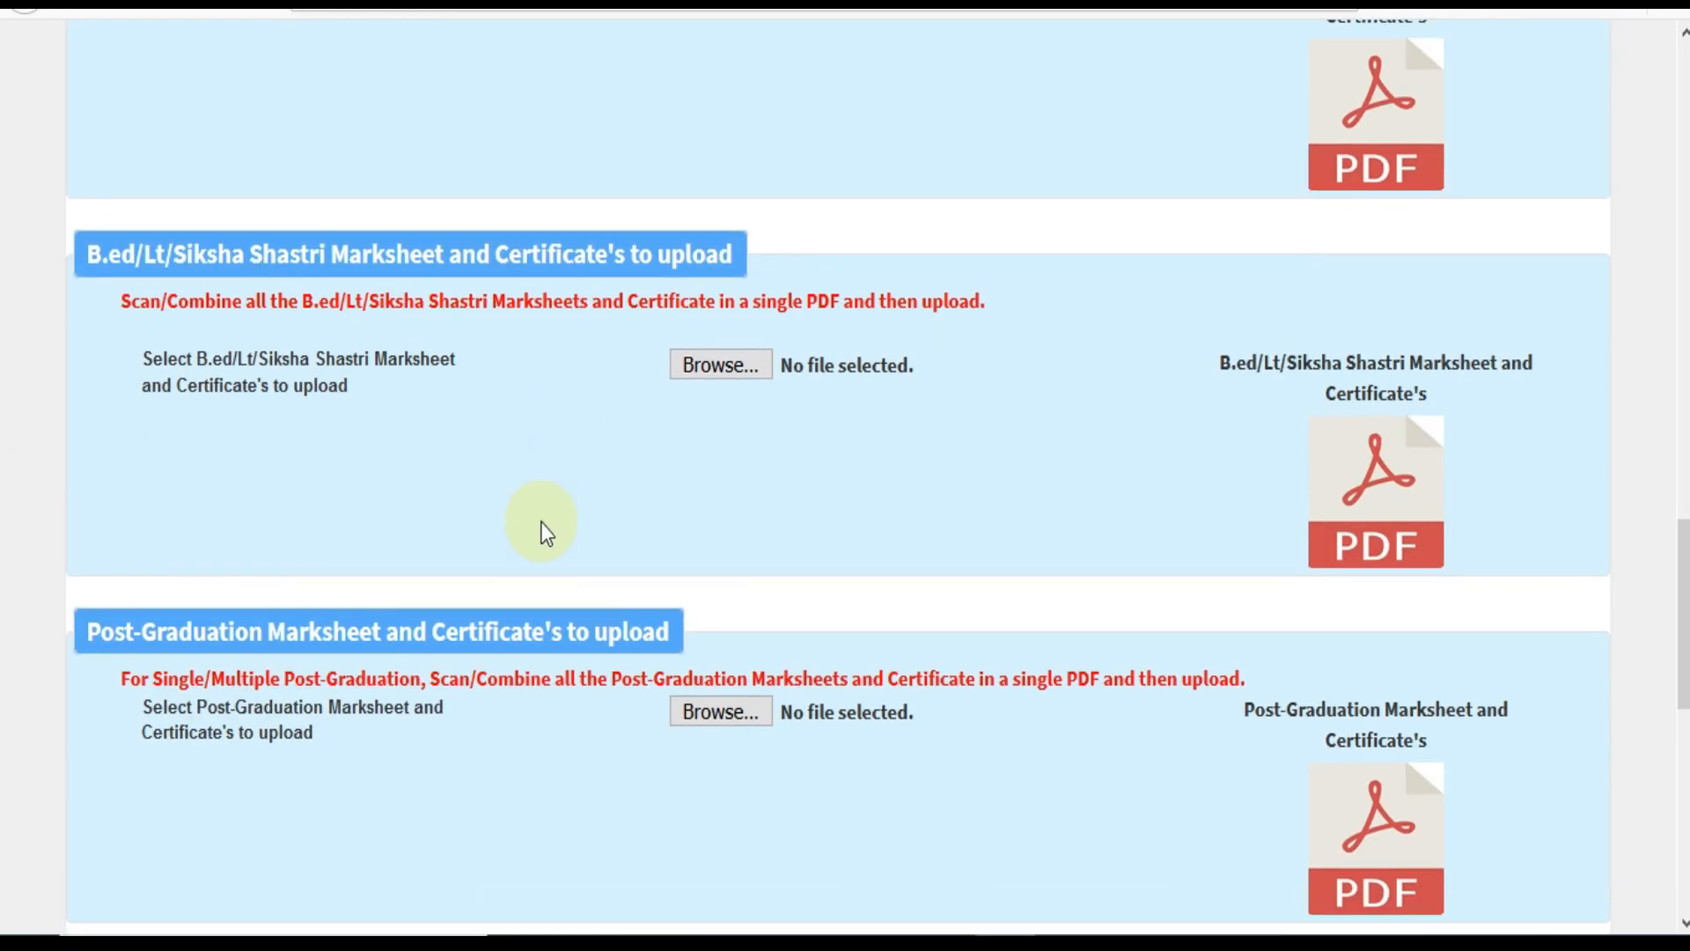
scroll(555, 690, down, 4)
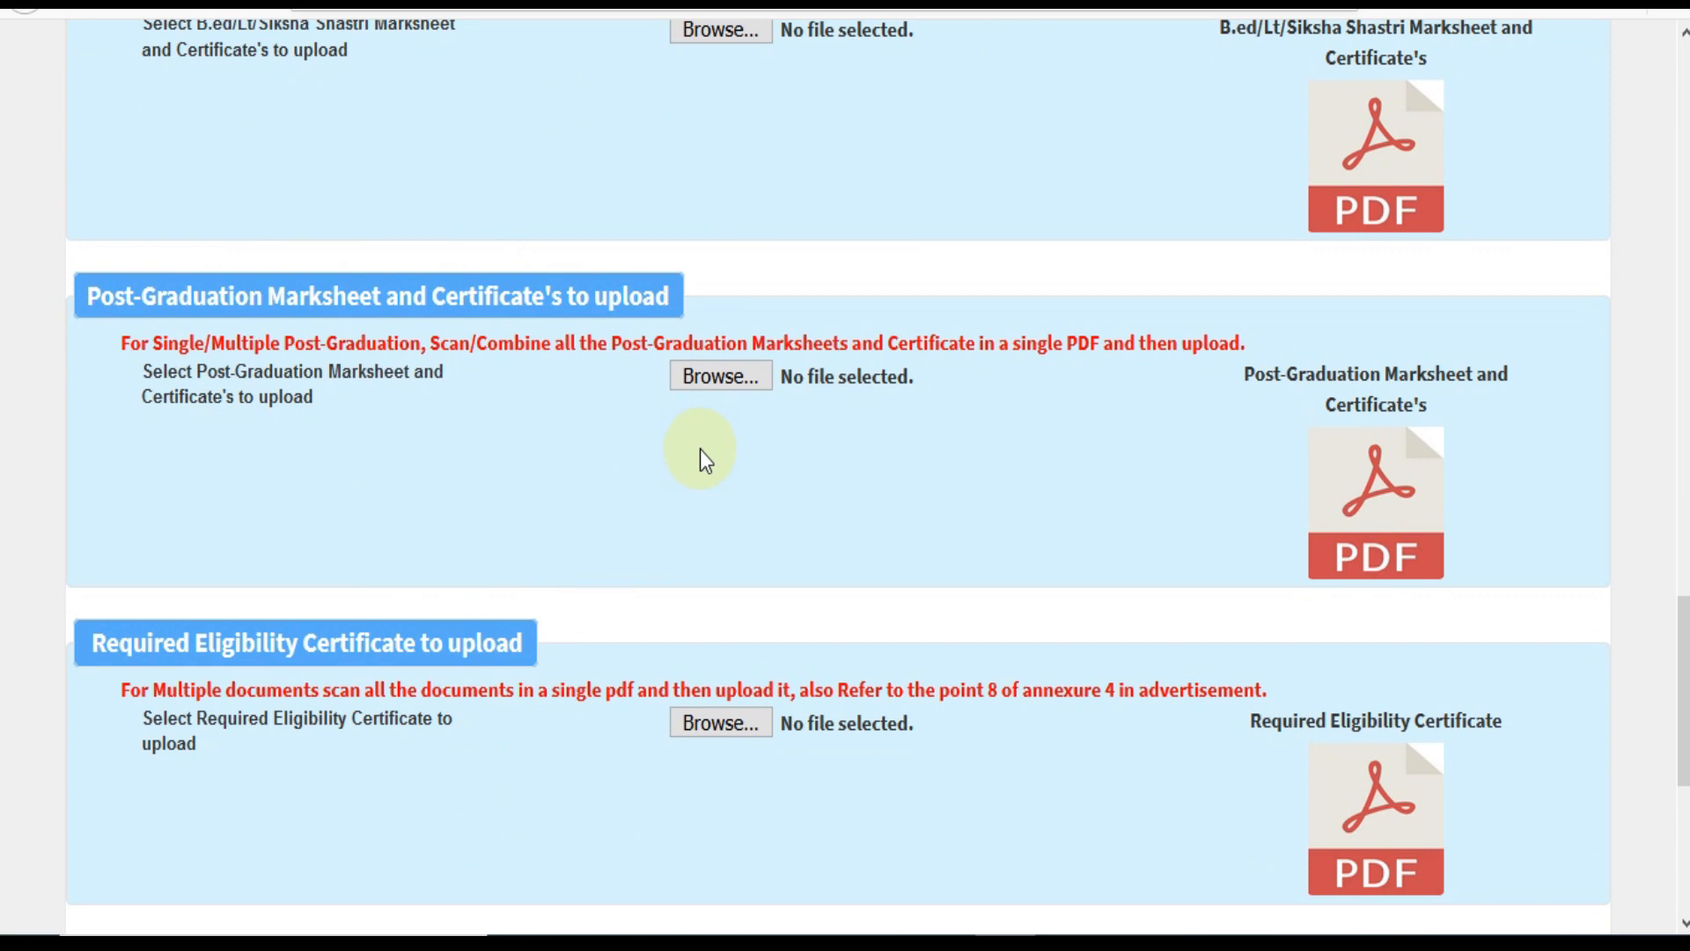
scroll(699, 449, down, 4)
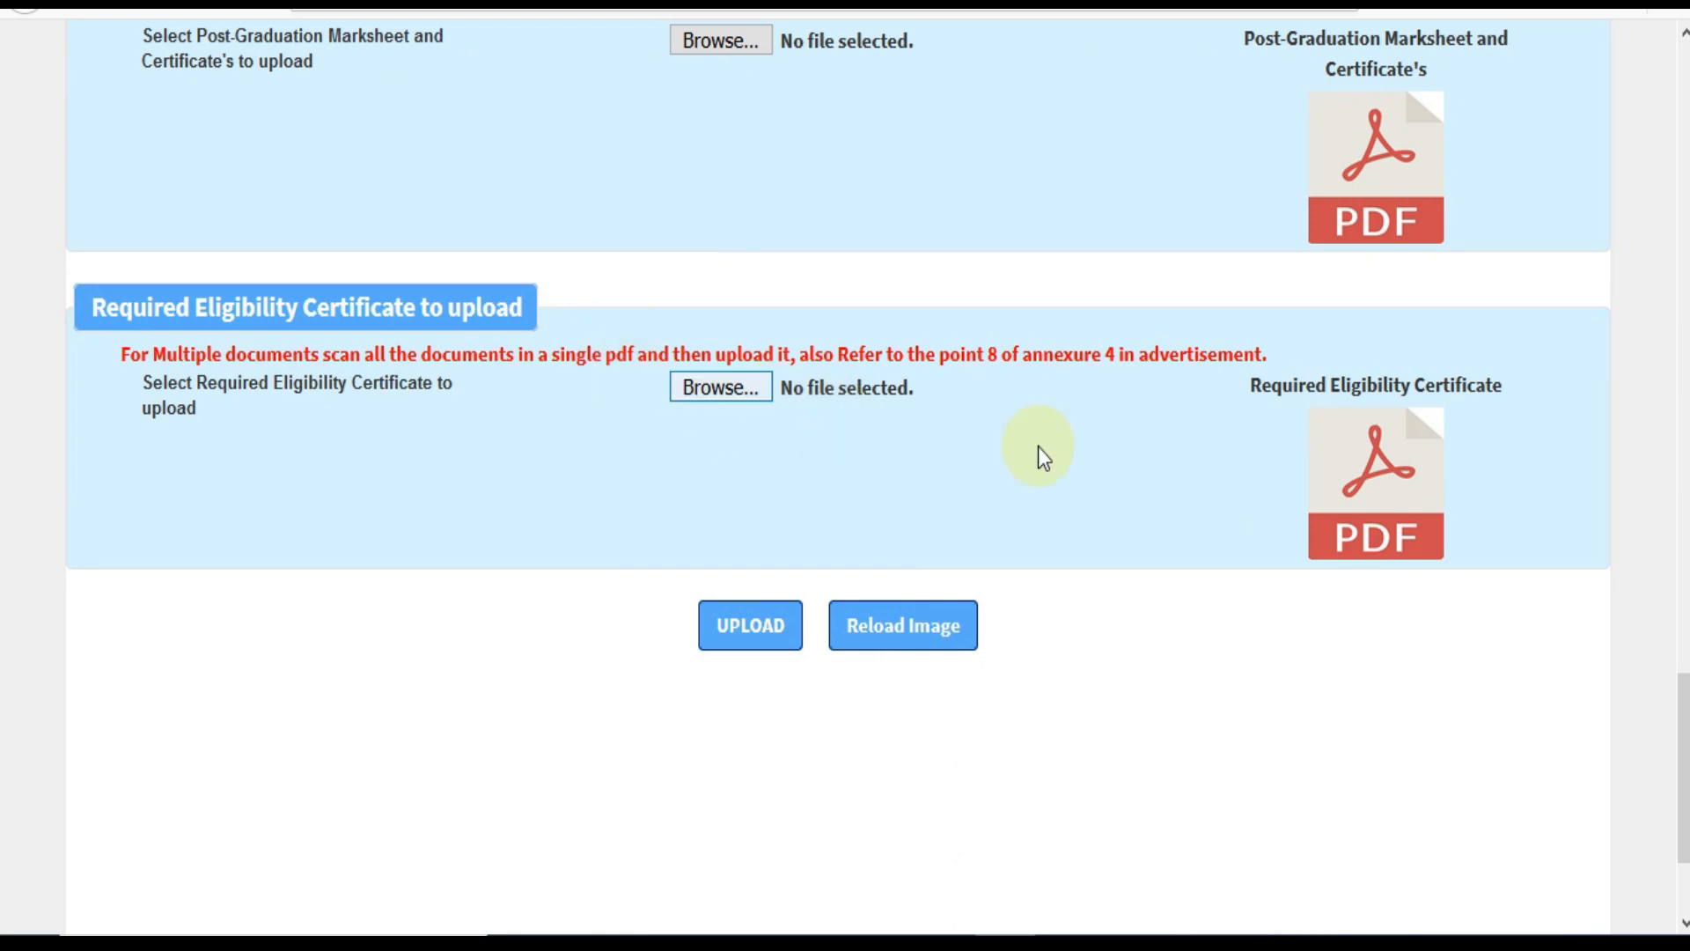
mouse_move(1685, 765)
mouse_down()
mouse_move(1685, 632)
mouse_move(1685, 758)
mouse_up()
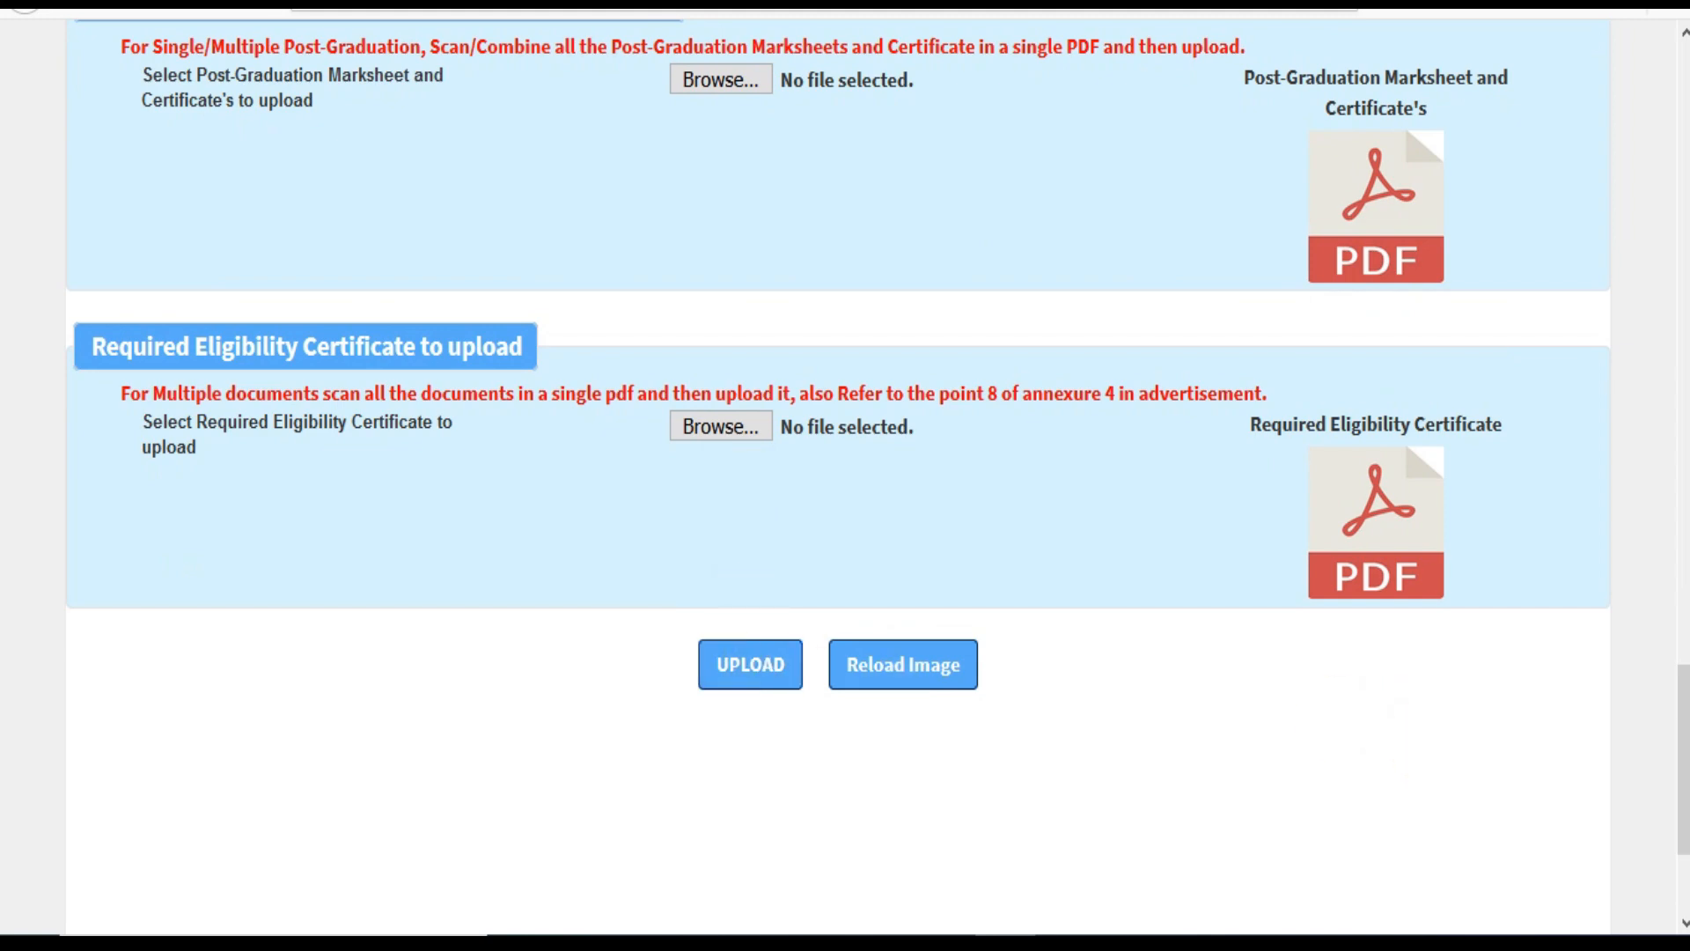
mouse_move(1684, 759)
mouse_down()
mouse_move(1683, 466)
mouse_move(1684, 743)
mouse_up()
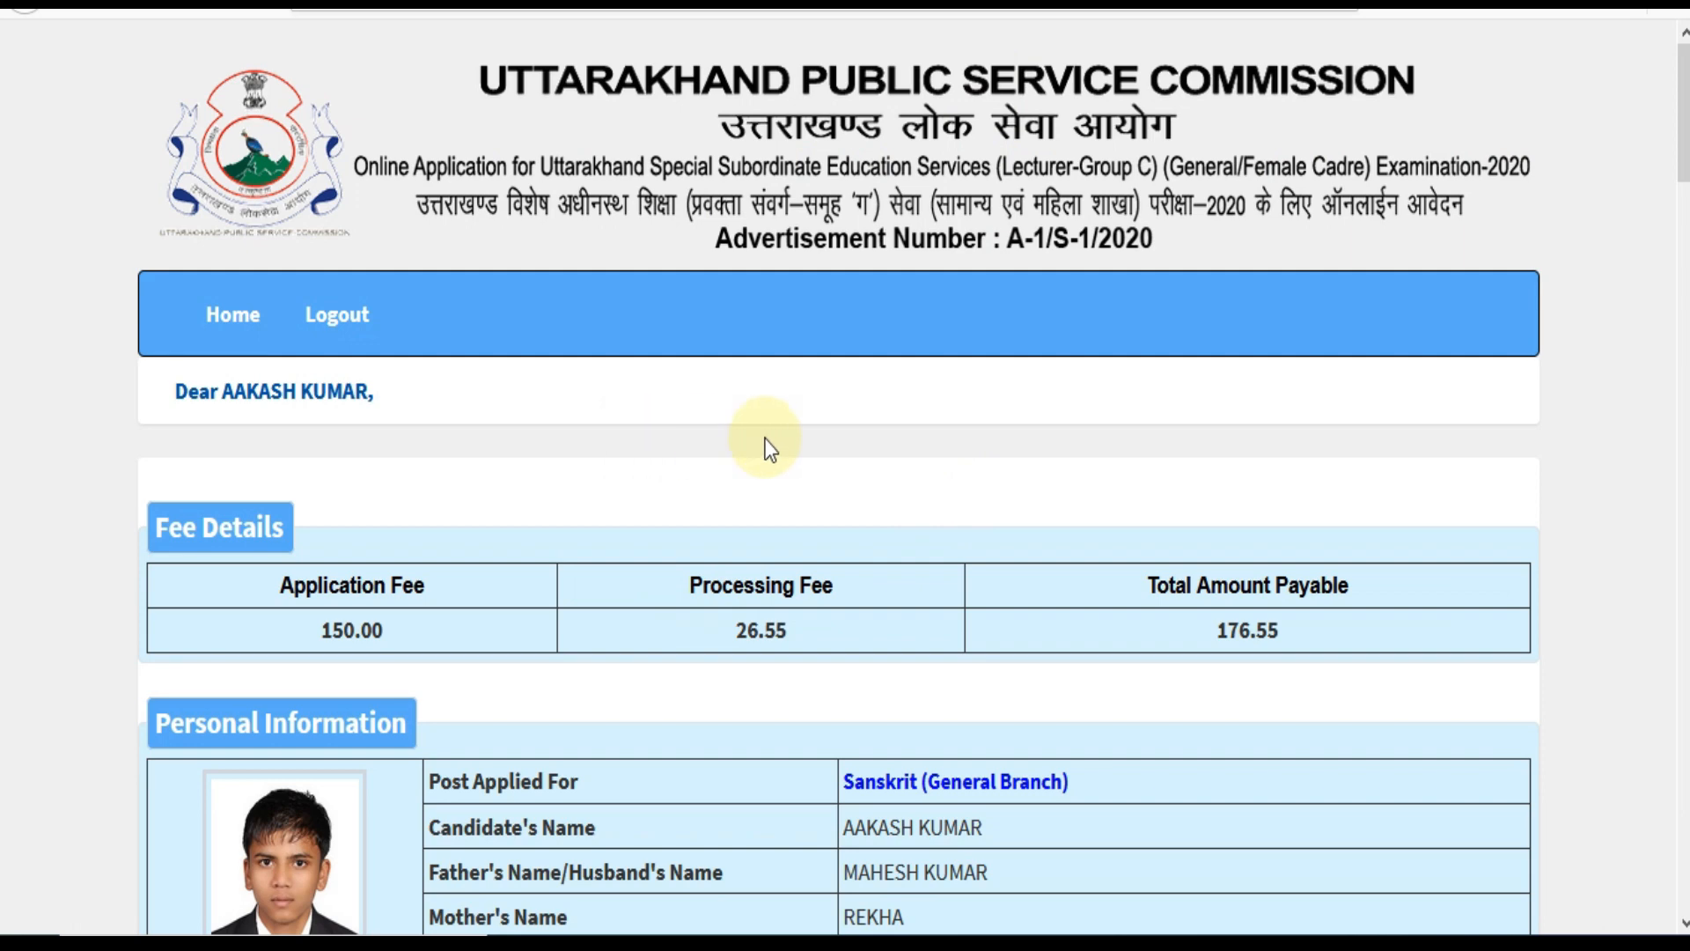
Tick all declaration checkboxes and proceed to pay the INR 176.55 application fee.
scroll(1007, 615, down, 20)
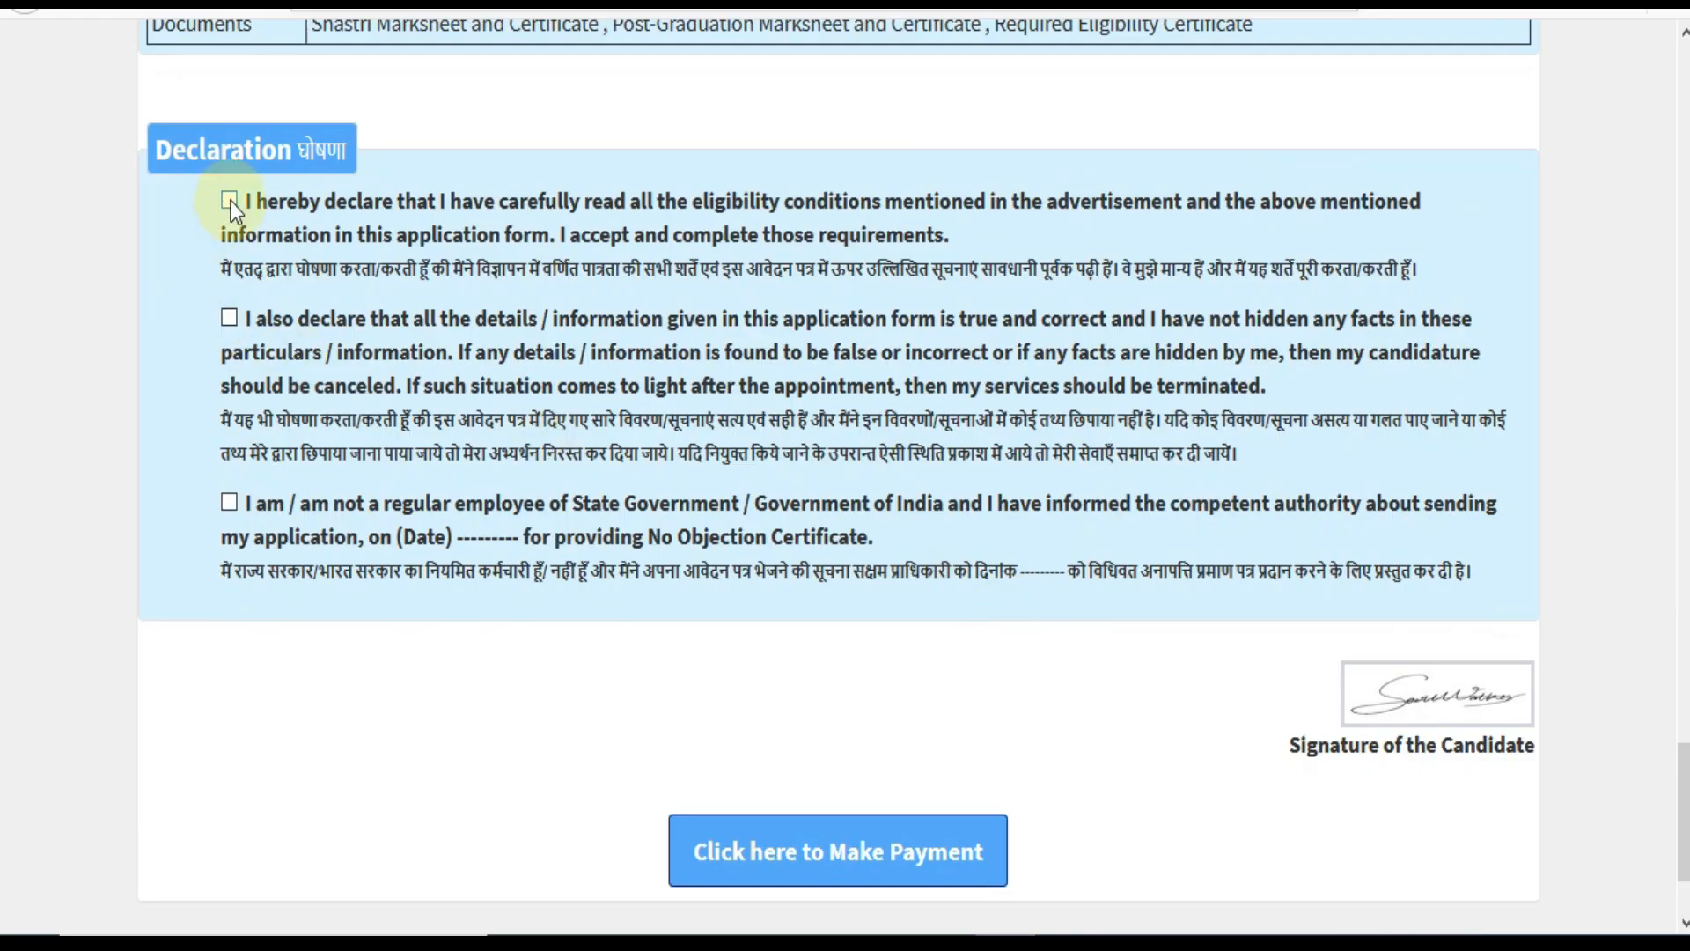
click(228, 318)
click(230, 501)
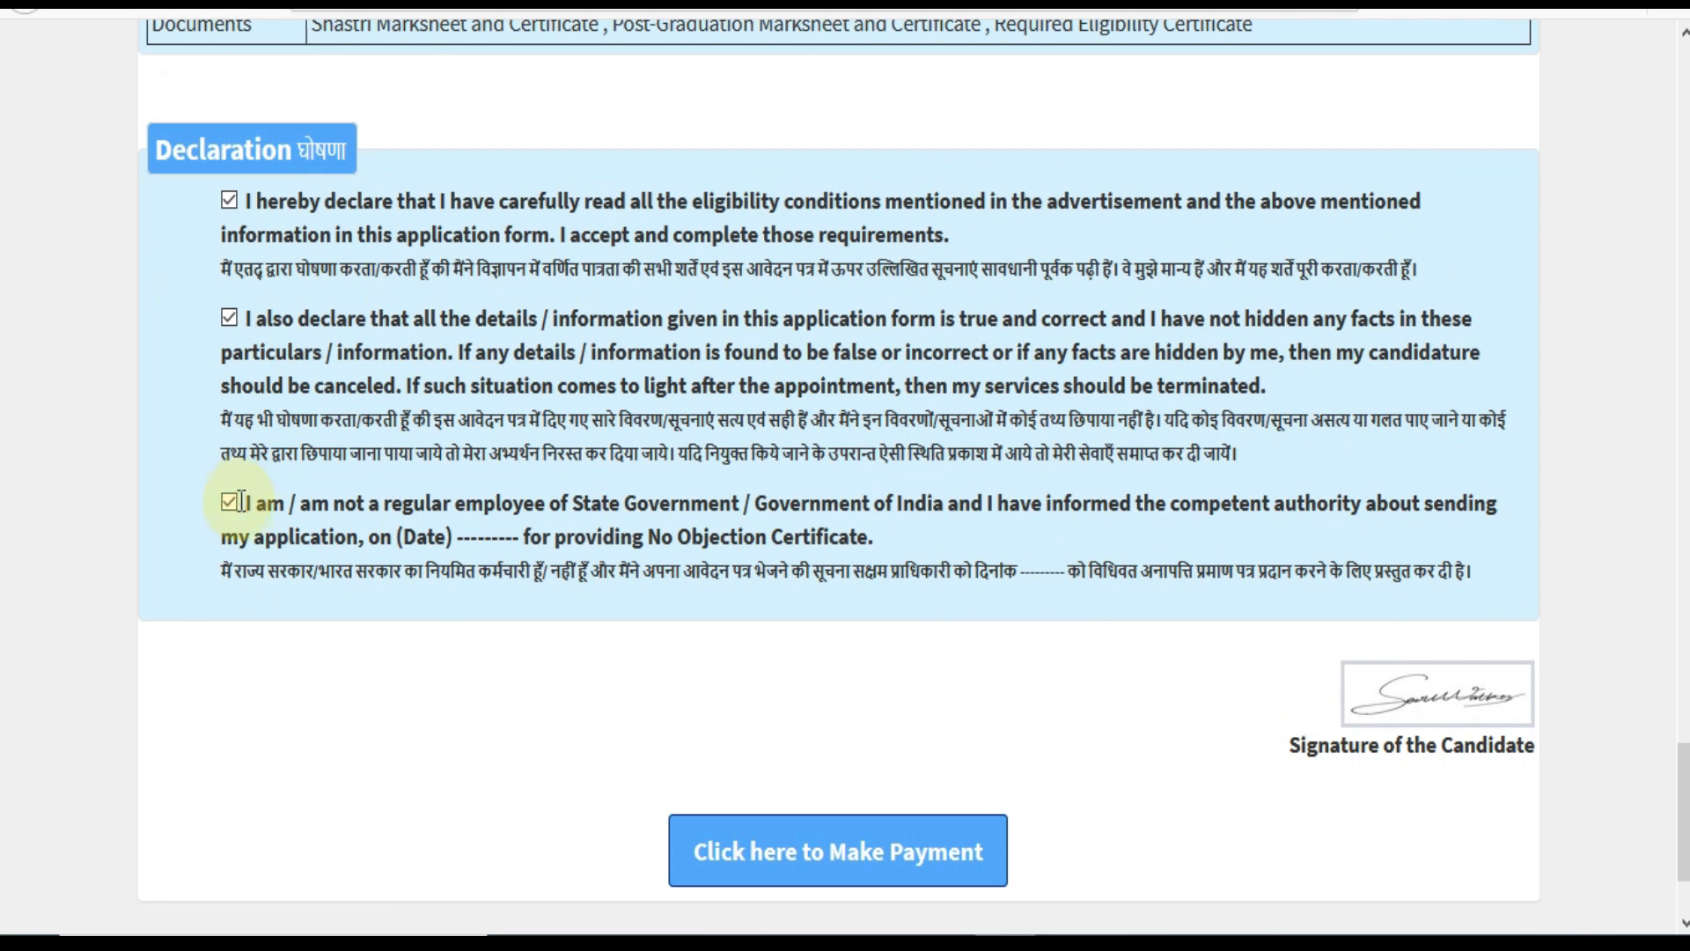
click(847, 852)
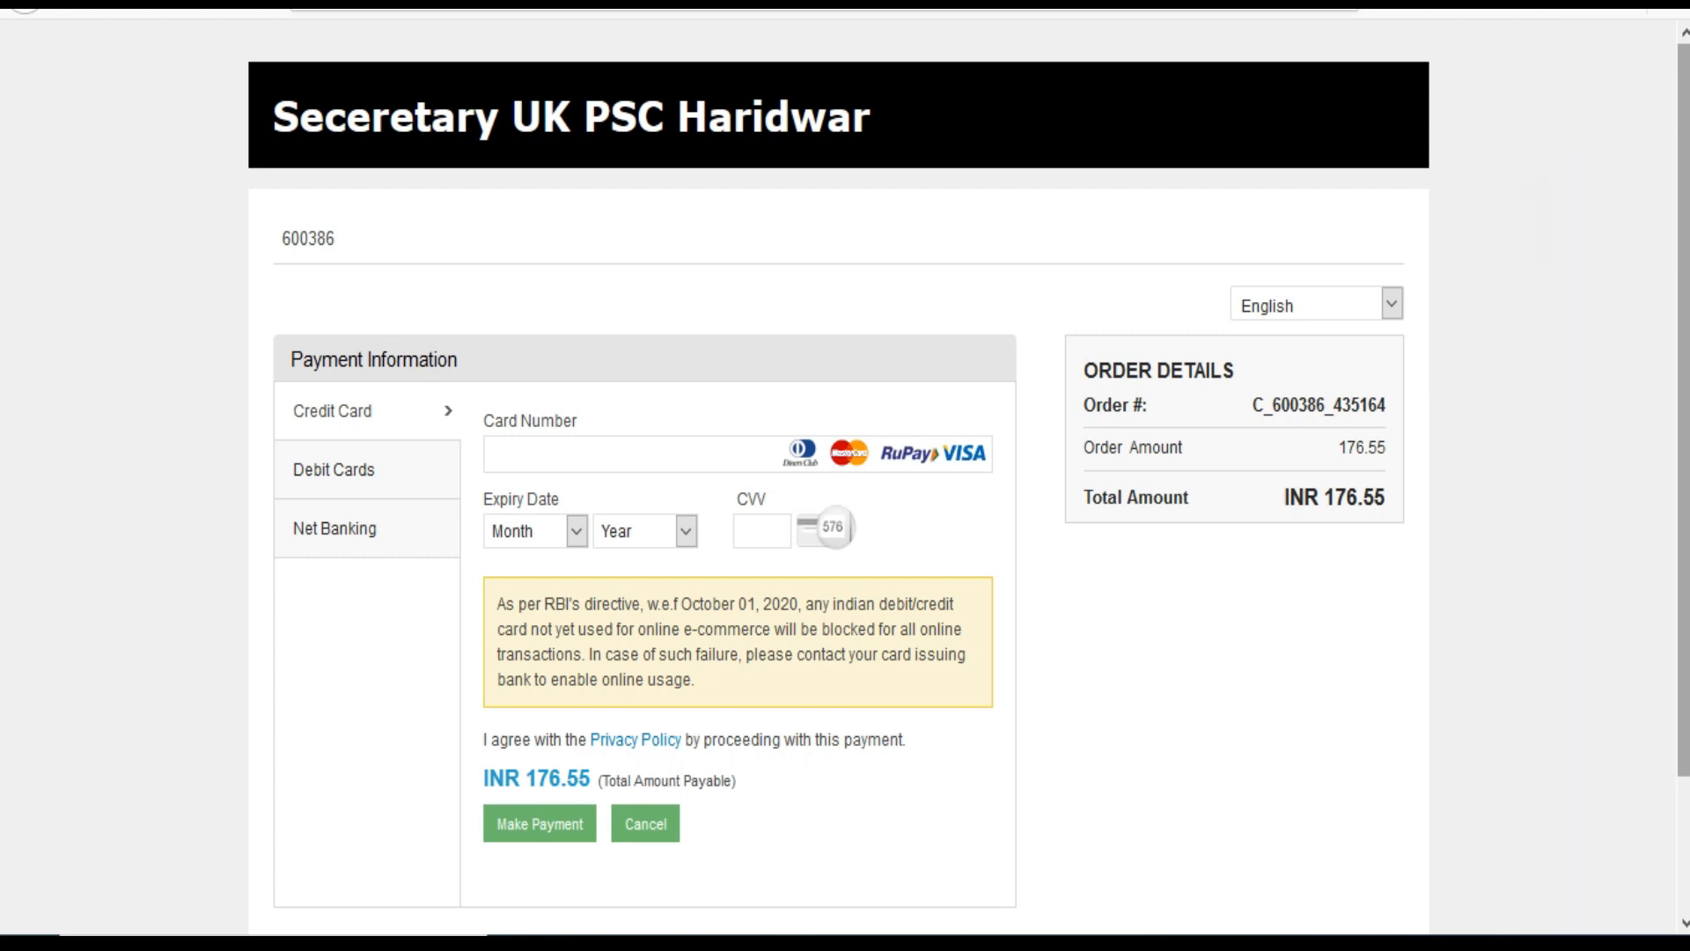
Compare the Debit Cards and Net Banking payment options, then return to the JobRasta article.
drag(1685, 304, 1685, 378)
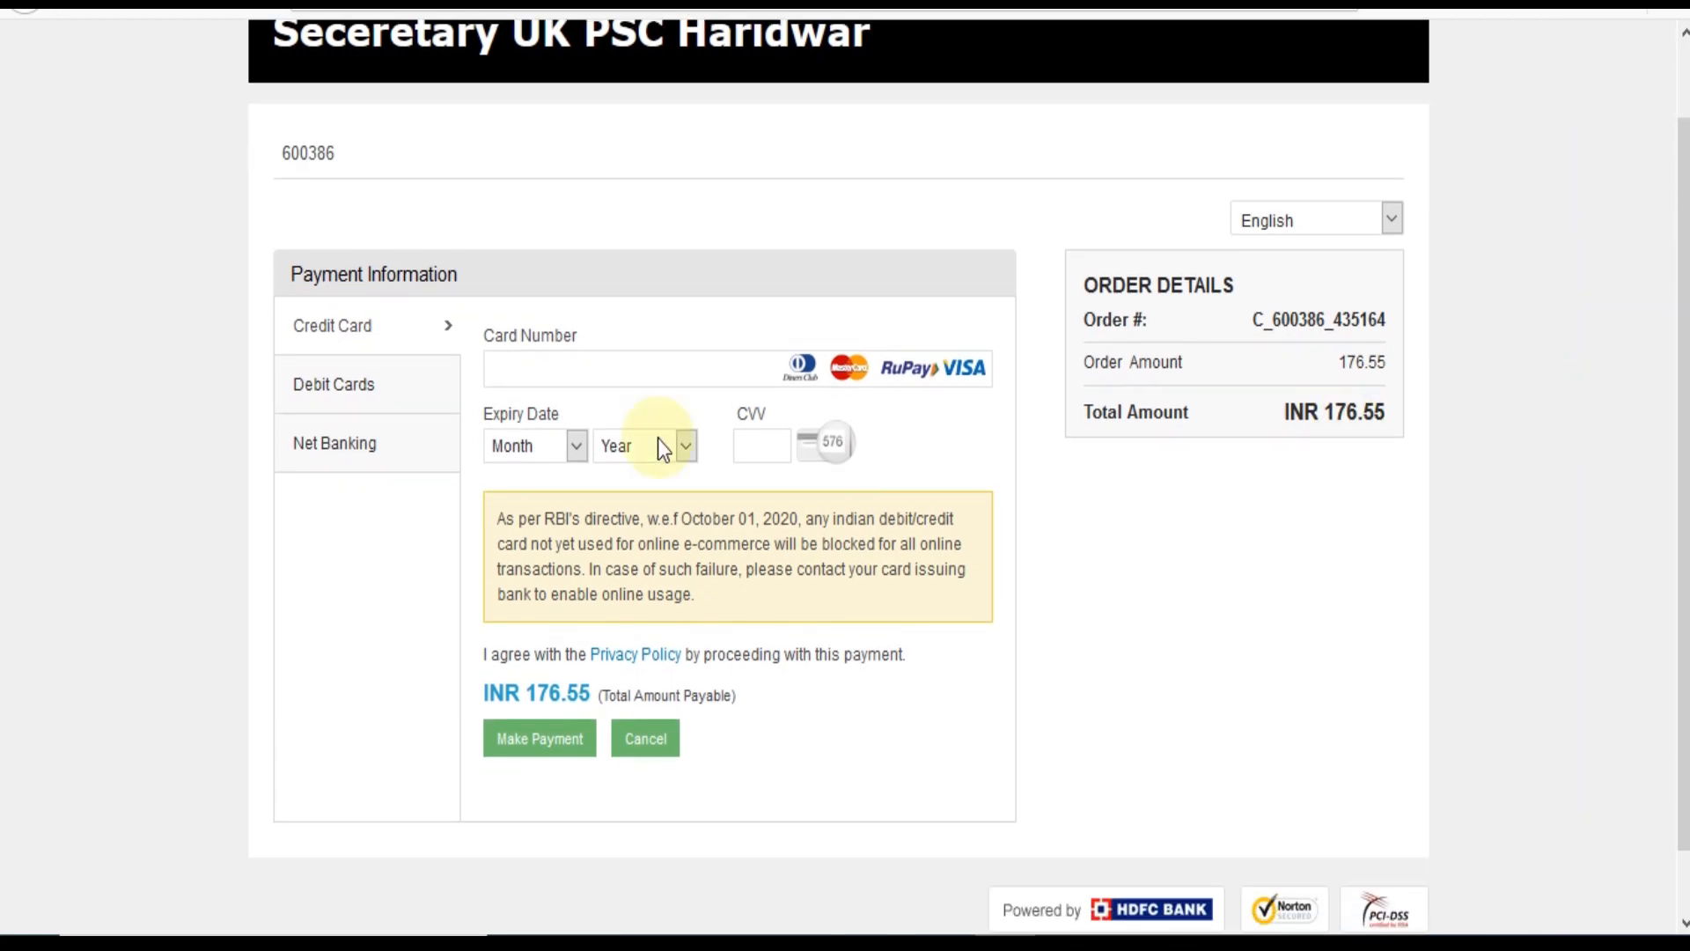
click(373, 401)
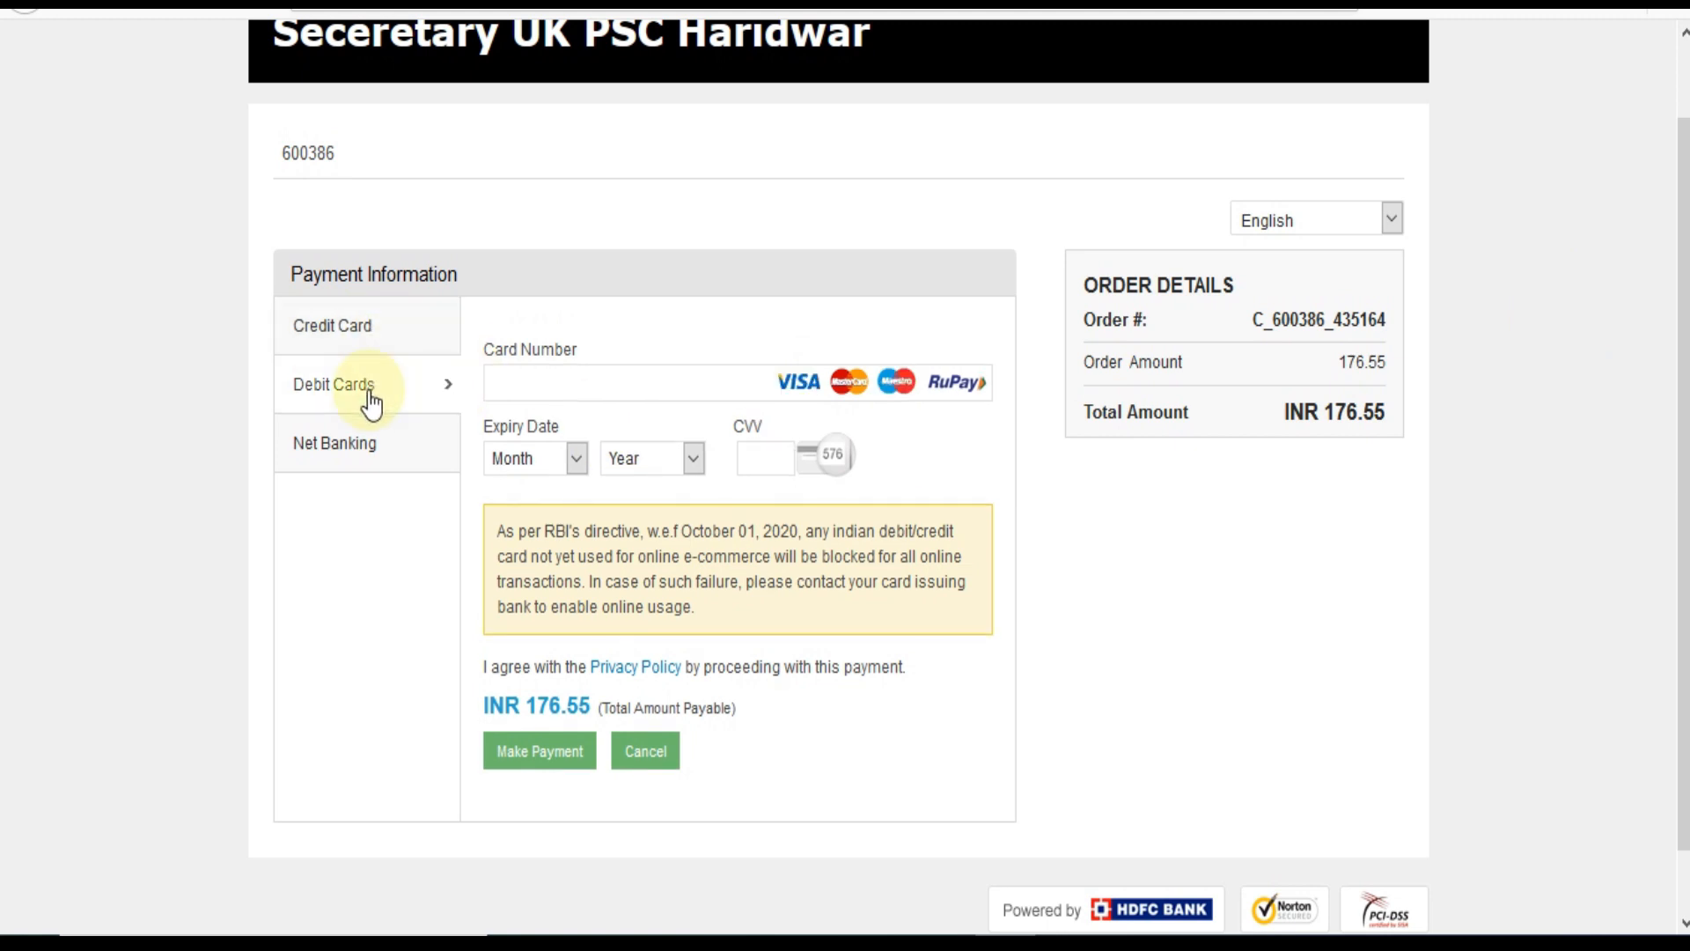
click(369, 454)
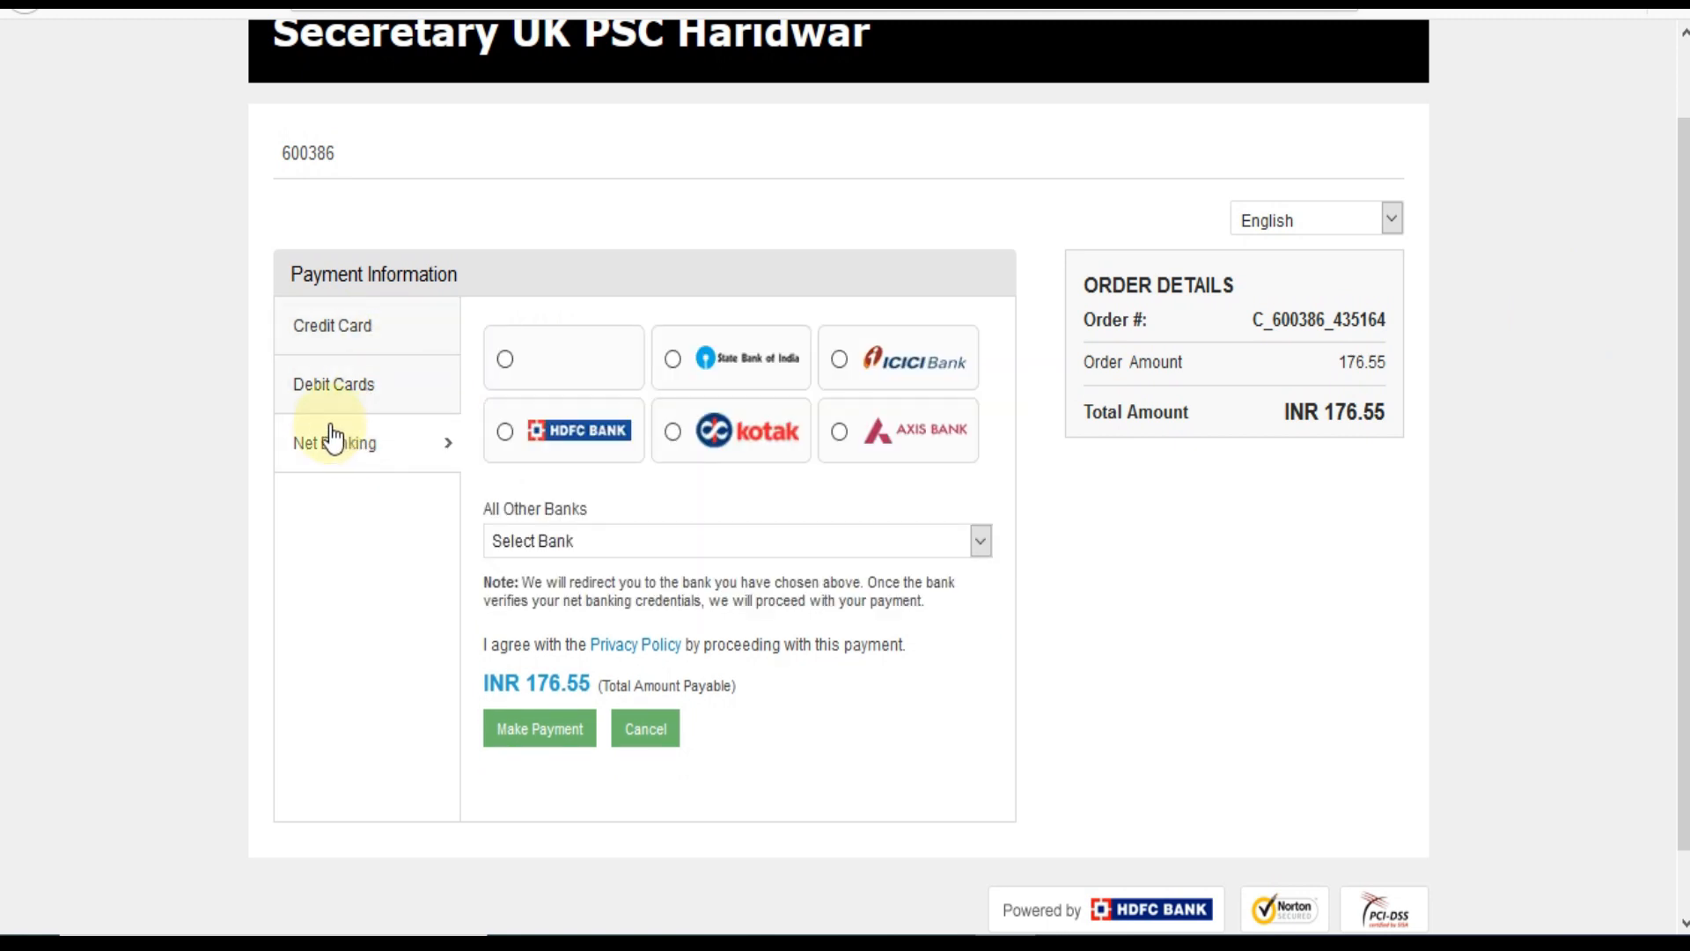
click(358, 396)
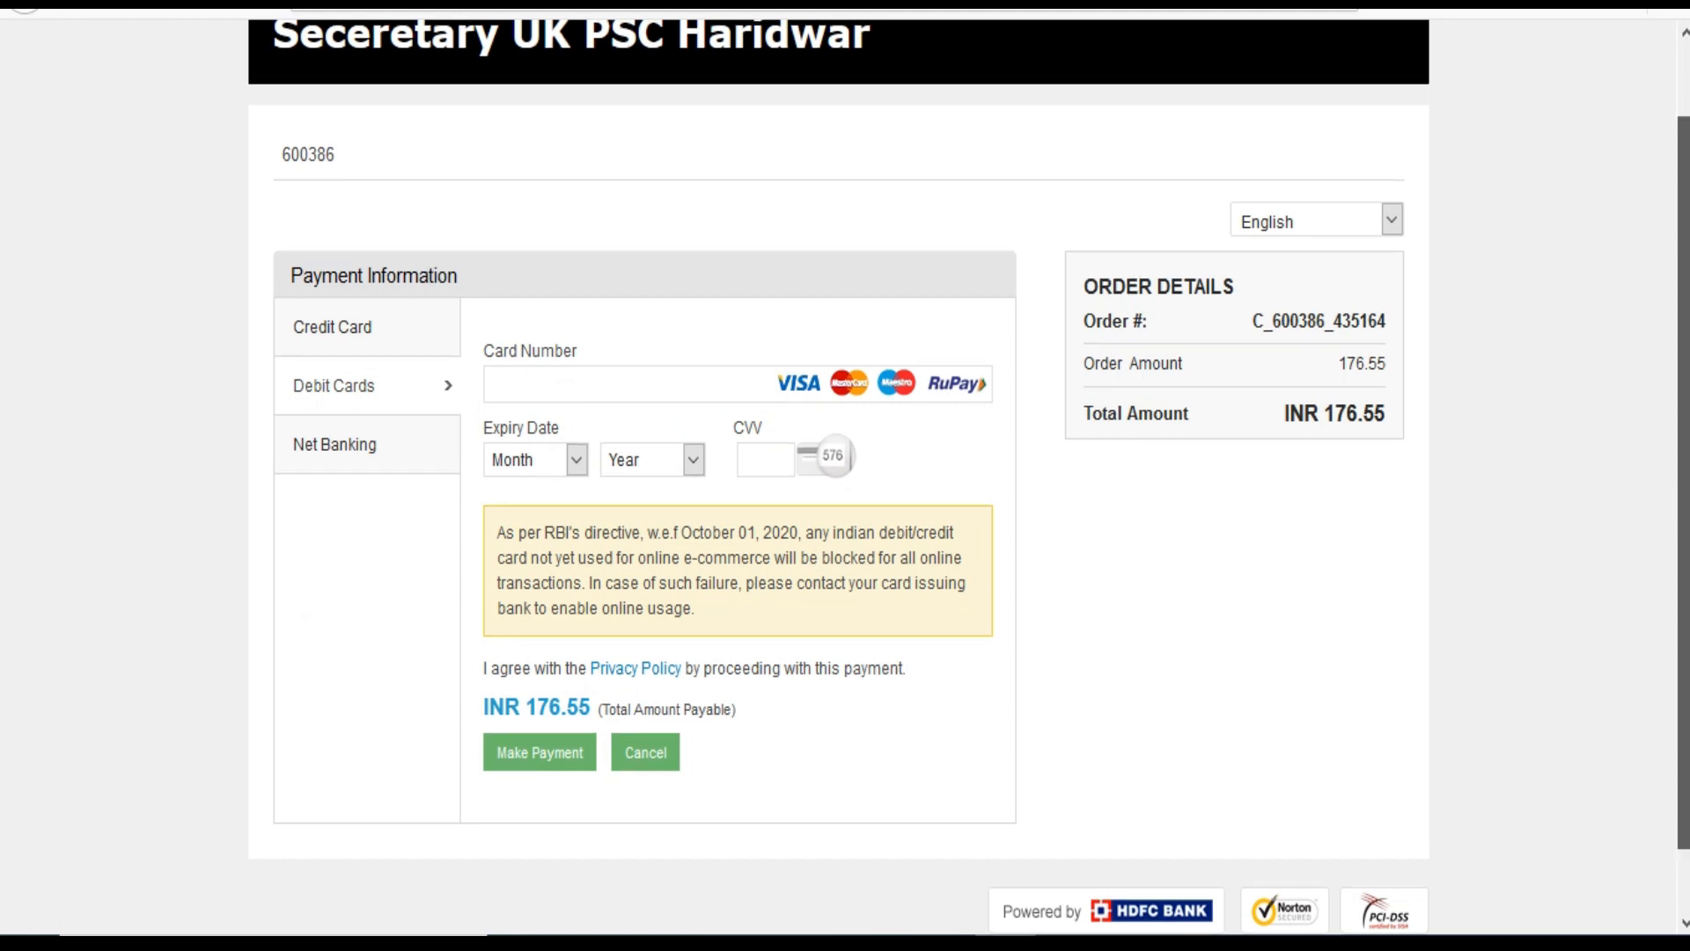
scroll(1683, 440, up, 1)
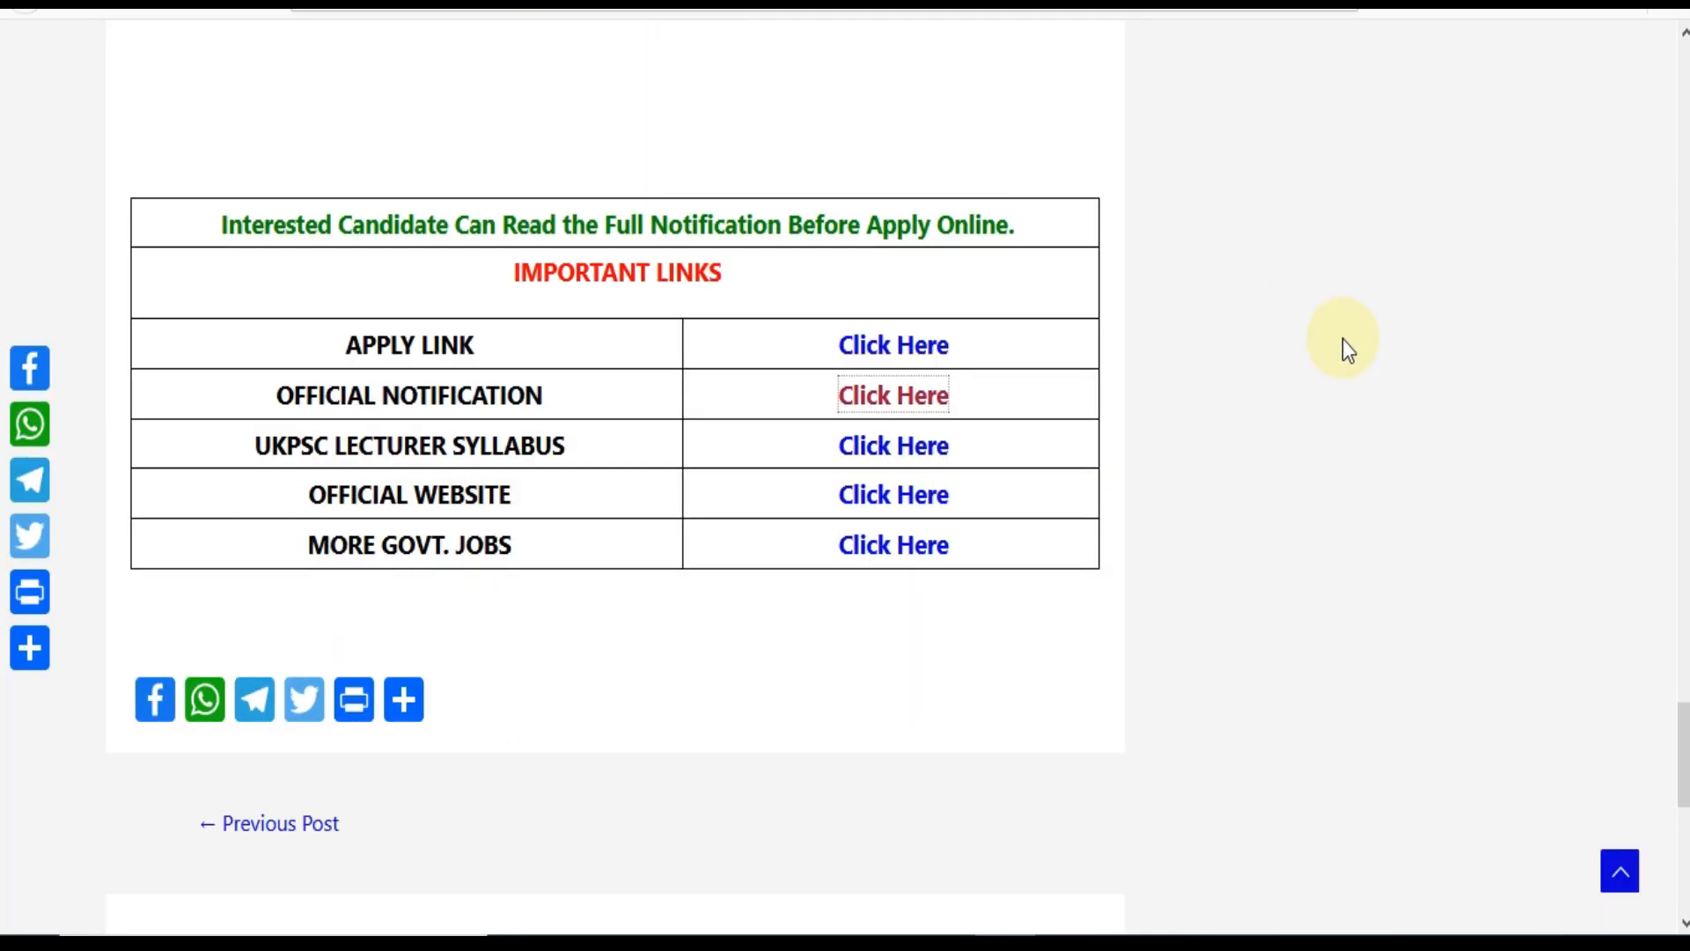
drag(1683, 754, 1682, 95)
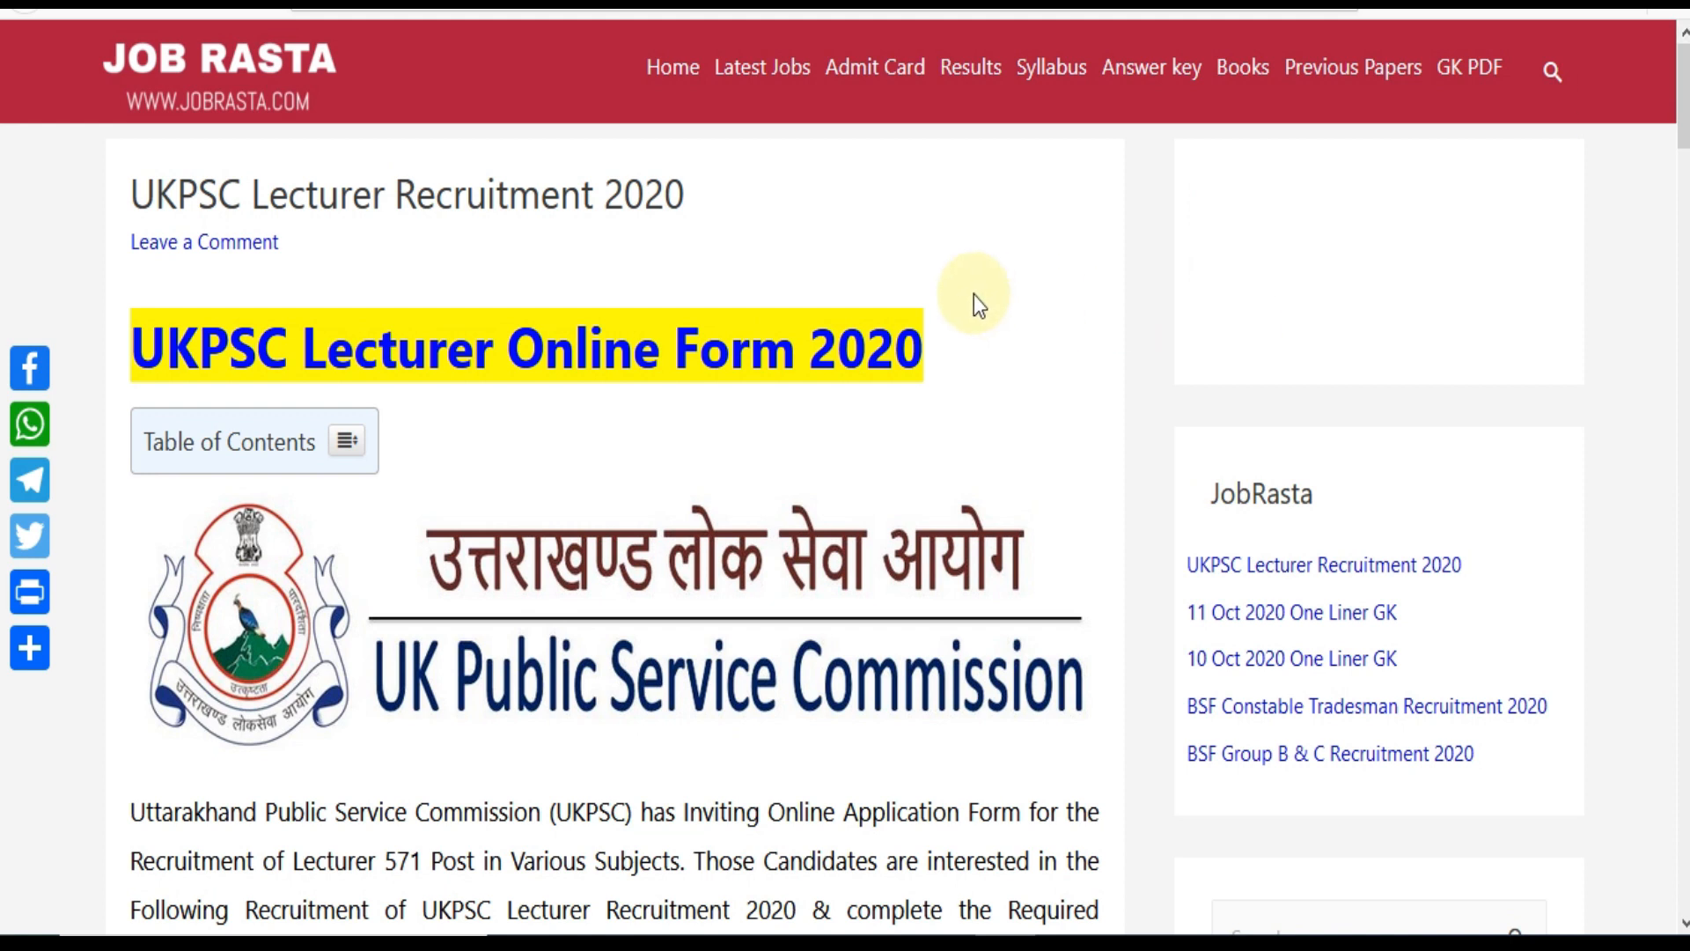